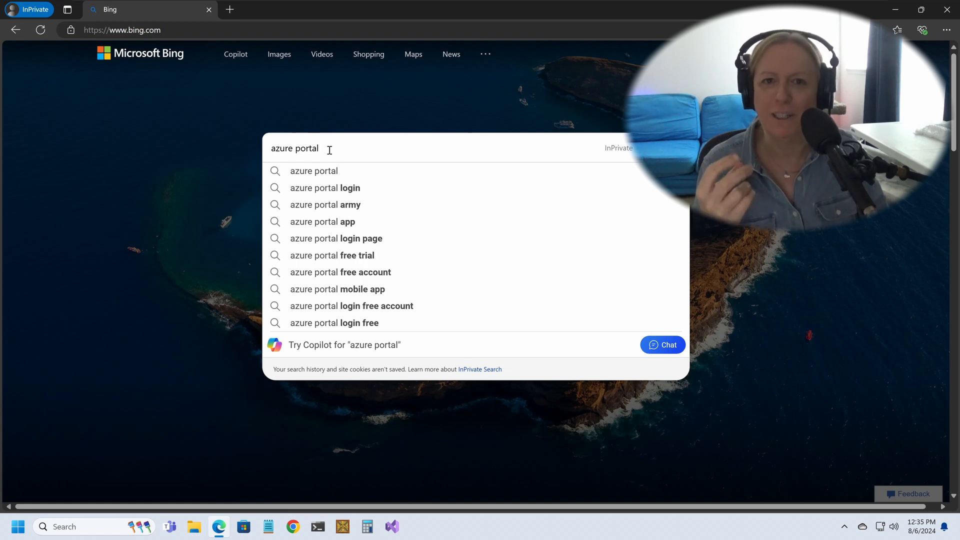
- Search Bing for 'azure portal' and go to the Microsoft Azure portal home page
{"action": "key", "text": "Return"}
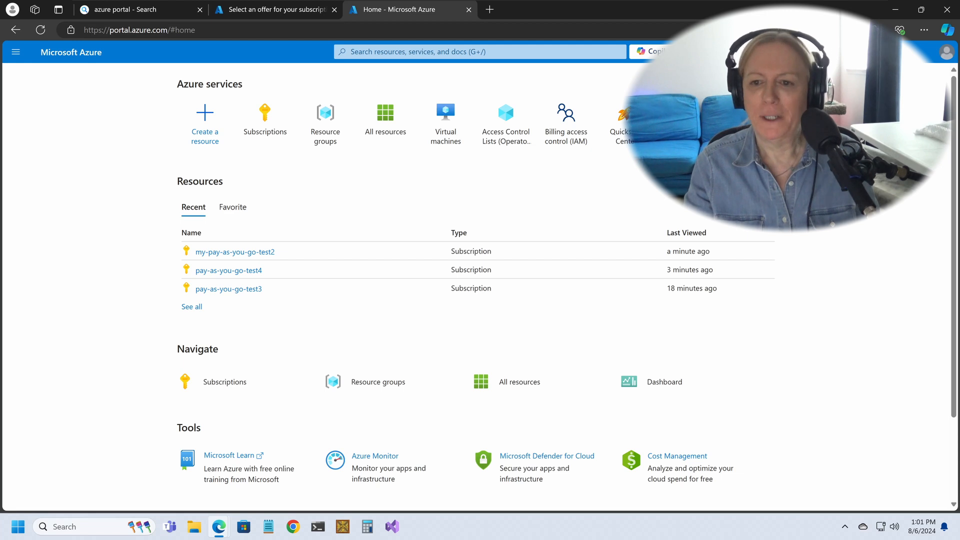
- Start creating a new Azure virtual machine from the Virtual machines list
{"action": "left_click", "coordinate": [449, 126]}
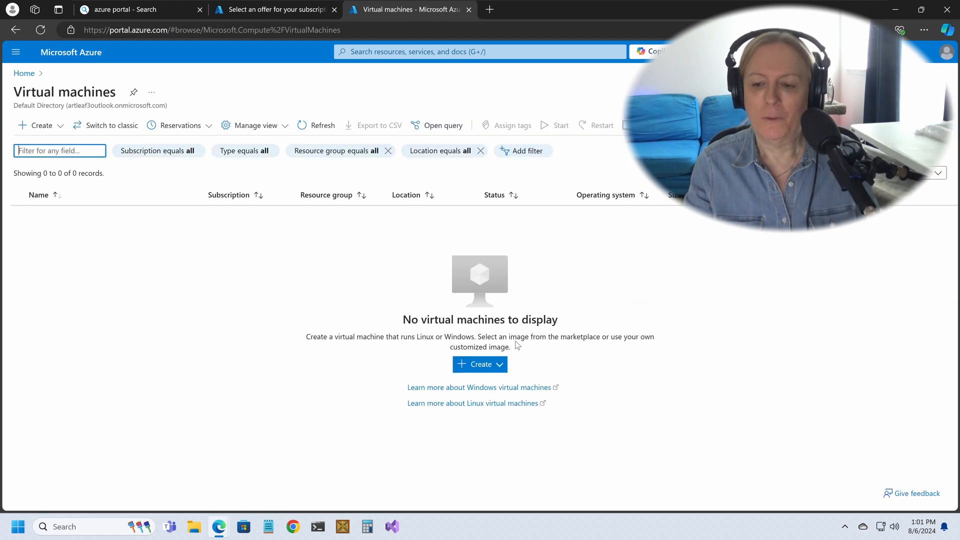
{"action": "left_click", "coordinate": [484, 366]}
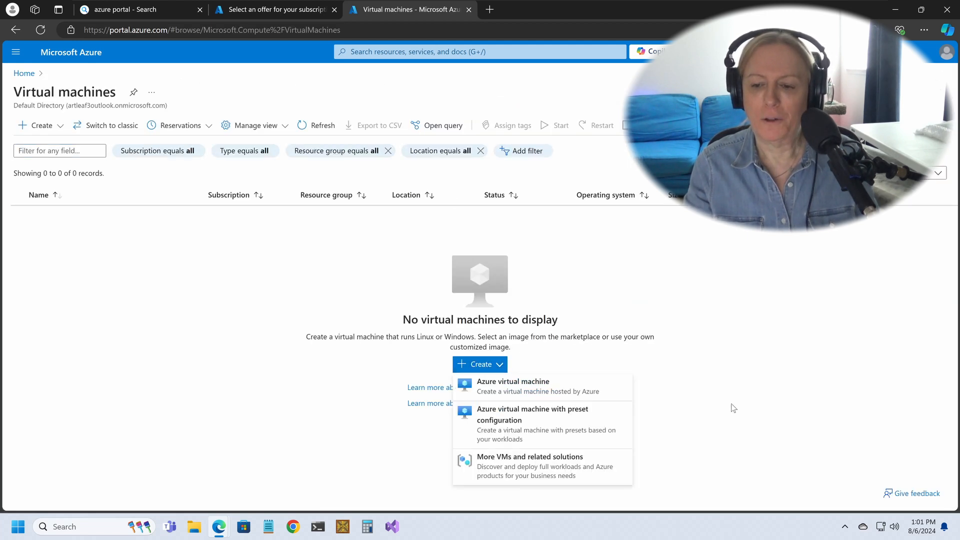
{"action": "left_click", "coordinate": [560, 389]}
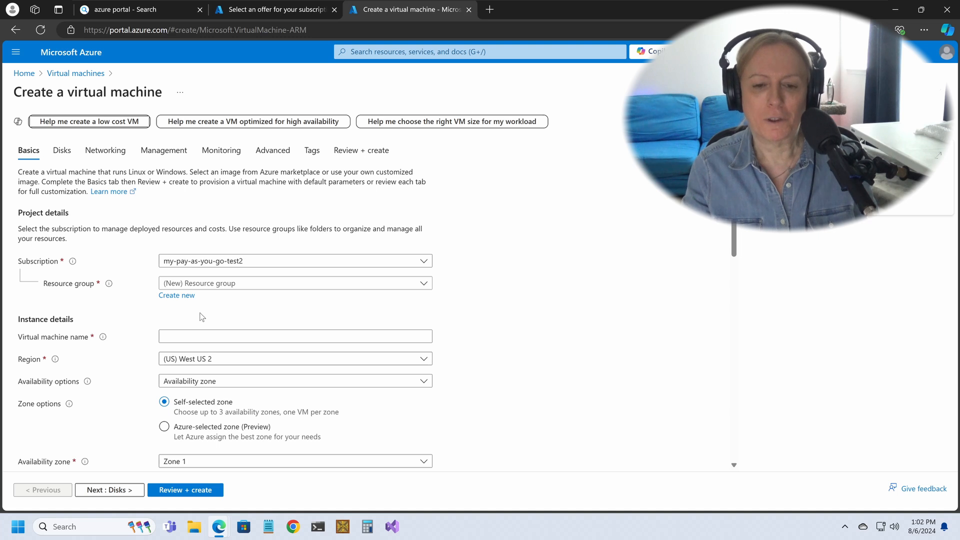
- Create the new resource group my-res-group and name the VM mach1
{"action": "left_click", "coordinate": [182, 296]}
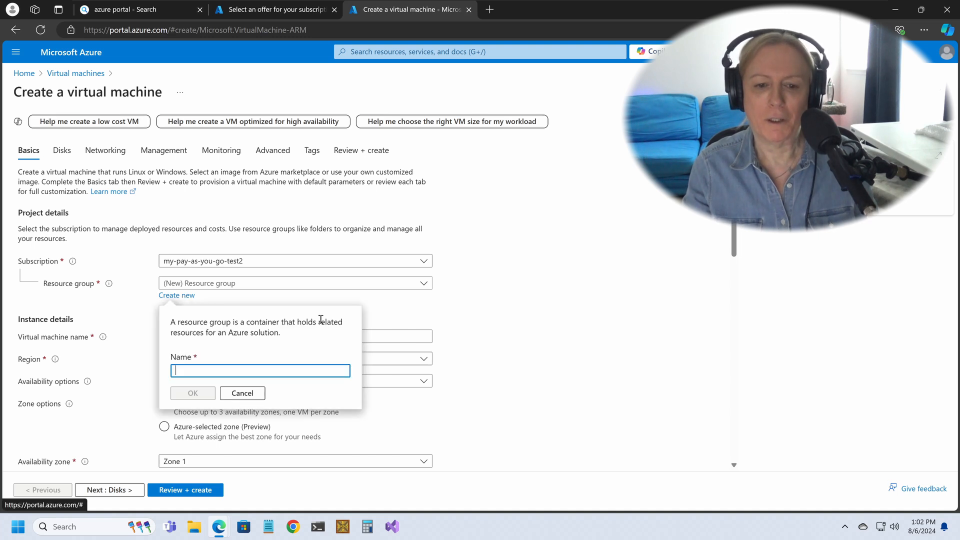
{"action": "type", "text": "my-g"}
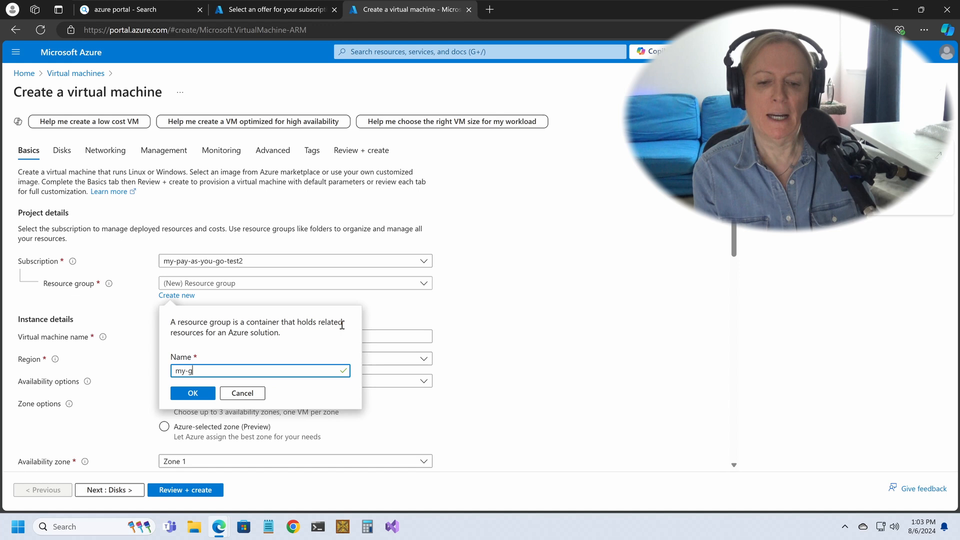
{"action": "key", "text": "BackSpace"}
{"action": "type", "text": "r"}
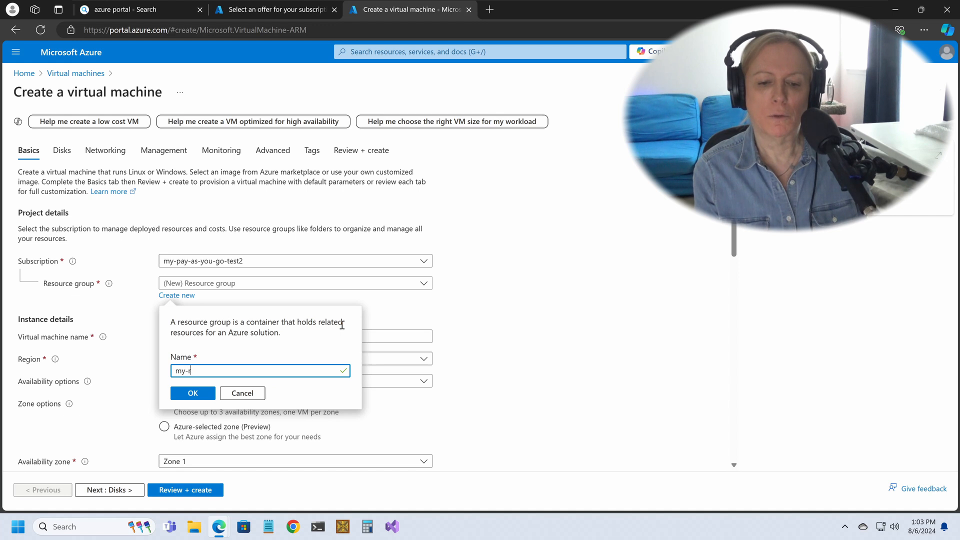
{"action": "type", "text": "es-group"}
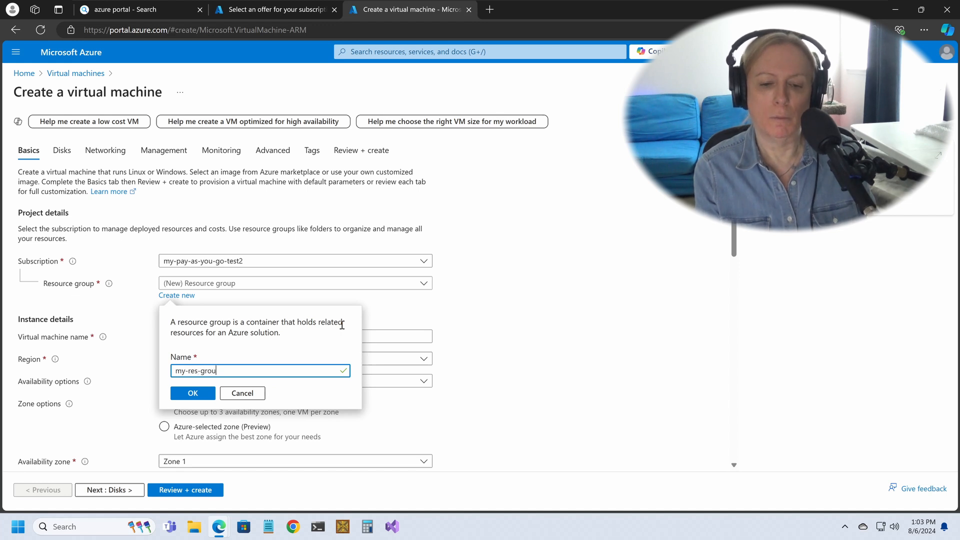
{"action": "key", "text": "Return"}
{"action": "left_click", "coordinate": [168, 336]}
{"action": "type", "text": "mach1"}
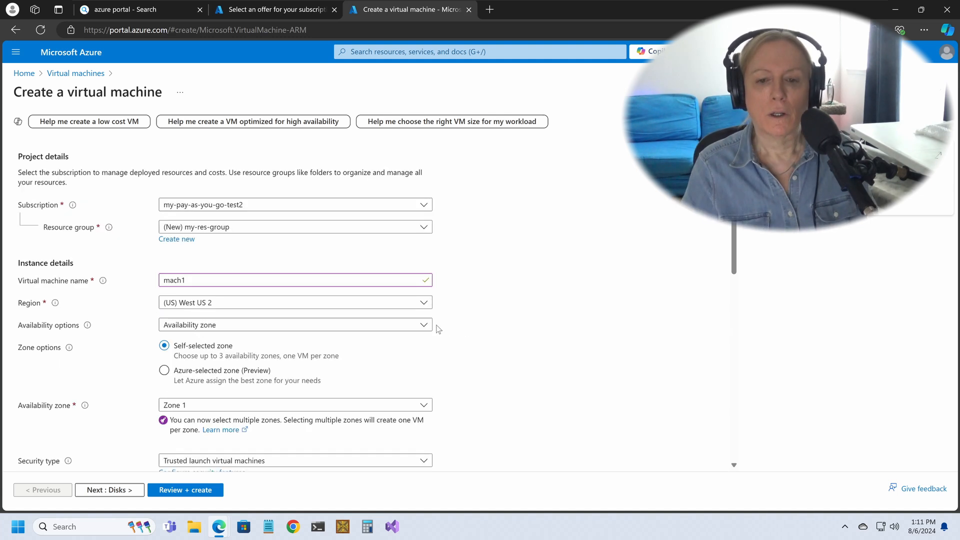
- Set Availability options to 'No infrastructure redundancy required'
{"action": "left_click", "coordinate": [393, 324]}
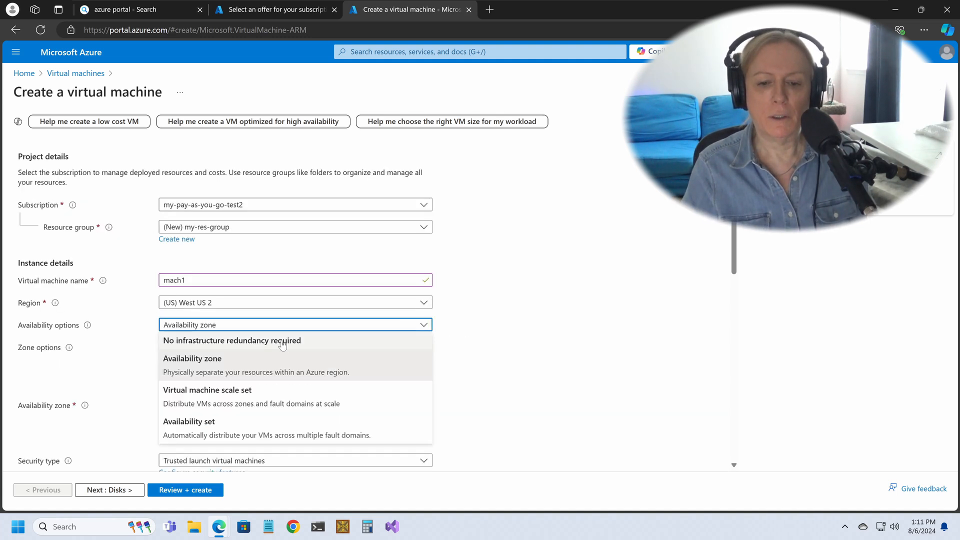
{"action": "left_click", "coordinate": [283, 342]}
{"action": "left_click", "coordinate": [400, 324]}
{"action": "left_click", "coordinate": [319, 338]}
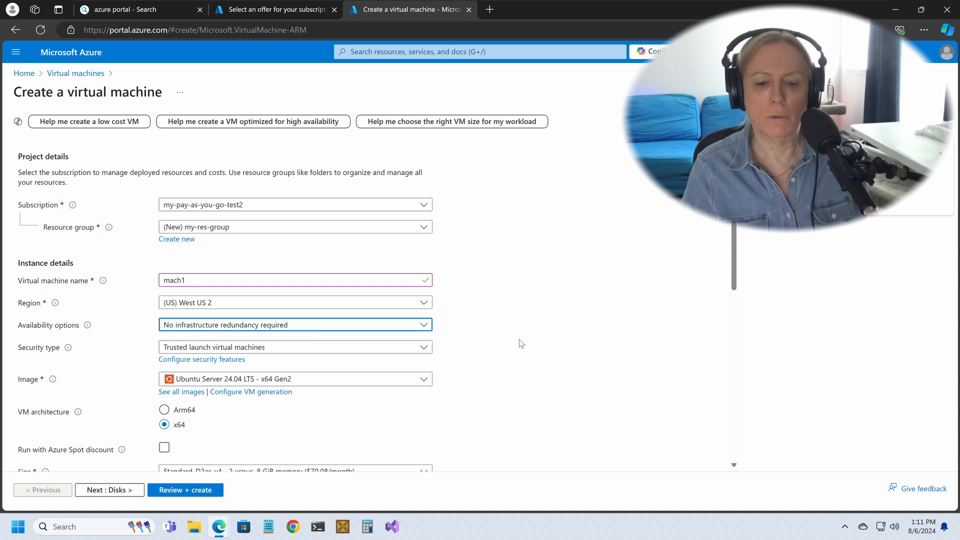
- Choose the Windows Server 2022 Datacenter: Azure Edition - x64 Gen2 image
{"action": "left_click", "coordinate": [300, 379]}
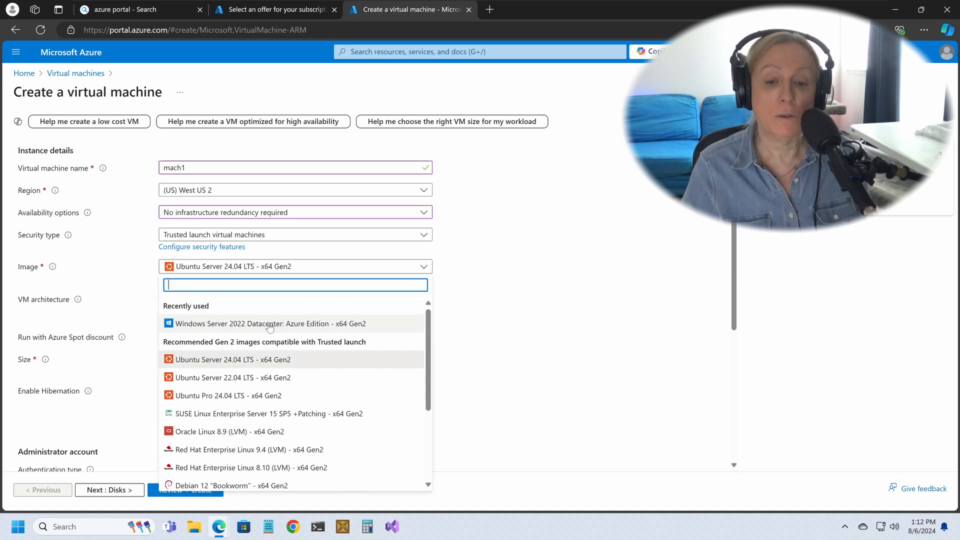
{"action": "left_click", "coordinate": [320, 324]}
{"action": "left_click", "coordinate": [300, 266]}
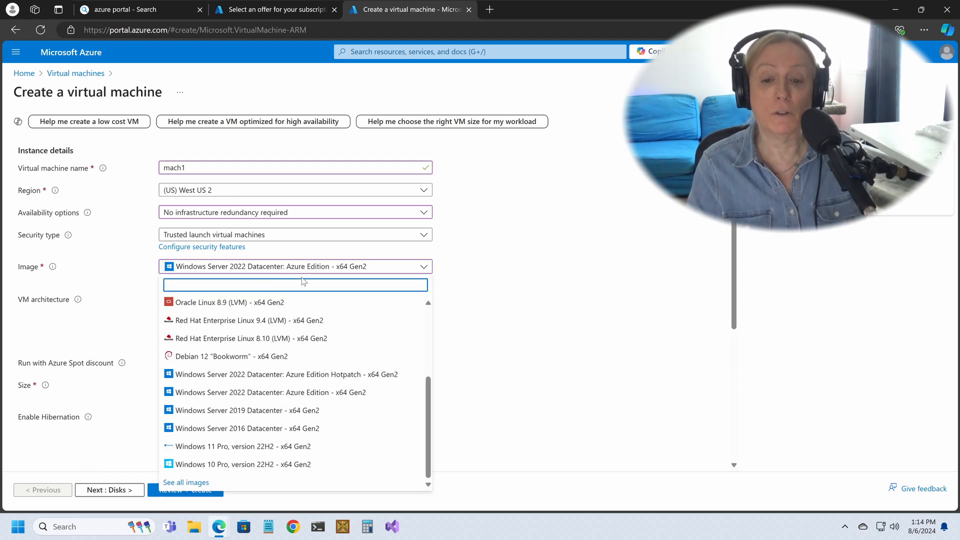
{"action": "left_click", "coordinate": [314, 270]}
{"action": "left_click", "coordinate": [314, 270]}
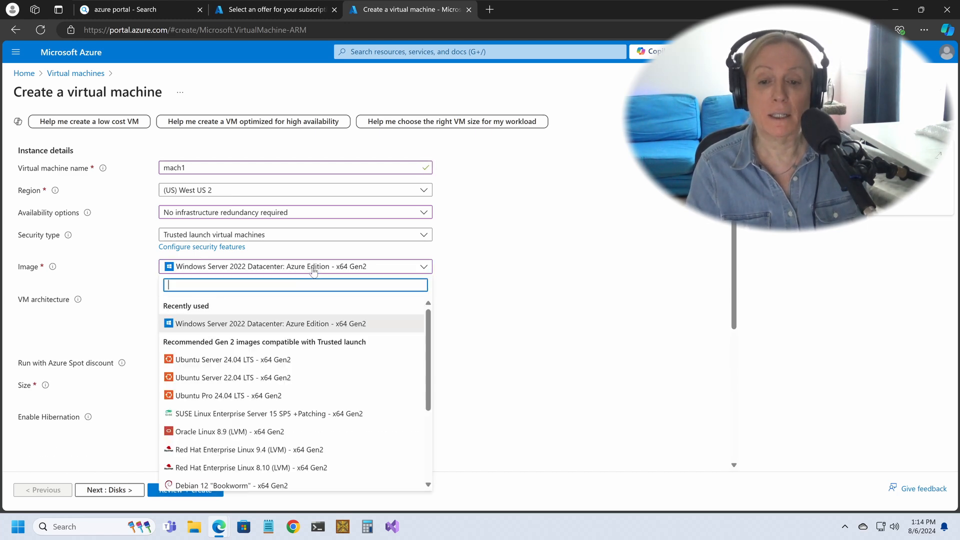
{"action": "left_click", "coordinate": [313, 270]}
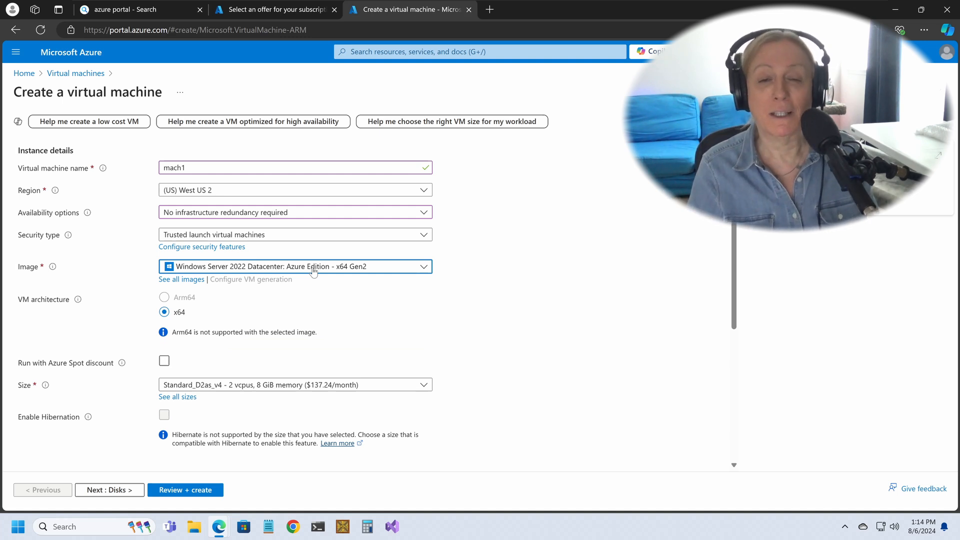
{"action": "left_click", "coordinate": [314, 270]}
{"action": "scroll", "coordinate": [300, 401], "scroll_direction": "down", "scroll_amount": 5}
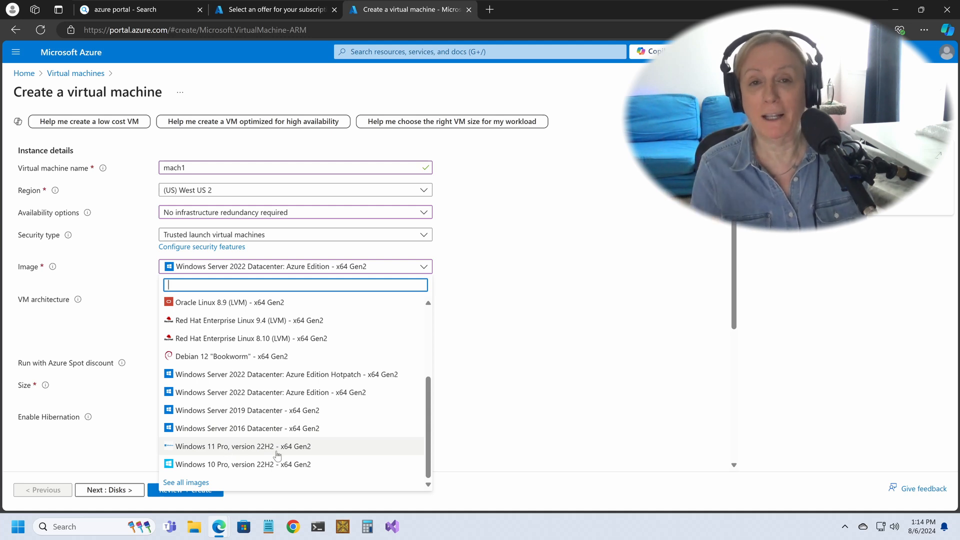
{"action": "left_click", "coordinate": [387, 273]}
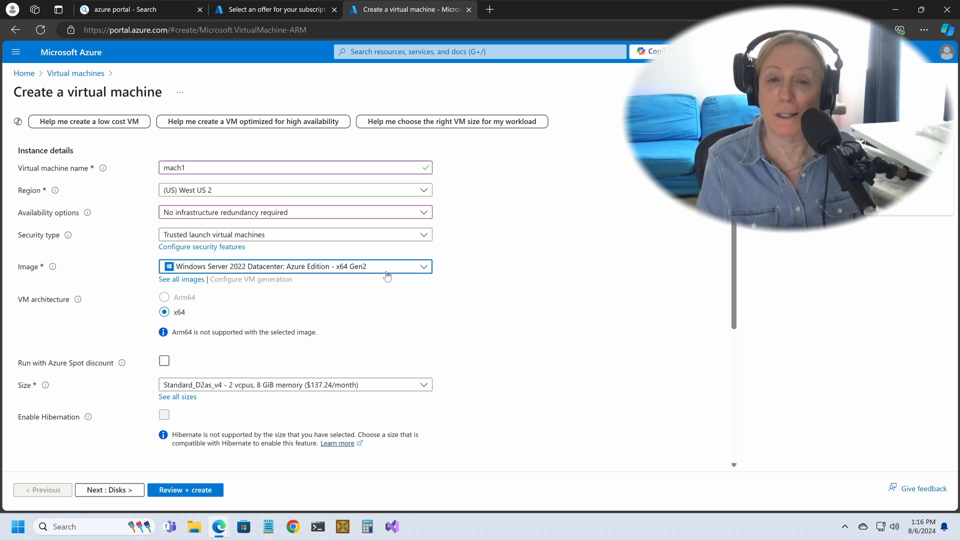
- Scroll down to the Administrator account section to fill in the VM password
{"action": "scroll", "coordinate": [188, 325], "scroll_direction": "down", "scroll_amount": 1}
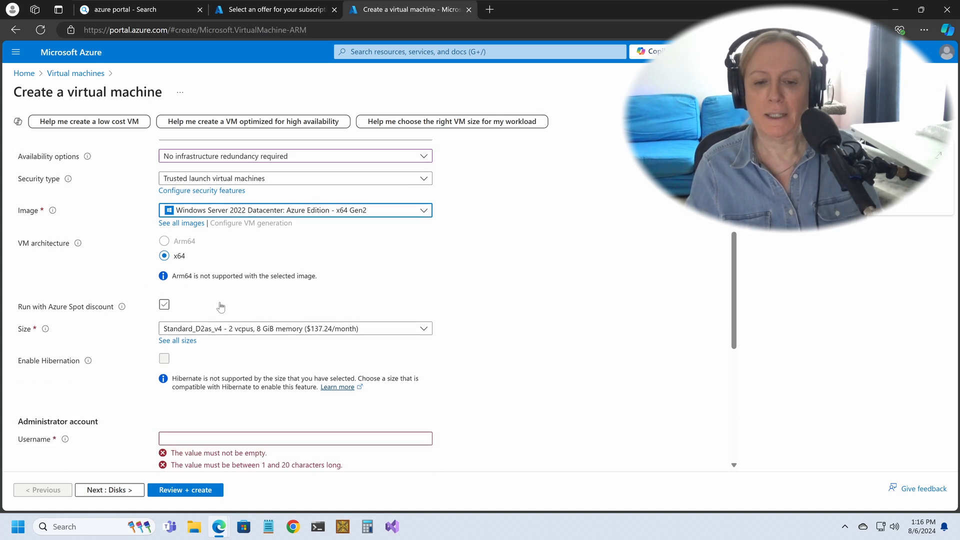
{"action": "scroll", "coordinate": [221, 306], "scroll_direction": "down", "scroll_amount": 1}
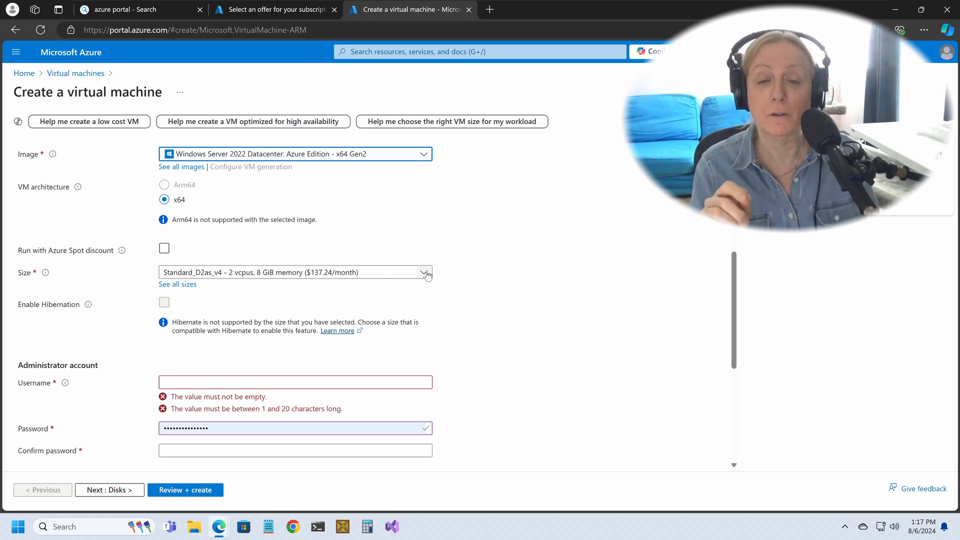
- Show all VM sizes, try a 4-vCPU filter, then go back to 2-vCPU sizes
{"action": "left_click", "coordinate": [332, 276]}
{"action": "left_click", "coordinate": [180, 396]}
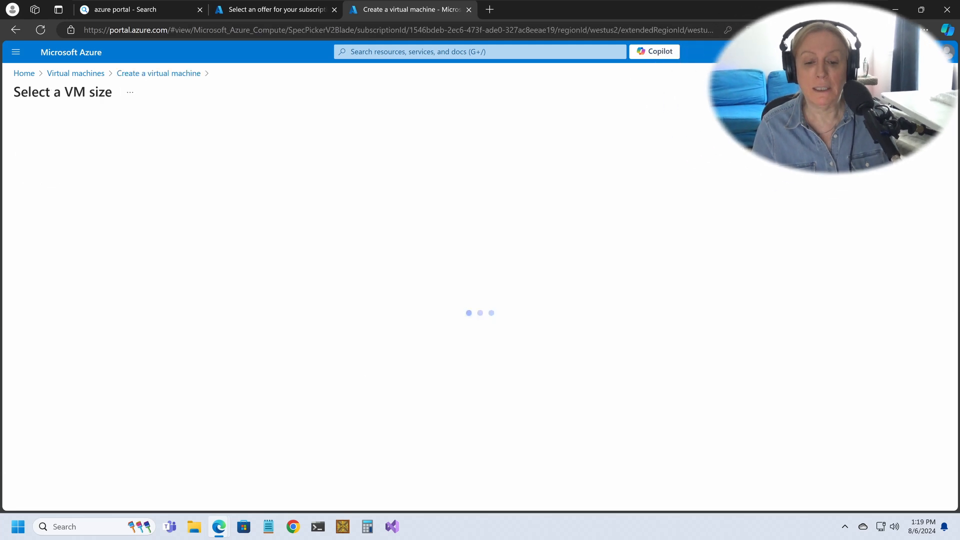
{"action": "left_click", "coordinate": [170, 132]}
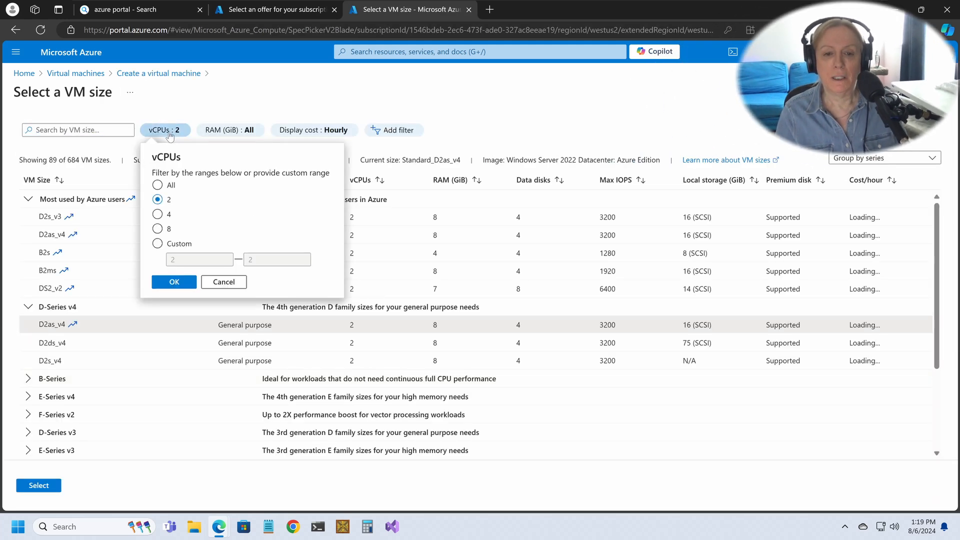
{"action": "left_click", "coordinate": [158, 214]}
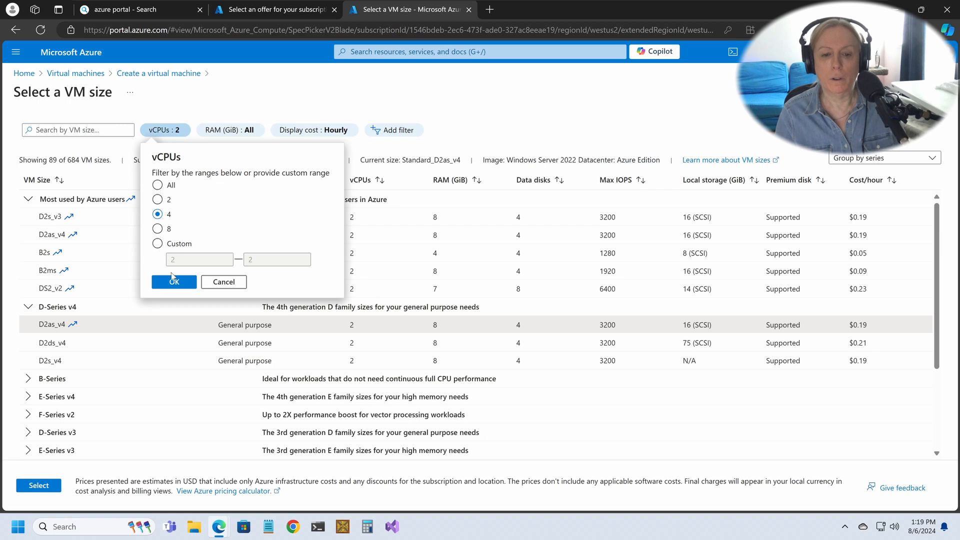
{"action": "left_click", "coordinate": [174, 282]}
{"action": "left_click", "coordinate": [170, 131]}
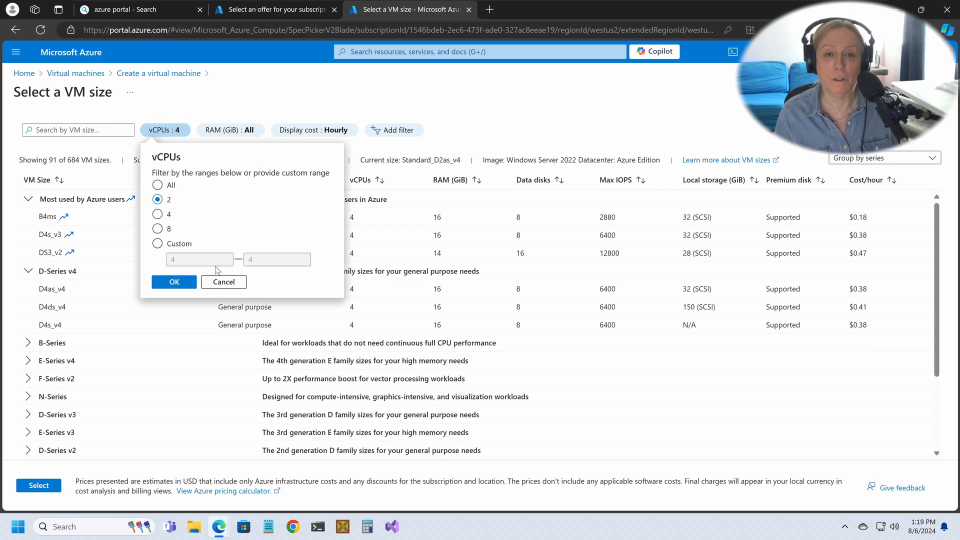
{"action": "left_click", "coordinate": [174, 283]}
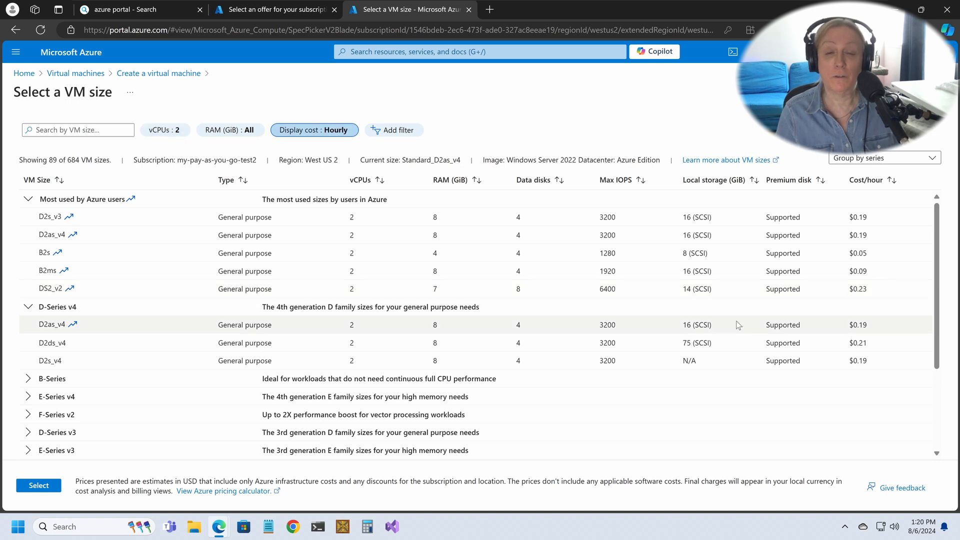
- Switch the size list's cost display to monthly, then back to hourly
{"action": "left_click", "coordinate": [293, 129]}
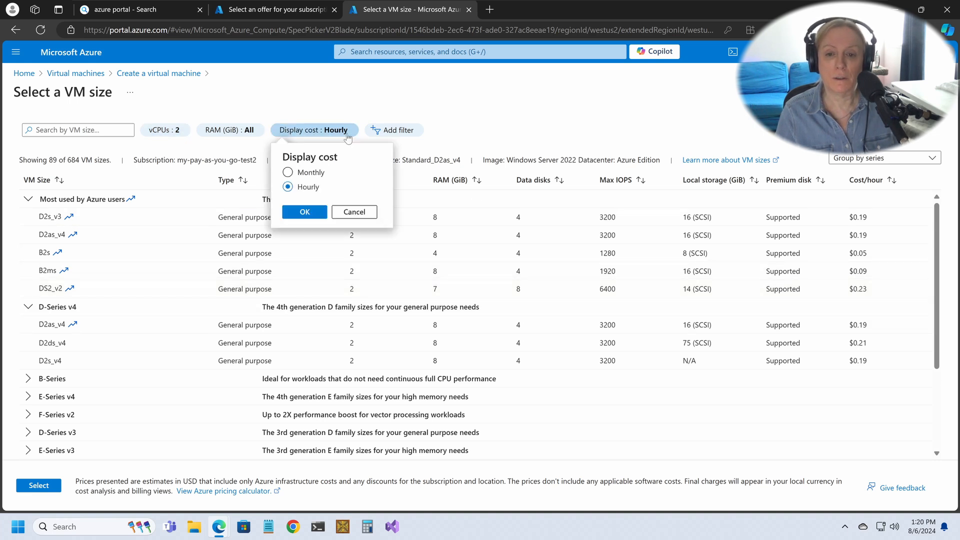
{"action": "left_click", "coordinate": [288, 173]}
{"action": "left_click", "coordinate": [300, 212]}
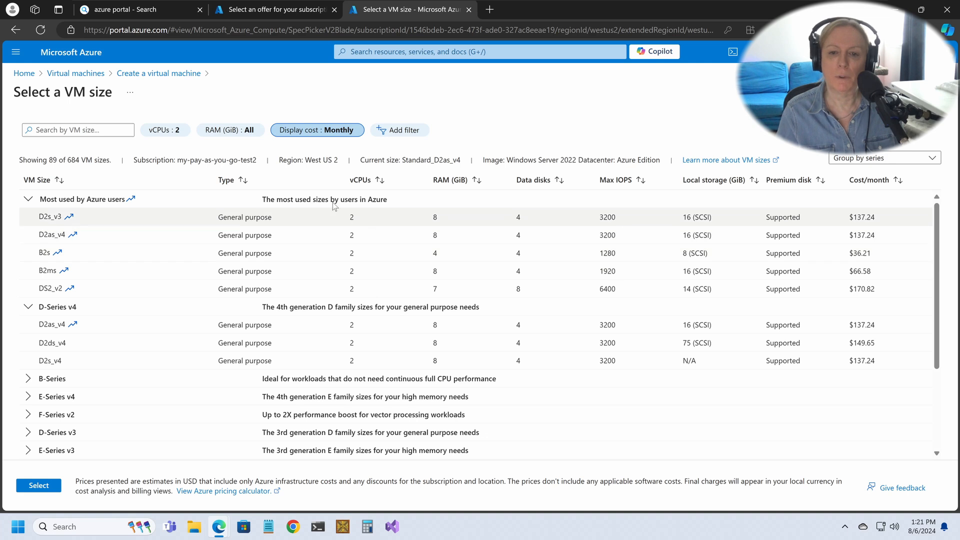
{"action": "left_click", "coordinate": [337, 135]}
{"action": "left_click", "coordinate": [288, 186]}
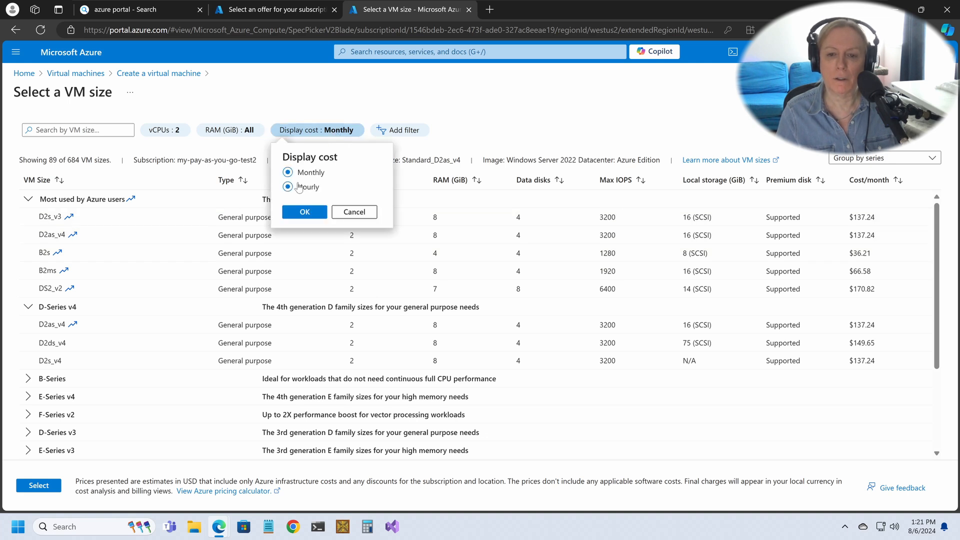
{"action": "left_click", "coordinate": [300, 216]}
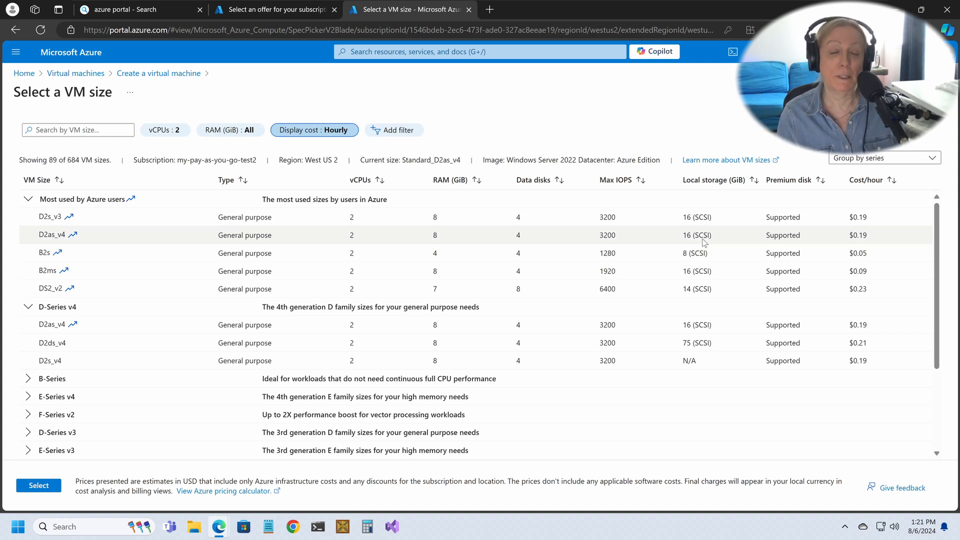
- Select size Standard_D2as_v4 (2 vCPUs, 8 GiB memory) for the VM
{"action": "left_click", "coordinate": [164, 130]}
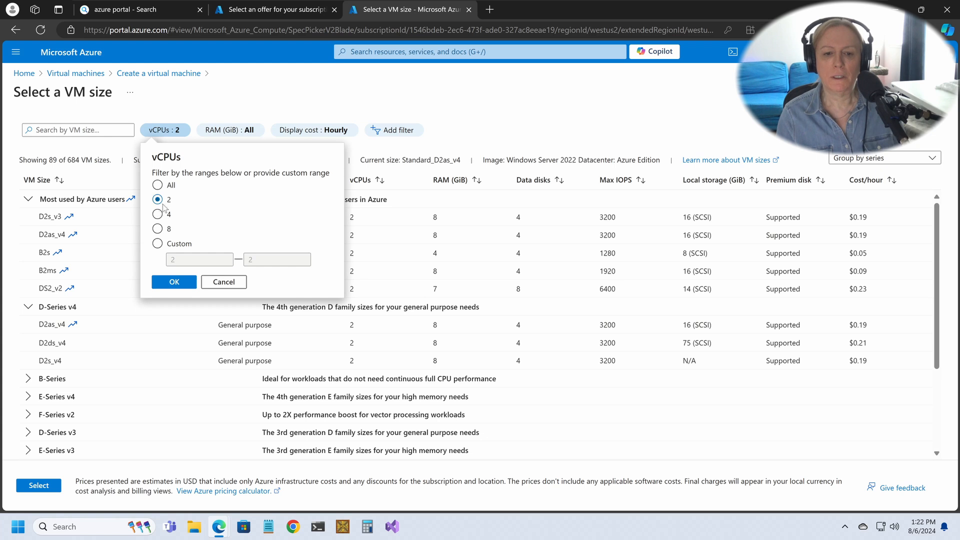
{"action": "left_click", "coordinate": [170, 282]}
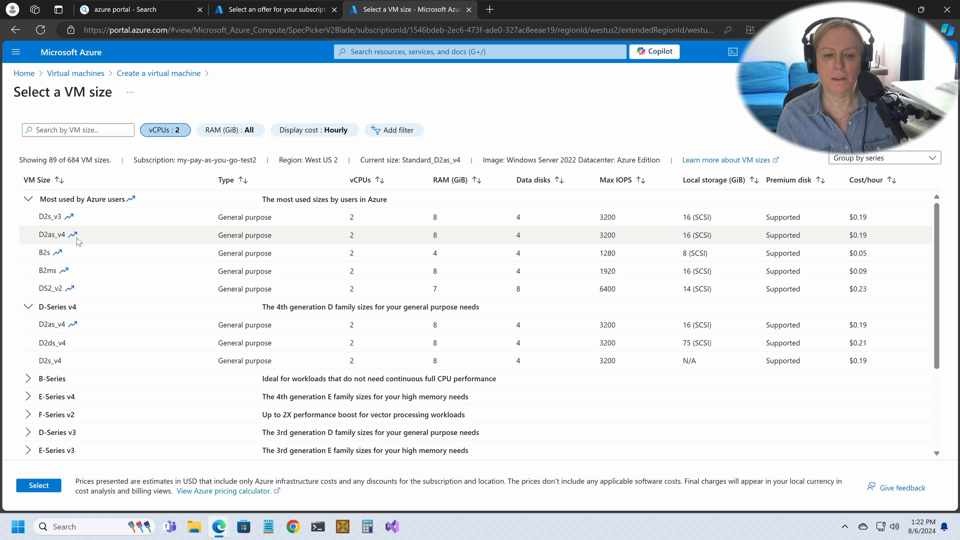
{"action": "left_click", "coordinate": [95, 235]}
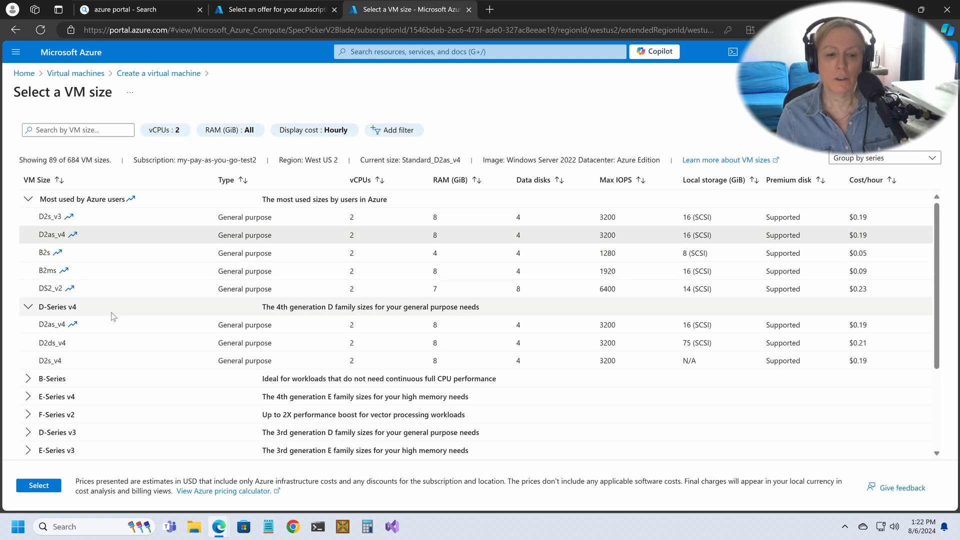
{"action": "left_click", "coordinate": [40, 486]}
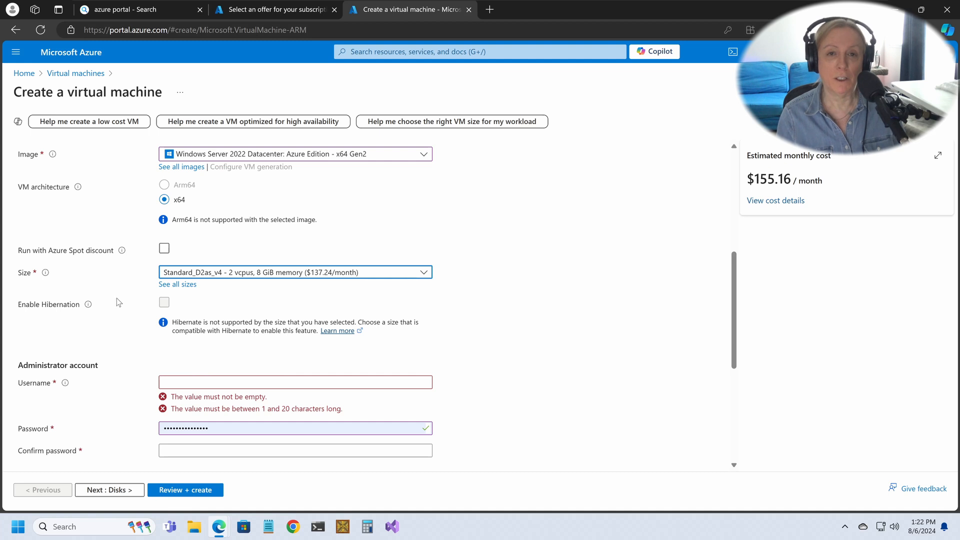
- Enter the administrator username and confirm the password, then continue to Disks
{"action": "scroll", "coordinate": [195, 306], "scroll_direction": "down", "scroll_amount": 3}
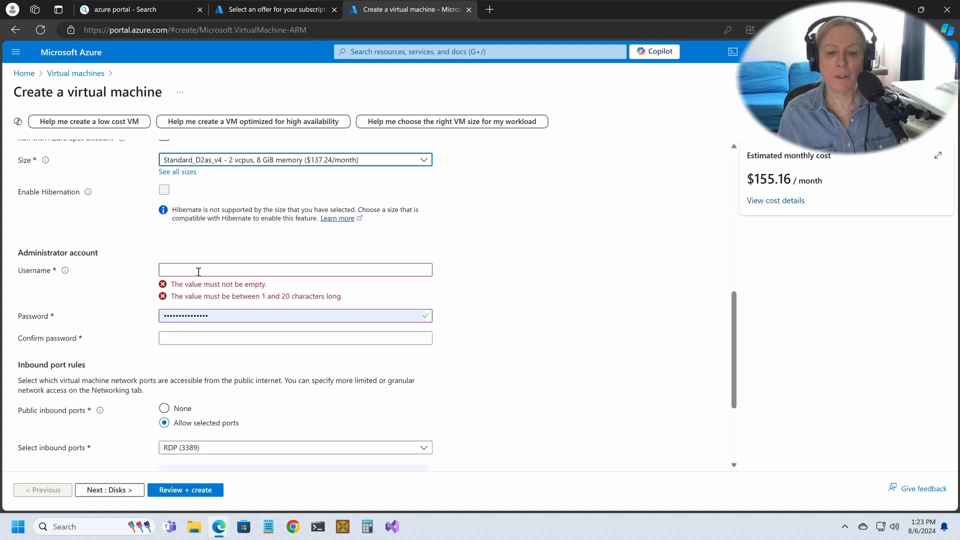
{"action": "left_click", "coordinate": [198, 271]}
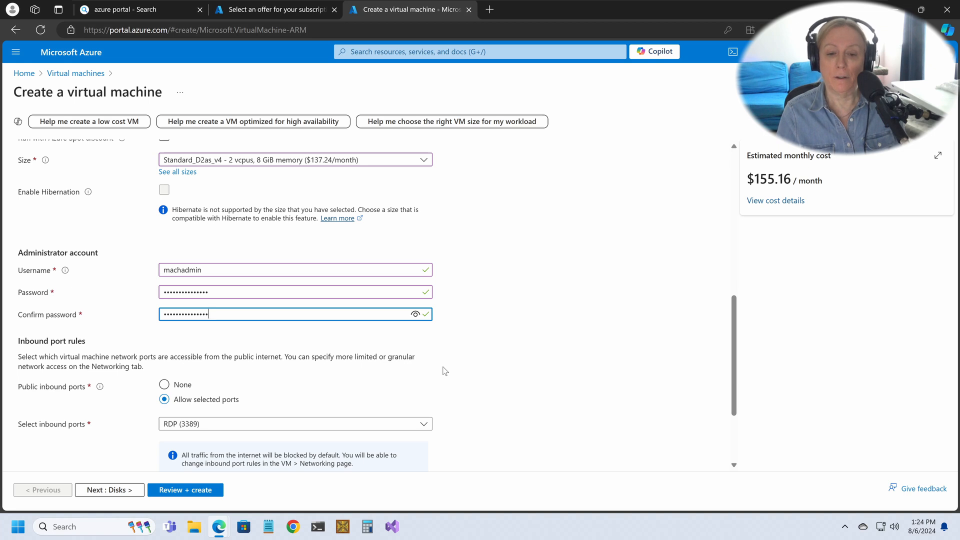
{"action": "scroll", "coordinate": [445, 371], "scroll_direction": "down", "scroll_amount": 2}
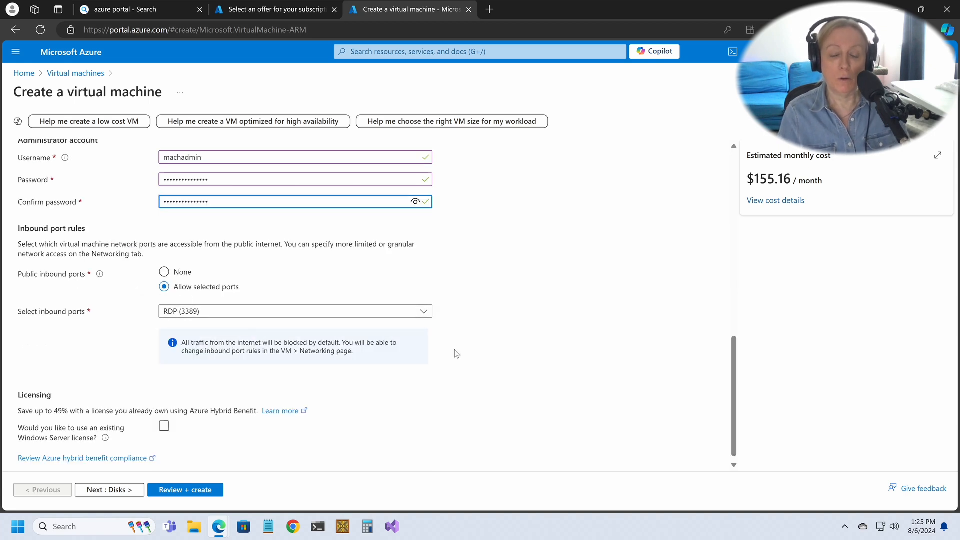
{"action": "scroll", "coordinate": [455, 345], "scroll_direction": "down", "scroll_amount": 1}
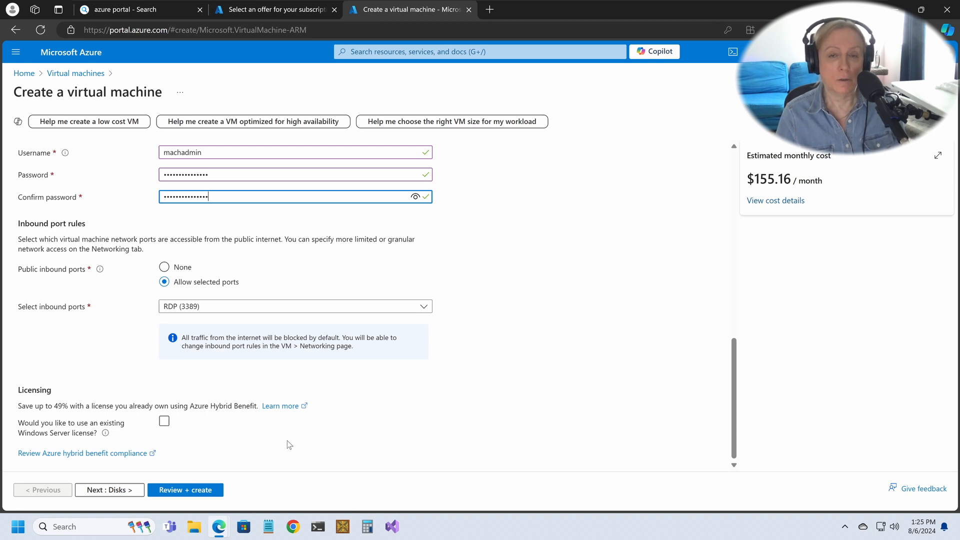
{"action": "left_click", "coordinate": [131, 490]}
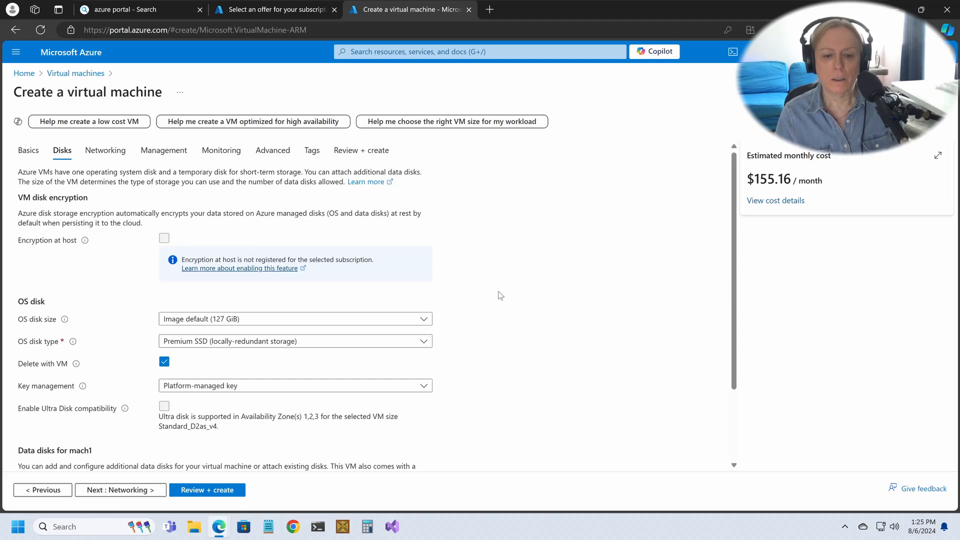
- Change the OS disk type to Standard SSD (locally-redundant storage) and continue to Networking
{"action": "scroll", "coordinate": [499, 295], "scroll_direction": "down", "scroll_amount": 2}
{"action": "left_click", "coordinate": [248, 245]}
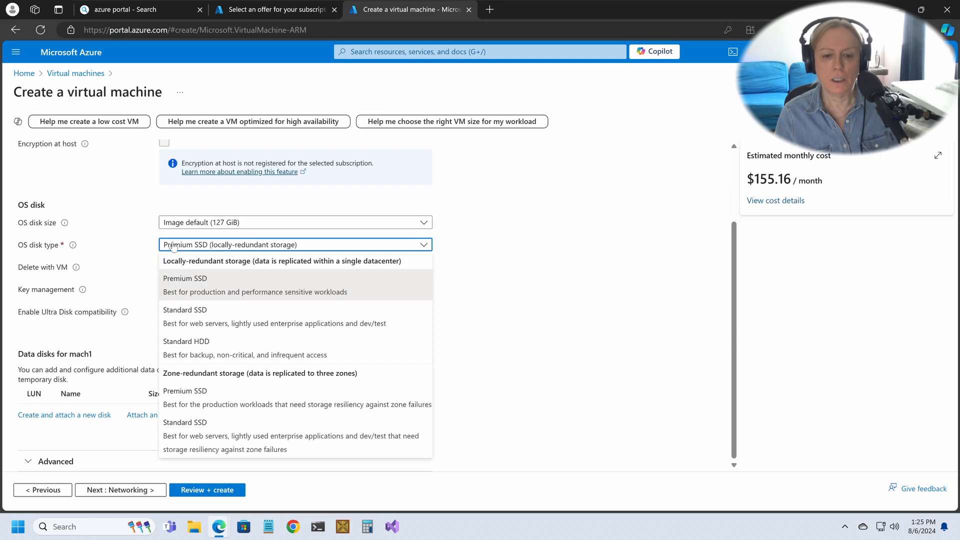
{"action": "left_click", "coordinate": [183, 292]}
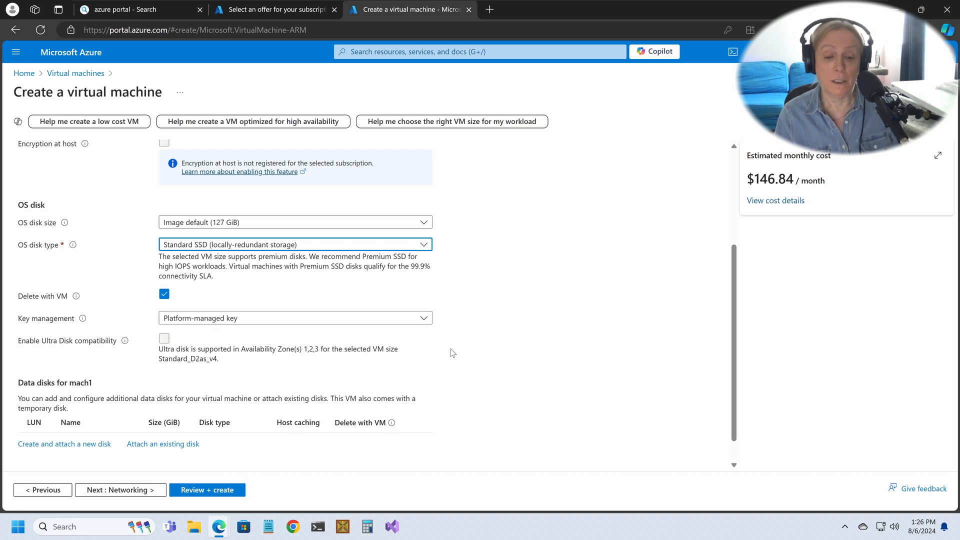
{"action": "scroll", "coordinate": [448, 355], "scroll_direction": "down", "scroll_amount": 1}
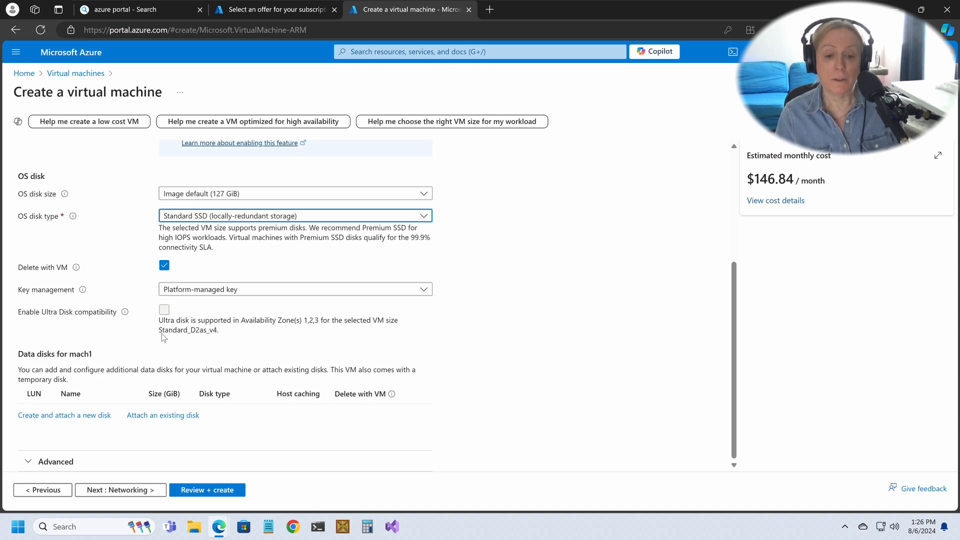
{"action": "left_click", "coordinate": [150, 489]}
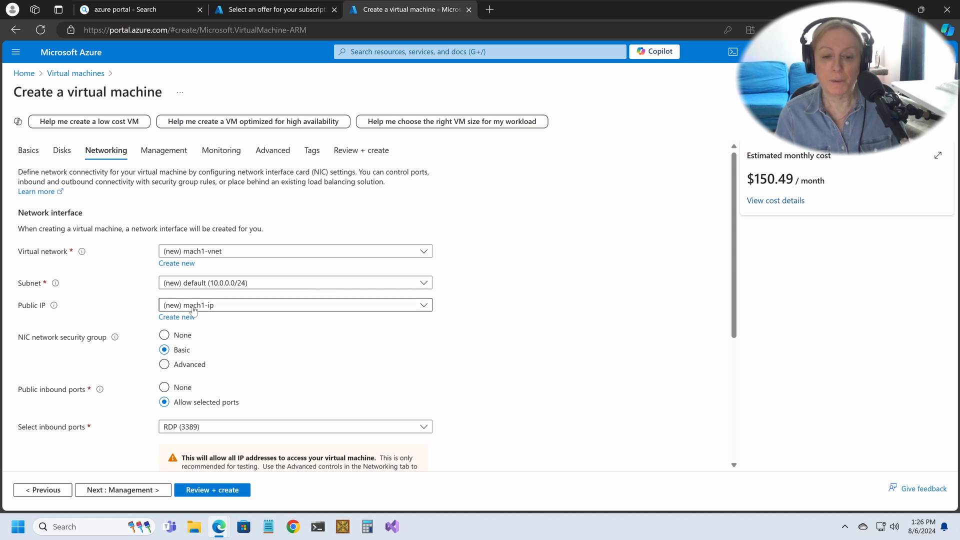
- Enable 'Delete public IP and NIC when VM is deleted'
{"action": "scroll", "coordinate": [235, 314], "scroll_direction": "down", "scroll_amount": 1}
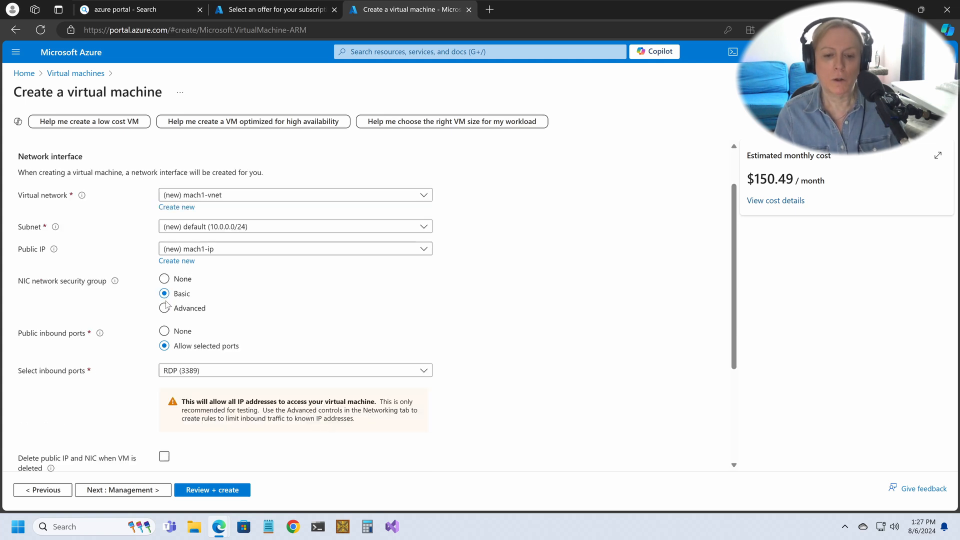
{"action": "scroll", "coordinate": [290, 308], "scroll_direction": "down", "scroll_amount": 1}
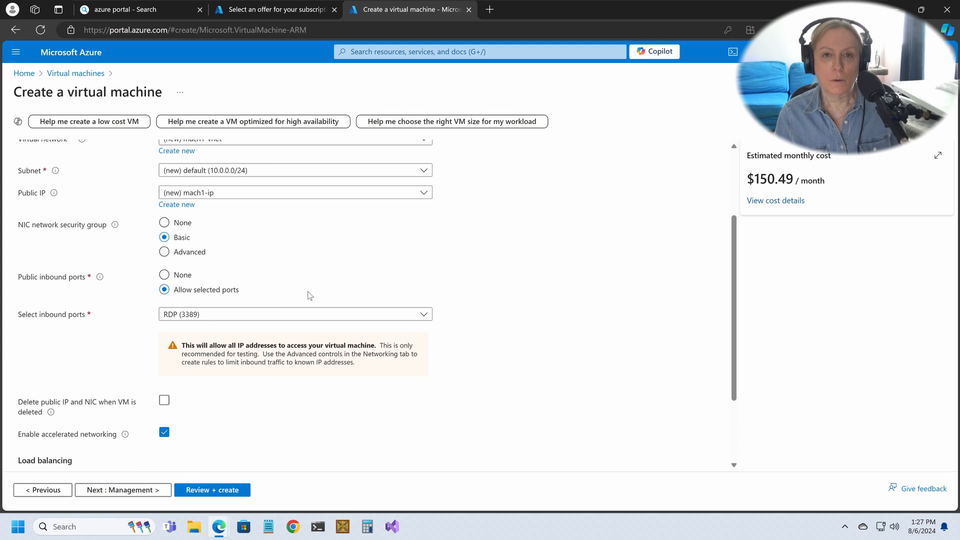
{"action": "scroll", "coordinate": [216, 406], "scroll_direction": "down", "scroll_amount": 1}
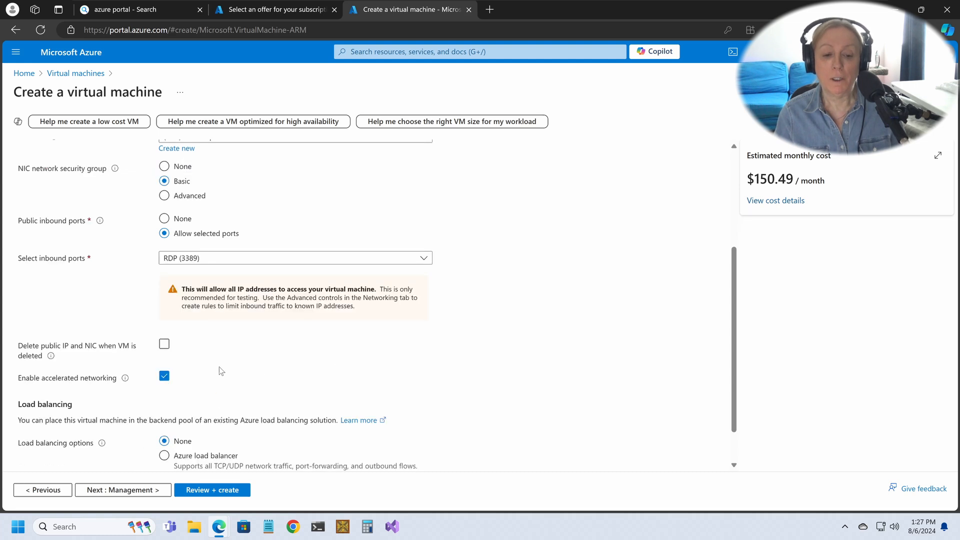
{"action": "left_click", "coordinate": [165, 345]}
{"action": "scroll", "coordinate": [313, 355], "scroll_direction": "down", "scroll_amount": 1}
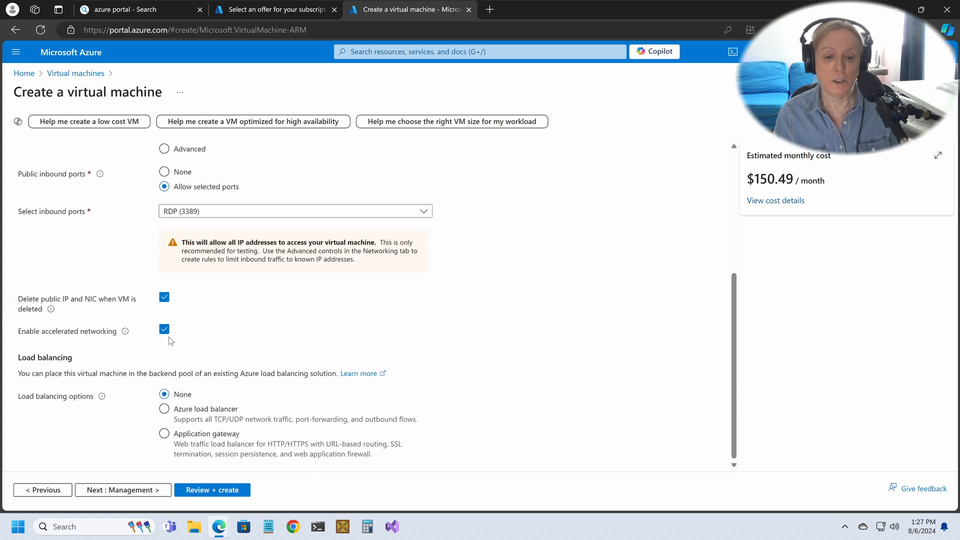
- Skip through Management, Monitoring, Advanced and Tags to the Review + create step
{"action": "left_click", "coordinate": [161, 489]}
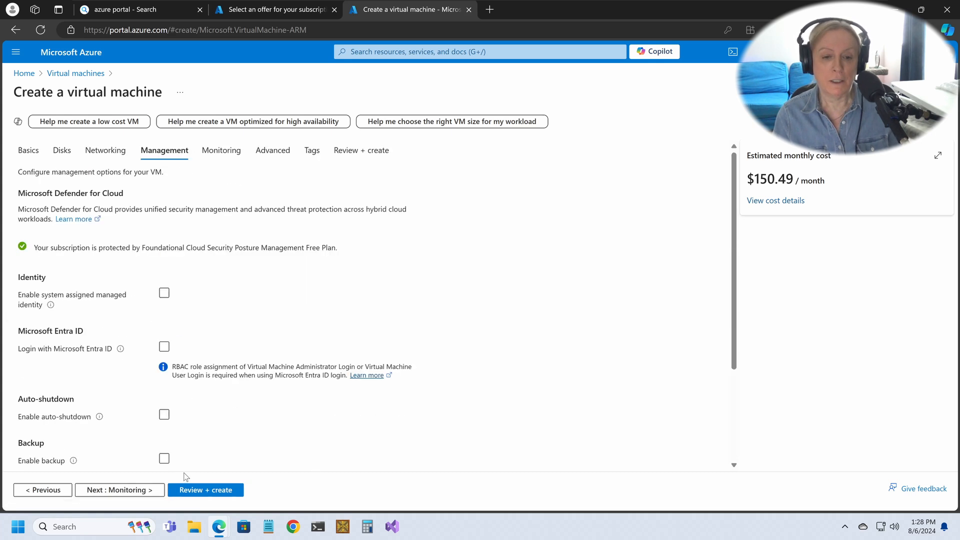
{"action": "left_click", "coordinate": [160, 490]}
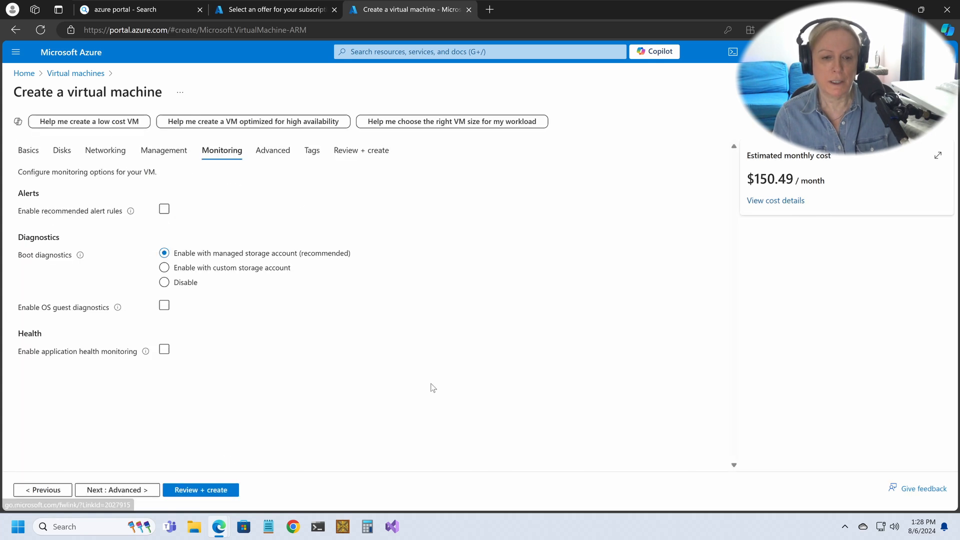
{"action": "left_click", "coordinate": [144, 491]}
{"action": "scroll", "coordinate": [325, 388], "scroll_direction": "down", "scroll_amount": 8}
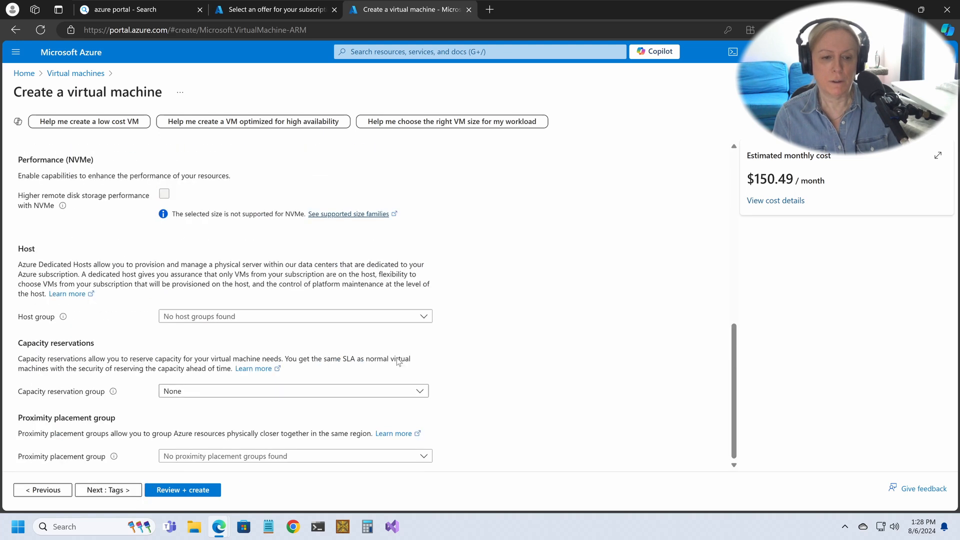
{"action": "left_click", "coordinate": [108, 490]}
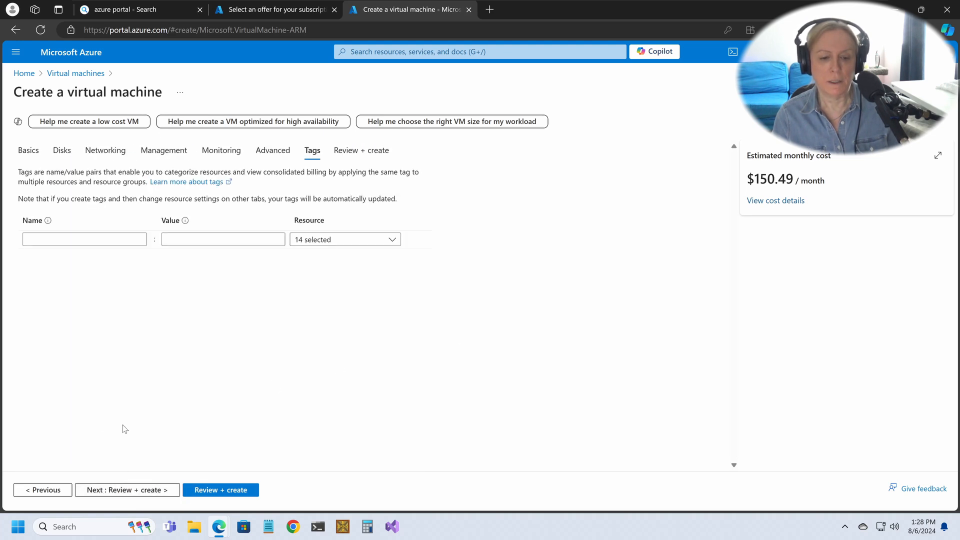
{"action": "left_click", "coordinate": [127, 489]}
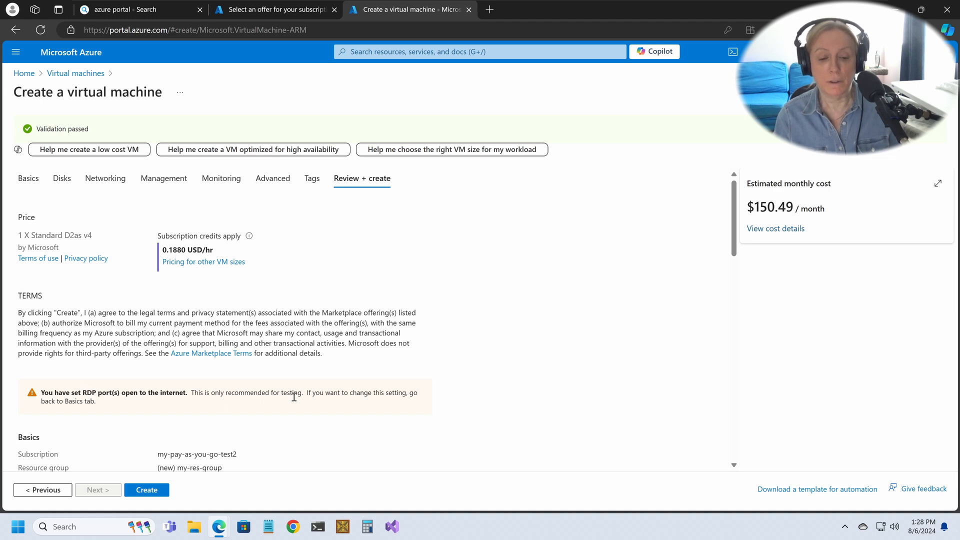
- Review the mach1 summary and create the VM, waiting for the deployment to complete
{"action": "scroll", "coordinate": [294, 396], "scroll_direction": "down", "scroll_amount": 12}
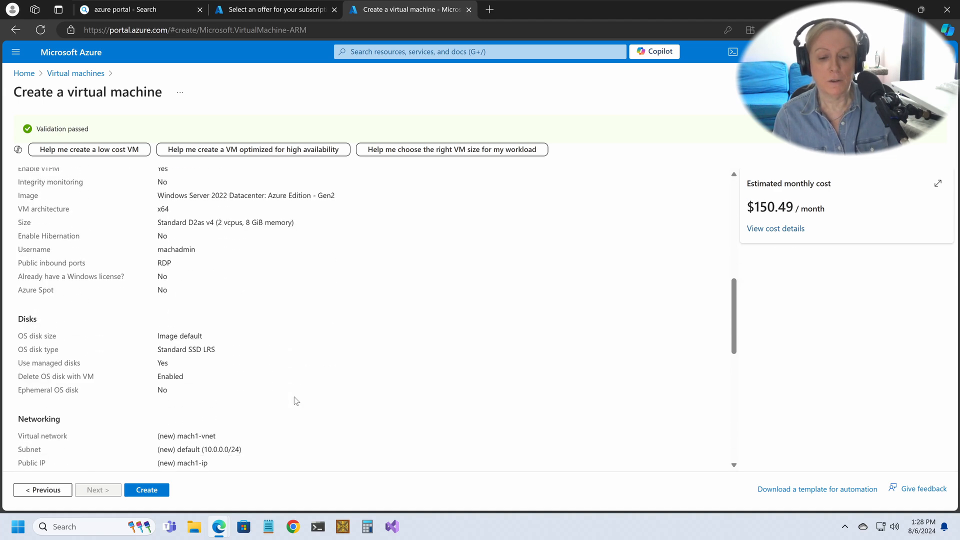
{"action": "scroll", "coordinate": [295, 401], "scroll_direction": "down", "scroll_amount": 5}
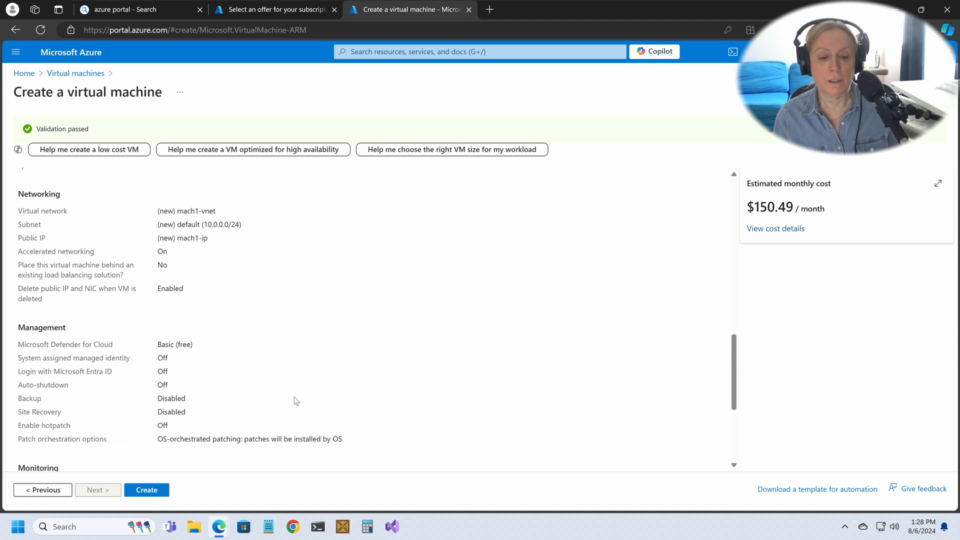
{"action": "left_click", "coordinate": [150, 489]}
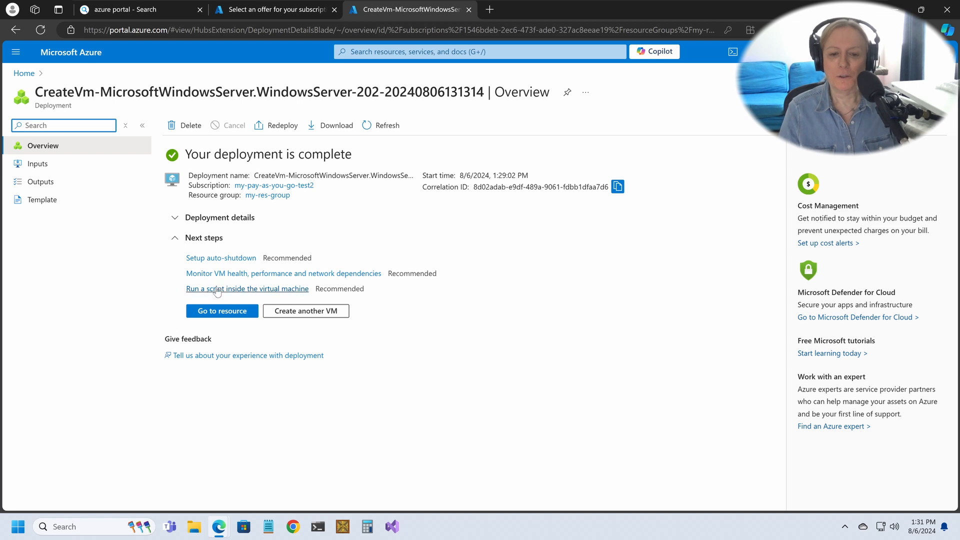
- Turn on auto-shutdown for mach1 at 4:00:00 AM Pacific Time, save, and close the blade
{"action": "left_click", "coordinate": [208, 258]}
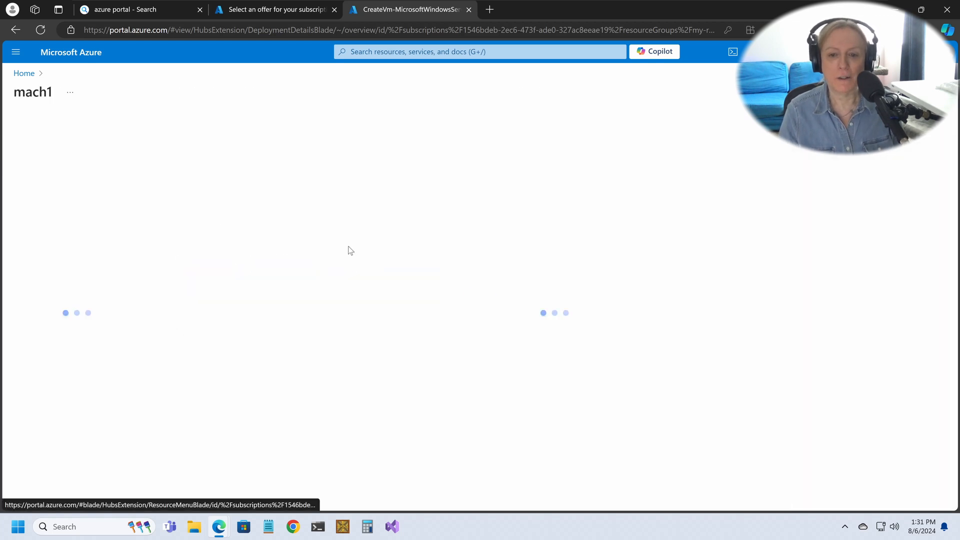
{"action": "left_click", "coordinate": [308, 147]}
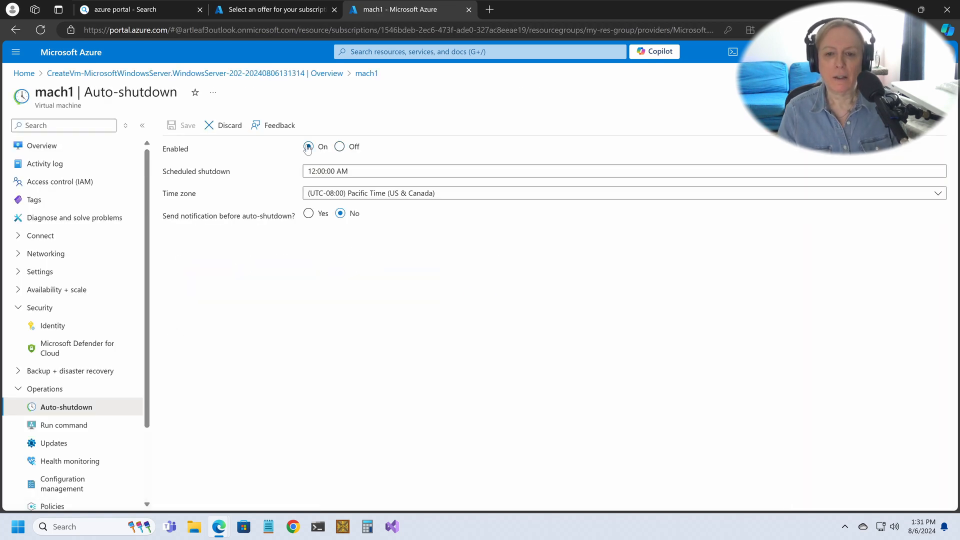
{"action": "left_click", "coordinate": [311, 171]}
{"action": "key", "text": "BackSpace"}
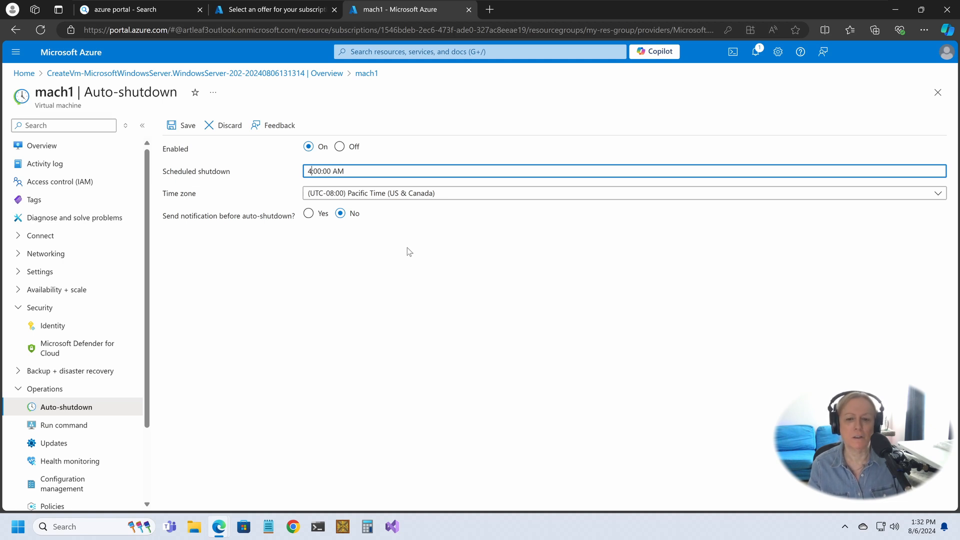
{"action": "left_click", "coordinate": [182, 125]}
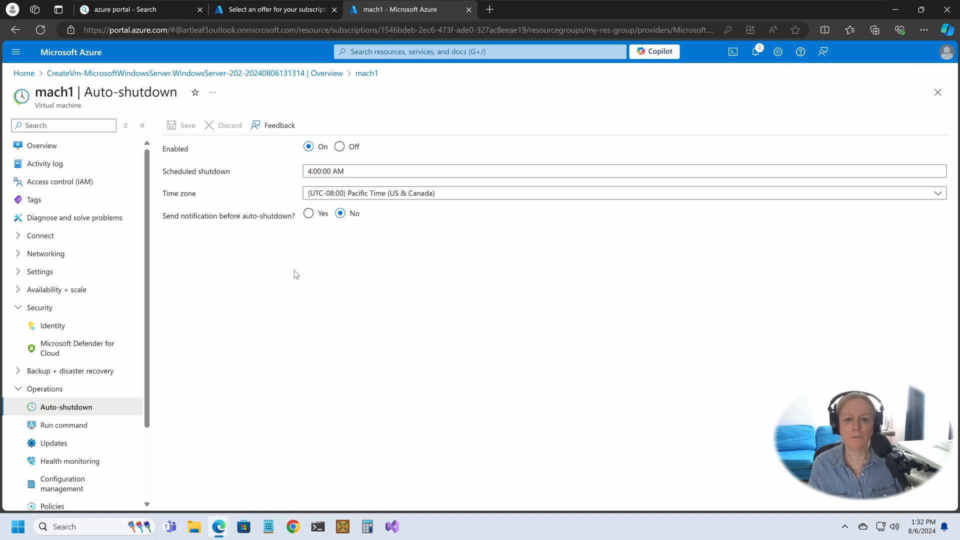
{"action": "left_click", "coordinate": [937, 92]}
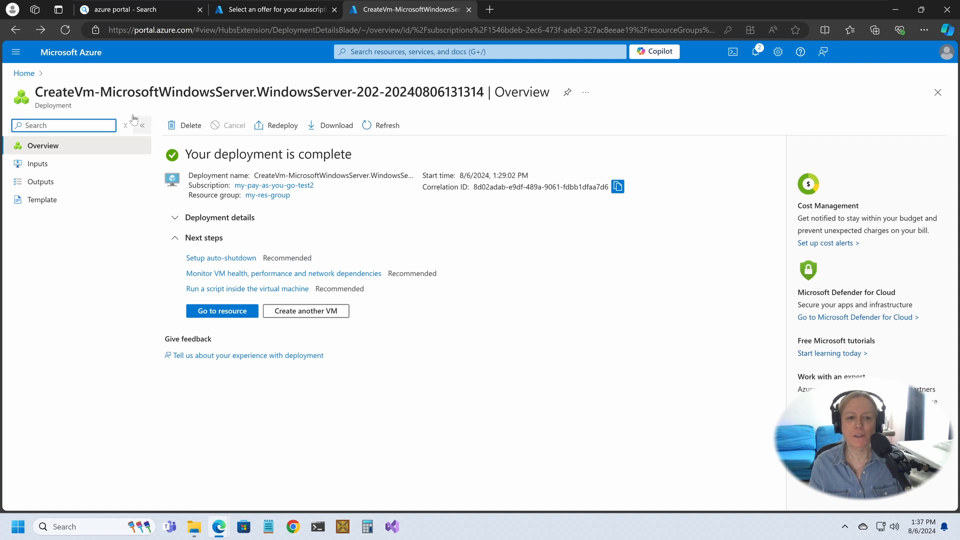
- Go from the Azure home page through my-res-group to mach1's Connect page
{"action": "left_click", "coordinate": [24, 73]}
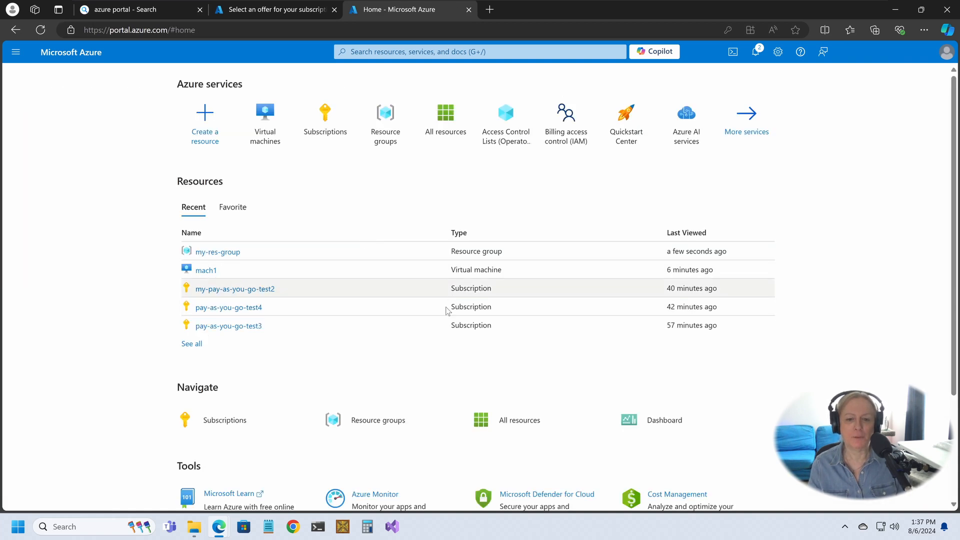
{"action": "left_click", "coordinate": [224, 251]}
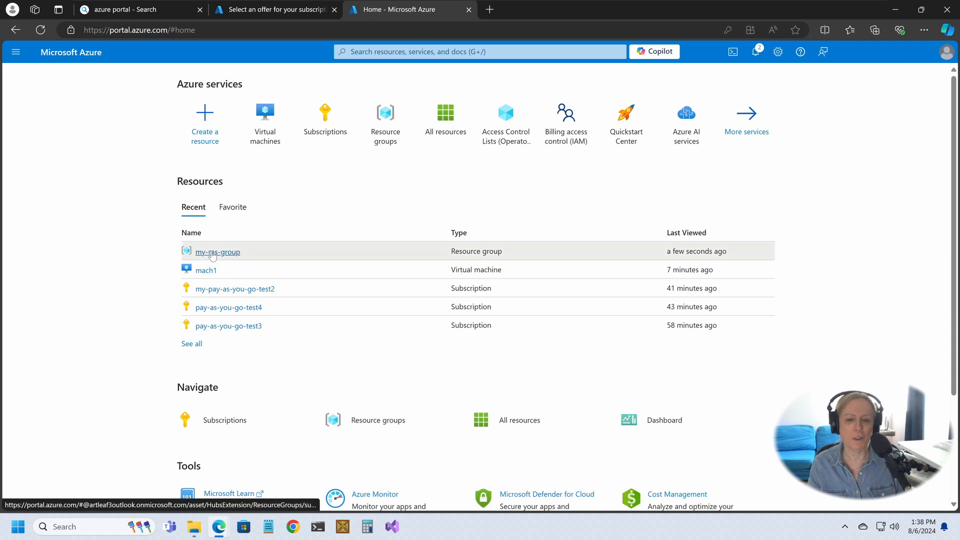
{"action": "left_click", "coordinate": [212, 254]}
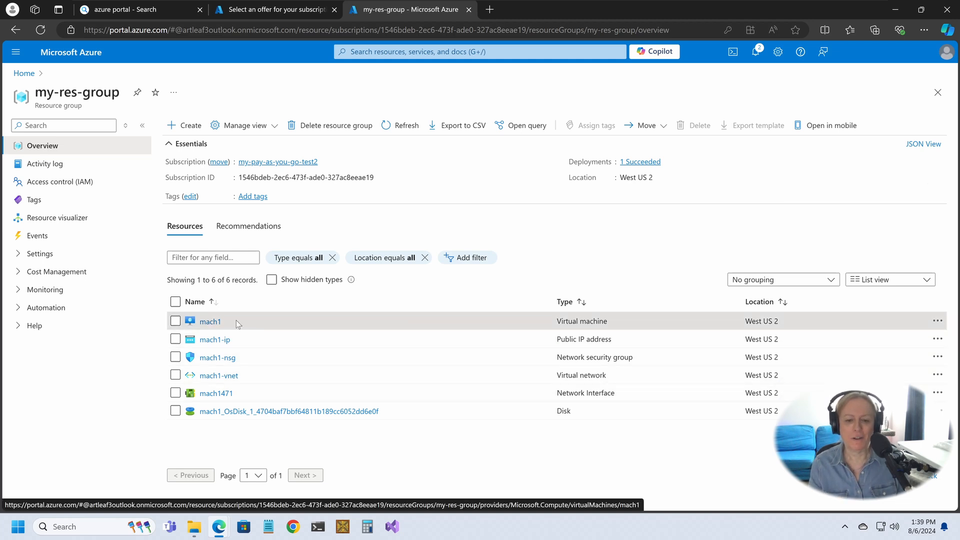
{"action": "left_click", "coordinate": [212, 321]}
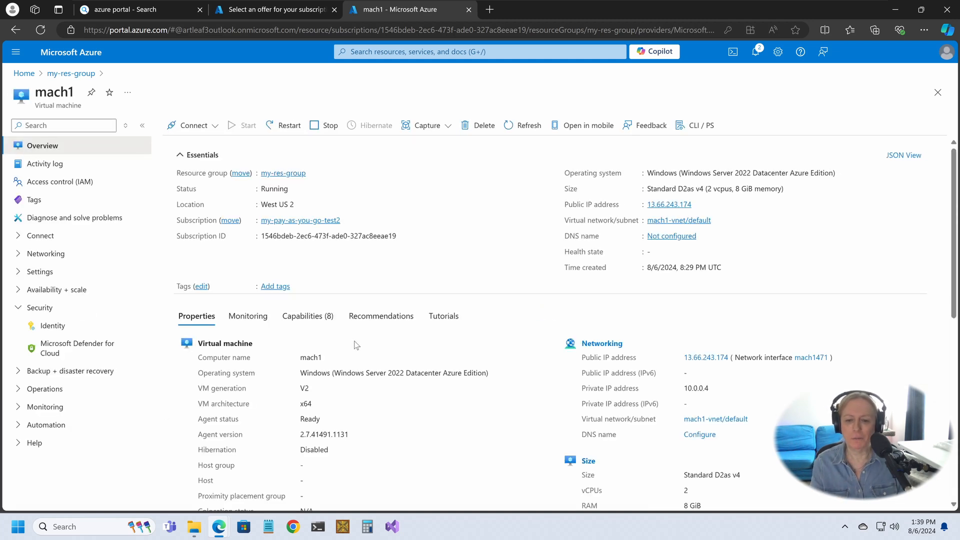
{"action": "left_click", "coordinate": [193, 126]}
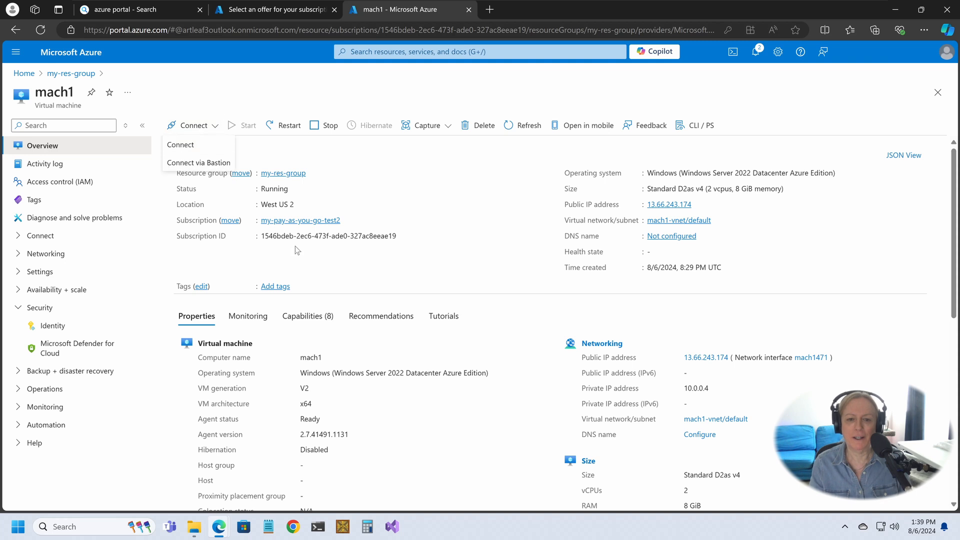
{"action": "left_click", "coordinate": [192, 148]}
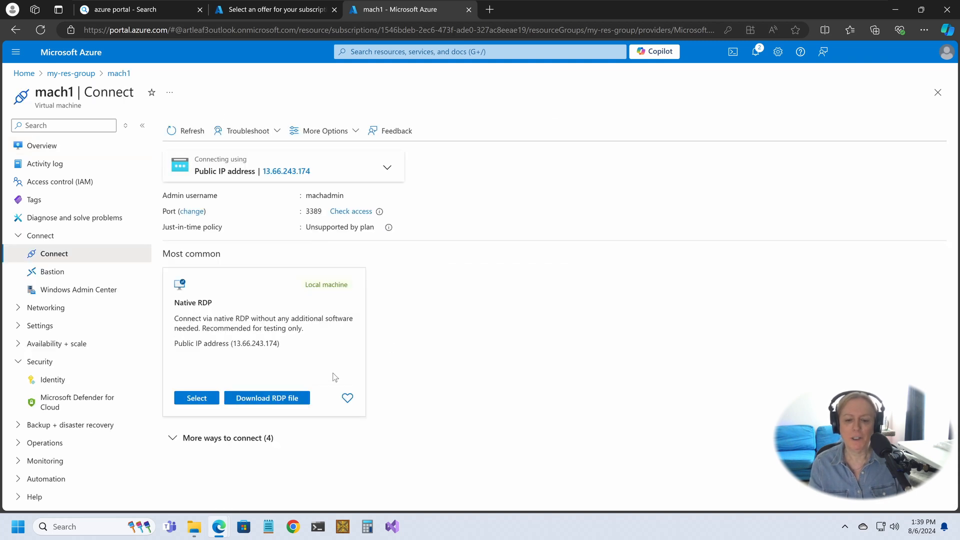
- Download and keep mach1.rdp, then show it in the Downloads folder
{"action": "left_click", "coordinate": [272, 398]}
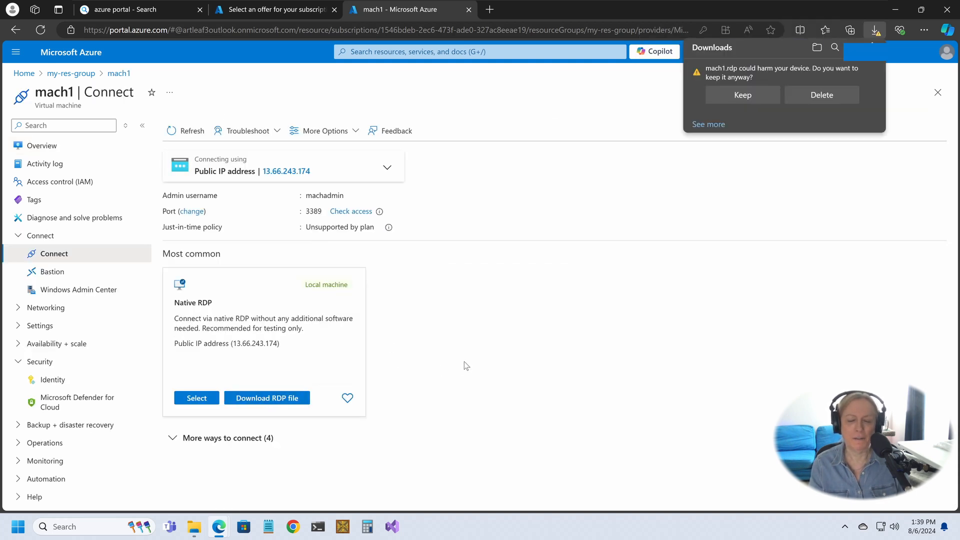
{"action": "left_click", "coordinate": [749, 95]}
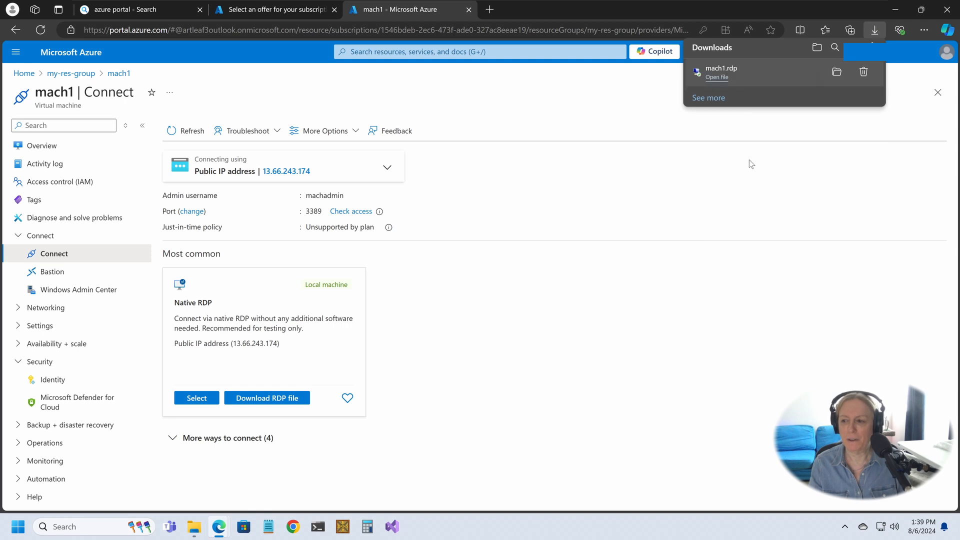
{"action": "left_click", "coordinate": [836, 74]}
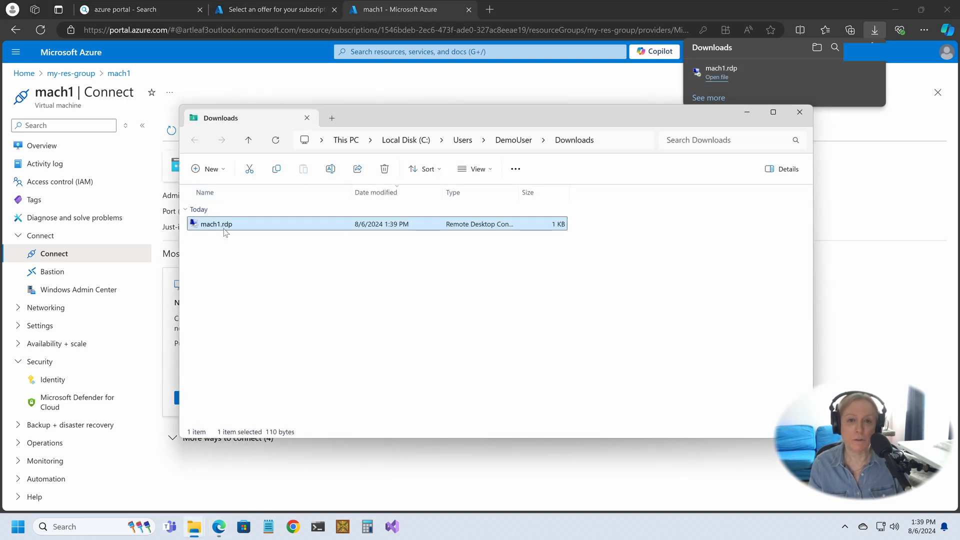
- Open mach1.rdp, sign in with the remembered admin password, and accept the untrusted certificate
{"action": "double_click", "coordinate": [220, 226]}
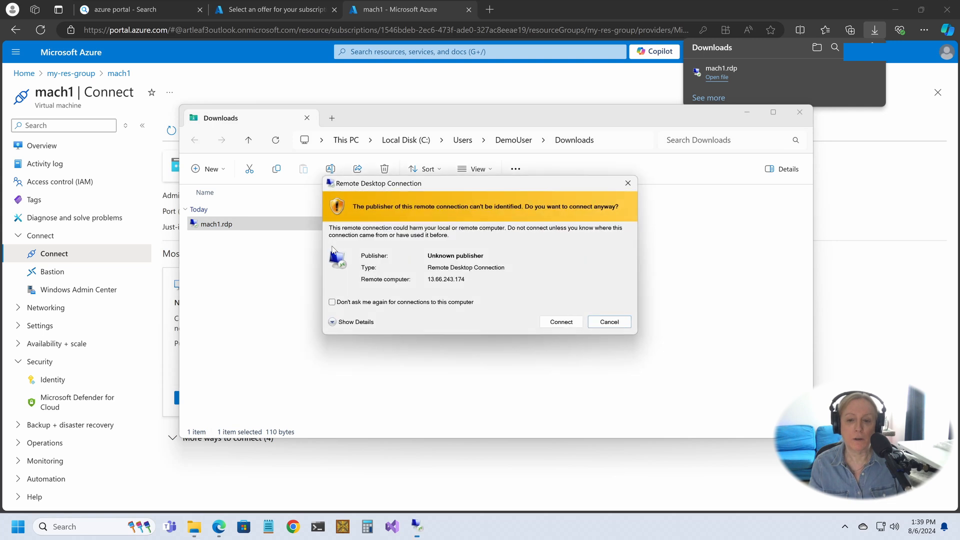
{"action": "left_click", "coordinate": [555, 321]}
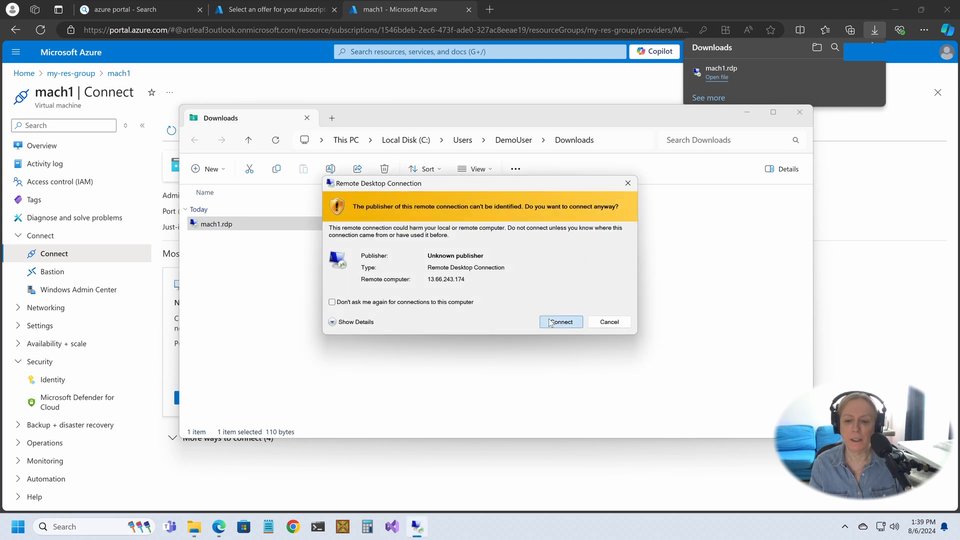
{"action": "key", "text": "ctrl+v"}
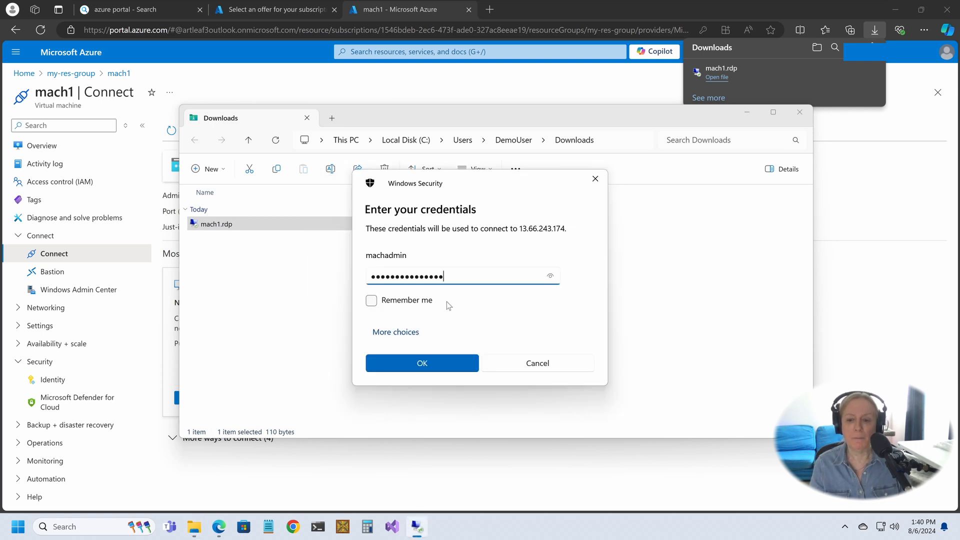
{"action": "left_click", "coordinate": [371, 300]}
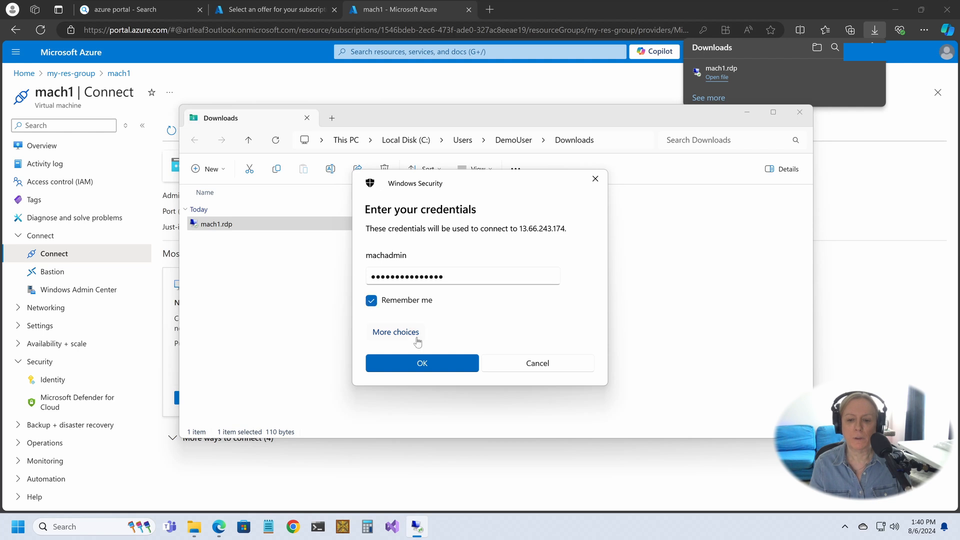
{"action": "left_click", "coordinate": [413, 364]}
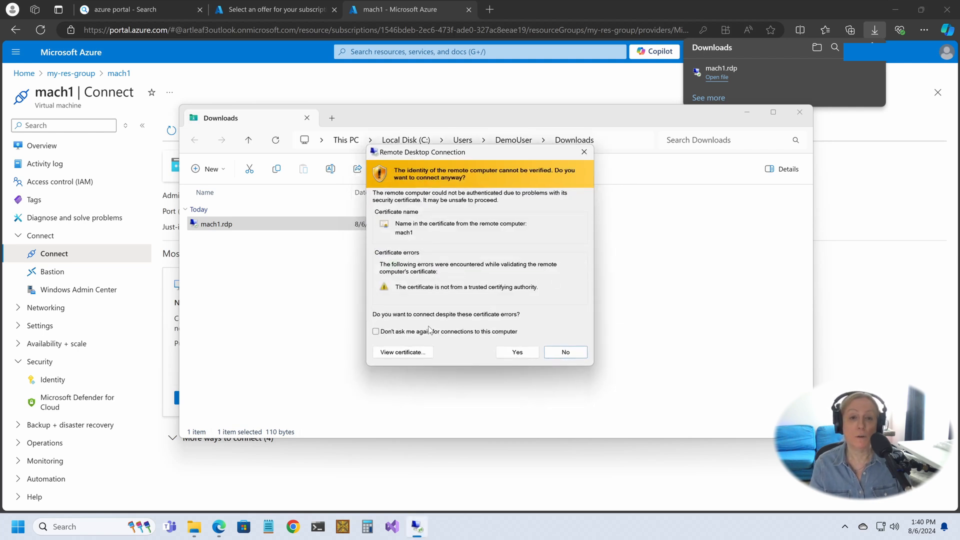
{"action": "left_click", "coordinate": [517, 352]}
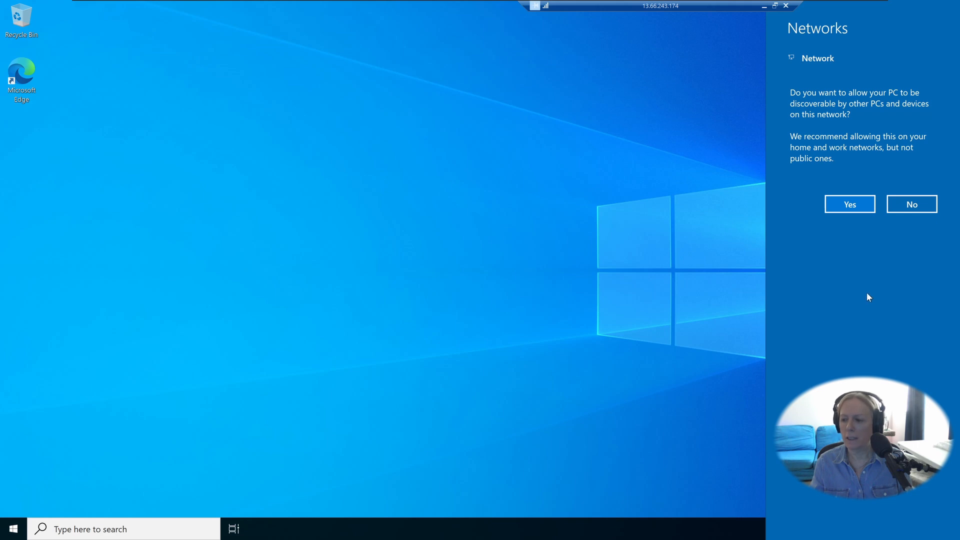
- Make mach1 network-discoverable, launch Edge without signing in, and skip importing browser data
{"action": "left_click", "coordinate": [852, 205]}
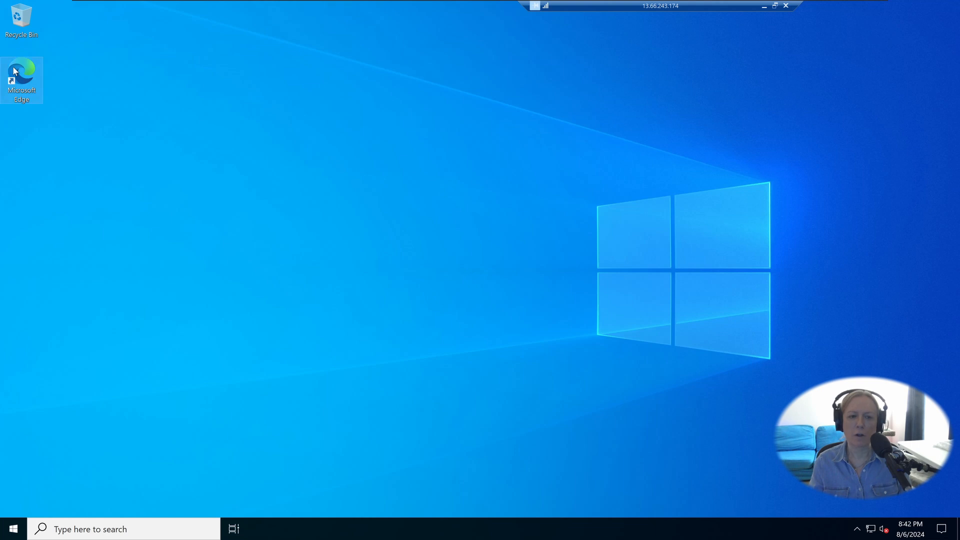
{"action": "double_click", "coordinate": [19, 78]}
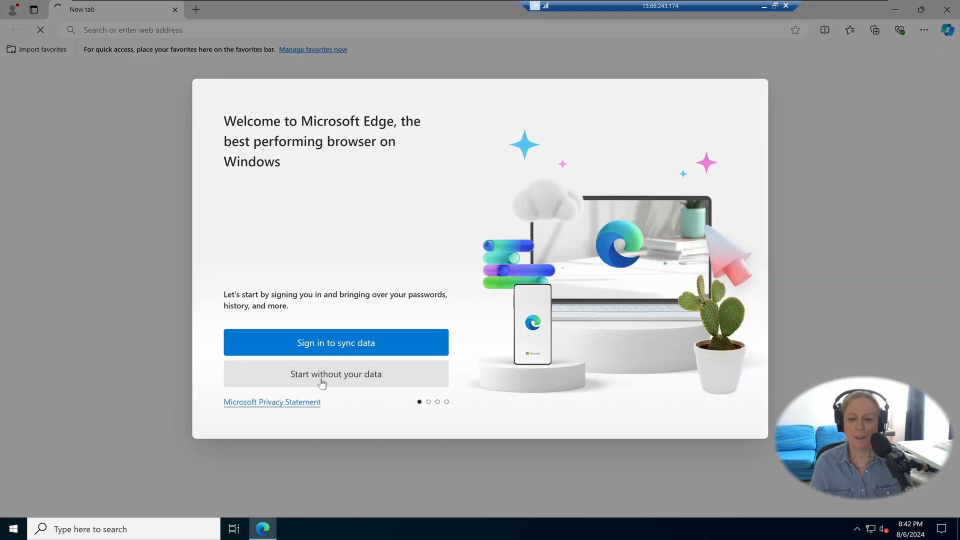
{"action": "left_click", "coordinate": [321, 383]}
{"action": "left_click", "coordinate": [229, 328]}
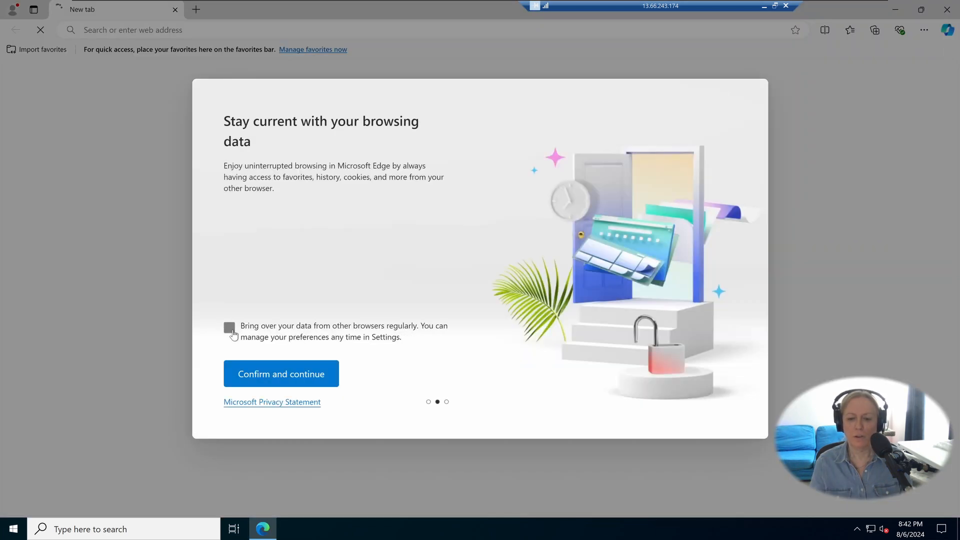
{"action": "left_click", "coordinate": [273, 369]}
- Keep personalization consent, finish Edge's welcome setup, and close the Welcome and microsoft.com tabs
{"action": "left_click", "coordinate": [229, 325]}
{"action": "left_click", "coordinate": [229, 324]}
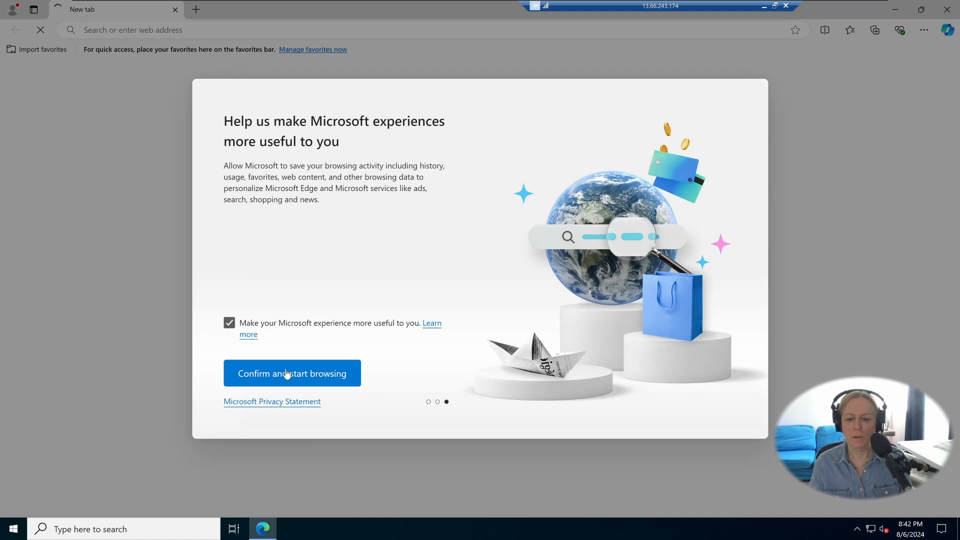
{"action": "left_click", "coordinate": [286, 374]}
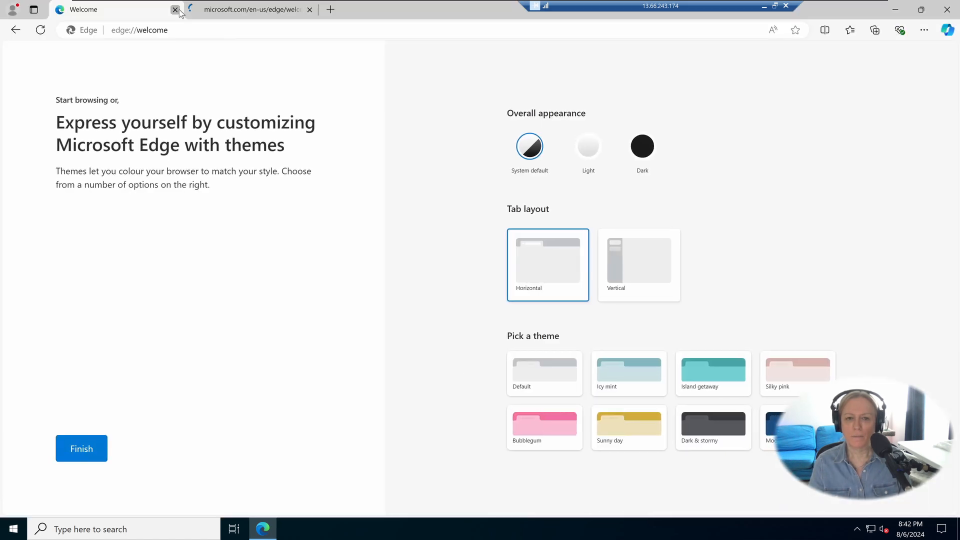
{"action": "left_click", "coordinate": [175, 9]}
{"action": "left_click", "coordinate": [174, 9]}
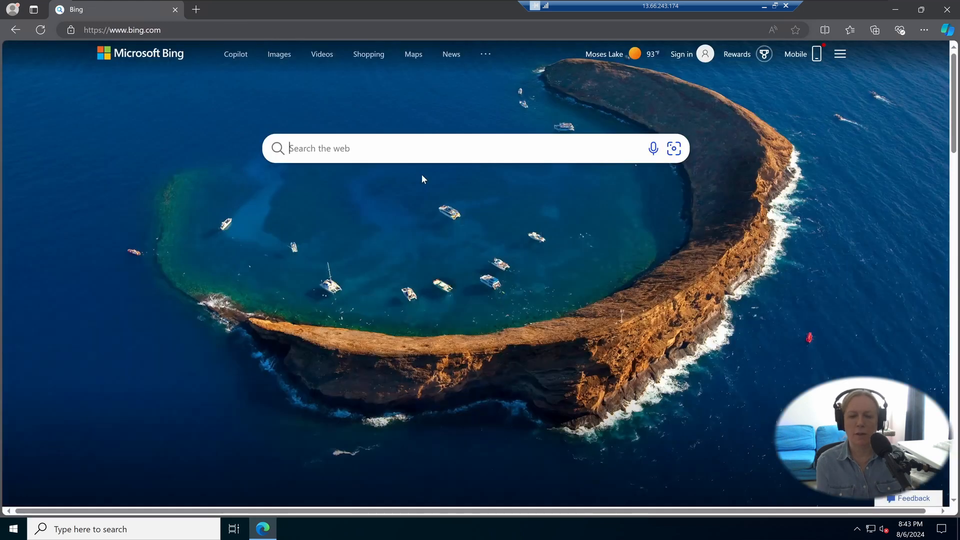
- Search Bing for 'windows wdk', then download and run Visual Studio Community 2022 from the WDK page
{"action": "type", "text": "windows w"}
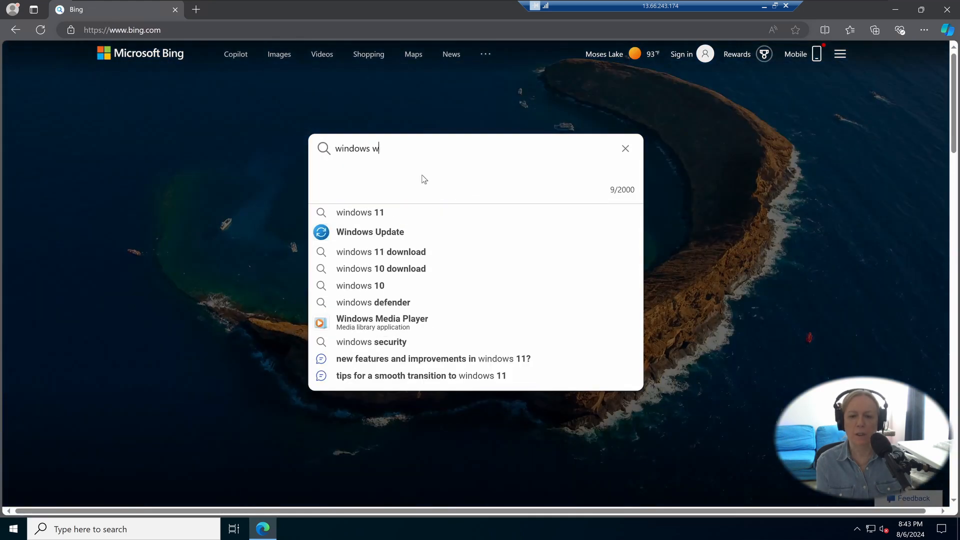
{"action": "type", "text": "dk"}
{"action": "key", "text": "Return"}
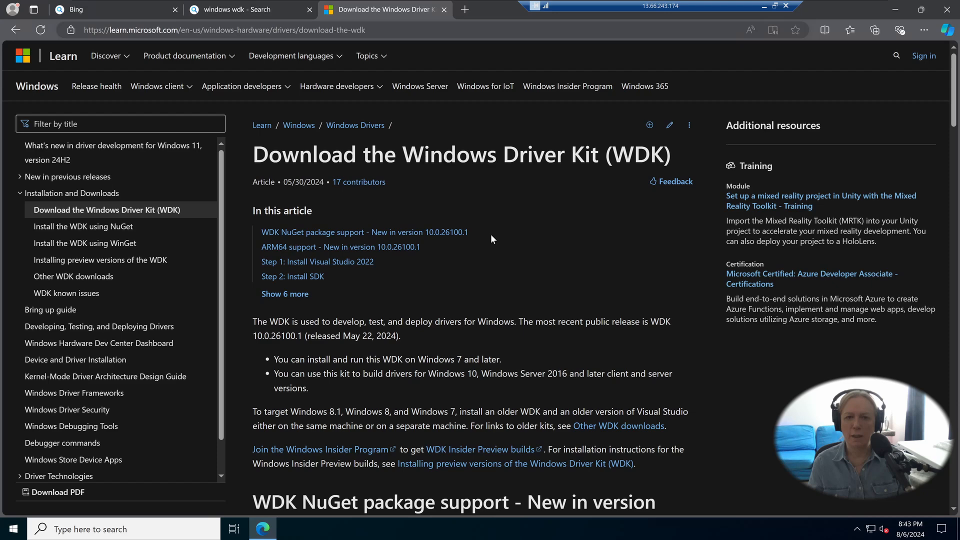
{"action": "scroll", "coordinate": [490, 234], "scroll_direction": "down", "scroll_amount": 3}
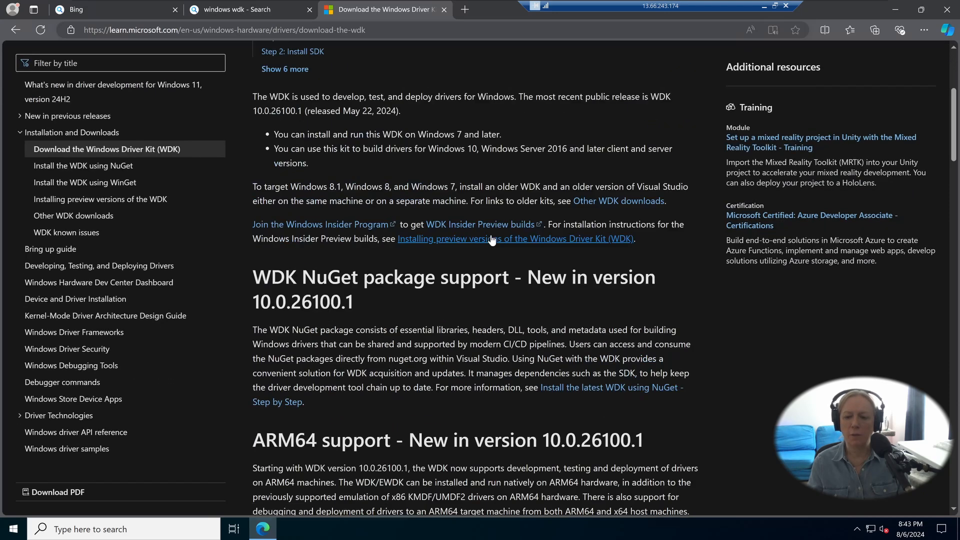
{"action": "scroll", "coordinate": [491, 239], "scroll_direction": "down", "scroll_amount": 6}
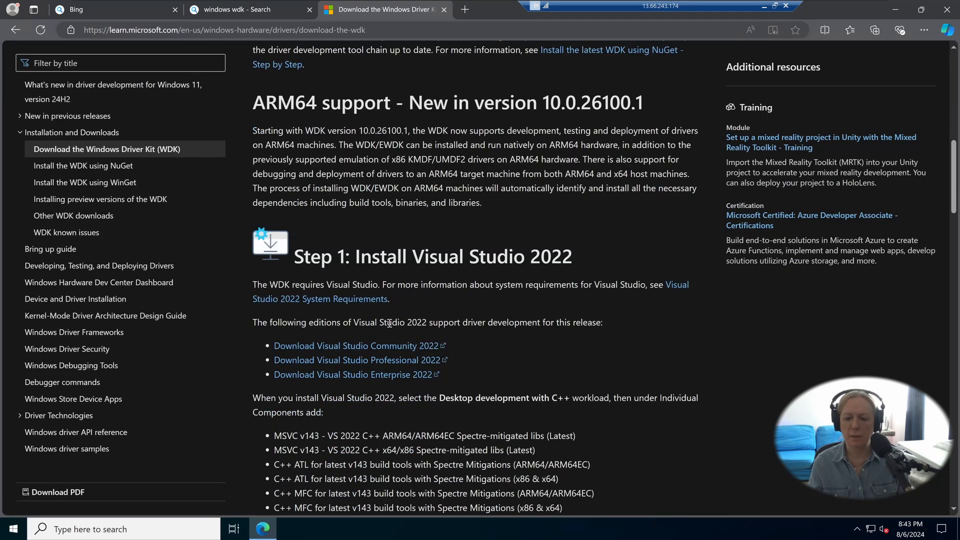
{"action": "left_click", "coordinate": [361, 348]}
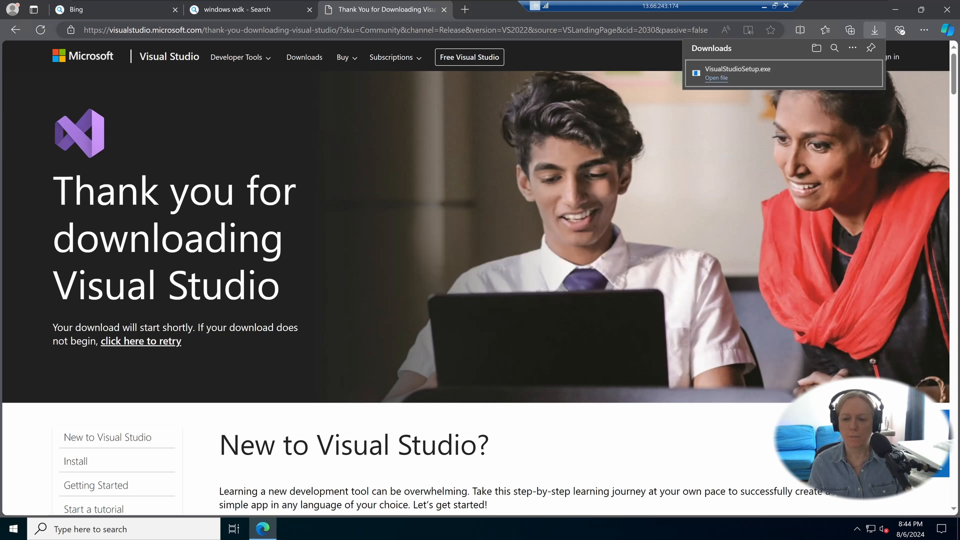
{"action": "left_click", "coordinate": [583, 326]}
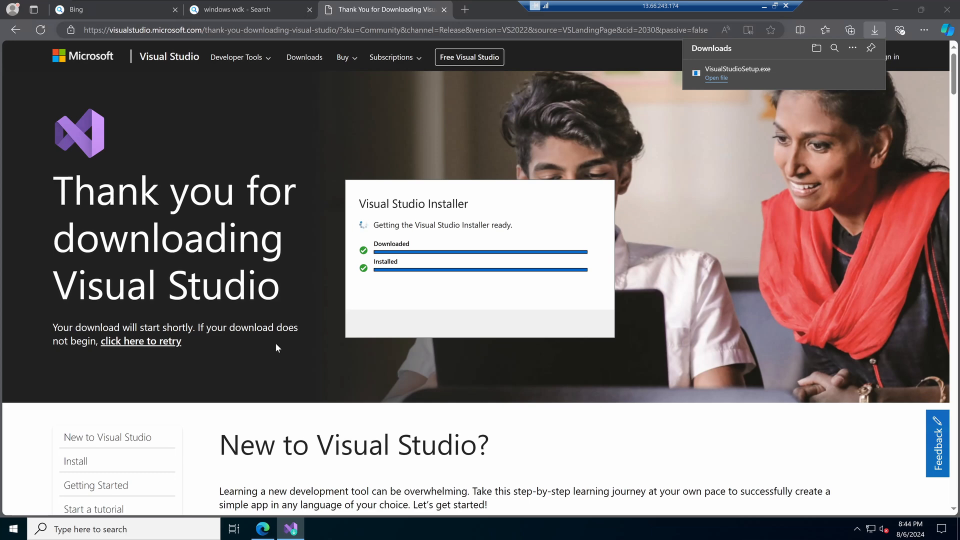
- Add the Desktop development with C++ workload and filter individual components by '64 spectre lat'
{"action": "scroll", "coordinate": [329, 300], "scroll_direction": "down", "scroll_amount": 2}
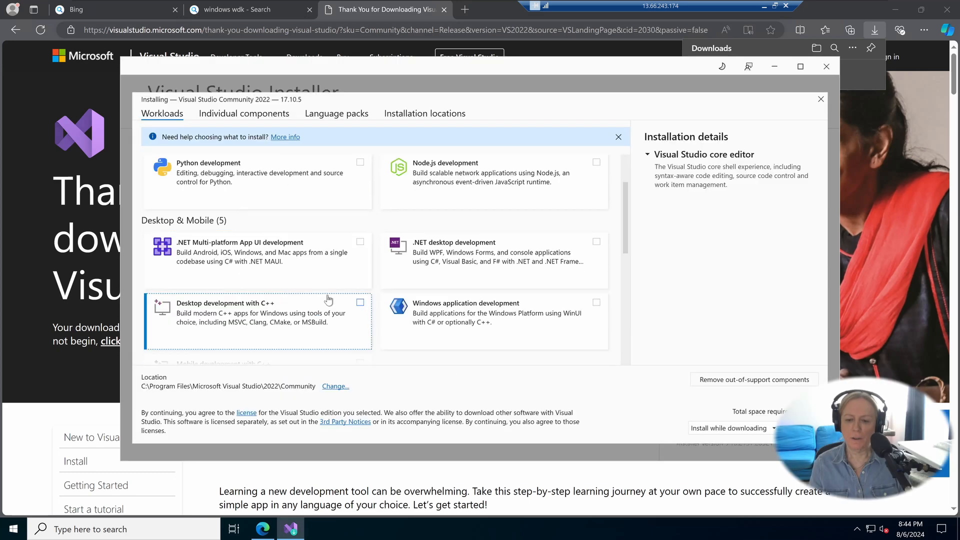
{"action": "left_click", "coordinate": [331, 308]}
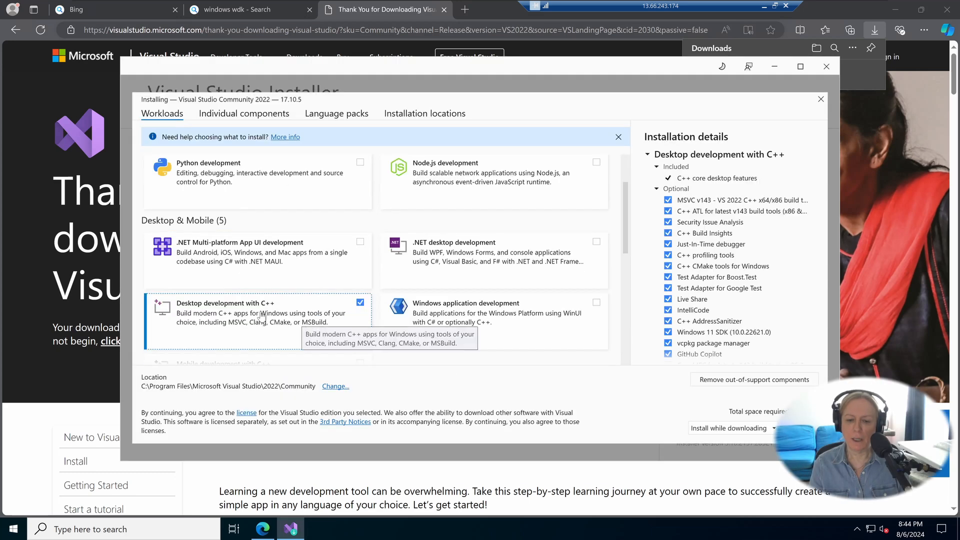
{"action": "left_click", "coordinate": [240, 114]}
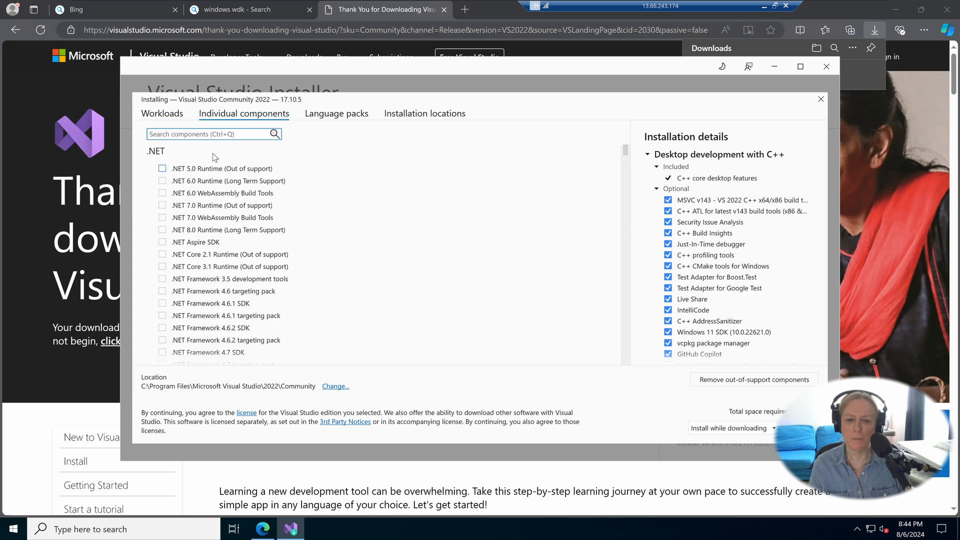
{"action": "left_click", "coordinate": [214, 132]}
{"action": "type", "text": "64"}
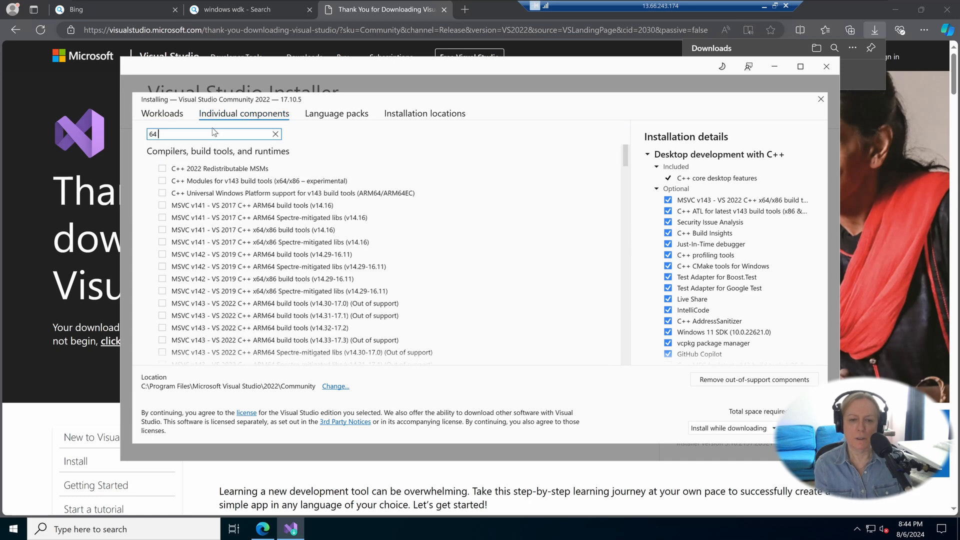
{"action": "type", "text": " spectre latest"}
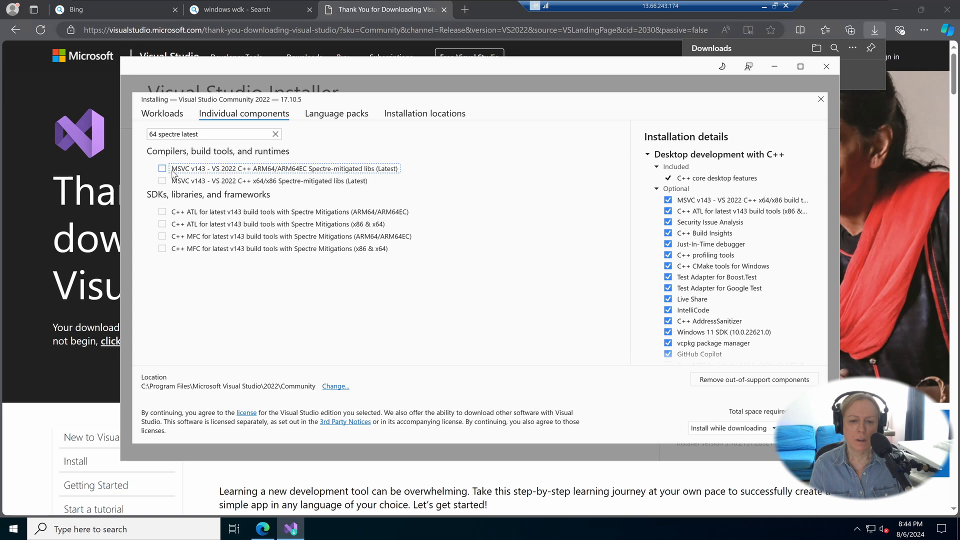
- Install the ARM64 and x64/x86 Spectre-mitigated MSVC, ATL and MFC components, then leave the remote session
{"action": "left_click", "coordinate": [162, 169]}
{"action": "left_click", "coordinate": [162, 181]}
{"action": "left_click", "coordinate": [162, 212]}
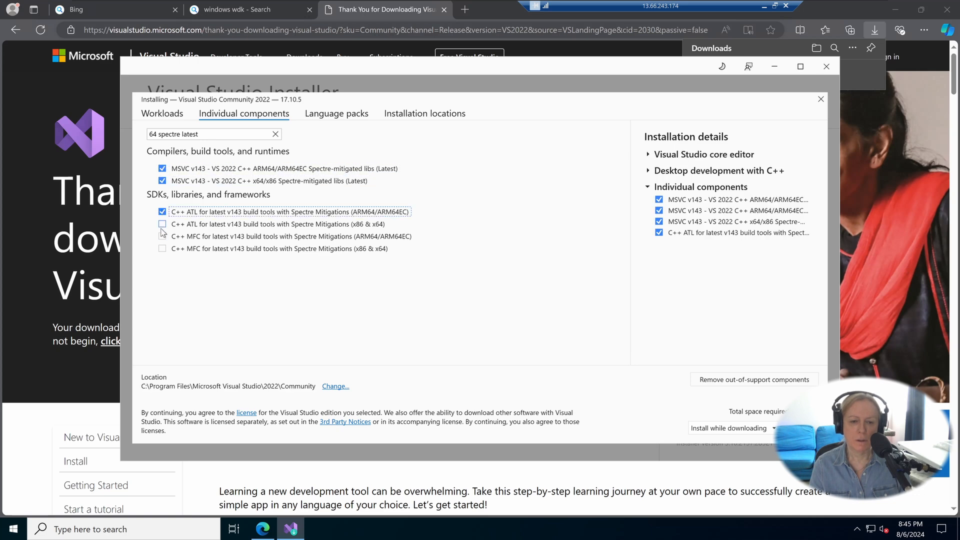
{"action": "left_click", "coordinate": [162, 224]}
{"action": "left_click", "coordinate": [162, 236]}
{"action": "left_click", "coordinate": [162, 248]}
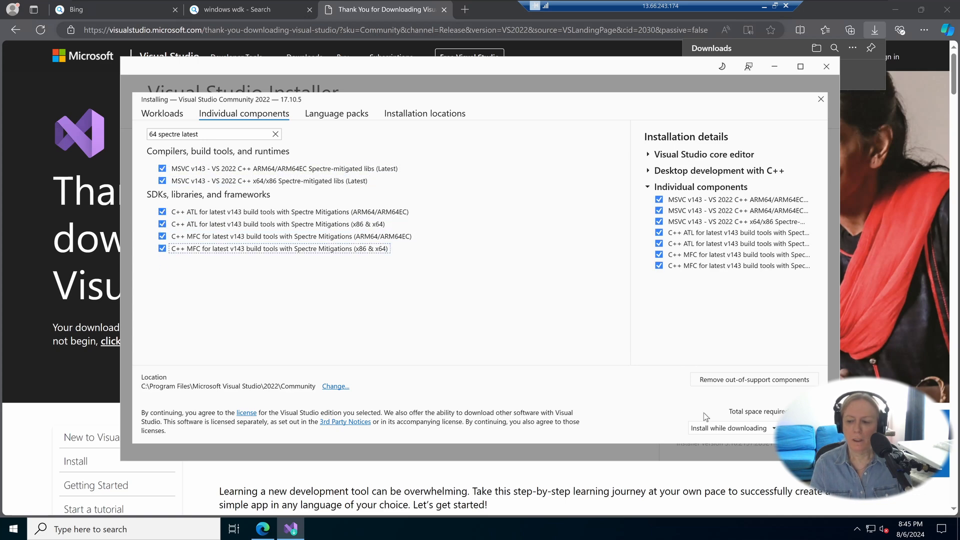
{"action": "left_click", "coordinate": [800, 429]}
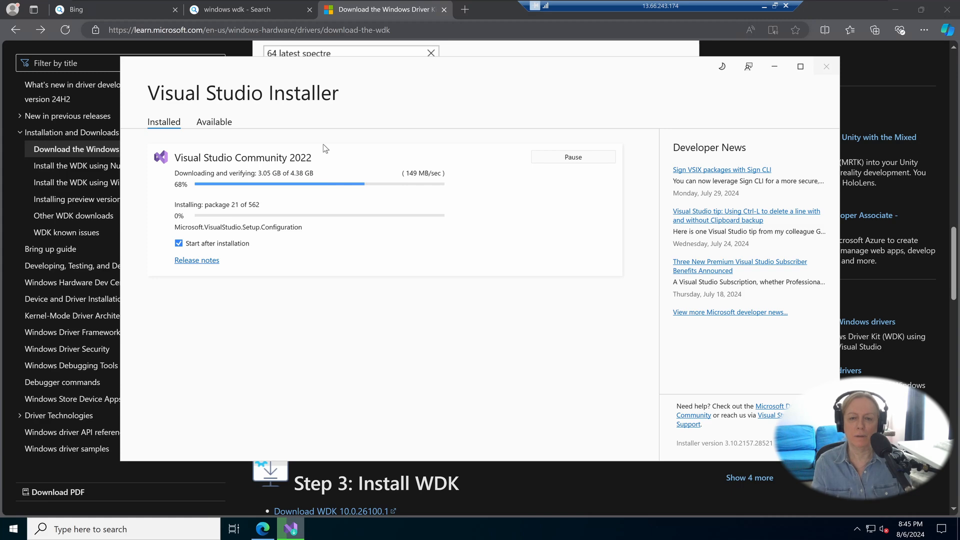
{"action": "left_click", "coordinate": [759, 9]}
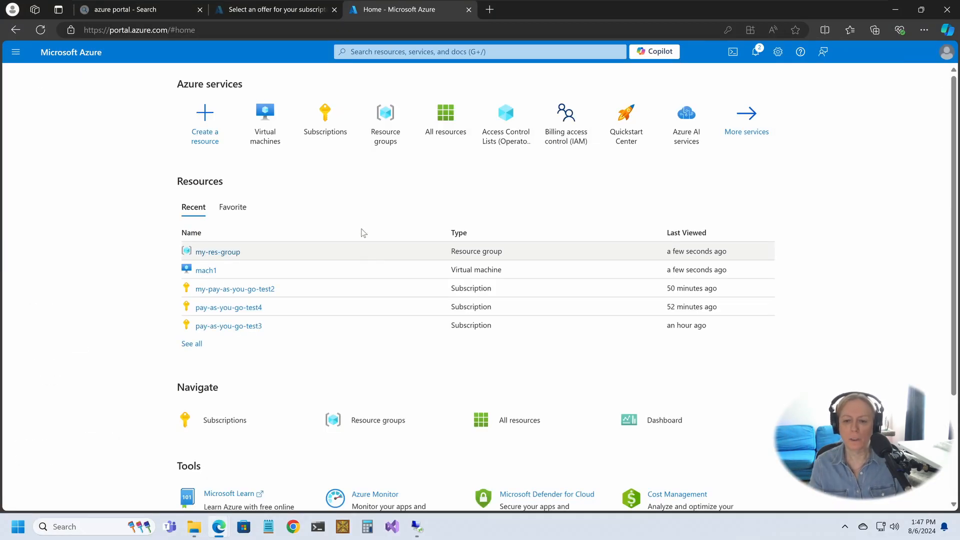
- Start a new Azure virtual machine named mach2 in my-res-group
{"action": "left_click", "coordinate": [270, 131]}
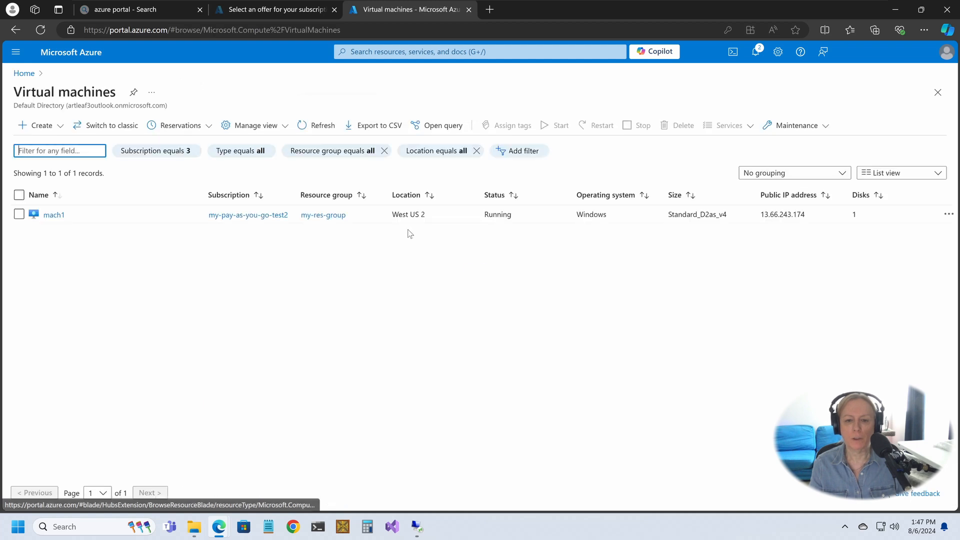
{"action": "left_click", "coordinate": [38, 126]}
{"action": "left_click", "coordinate": [75, 149]}
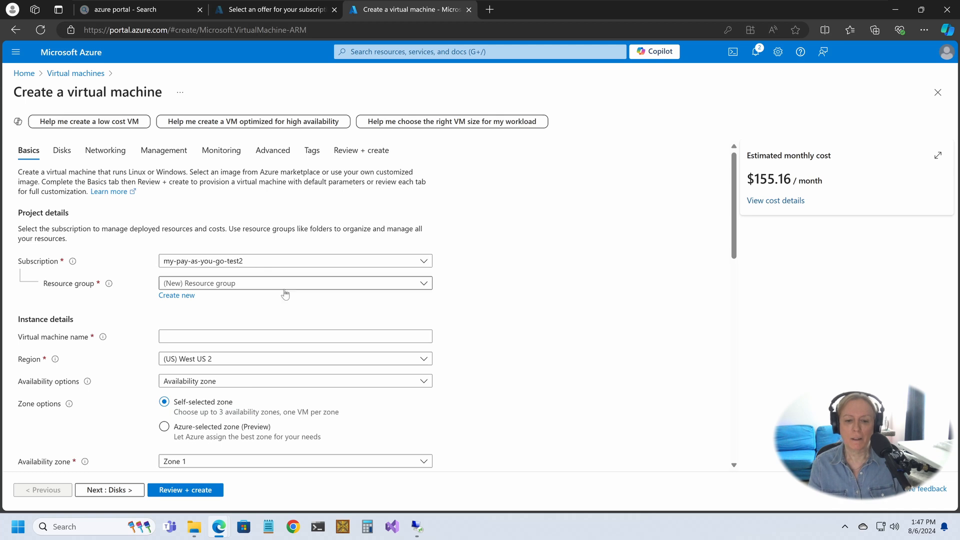
{"action": "left_click", "coordinate": [210, 283]}
{"action": "left_click", "coordinate": [165, 323]}
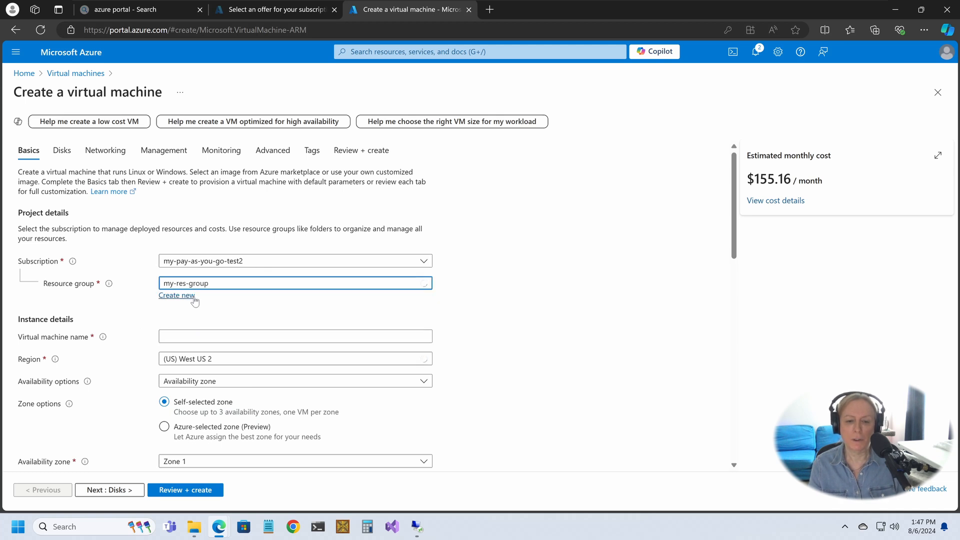
{"action": "left_click", "coordinate": [216, 333]}
{"action": "type", "text": "mach2"}
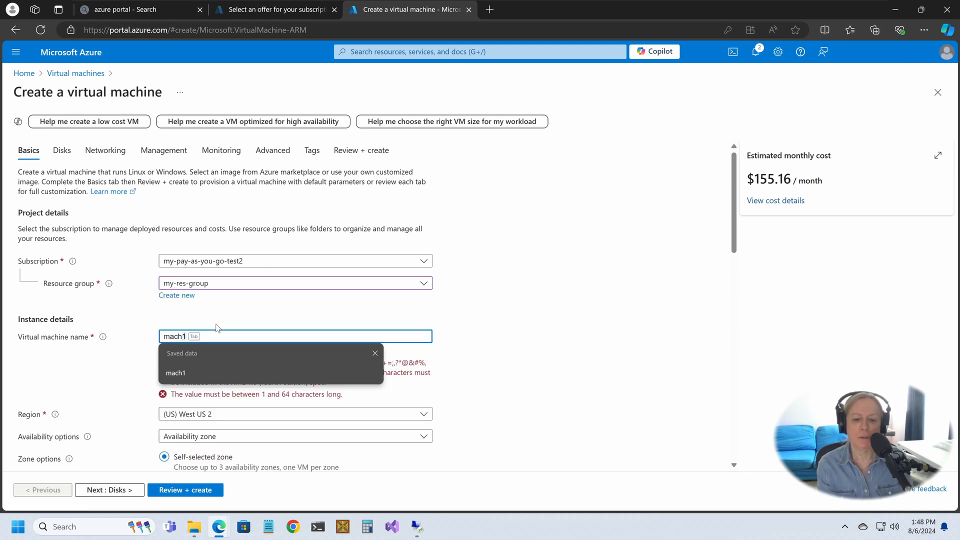
- Set no infrastructure redundancy and turn off secure boot and vTPM
{"action": "scroll", "coordinate": [217, 334], "scroll_direction": "down", "scroll_amount": 2}
{"action": "left_click", "coordinate": [228, 269]}
{"action": "left_click", "coordinate": [227, 290]}
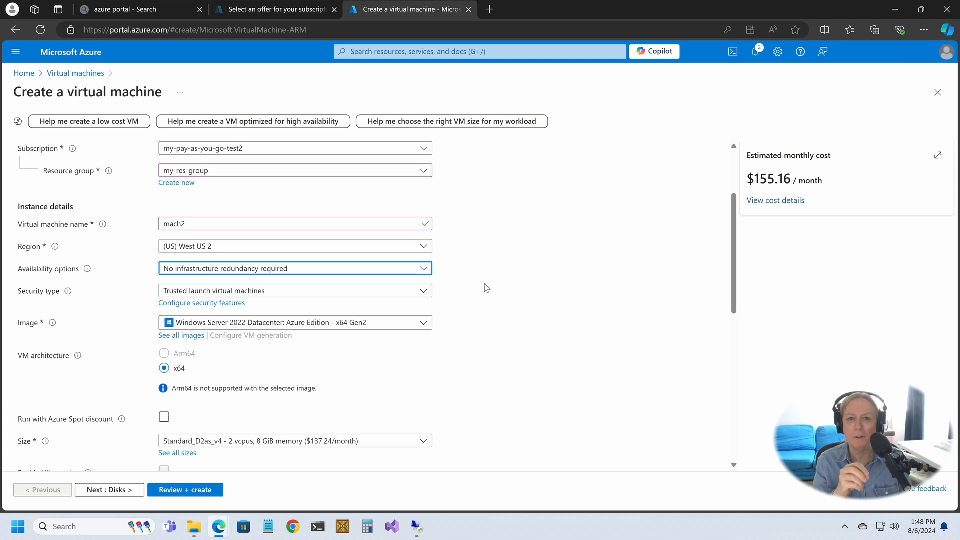
{"action": "left_click", "coordinate": [220, 303]}
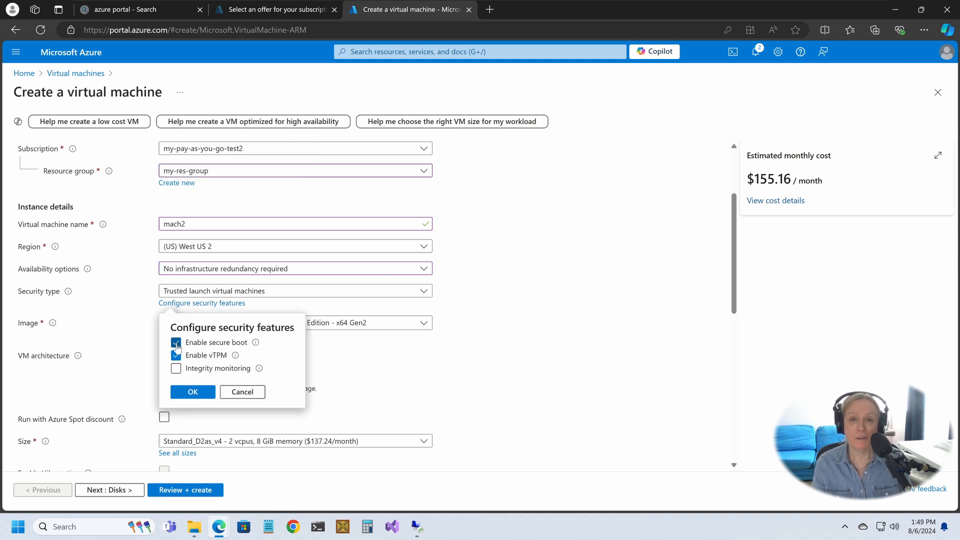
{"action": "left_click", "coordinate": [177, 345]}
{"action": "left_click", "coordinate": [176, 357]}
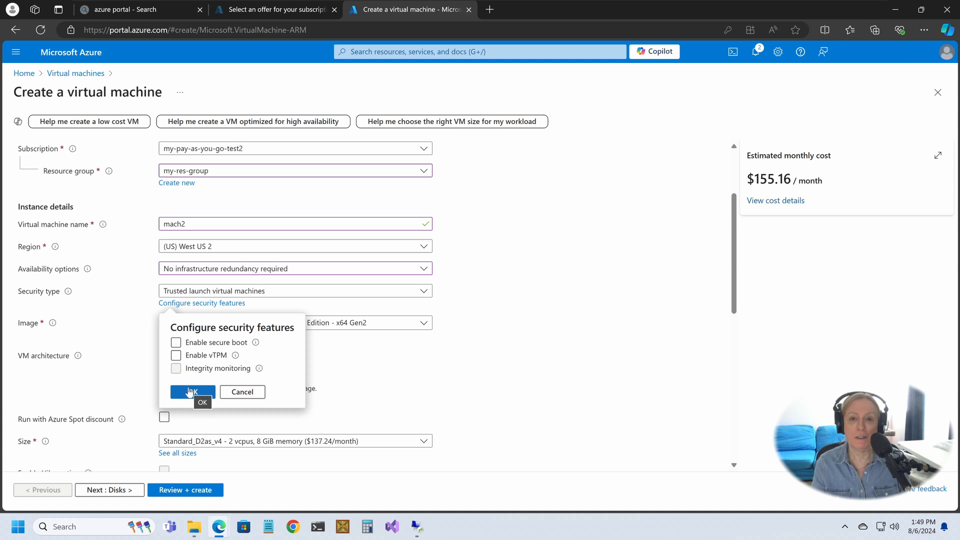
{"action": "left_click", "coordinate": [191, 391]}
- Fill in the saved administrator username and password
{"action": "scroll", "coordinate": [457, 383], "scroll_direction": "down", "scroll_amount": 3}
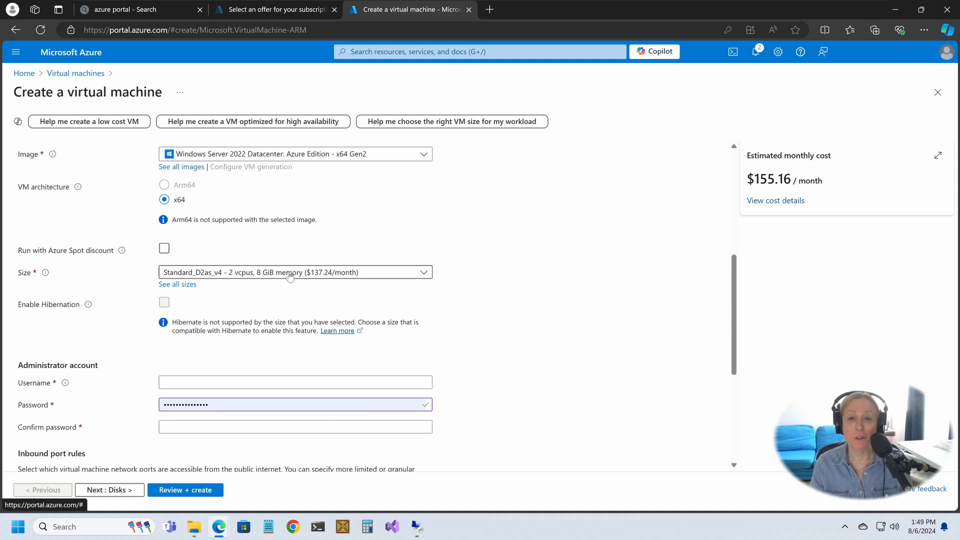
{"action": "scroll", "coordinate": [205, 383], "scroll_direction": "down", "scroll_amount": 1}
{"action": "left_click", "coordinate": [210, 325]}
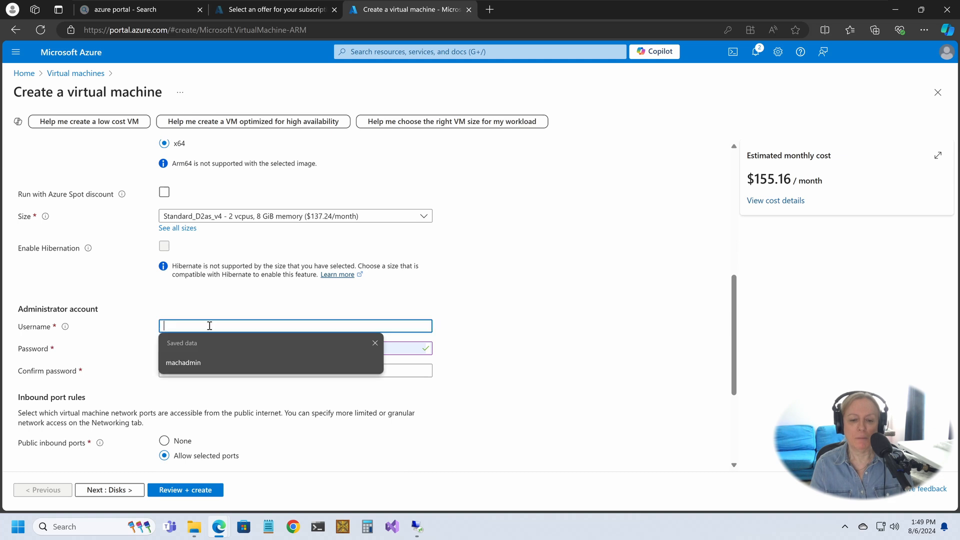
{"action": "left_click", "coordinate": [183, 363]}
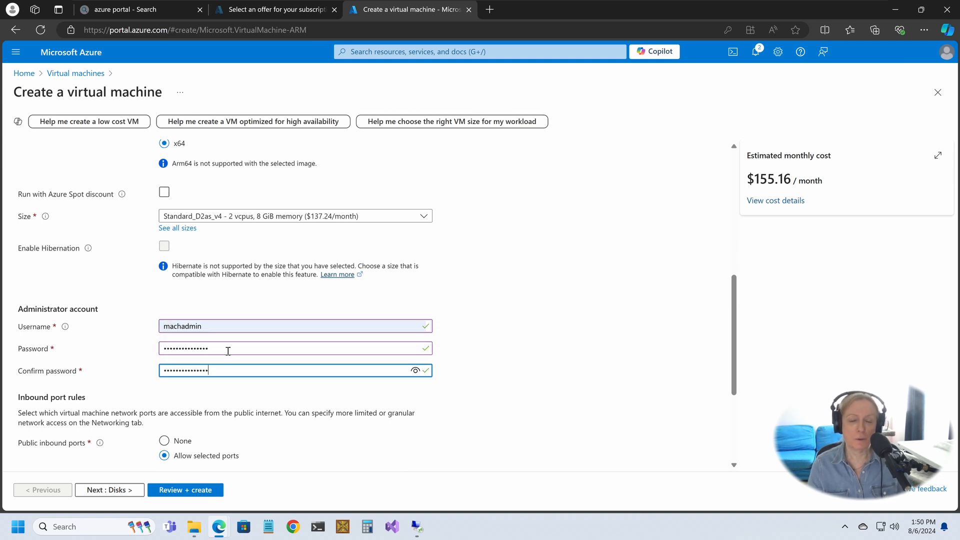
{"action": "scroll", "coordinate": [245, 361], "scroll_direction": "down", "scroll_amount": 3}
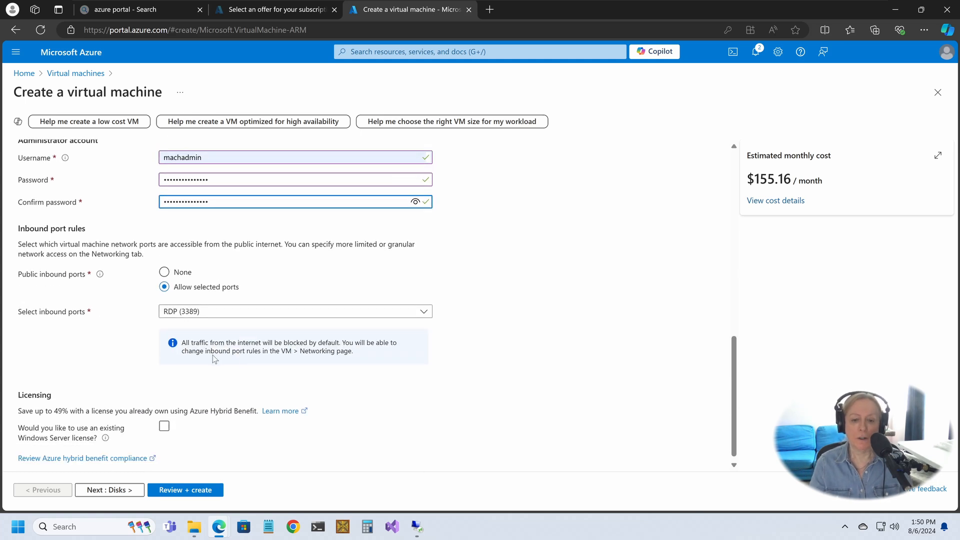
- Set mach2's OS disk type to Standard SSD
{"action": "left_click", "coordinate": [105, 490]}
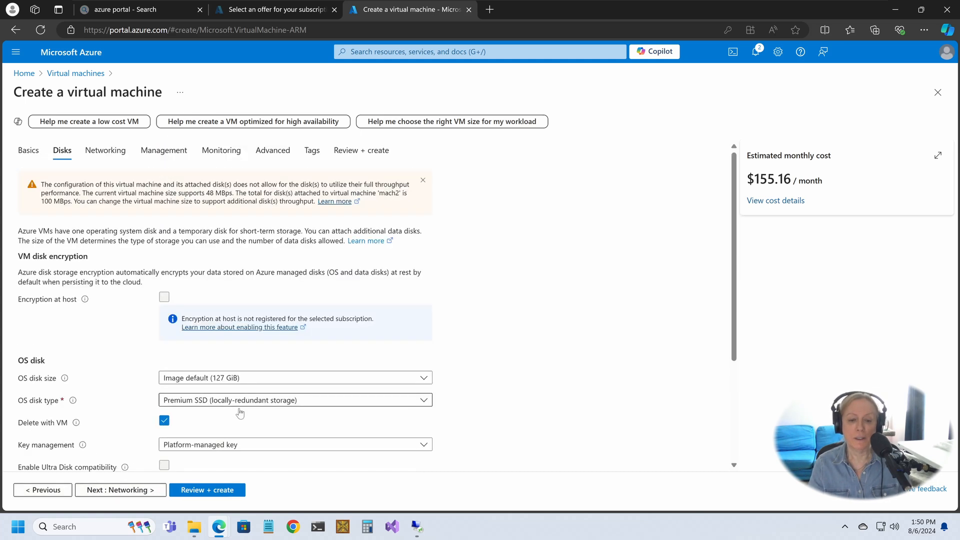
{"action": "left_click", "coordinate": [193, 400]}
{"action": "left_click", "coordinate": [200, 259]}
{"action": "scroll", "coordinate": [200, 292], "scroll_direction": "down", "scroll_amount": 3}
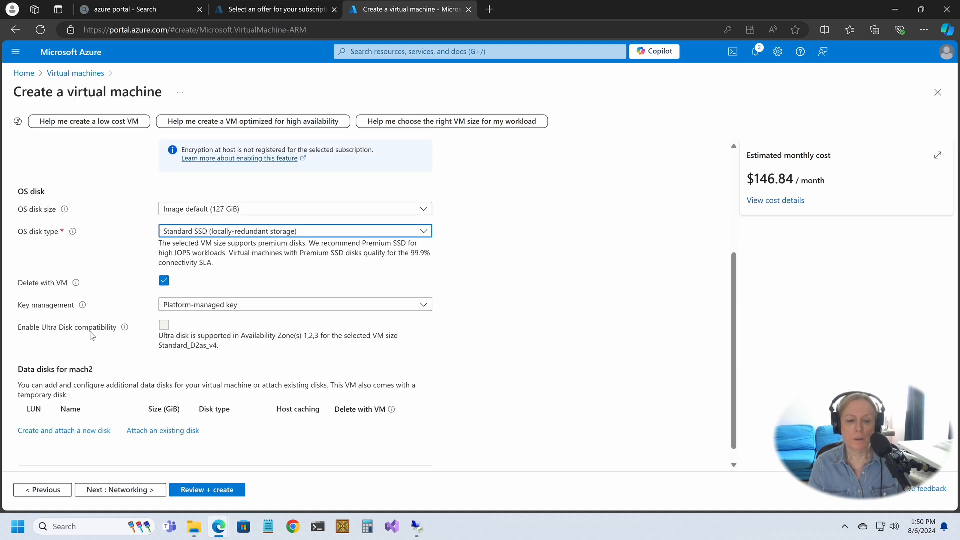
{"action": "scroll", "coordinate": [261, 340], "scroll_direction": "down", "scroll_amount": 1}
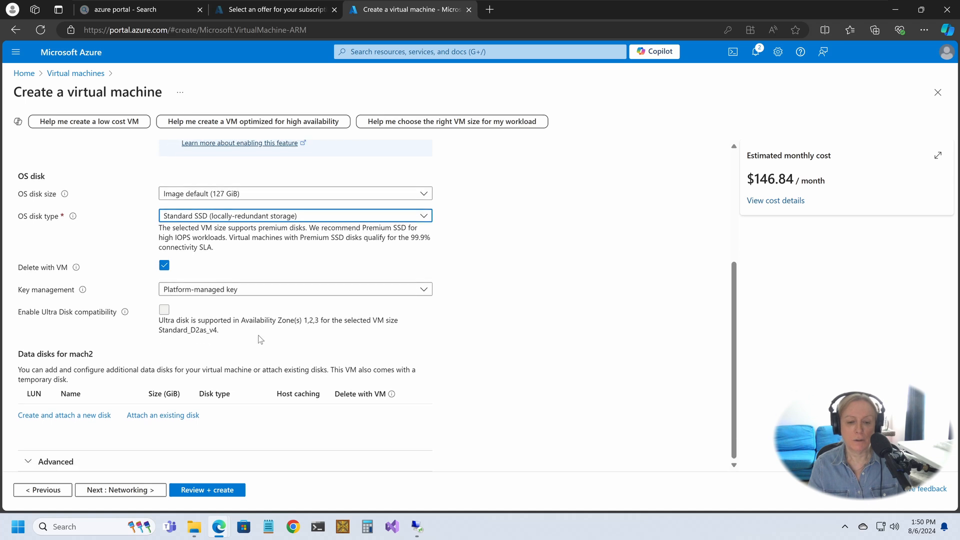
- Attach mach2 to mach1-vnet and delete its public IP and NIC with the VM
{"action": "left_click", "coordinate": [121, 490]}
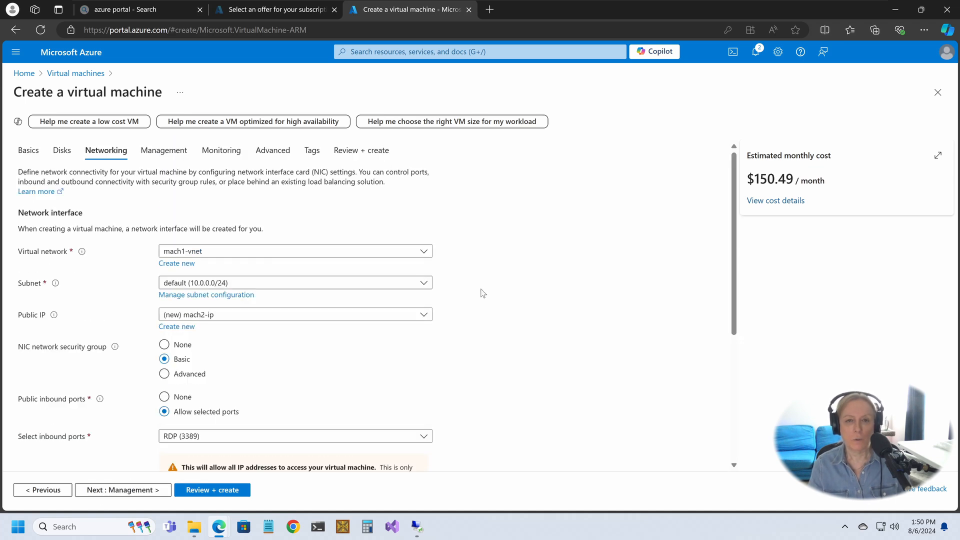
{"action": "left_click", "coordinate": [239, 254]}
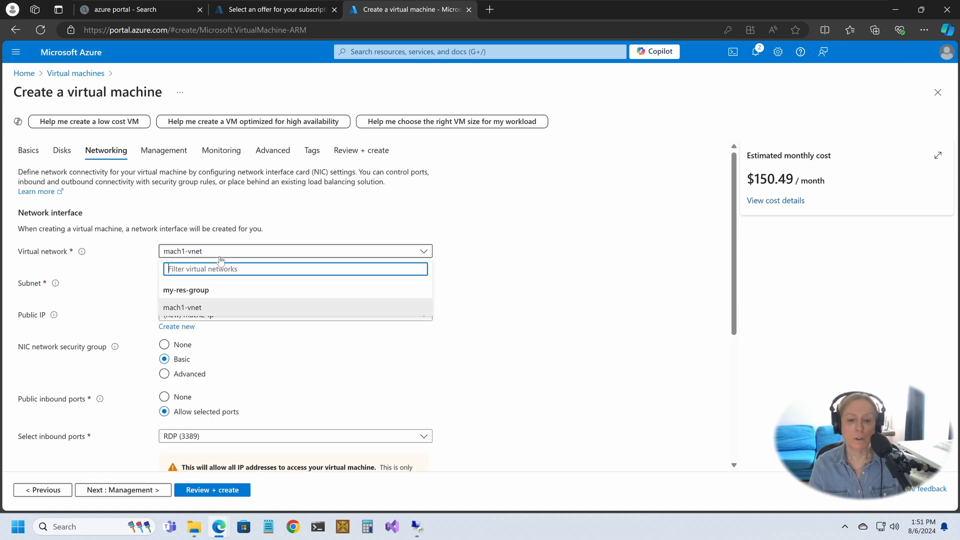
{"action": "left_click", "coordinate": [193, 308]}
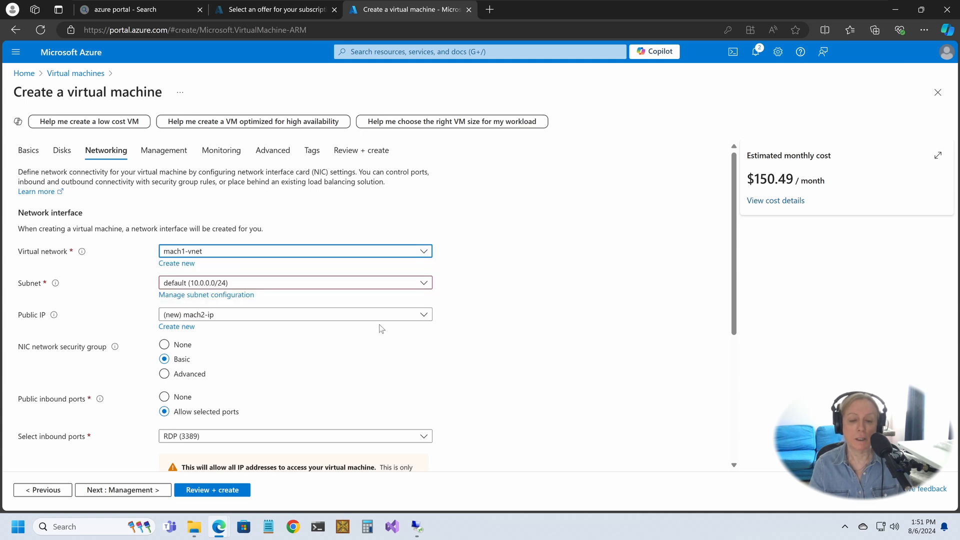
{"action": "scroll", "coordinate": [381, 328], "scroll_direction": "down", "scroll_amount": 1}
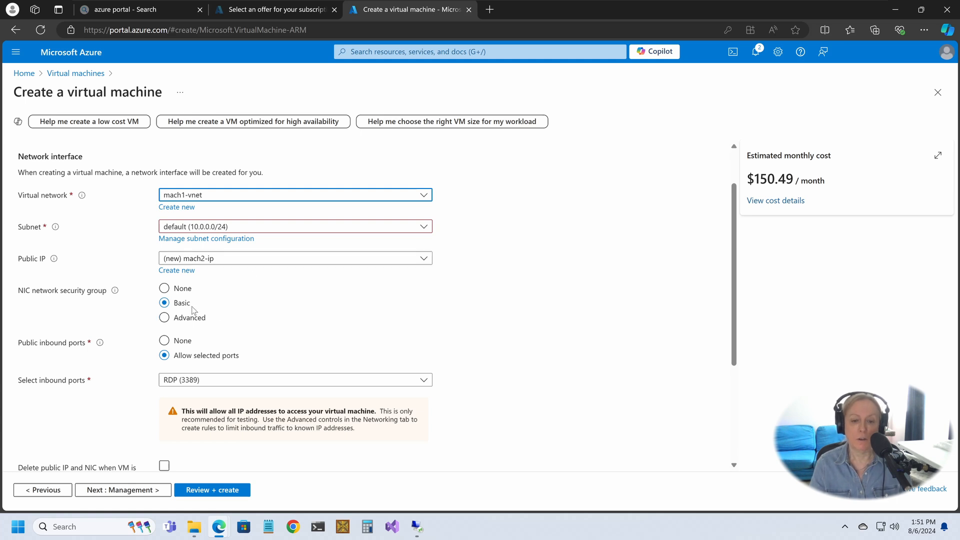
{"action": "scroll", "coordinate": [228, 311], "scroll_direction": "down", "scroll_amount": 2}
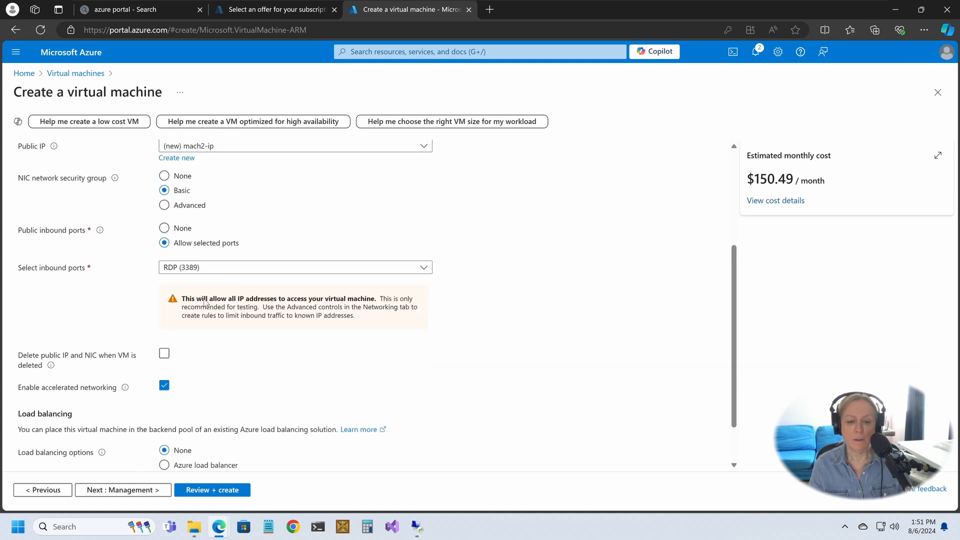
{"action": "scroll", "coordinate": [205, 302], "scroll_direction": "down", "scroll_amount": 1}
{"action": "left_click", "coordinate": [164, 297]}
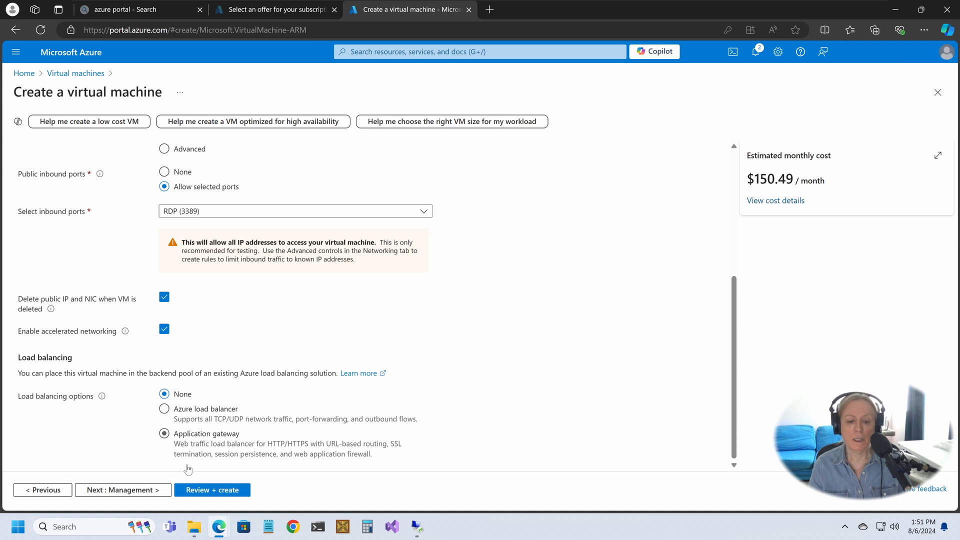
{"action": "left_click", "coordinate": [147, 490]}
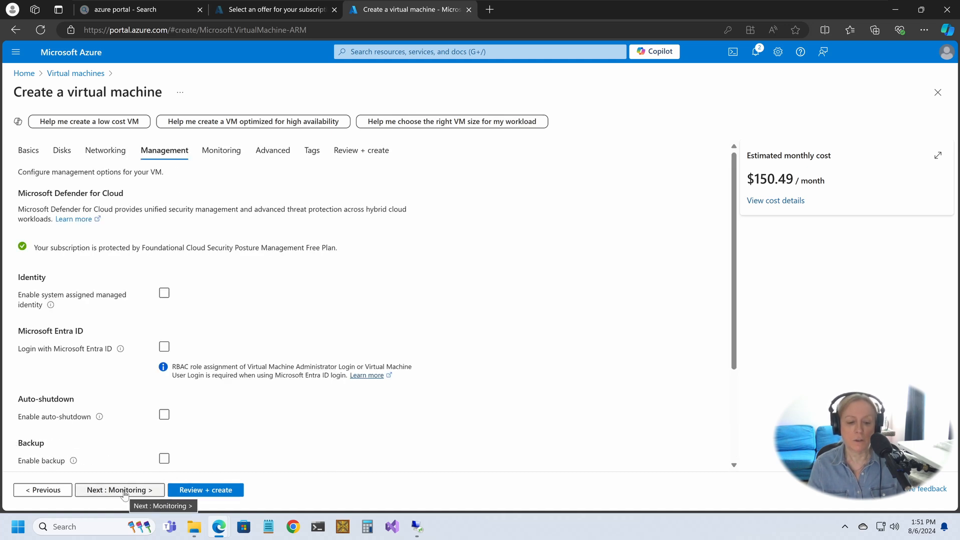
- Skip Monitoring, Advanced and Tags to Review + create, then create mach2 after validation passes
{"action": "left_click", "coordinate": [124, 491]}
{"action": "left_click", "coordinate": [121, 493]}
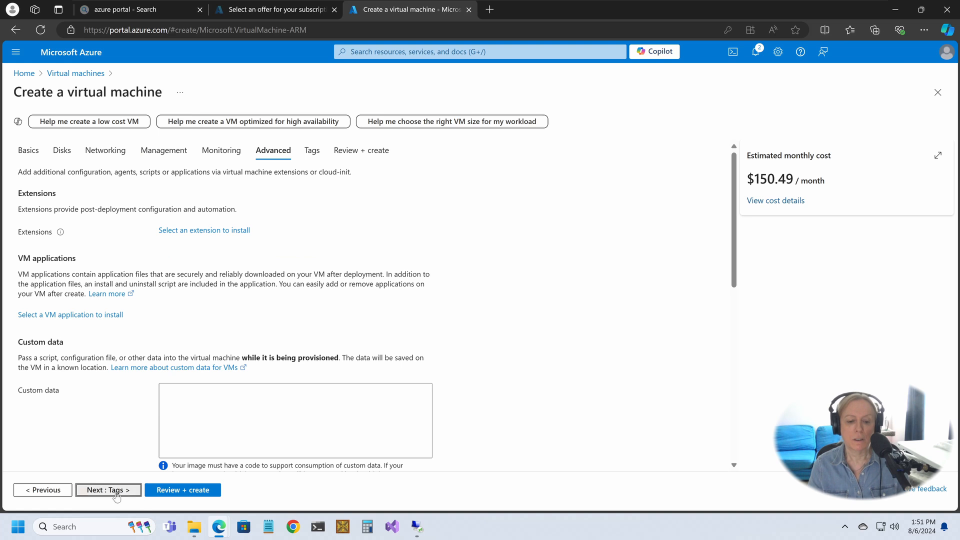
{"action": "left_click", "coordinate": [117, 491]}
{"action": "left_click", "coordinate": [125, 490]}
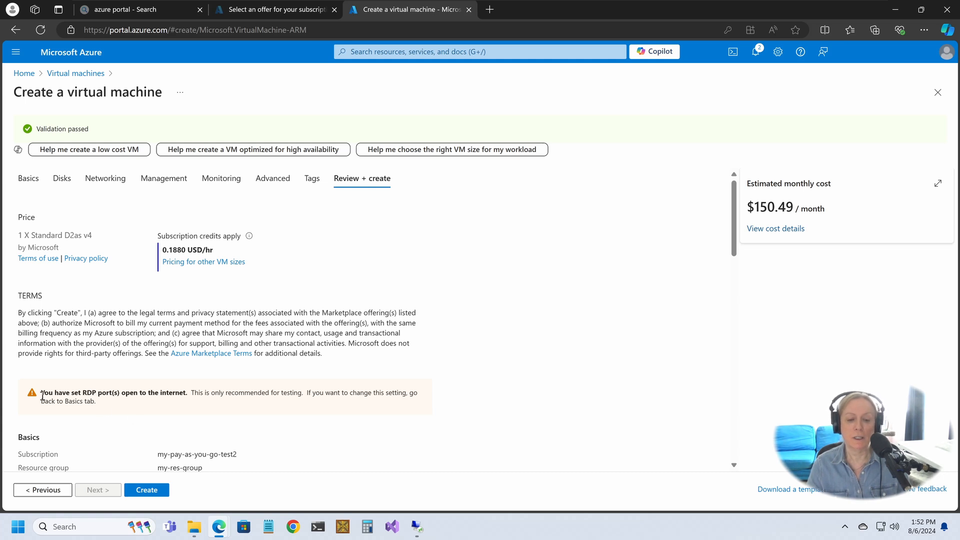
{"action": "left_click_drag", "start_coordinate": [43, 397], "coordinate": [203, 406]}
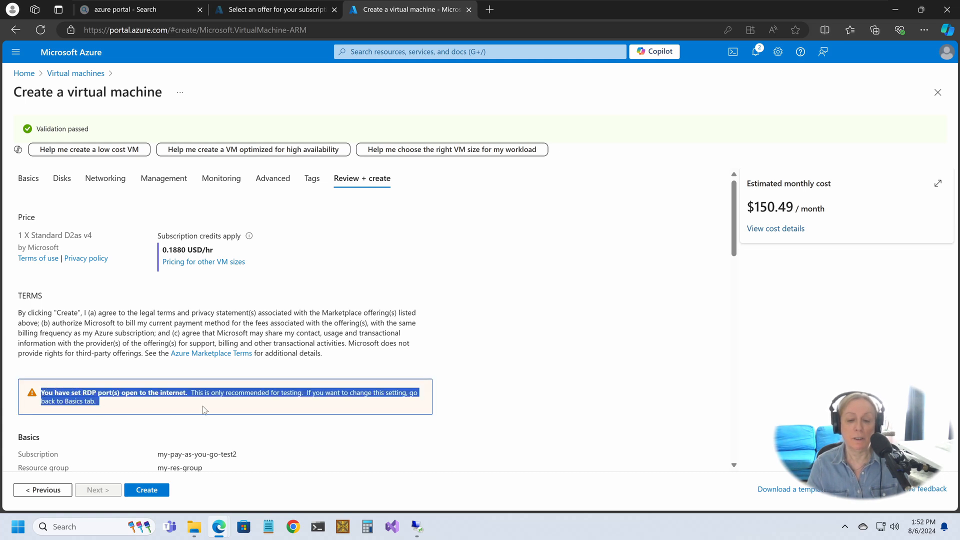
{"action": "left_click", "coordinate": [268, 402]}
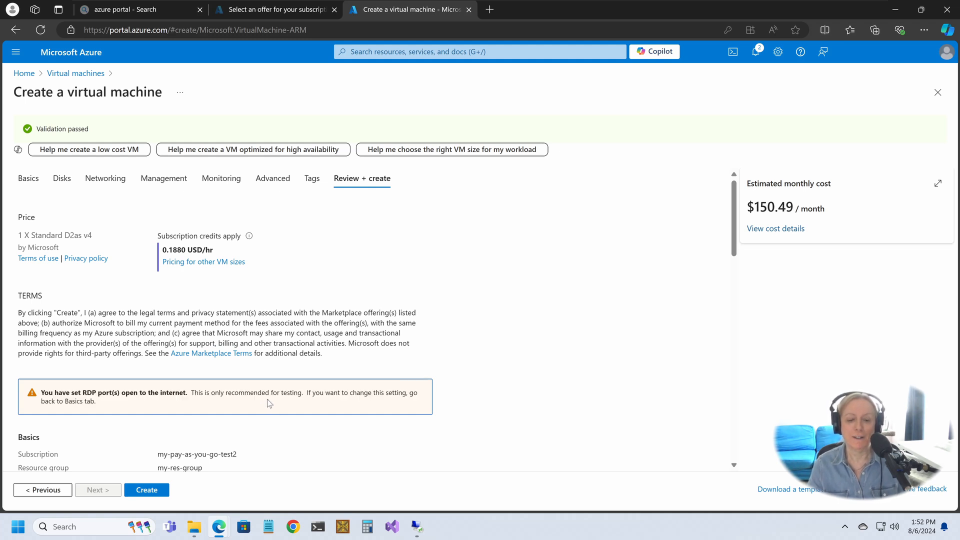
{"action": "left_click", "coordinate": [148, 490]}
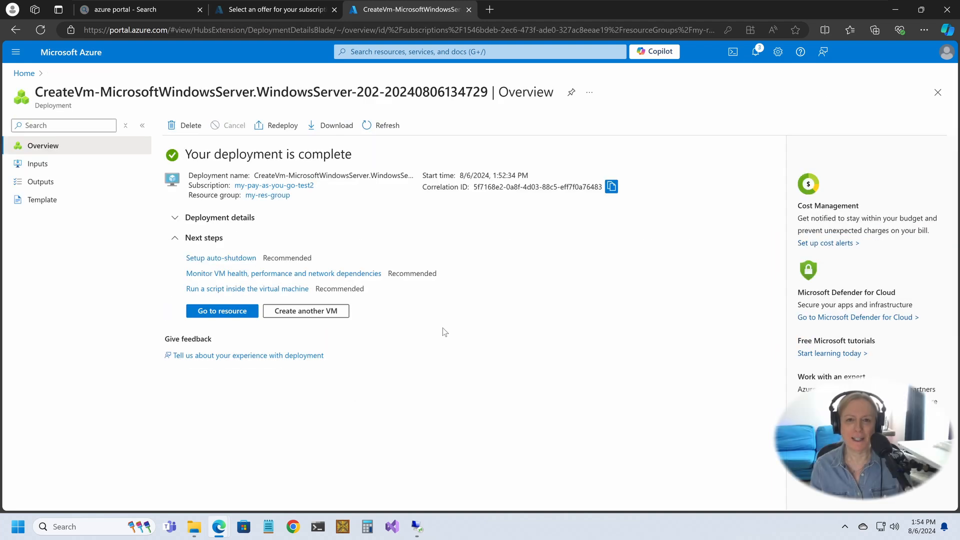
- Schedule mach2's auto-shutdown for 4:00:00 AM and save it
{"action": "left_click", "coordinate": [212, 258]}
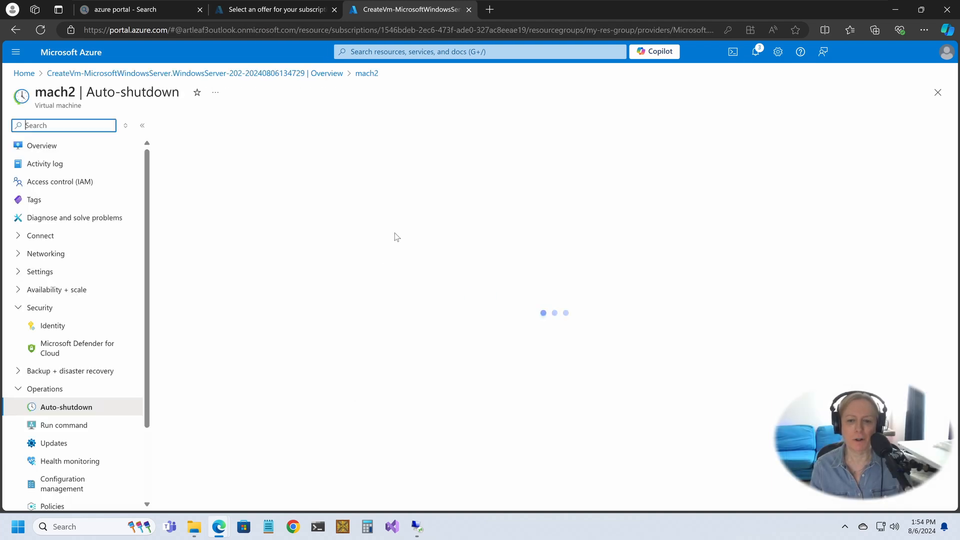
{"action": "left_click", "coordinate": [311, 170]}
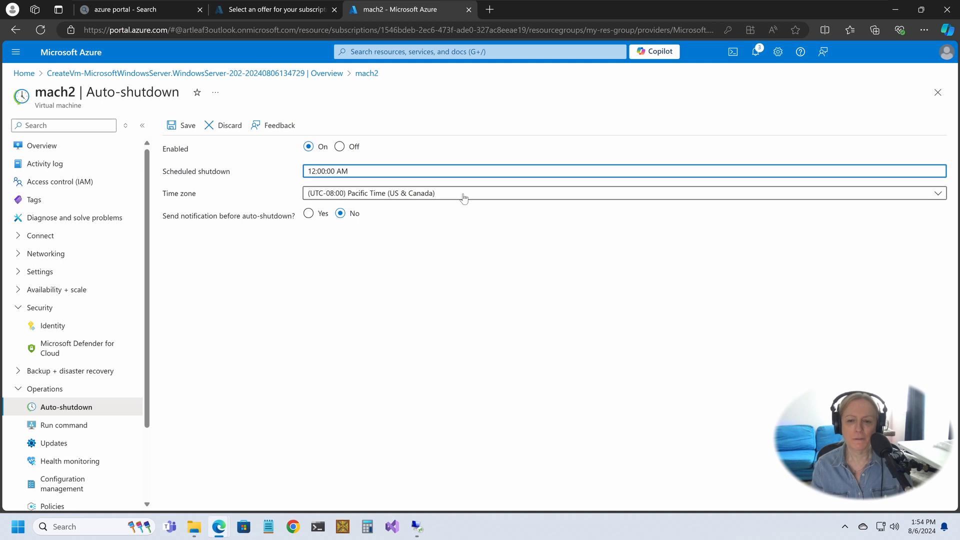
{"action": "key", "text": "Delete"}
{"action": "key", "text": "Delete"}
{"action": "type", "text": "4"}
{"action": "left_click", "coordinate": [183, 126]}
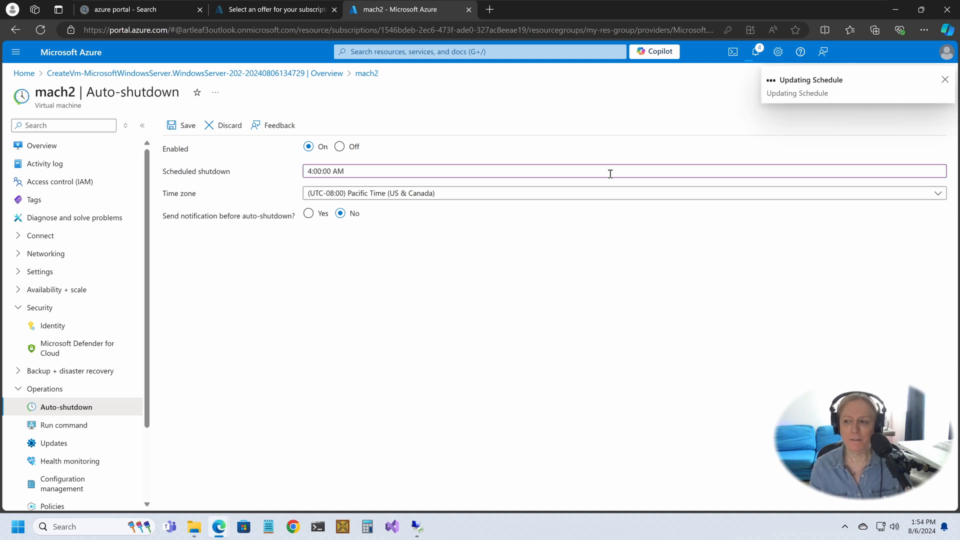
{"action": "left_click", "coordinate": [938, 92]}
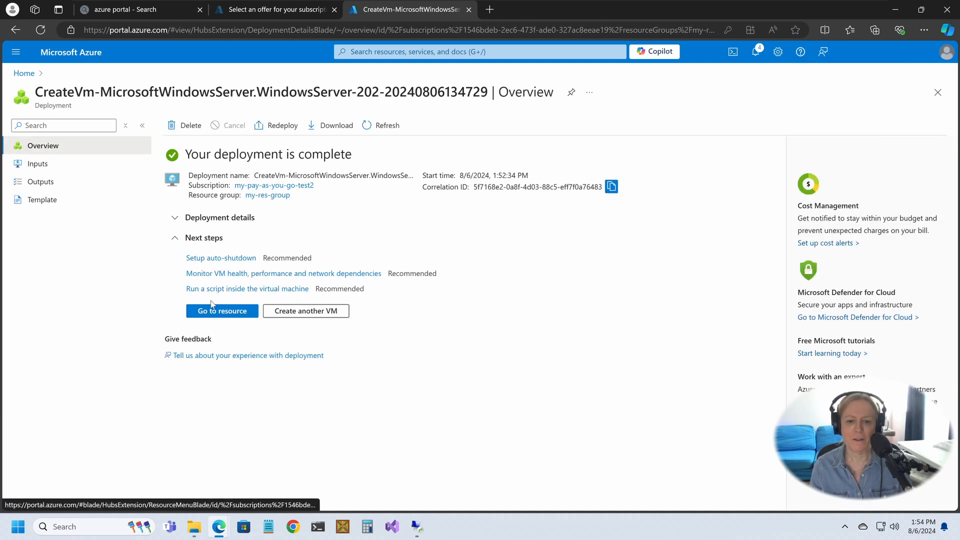
- Download the RDP file from mach2's Connect page
{"action": "left_click", "coordinate": [212, 310]}
{"action": "left_click", "coordinate": [193, 125]}
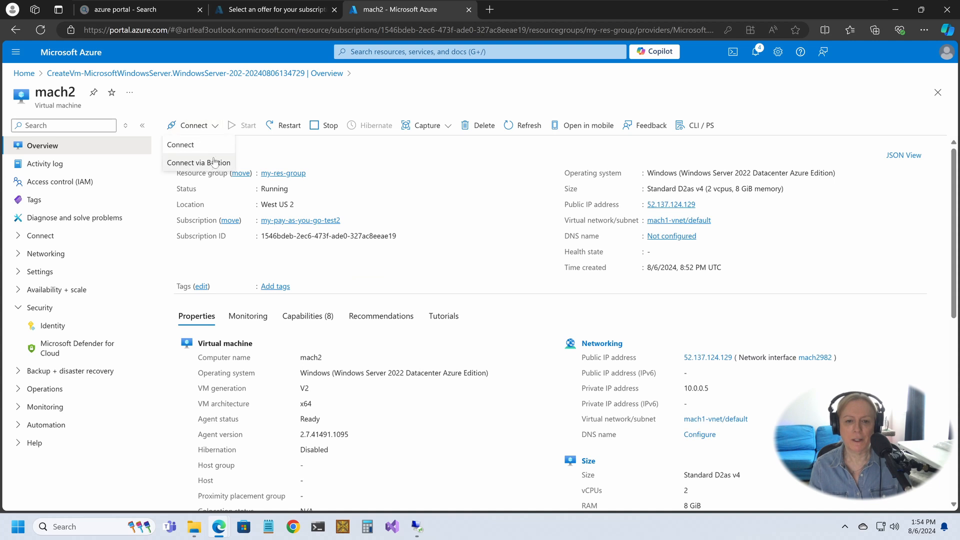
{"action": "left_click", "coordinate": [180, 144]}
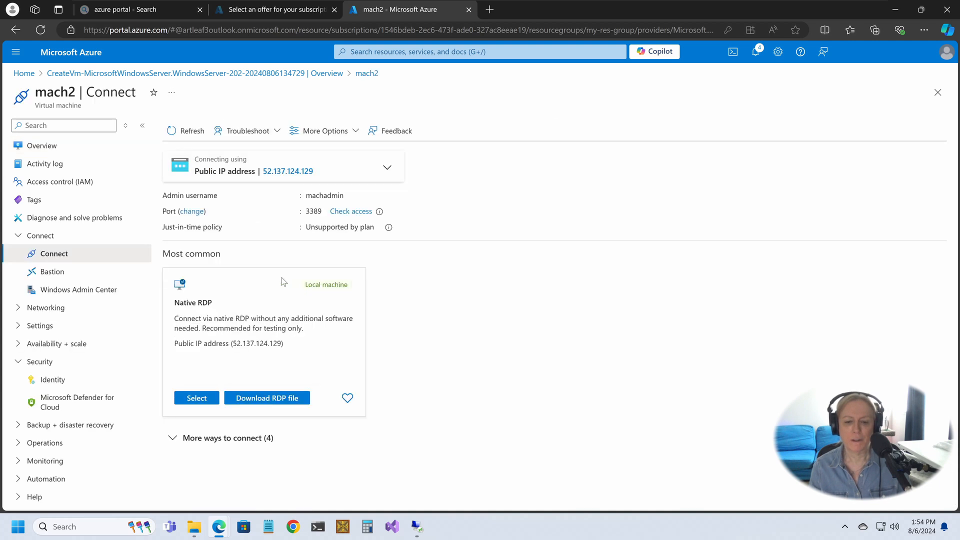
{"action": "left_click", "coordinate": [279, 398]}
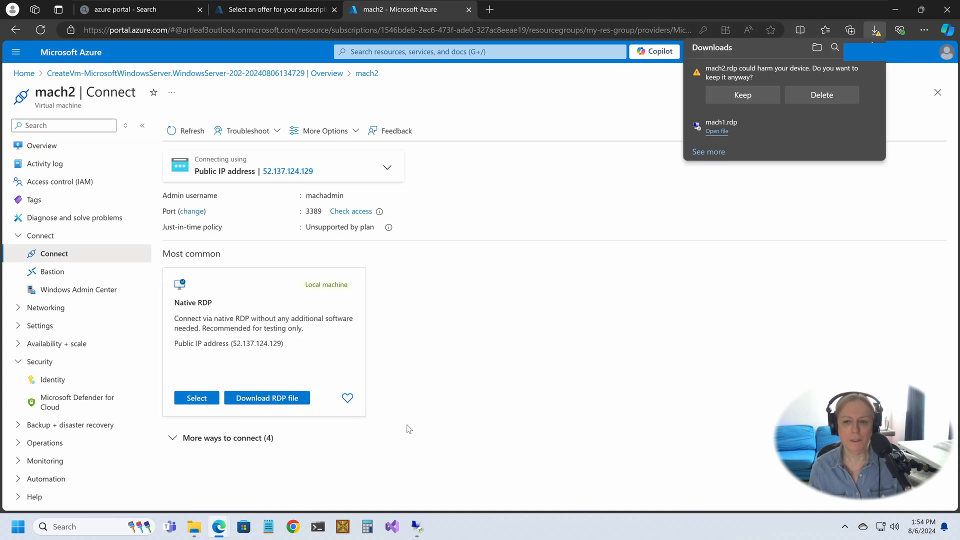
- Keep mach2.rdp, open it from Downloads, and connect past the unknown publisher warning
{"action": "left_click", "coordinate": [742, 95]}
{"action": "left_click", "coordinate": [834, 72]}
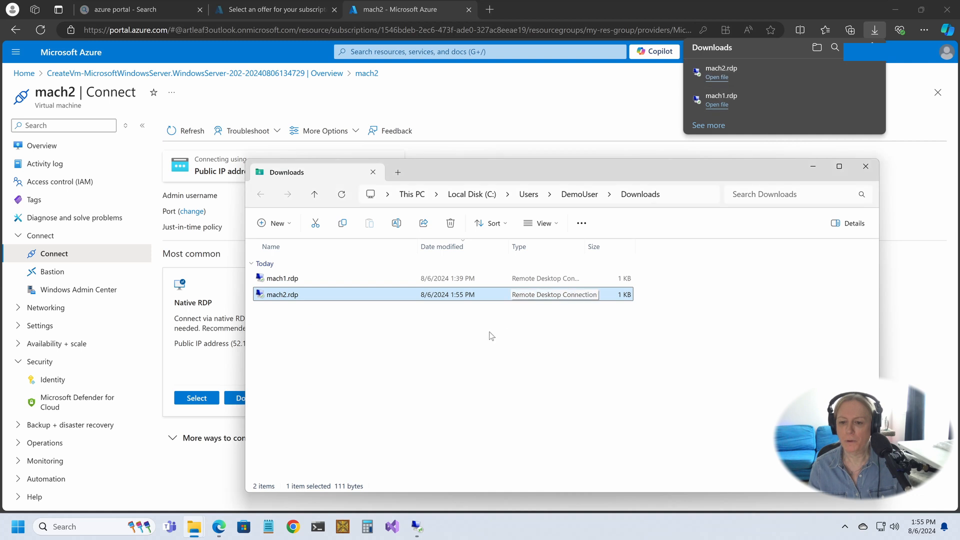
{"action": "double_click", "coordinate": [285, 296]}
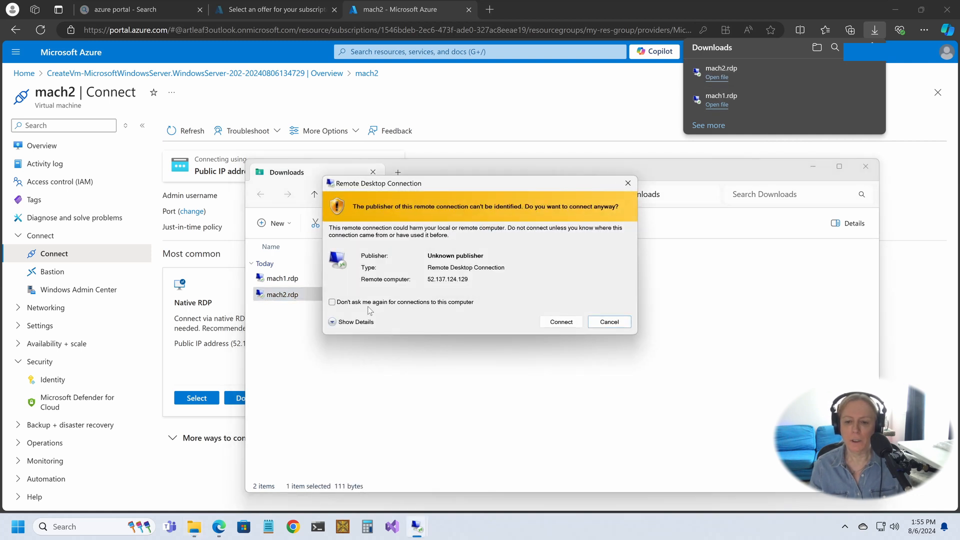
{"action": "left_click", "coordinate": [553, 322]}
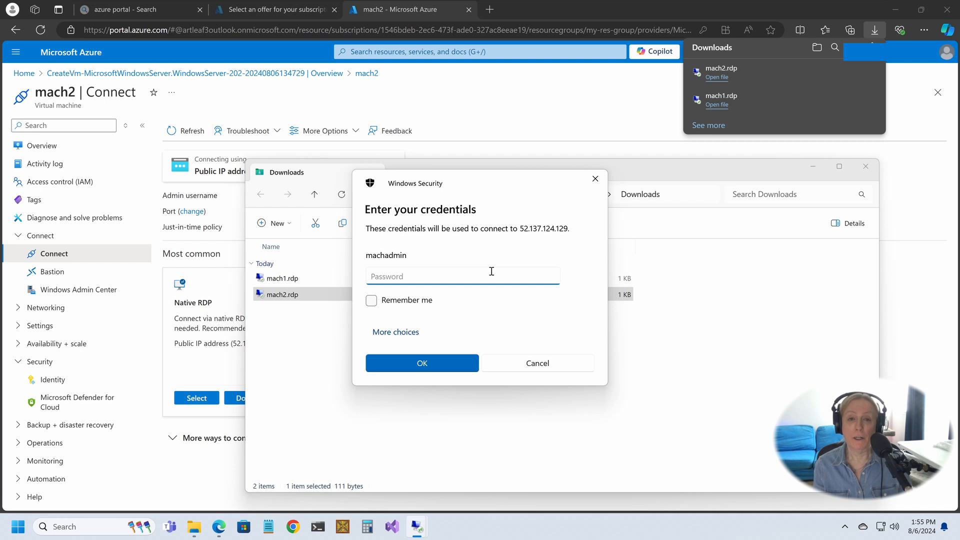
- Sign in with the remembered admin password and permanently accept mach2's certificate
{"action": "key", "text": "ctrl+v"}
{"action": "left_click", "coordinate": [396, 303]}
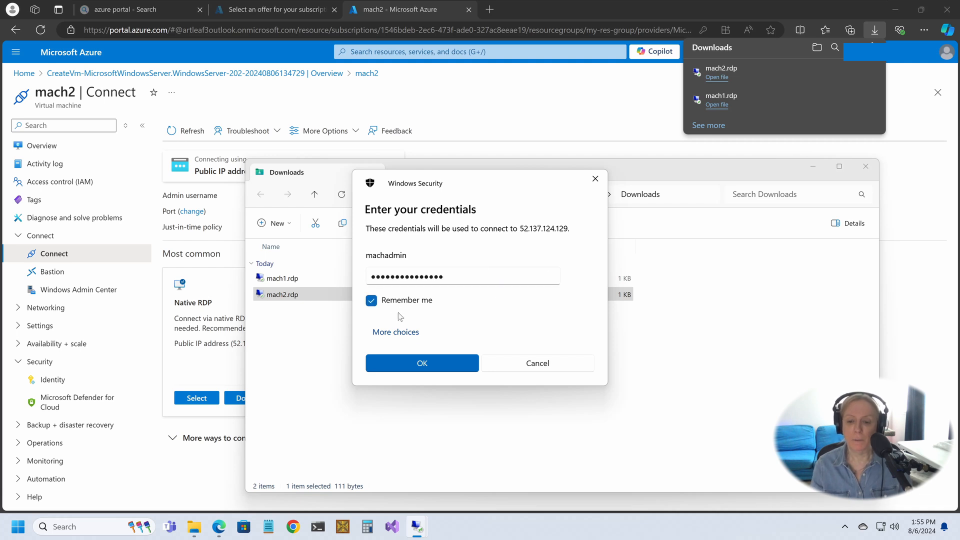
{"action": "left_click", "coordinate": [422, 363]}
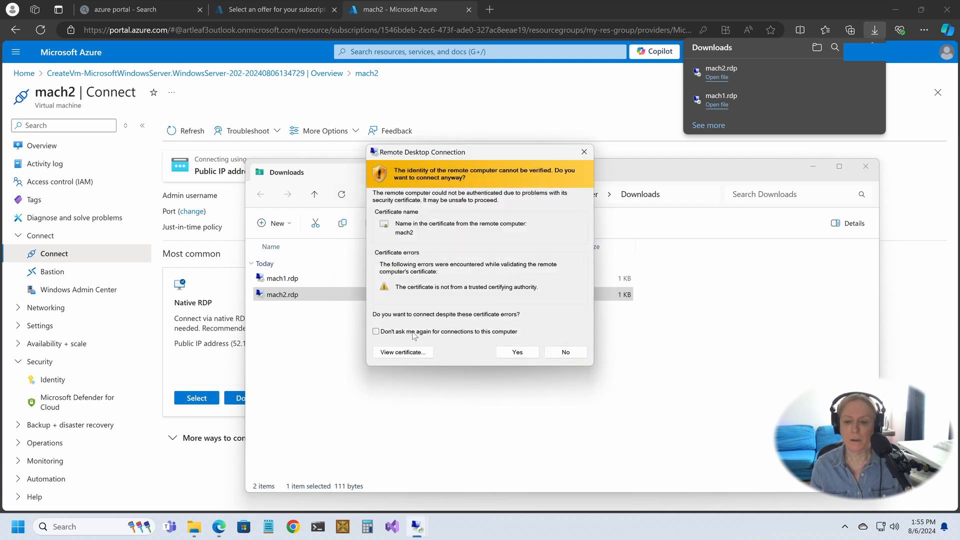
{"action": "left_click", "coordinate": [376, 332]}
{"action": "left_click", "coordinate": [520, 353]}
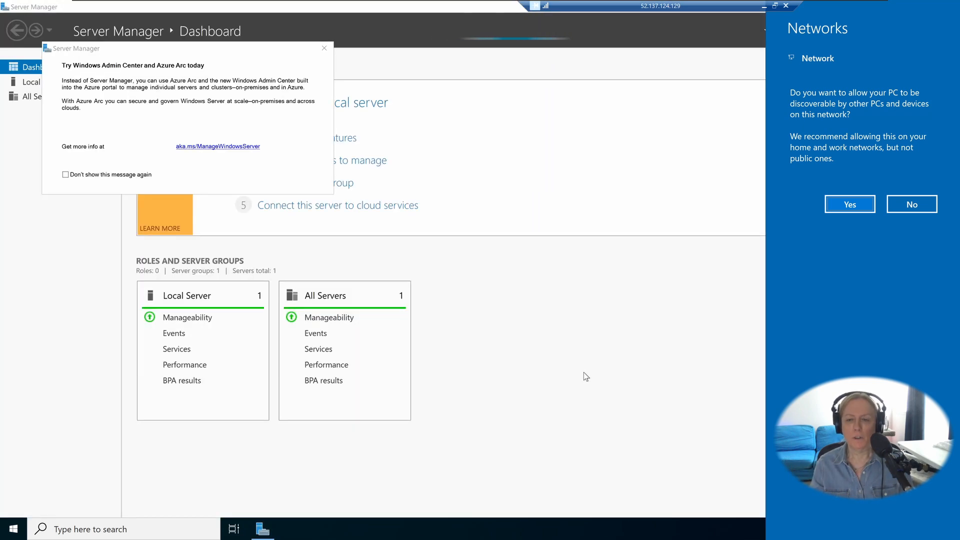
- Allow network discovery, close Server Manager, and start Edge's first-run setup without importing data
{"action": "left_click", "coordinate": [850, 201]}
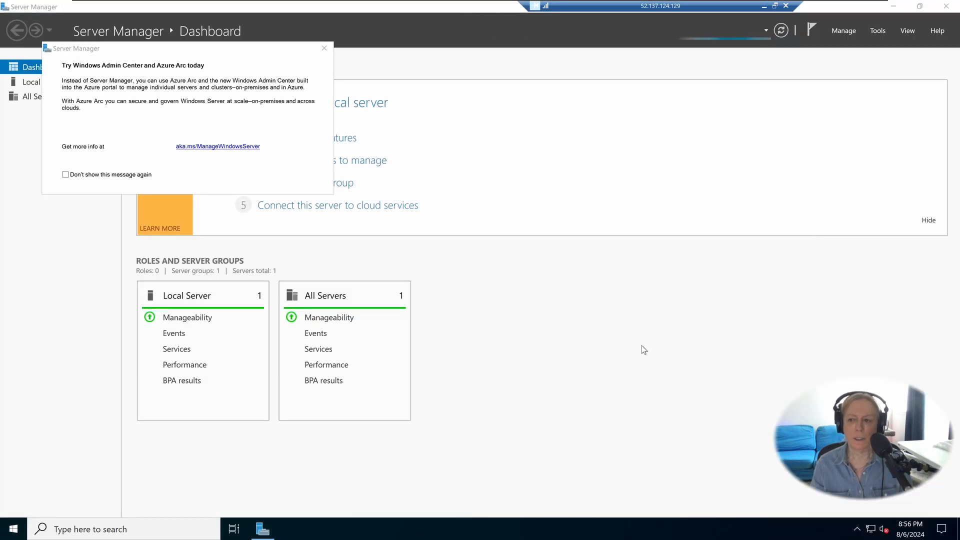
{"action": "left_click", "coordinate": [945, 7]}
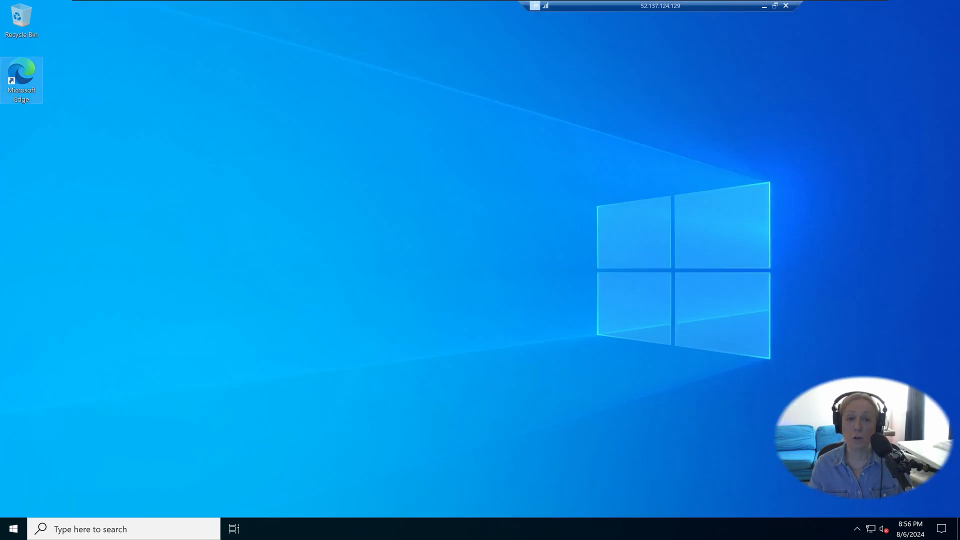
{"action": "double_click", "coordinate": [22, 80]}
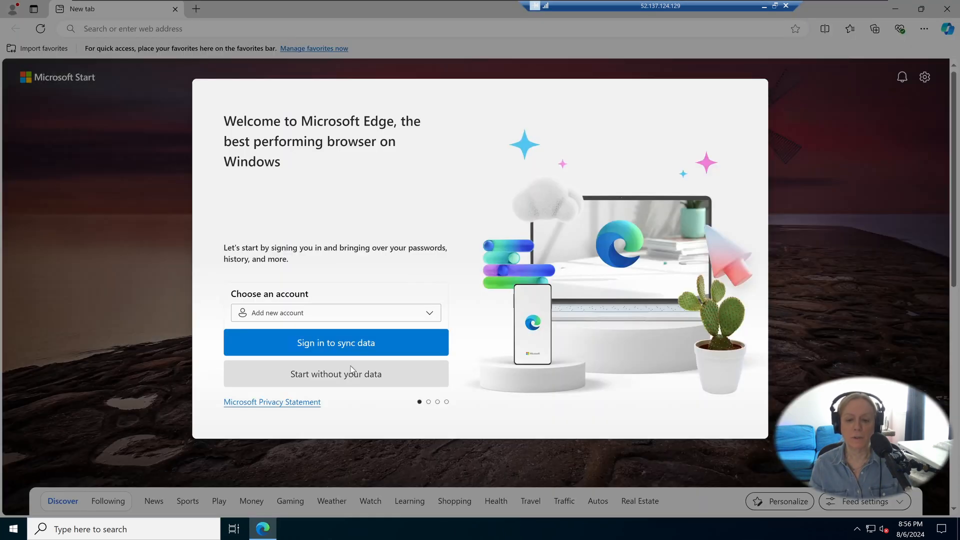
{"action": "left_click", "coordinate": [352, 371]}
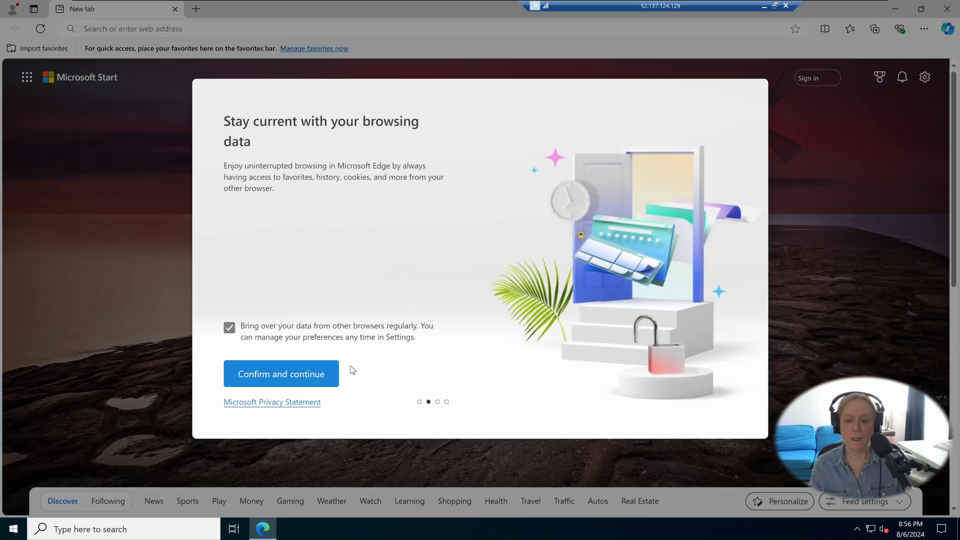
{"action": "left_click", "coordinate": [270, 373]}
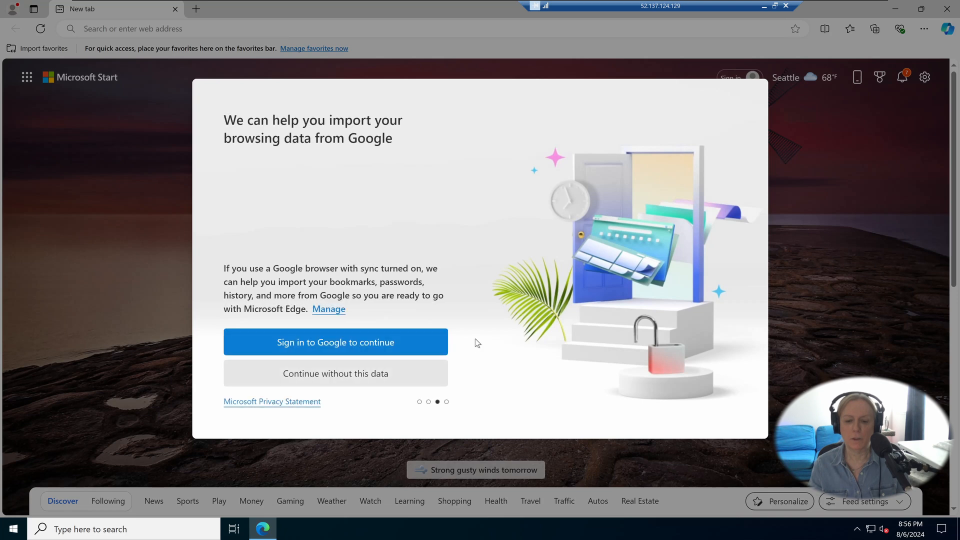
- Finish Edge setup, skipping the Google data import and personalised experiences, then close Edge
{"action": "left_click", "coordinate": [280, 377]}
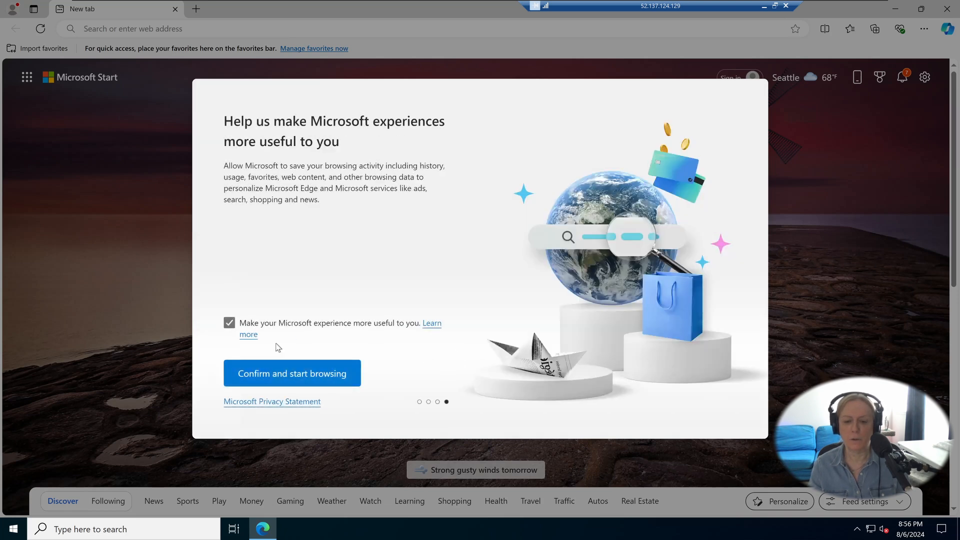
{"action": "left_click", "coordinate": [230, 323]}
{"action": "left_click", "coordinate": [257, 381]}
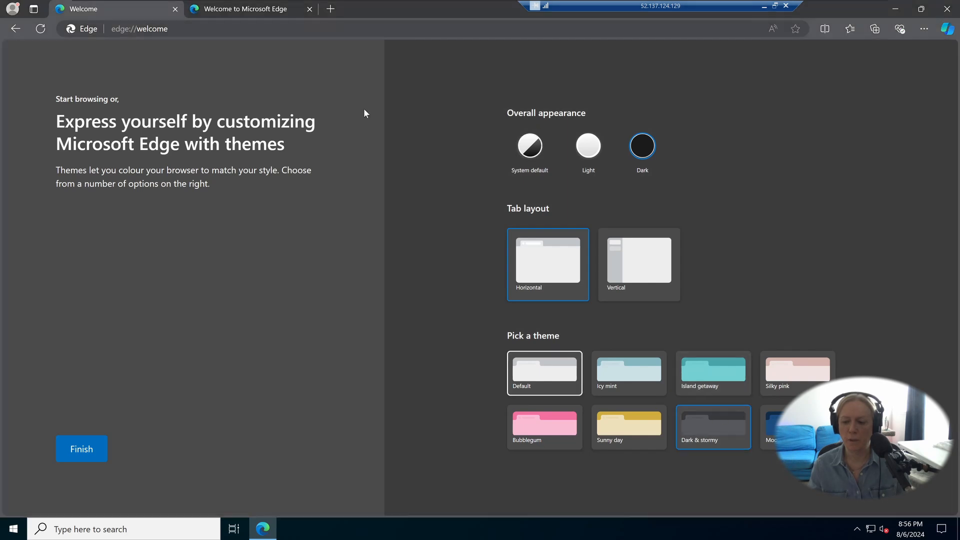
{"action": "left_click", "coordinate": [175, 8]}
{"action": "left_click", "coordinate": [175, 8]}
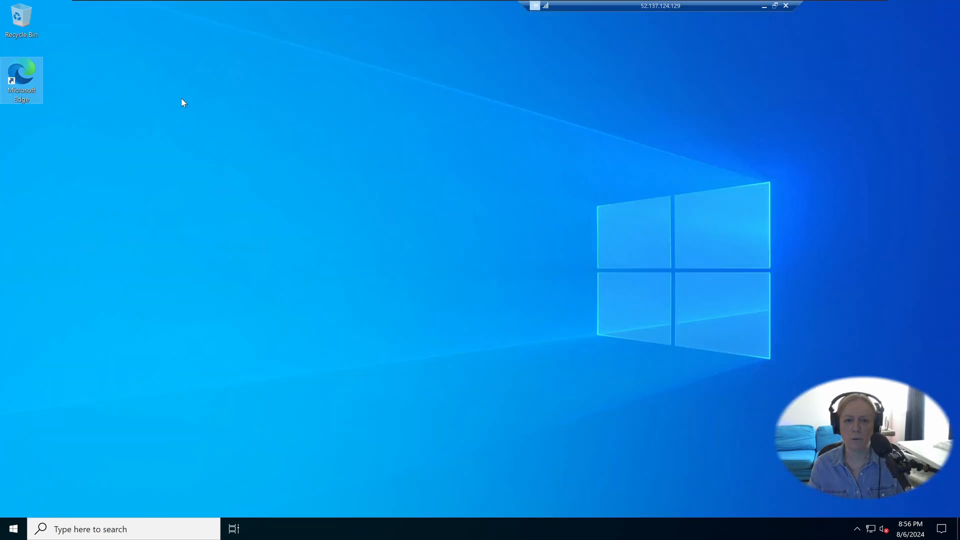
- Search Bing for 'windows wdk' and download WDK 10.0.26100.1 from the Microsoft Learn page
{"action": "double_click", "coordinate": [22, 70]}
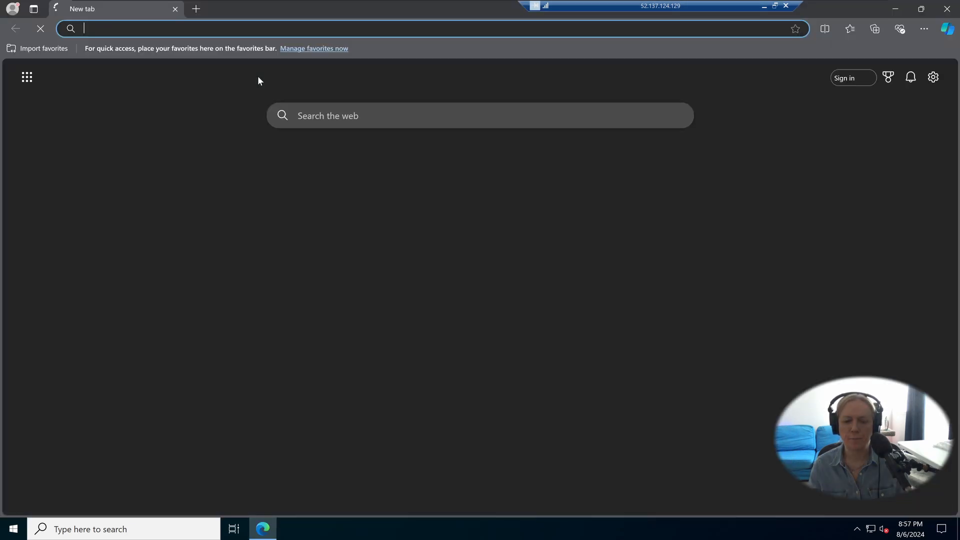
{"action": "type", "text": "windows wdk"}
{"action": "left_click", "coordinate": [324, 148]}
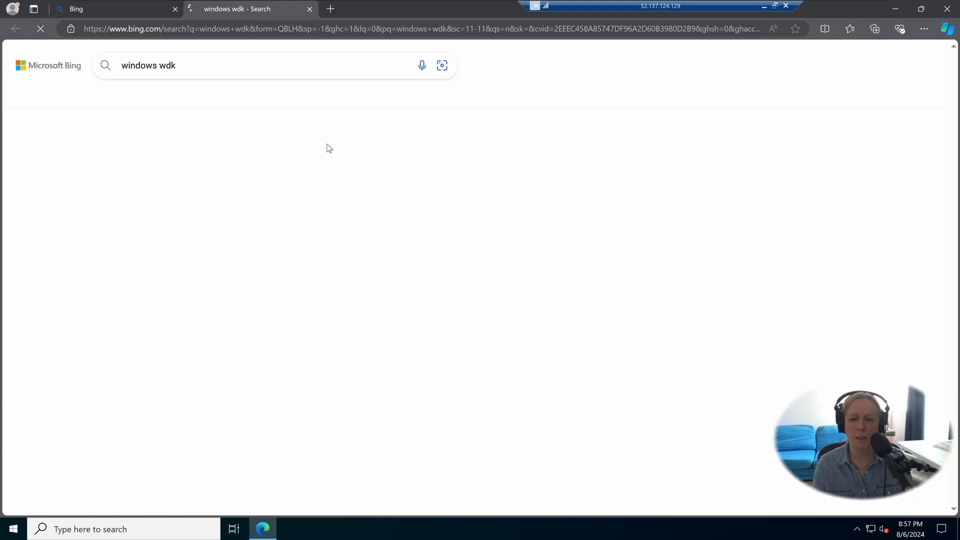
{"action": "left_click", "coordinate": [160, 205]}
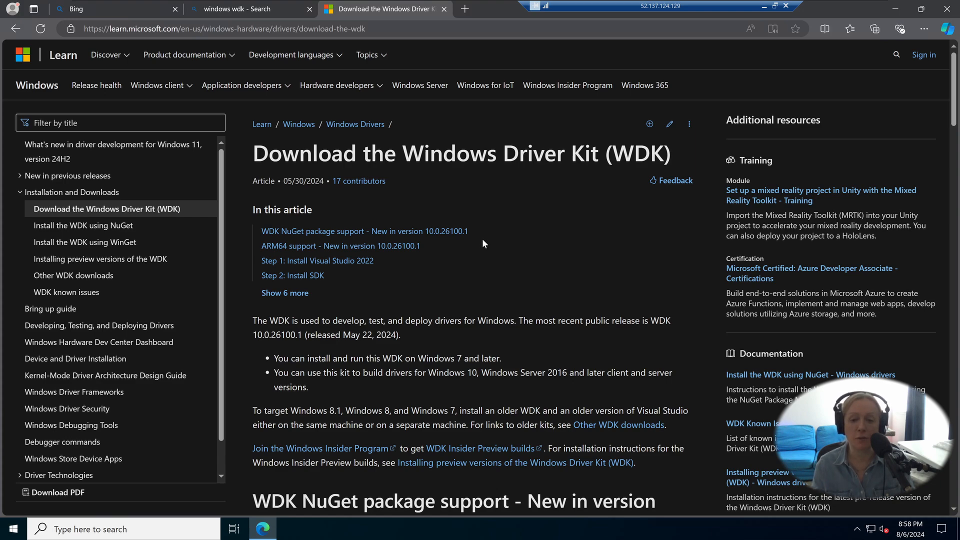
{"action": "scroll", "coordinate": [482, 247], "scroll_direction": "down", "scroll_amount": 15}
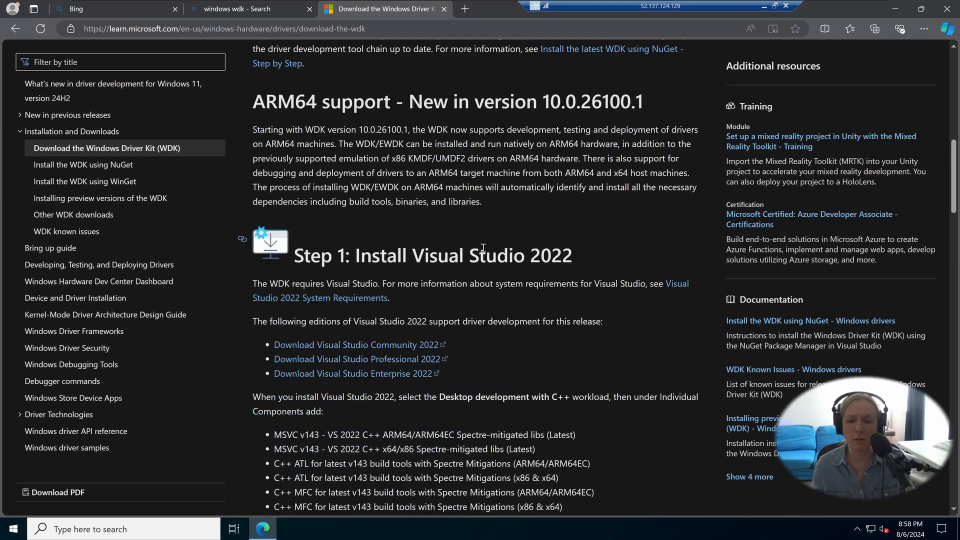
{"action": "scroll", "coordinate": [482, 247], "scroll_direction": "down", "scroll_amount": 12}
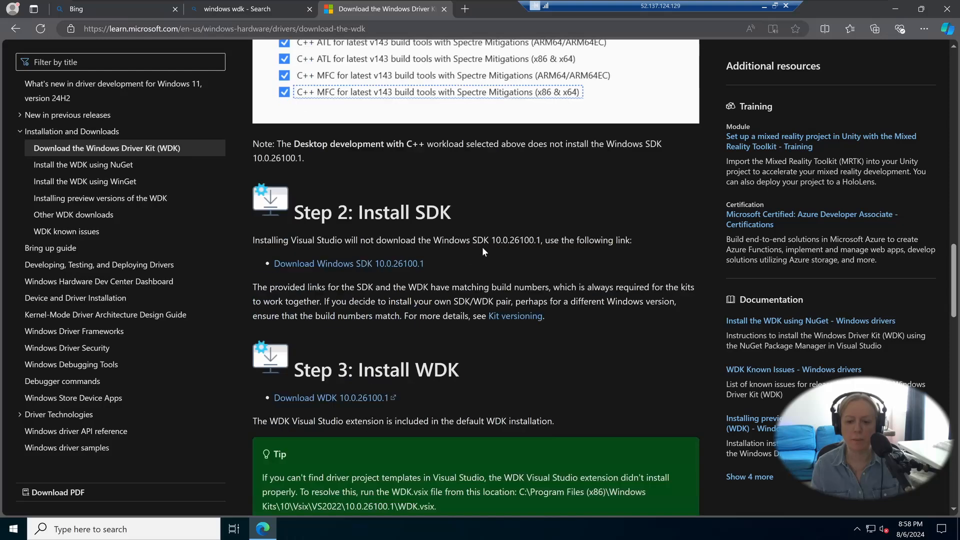
{"action": "scroll", "coordinate": [477, 194], "scroll_direction": "down", "scroll_amount": 2}
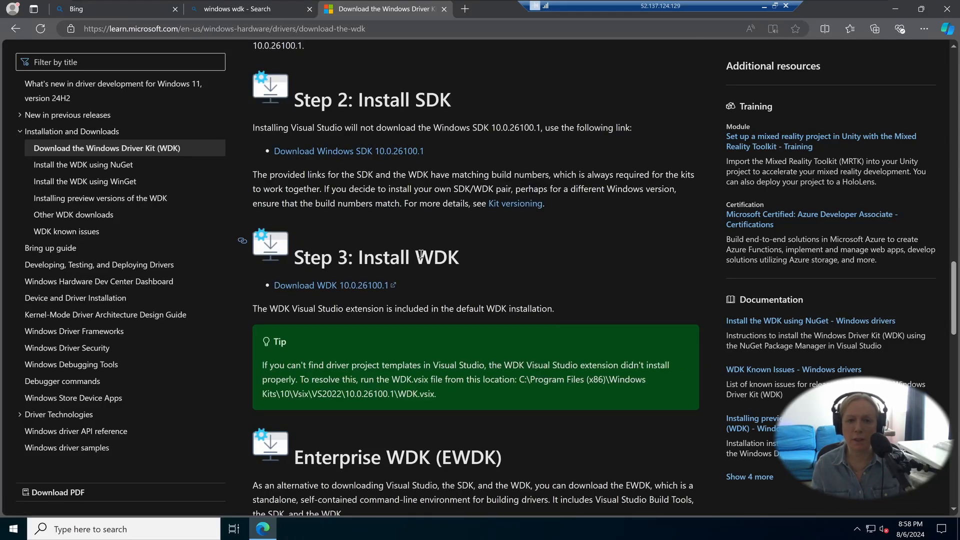
{"action": "left_click", "coordinate": [302, 286]}
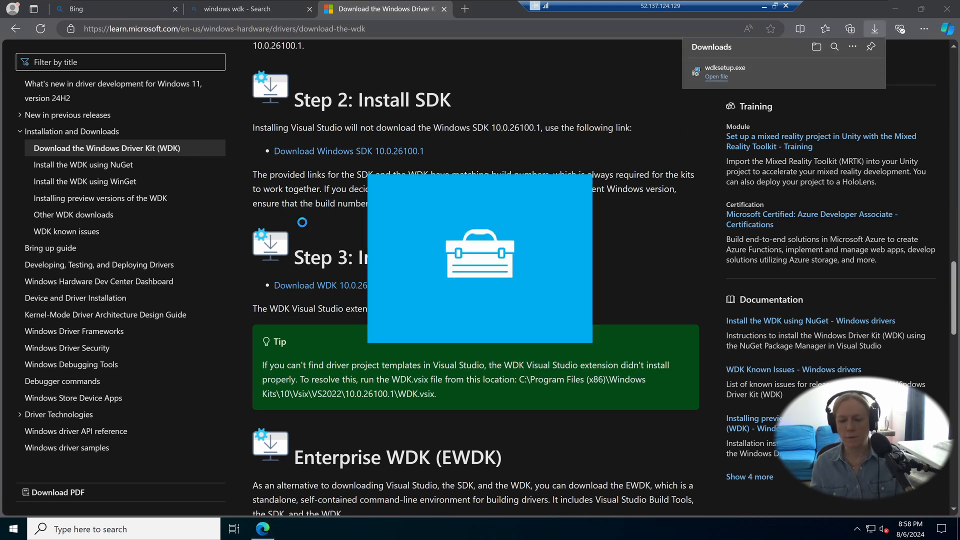
- Install the WDK at the default location despite the missing SDK warning, then close setup
{"action": "left_click", "coordinate": [594, 397]}
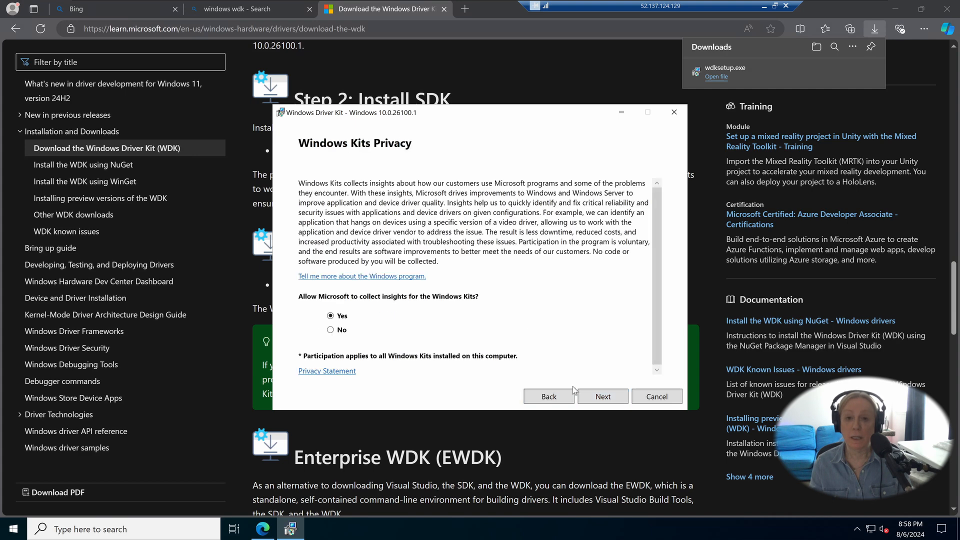
{"action": "left_click", "coordinate": [584, 394]}
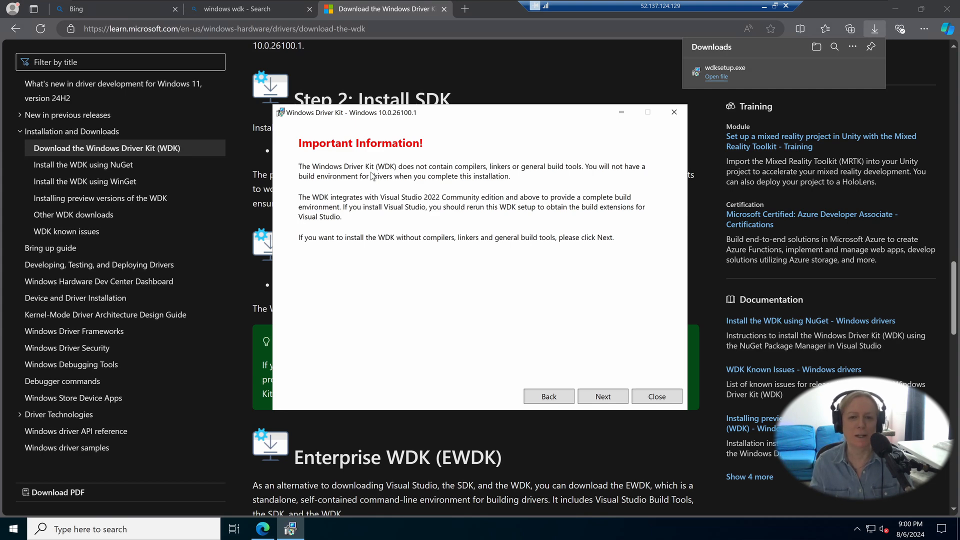
{"action": "left_click", "coordinate": [602, 397]}
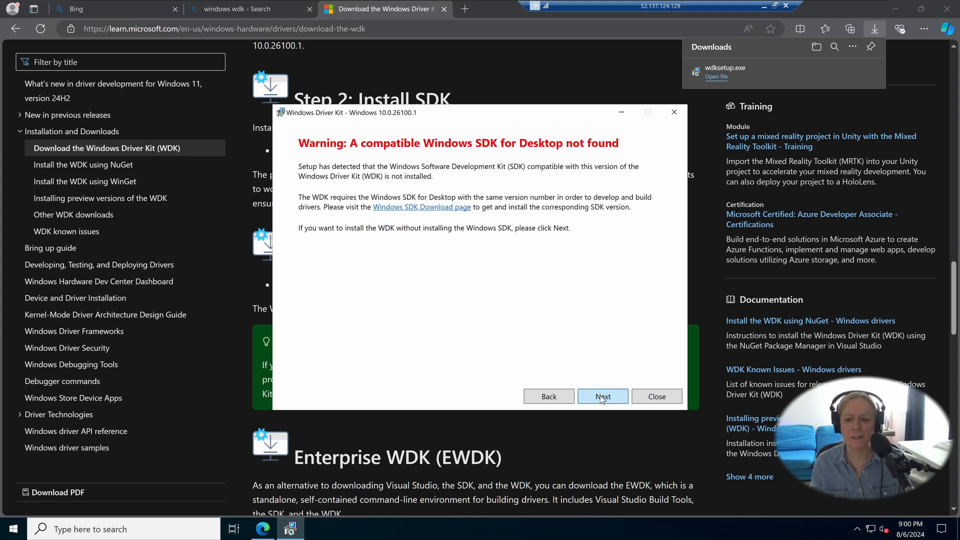
{"action": "left_click", "coordinate": [602, 398]}
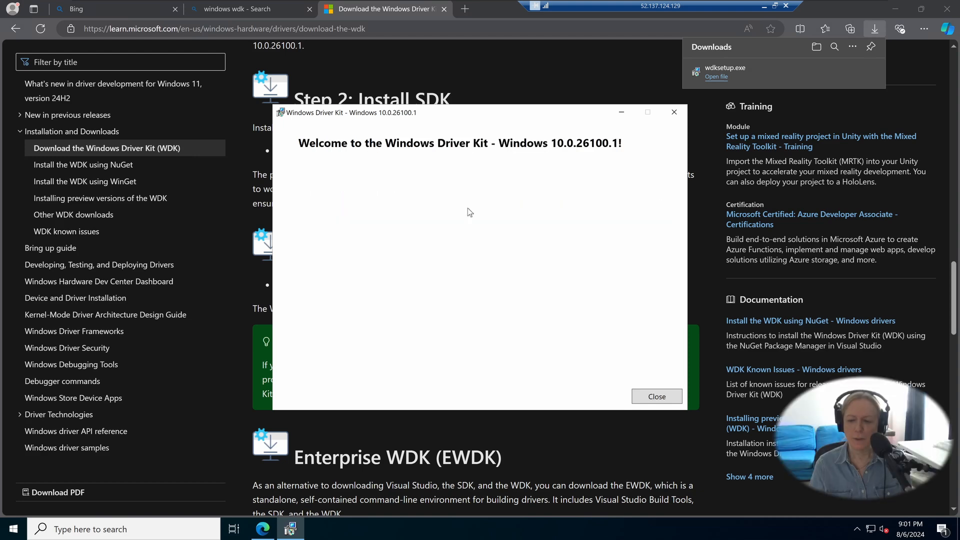
{"action": "left_click", "coordinate": [657, 396]}
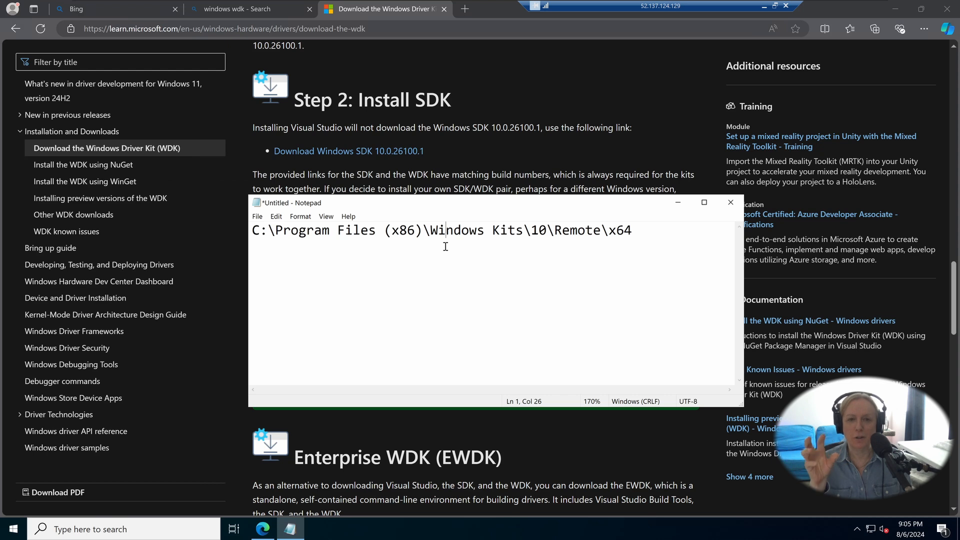
- Open the Windows Kits\10\Remote\x64 folder and run WDK Test Target Setup x64-x64_en-us
{"action": "left_click_drag", "start_coordinate": [646, 236], "coordinate": [238, 247]}
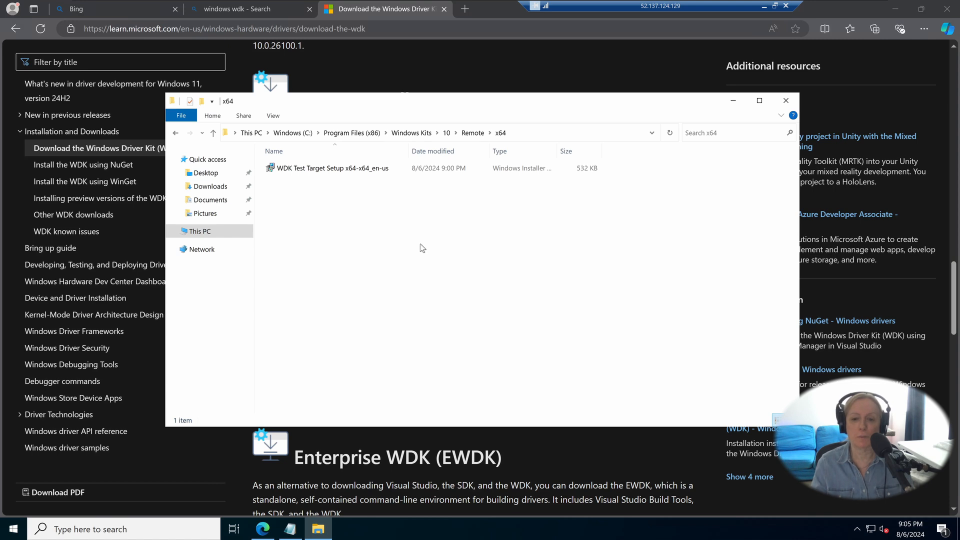
{"action": "left_click", "coordinate": [299, 170]}
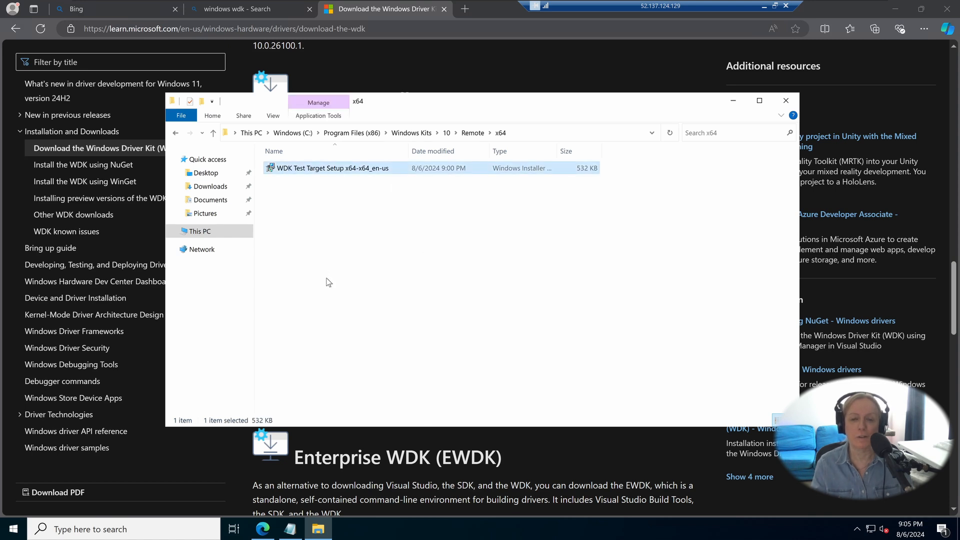
{"action": "double_click", "coordinate": [340, 169]}
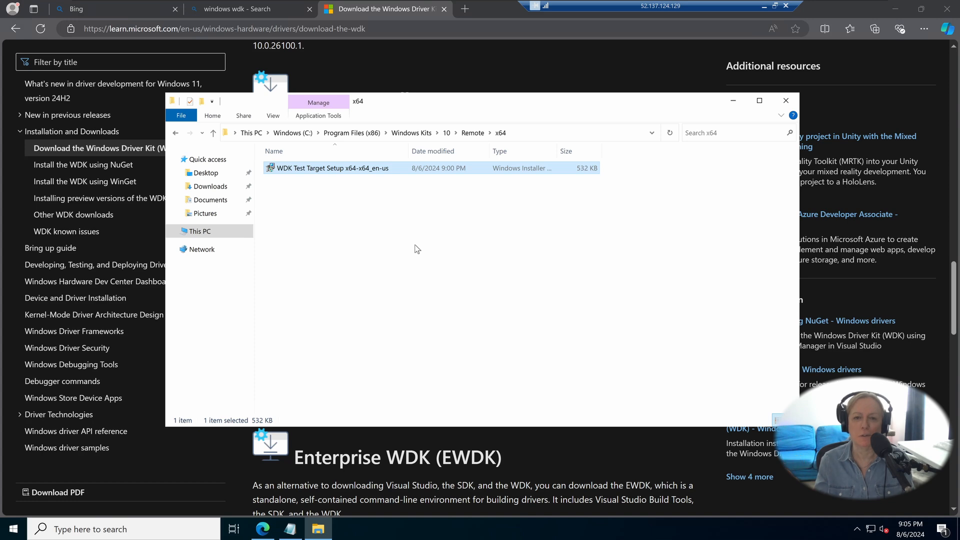
{"action": "left_click", "coordinate": [416, 254]}
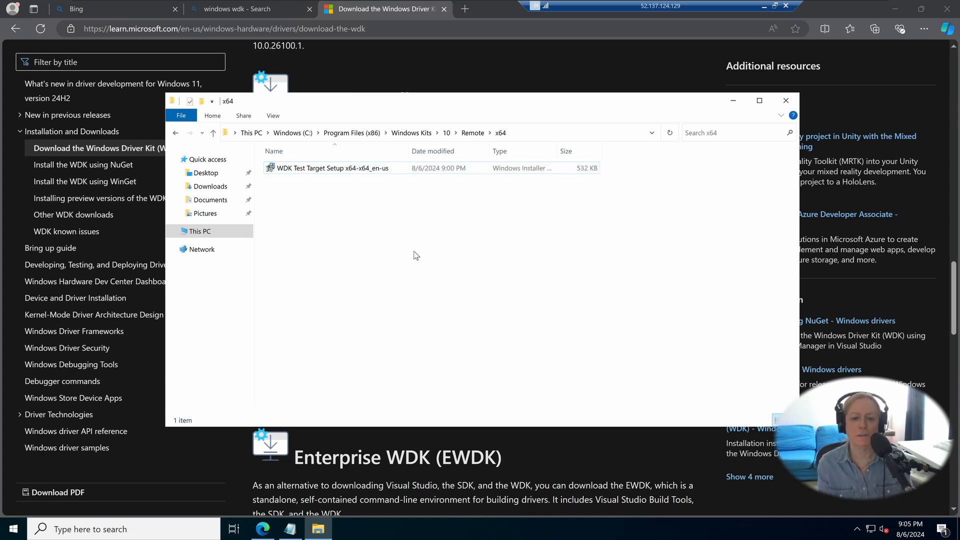
- Open Services and check that WDK Remote Communication Service is Running, widening the Name column
{"action": "key", "text": "super"}
{"action": "type", "text": "services"}
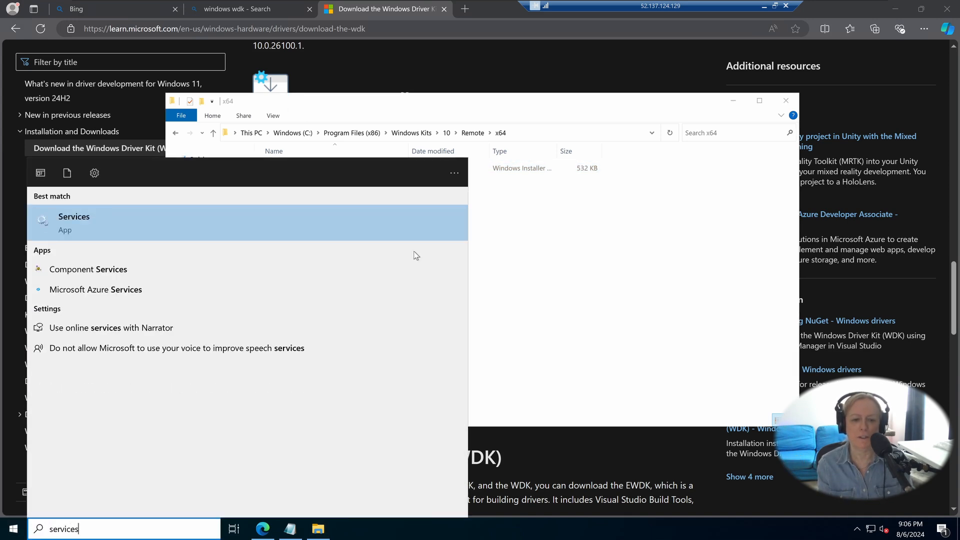
{"action": "key", "text": "Return"}
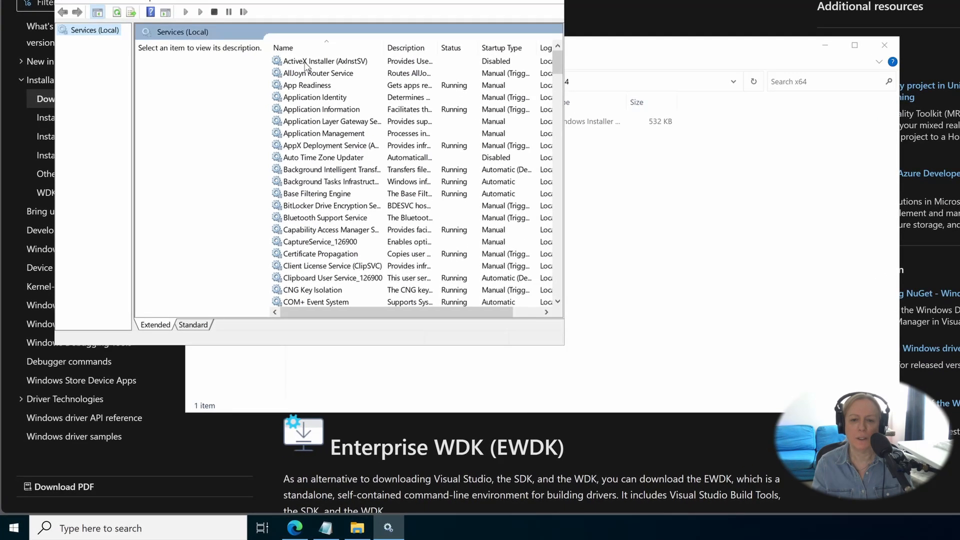
{"action": "left_click", "coordinate": [306, 64]}
{"action": "key", "text": "w"}
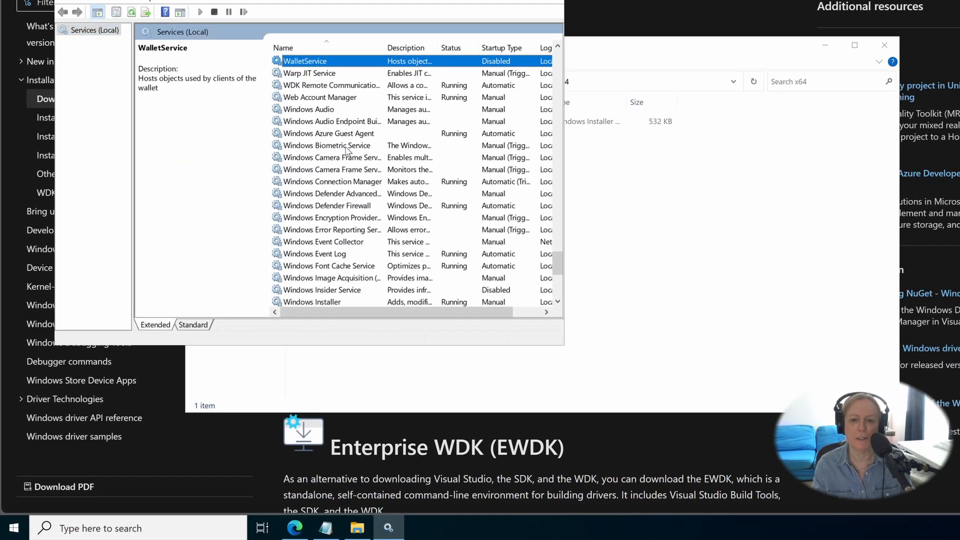
{"action": "left_click", "coordinate": [324, 86]}
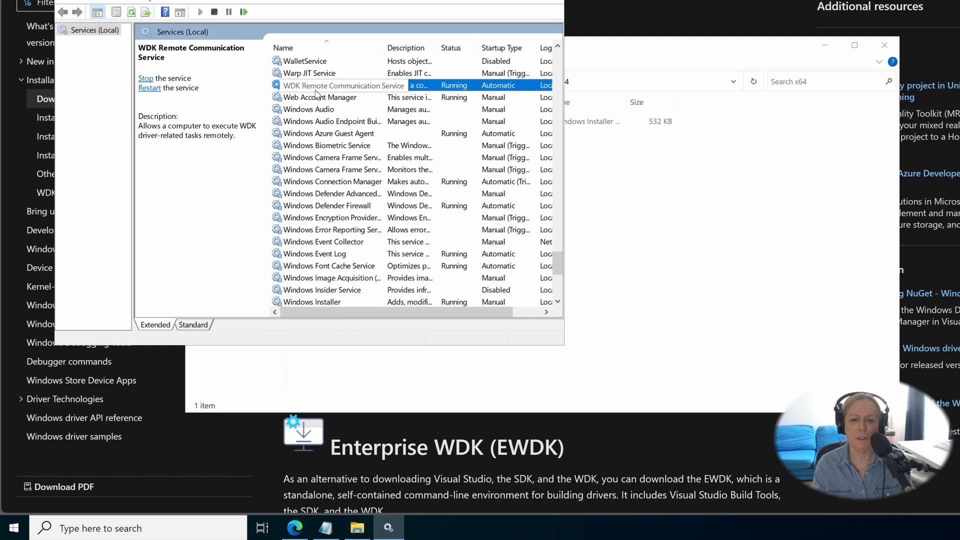
{"action": "left_click_drag", "start_coordinate": [383, 47], "coordinate": [460, 46]}
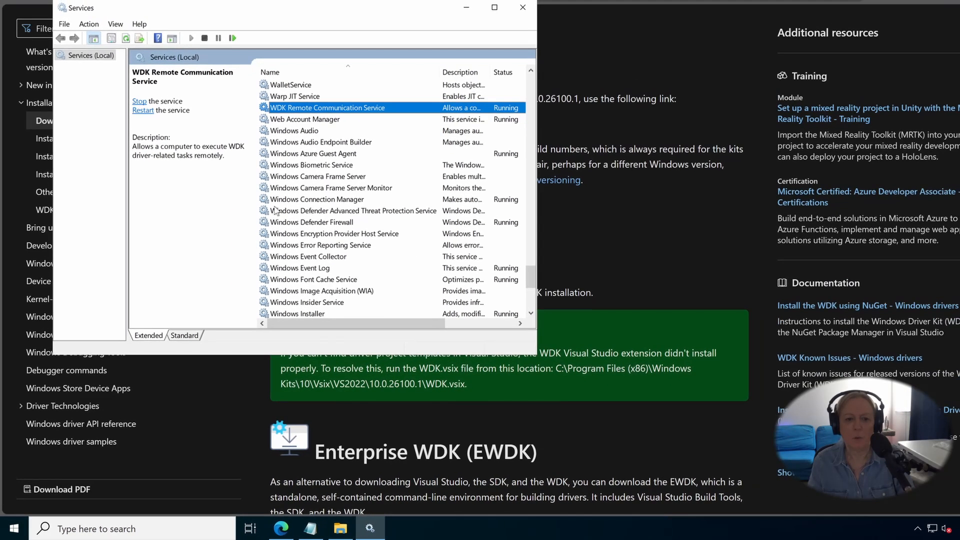
{"action": "key", "text": "super+x"}
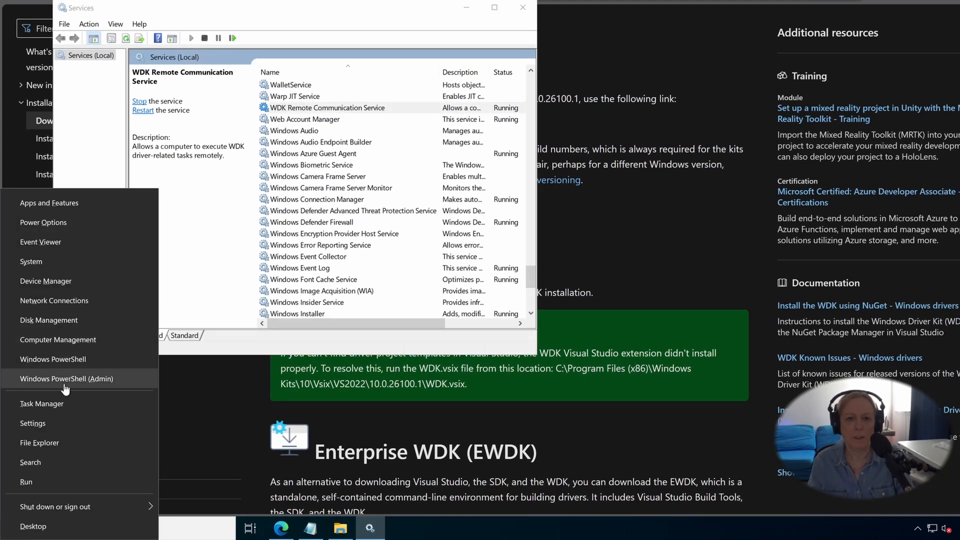
- In admin PowerShell, run 'bcdedit /set testsigning on' and confirm bcdedit shows testsigning Yes
{"action": "left_click", "coordinate": [65, 382]}
{"action": "type", "text": "bcded"}
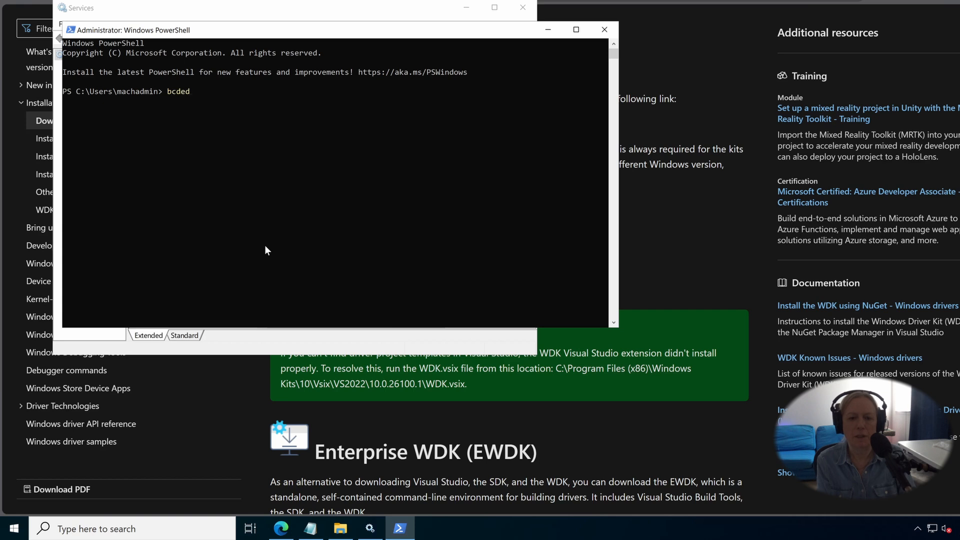
{"action": "type", "text": "it"}
{"action": "key", "text": "Tab"}
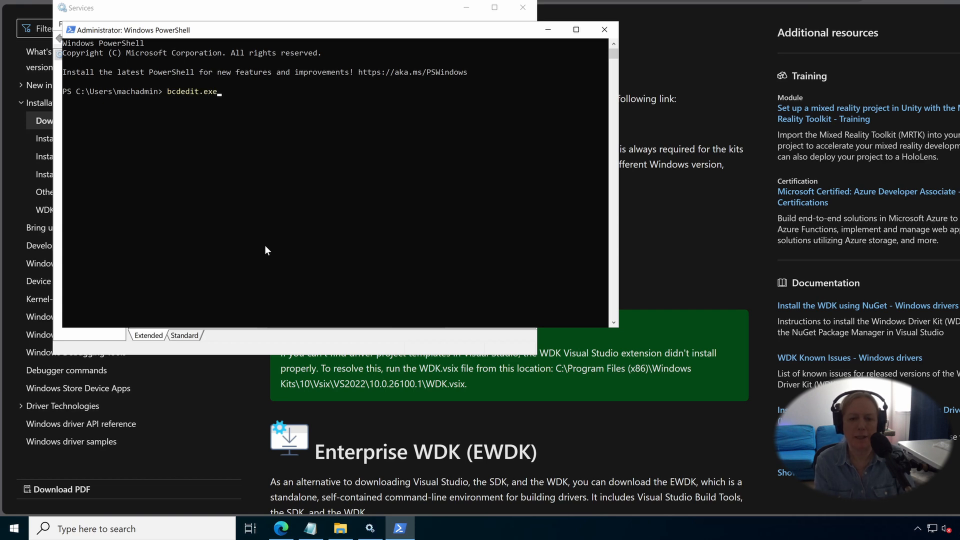
{"action": "key", "text": "Return"}
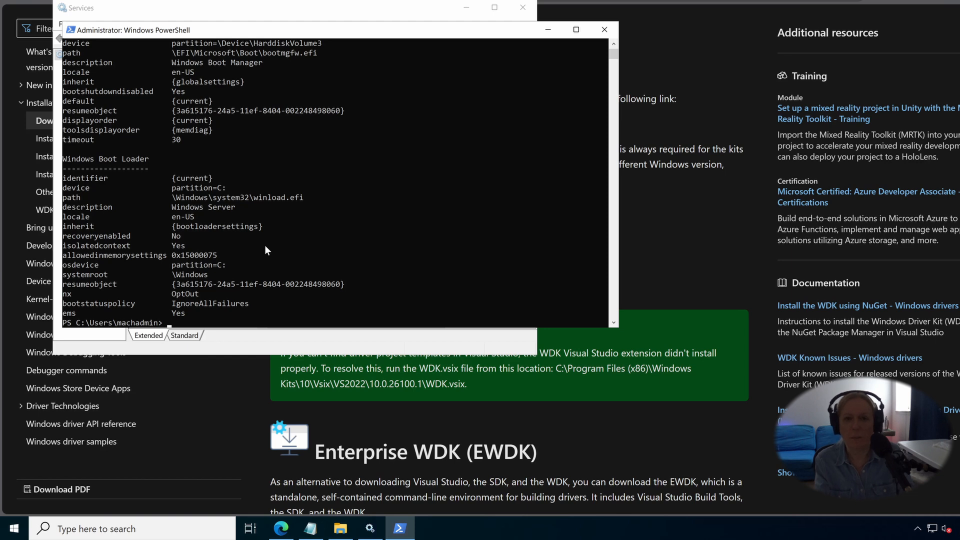
{"action": "type", "text": "bcde"}
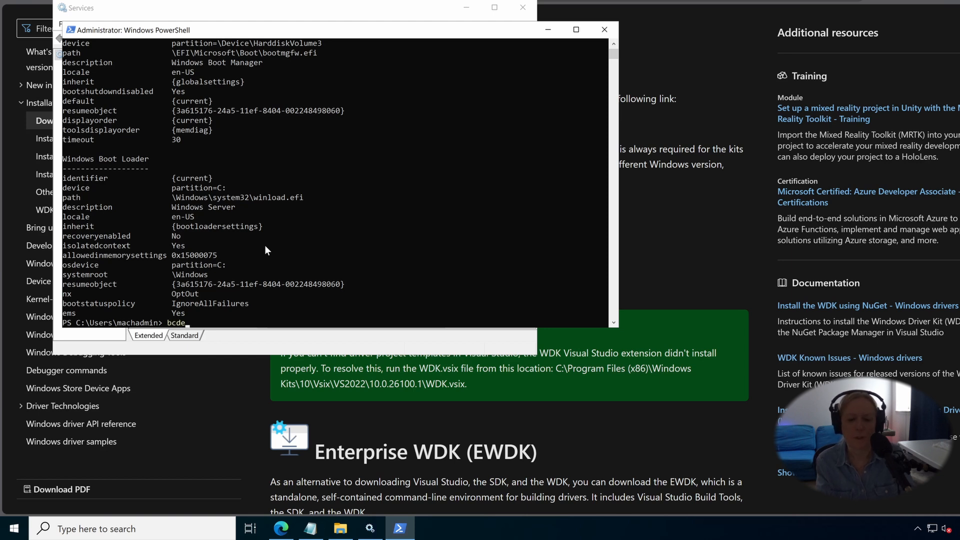
{"action": "type", "text": "dit /set "}
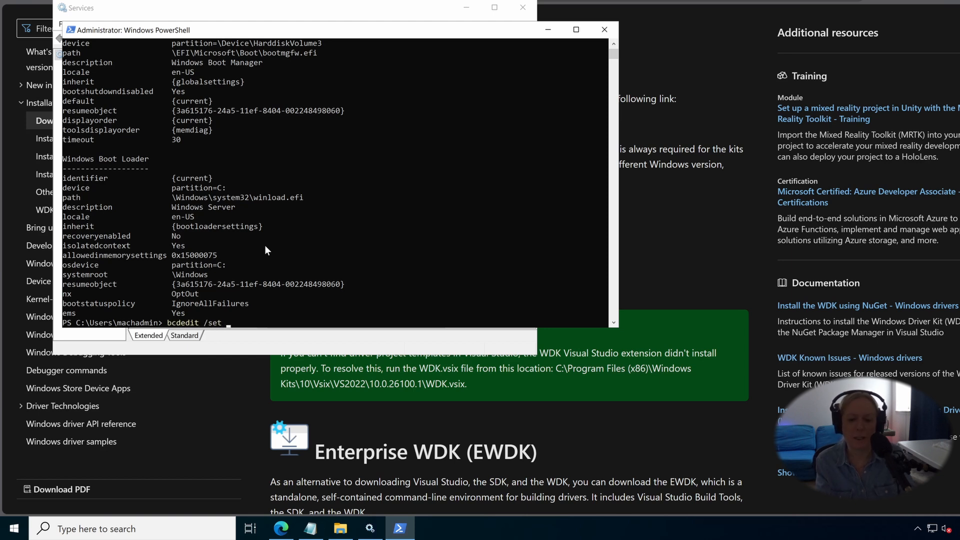
{"action": "type", "text": "testsigning on"}
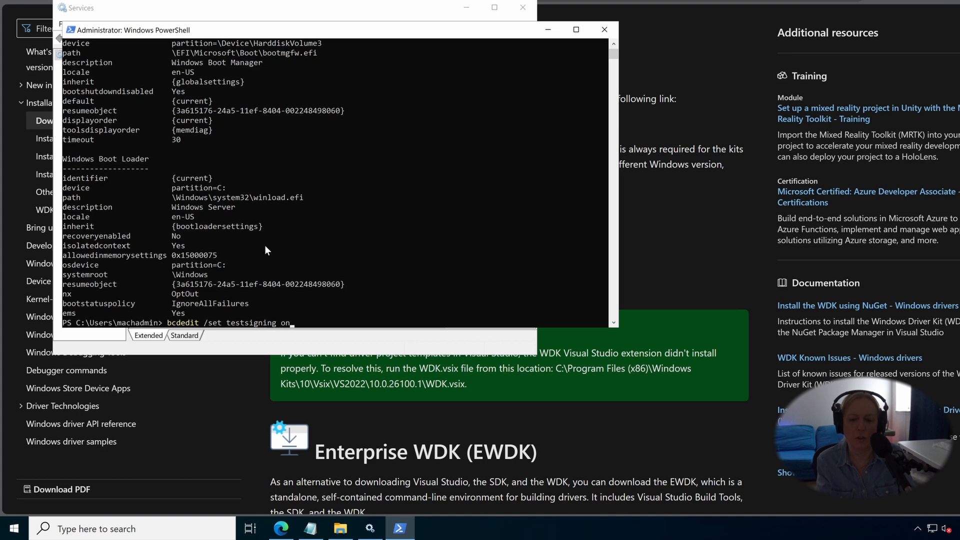
{"action": "key", "text": "Return"}
{"action": "type", "text": "bcdedit"}
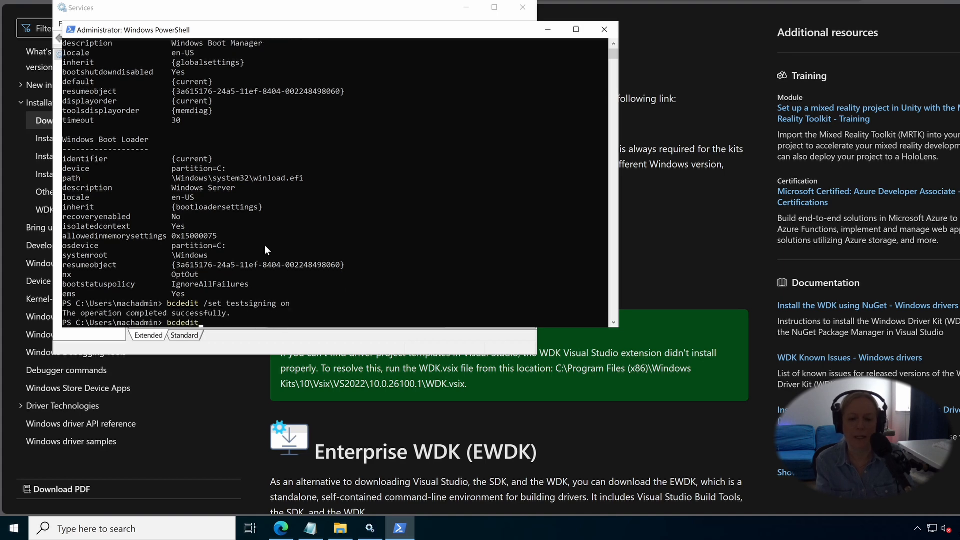
{"action": "key", "text": "Return"}
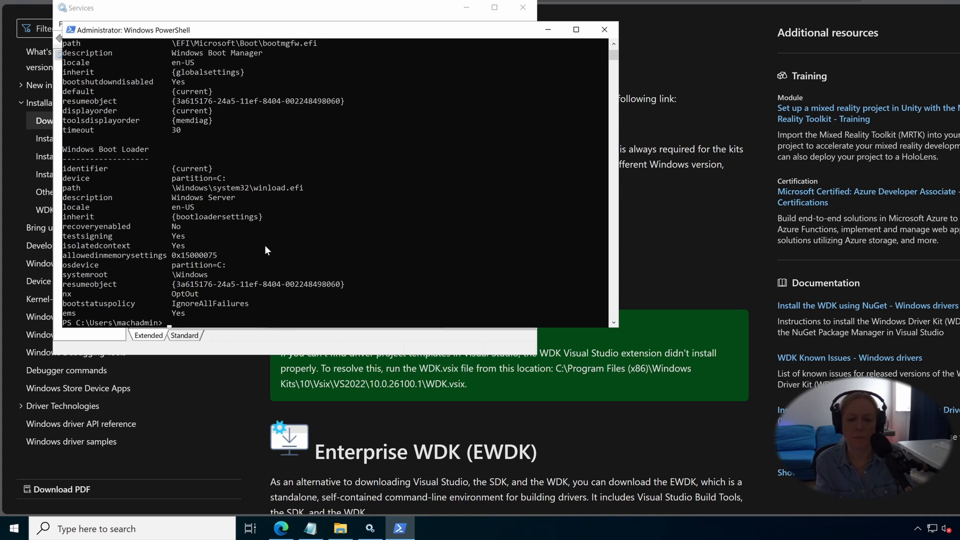
{"action": "left_click_drag", "start_coordinate": [63, 239], "coordinate": [196, 238]}
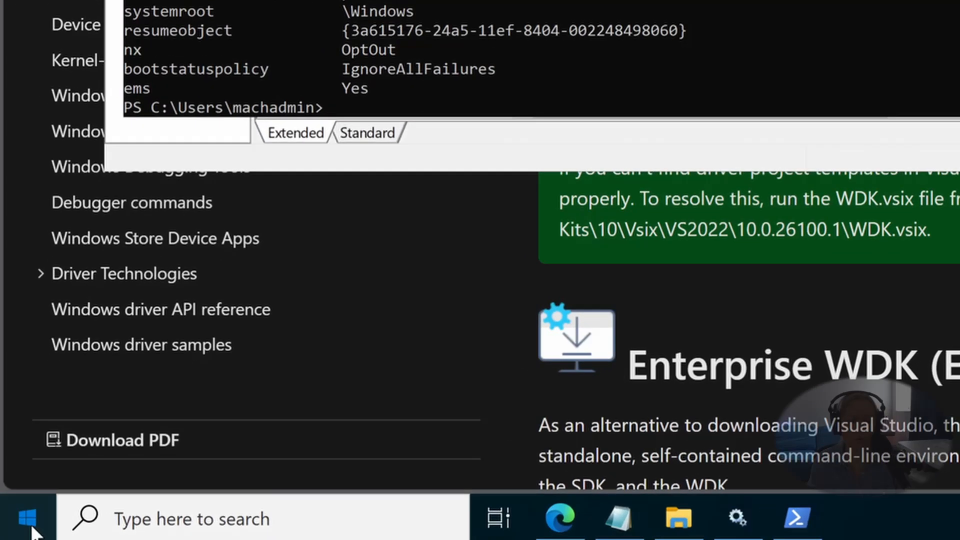
- Restart mach2 with reason Other (Planned) and dismiss the Remote Desktop session-ended notice
{"action": "left_click", "coordinate": [14, 530]}
{"action": "left_click", "coordinate": [37, 440]}
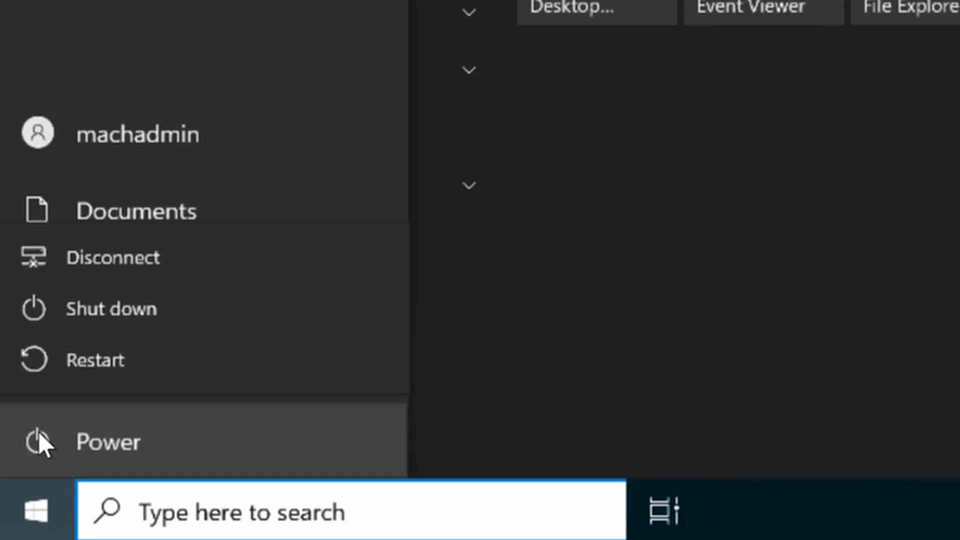
{"action": "left_click", "coordinate": [57, 359]}
{"action": "left_click", "coordinate": [146, 281]}
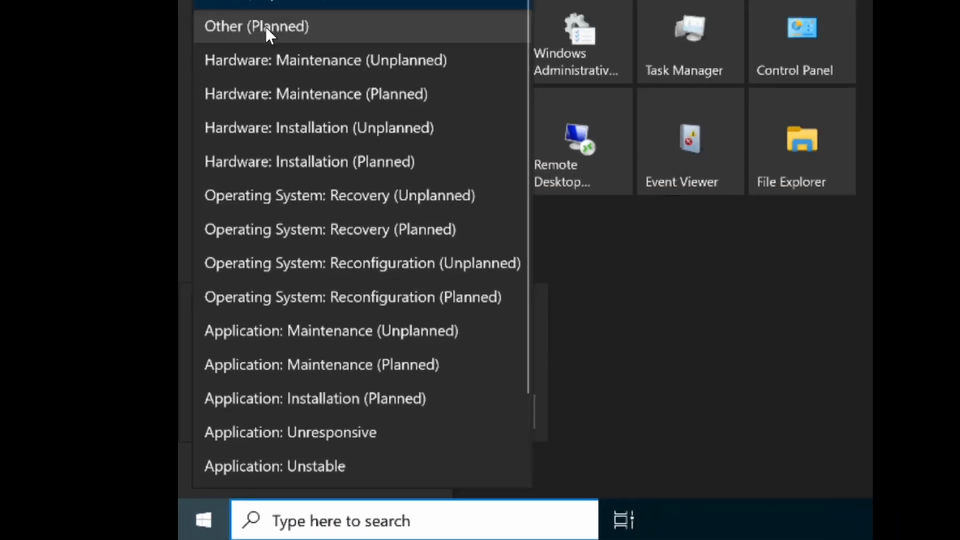
{"action": "left_click", "coordinate": [267, 30]}
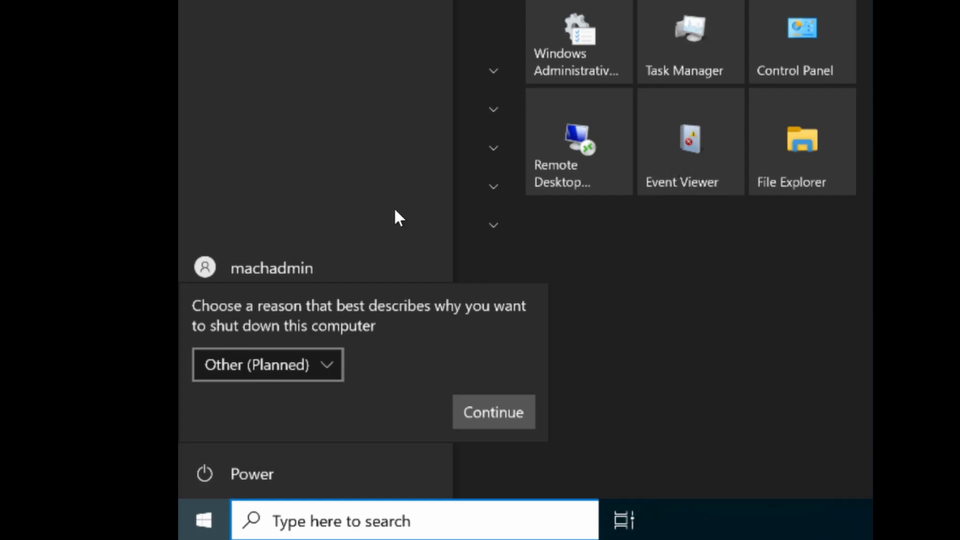
{"action": "left_click", "coordinate": [468, 412]}
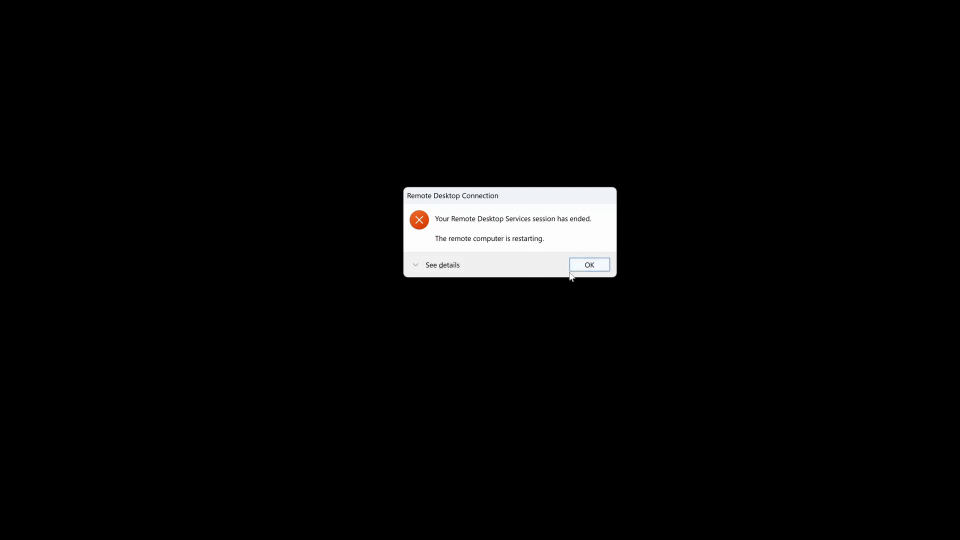
{"action": "left_click", "coordinate": [590, 266]}
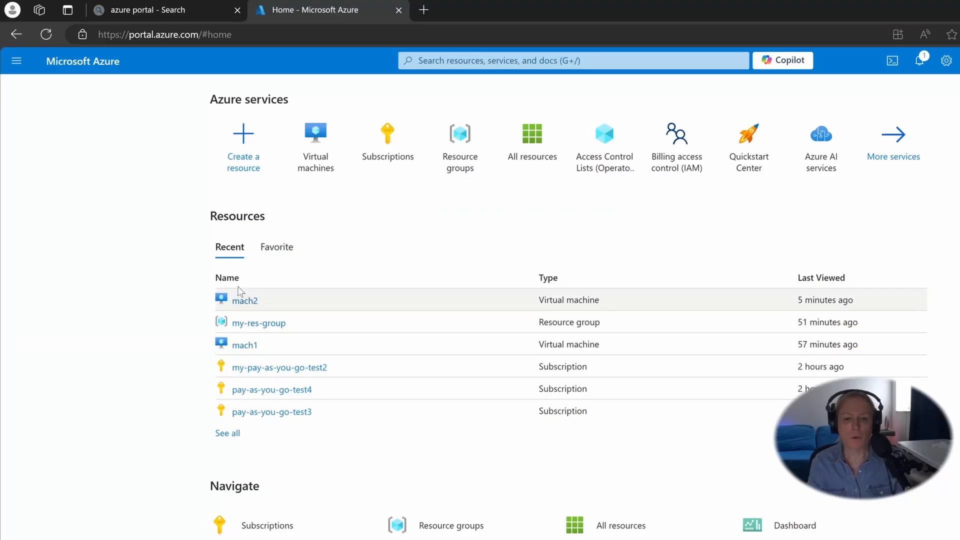
- Reconnect to mach2 over Remote Desktop, pasting the VM password and remembering the credentials
{"action": "left_click", "coordinate": [242, 301]}
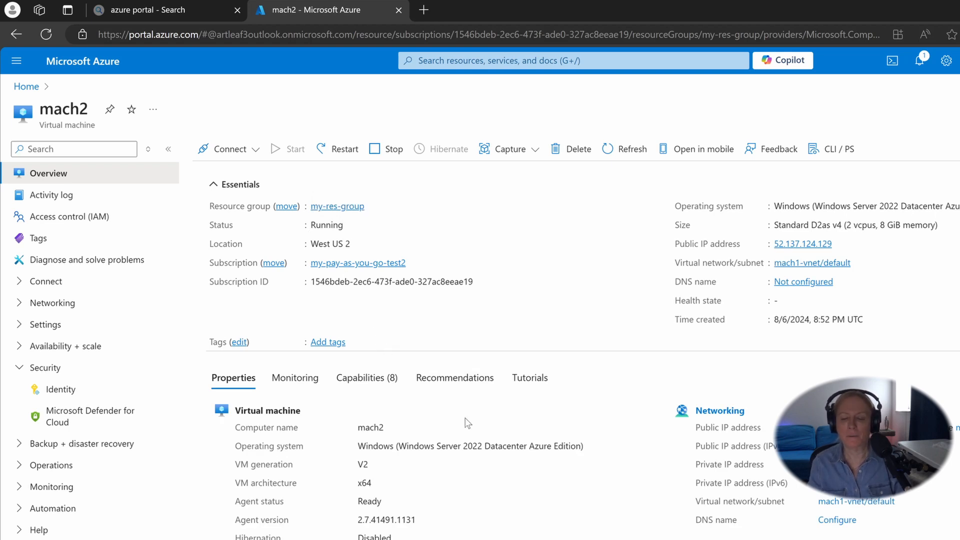
{"action": "key", "text": "alt+Tab"}
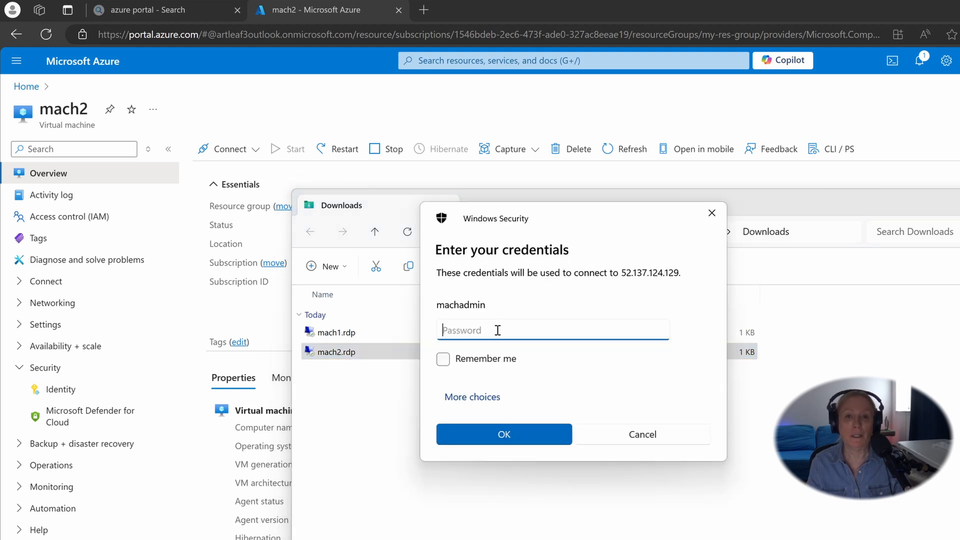
{"action": "key", "text": "ctrl+v"}
{"action": "left_click", "coordinate": [456, 363]}
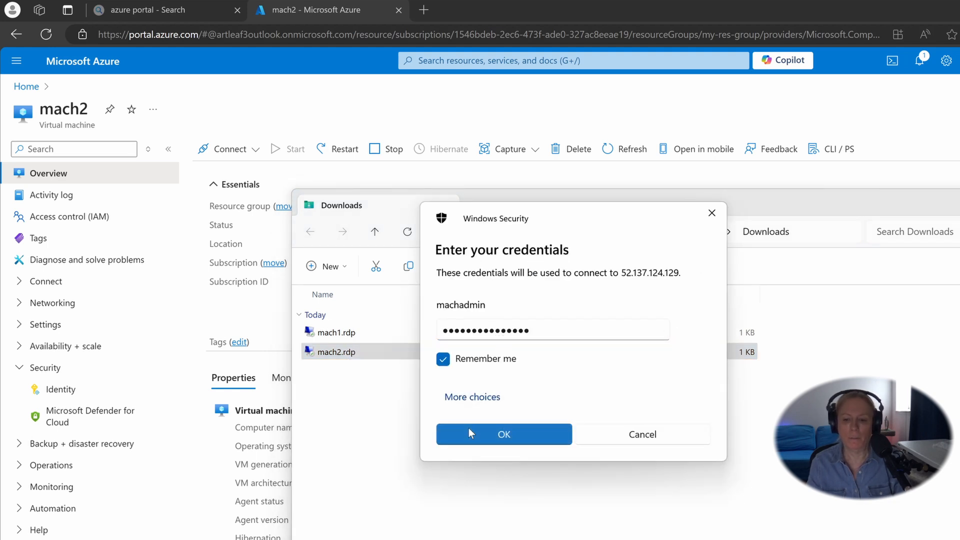
{"action": "left_click", "coordinate": [469, 429]}
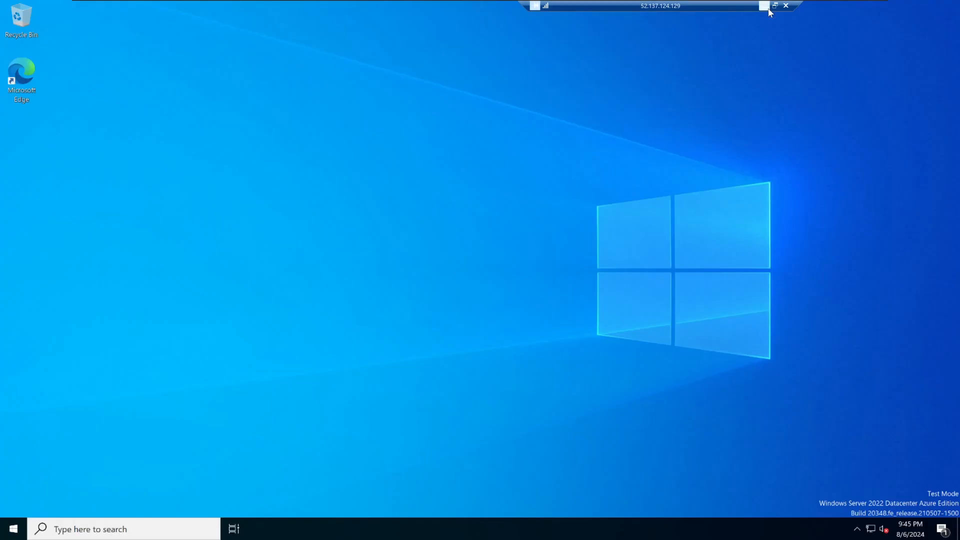
- Minimize the mach2 session and switch to the mach1 remote desktop
{"action": "left_click", "coordinate": [765, 5]}
{"action": "key", "text": "alt+Tab"}
{"action": "key", "text": "Tab"}
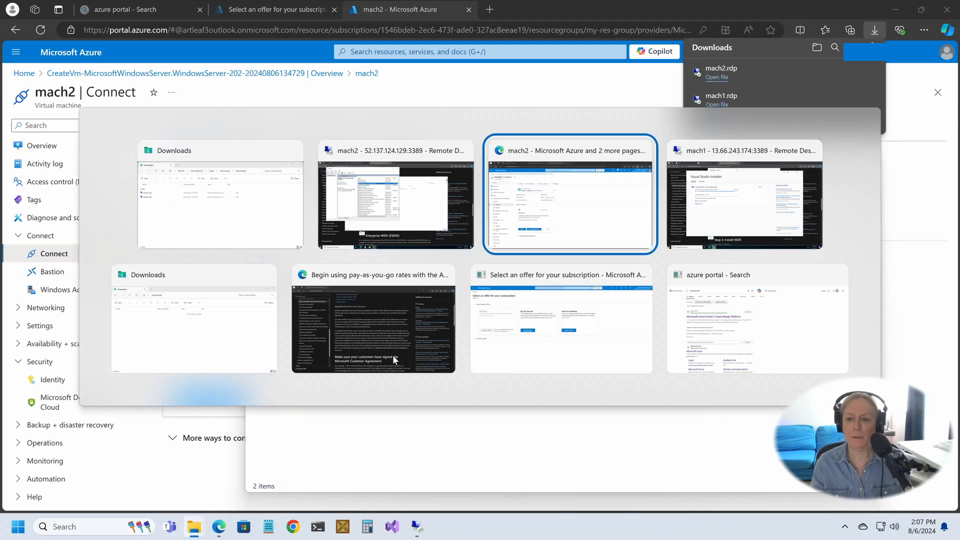
{"action": "key", "text": "alt+Tab"}
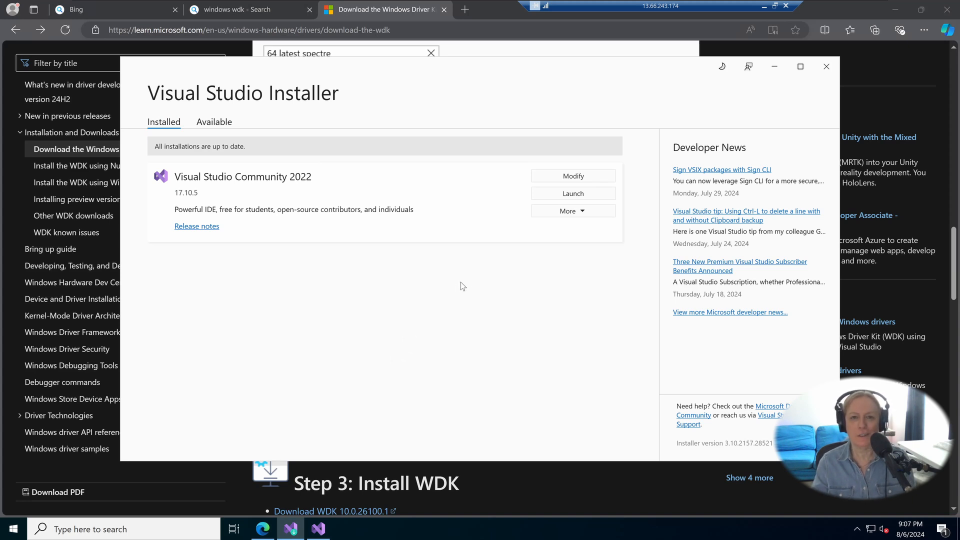
- Close the installer and finish Visual Studio's first run with Visual C++ settings, skipping sign-in
{"action": "left_click", "coordinate": [826, 66]}
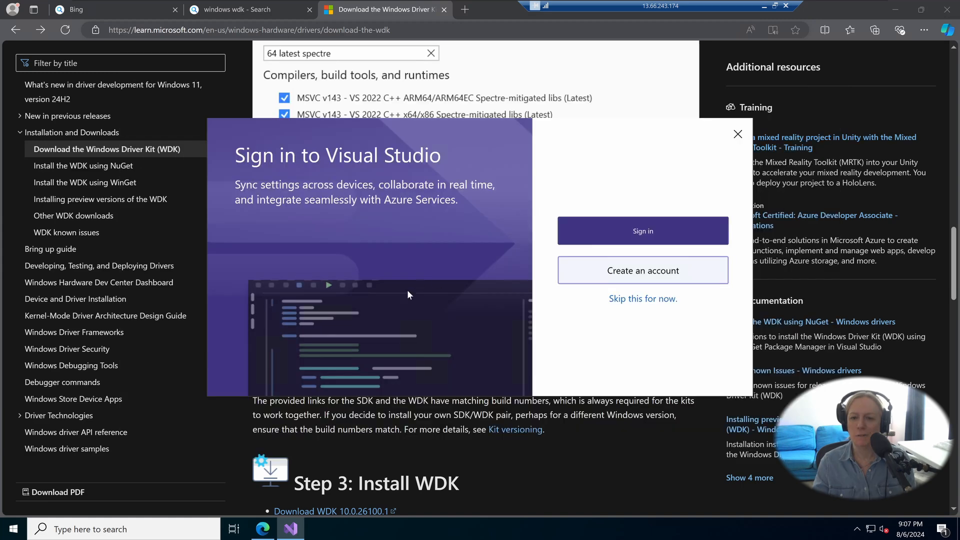
{"action": "left_click", "coordinate": [623, 298]}
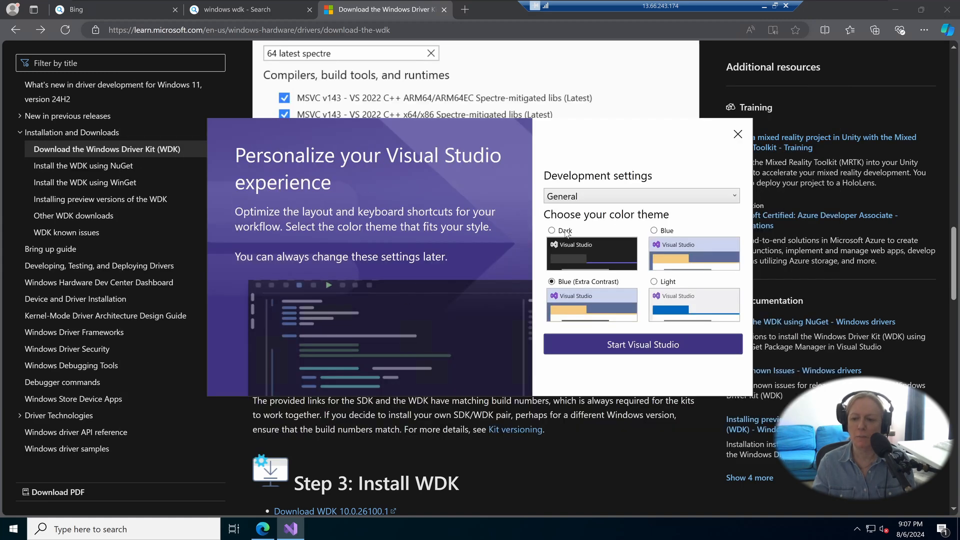
{"action": "left_click", "coordinate": [595, 205]}
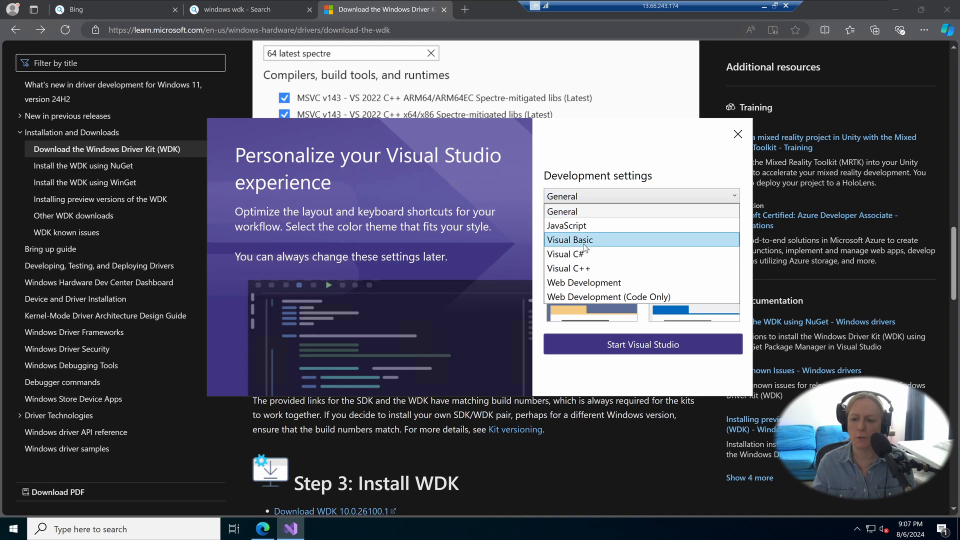
{"action": "left_click", "coordinate": [583, 265]}
{"action": "left_click", "coordinate": [614, 344]}
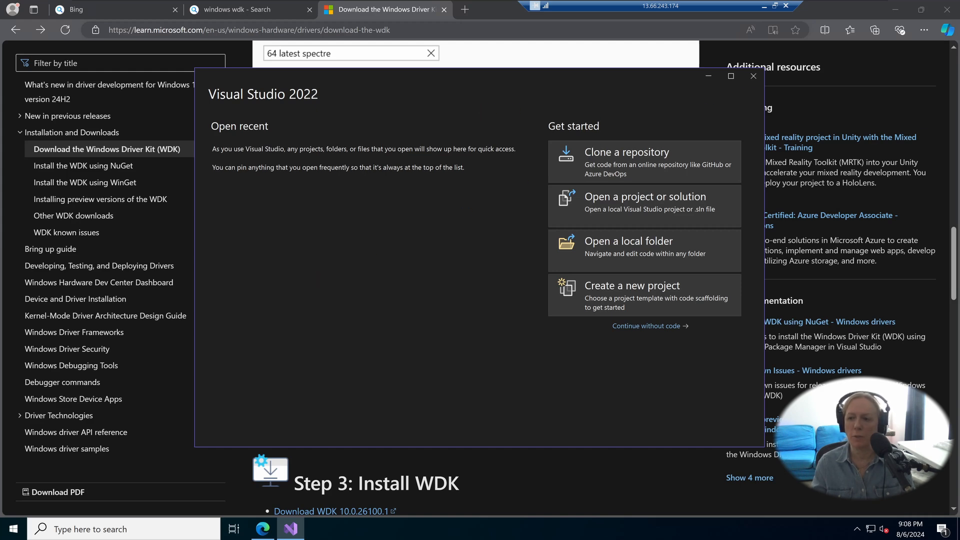
{"action": "left_click", "coordinate": [754, 76]}
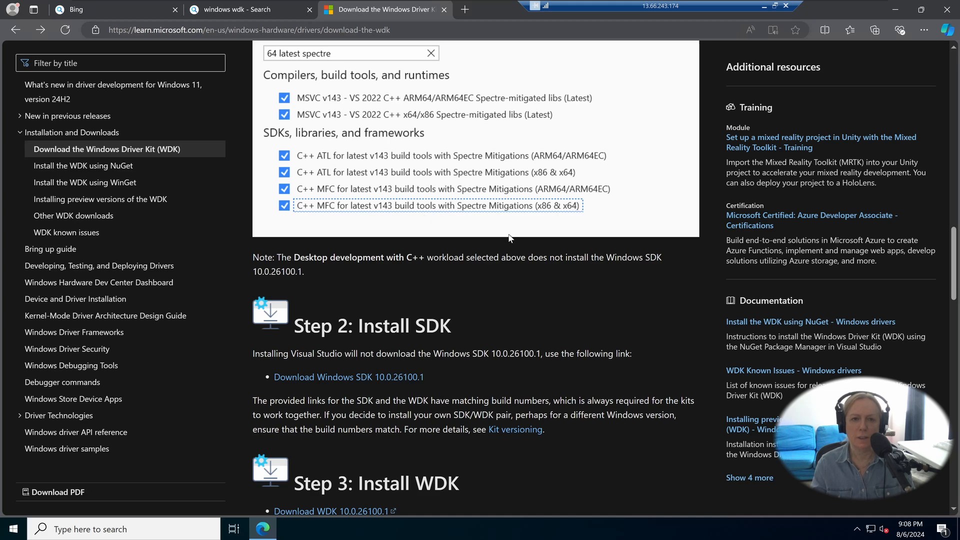
- Download the Windows SDK 10.0.26100.1 installer and run winsdksetup.exe
{"action": "scroll", "coordinate": [480, 238], "scroll_direction": "down", "scroll_amount": 1}
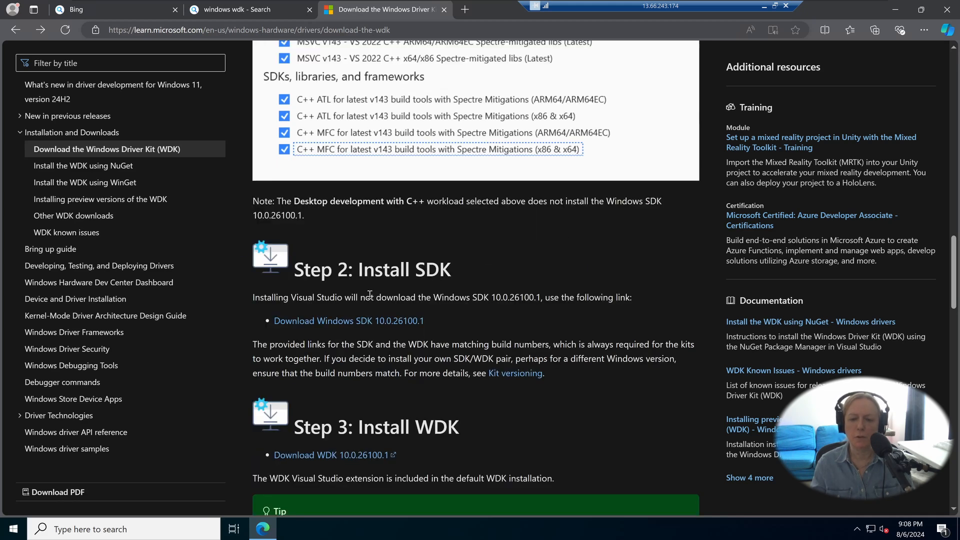
{"action": "left_click", "coordinate": [334, 322]}
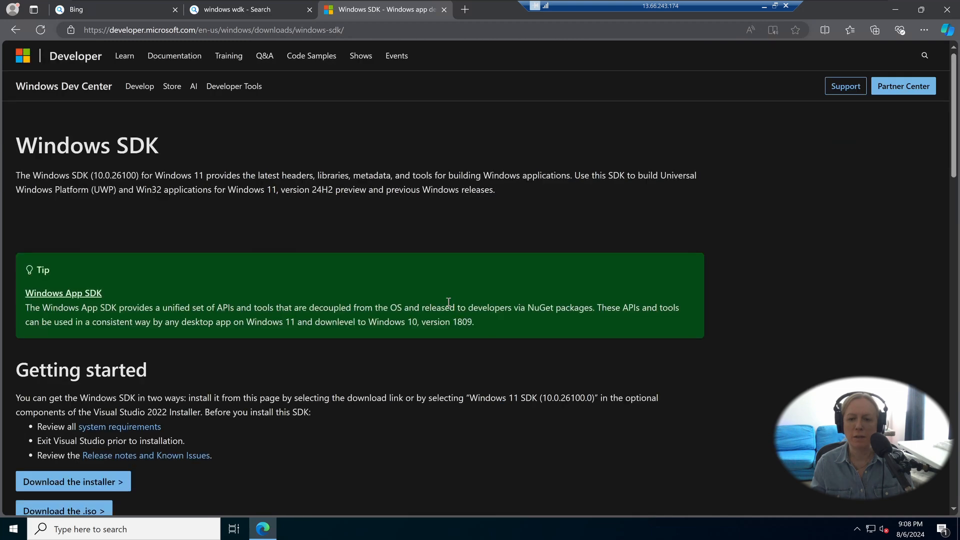
{"action": "left_click", "coordinate": [81, 483]}
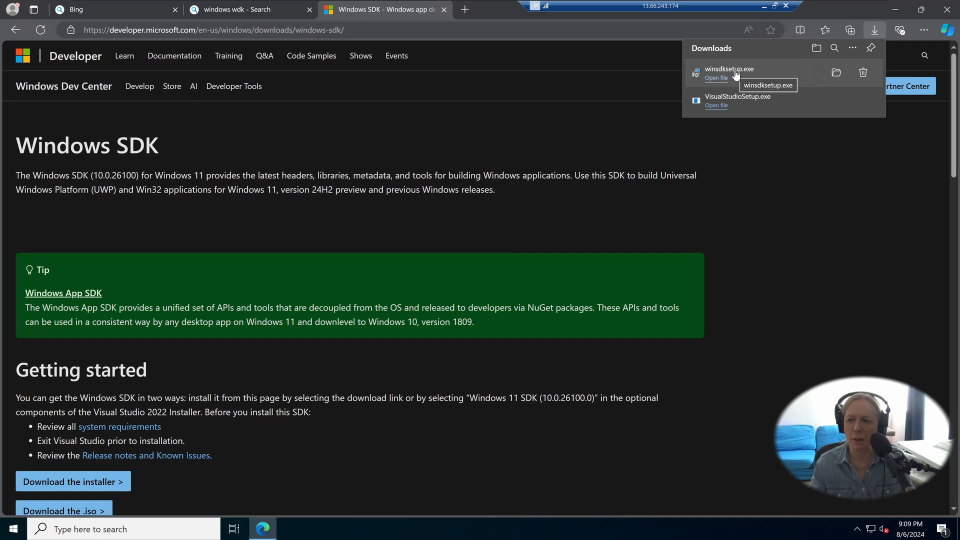
{"action": "left_click", "coordinate": [736, 74]}
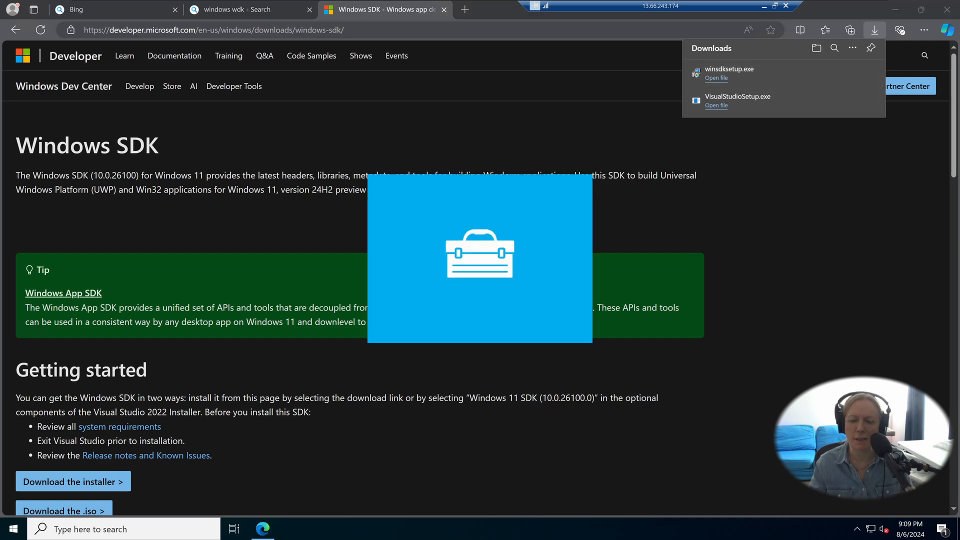
- Install the SDK with default location and accepted license, then return to the WDK page
{"action": "left_click", "coordinate": [598, 398]}
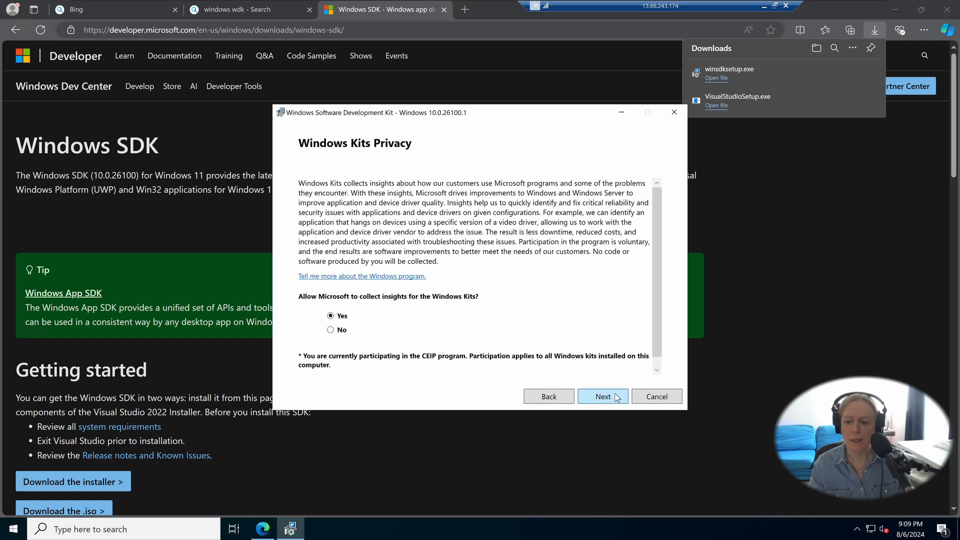
{"action": "left_click", "coordinate": [603, 397]}
{"action": "left_click", "coordinate": [606, 397]}
{"action": "key", "text": "Return"}
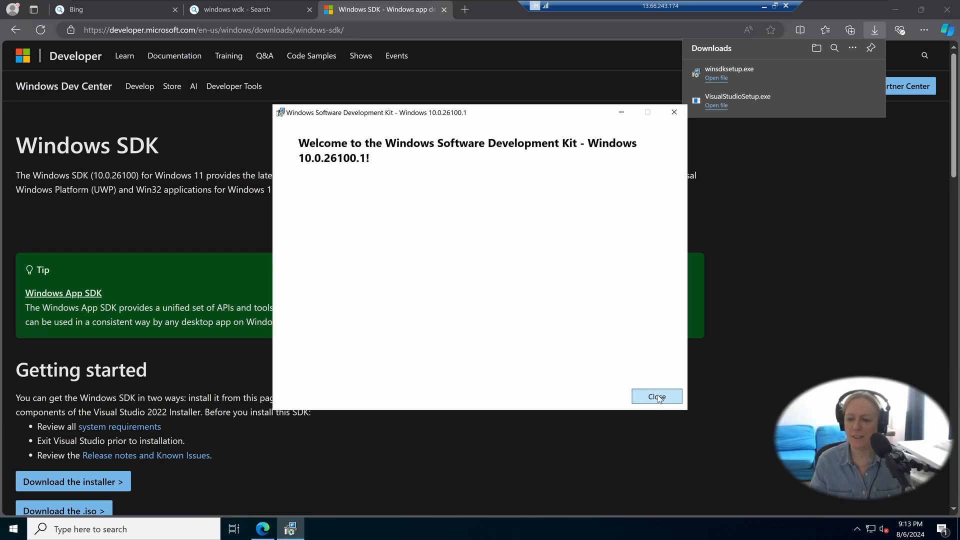
{"action": "left_click", "coordinate": [657, 397]}
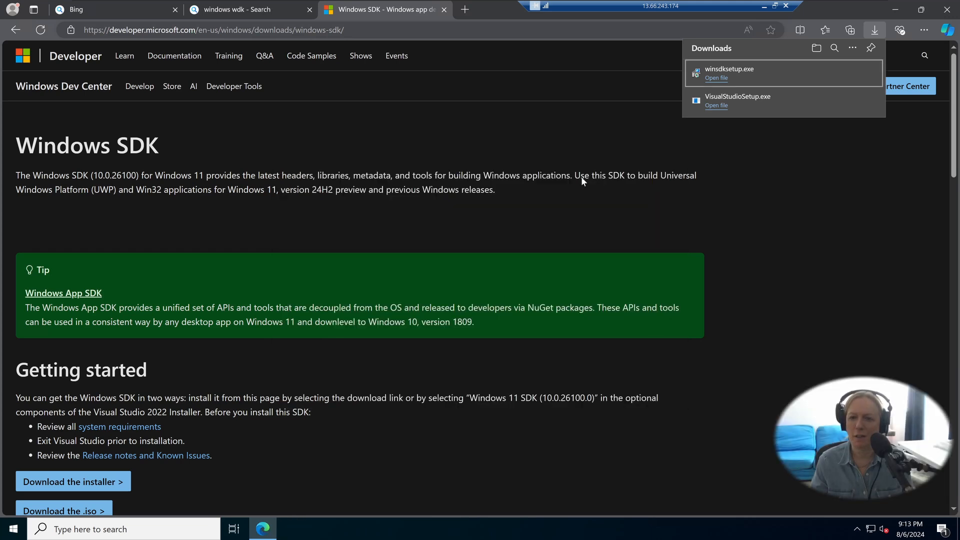
{"action": "left_click", "coordinate": [16, 31]}
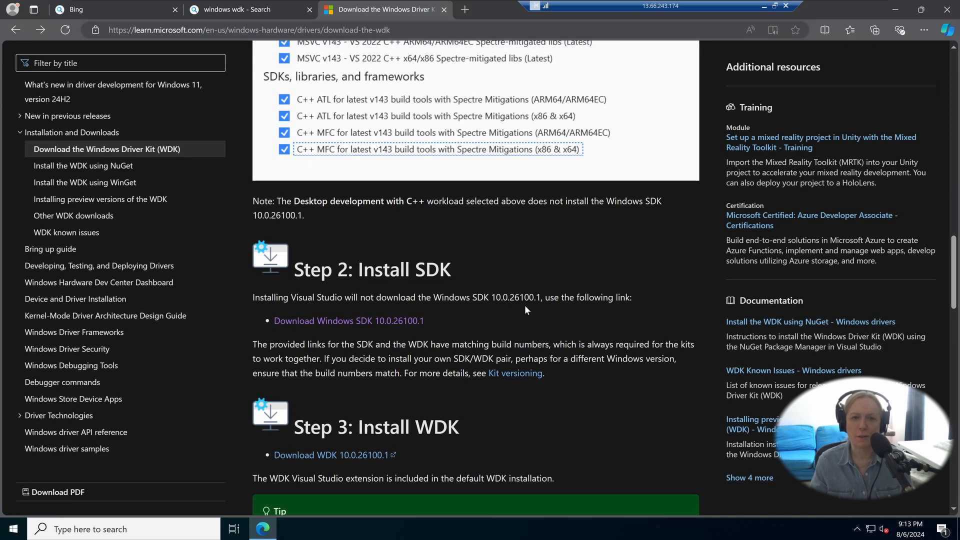
- Download and install WDK 10.0.26100.1 with default settings, then install its Visual Studio extension
{"action": "scroll", "coordinate": [524, 310], "scroll_direction": "down", "scroll_amount": 2}
{"action": "left_click", "coordinate": [374, 341]}
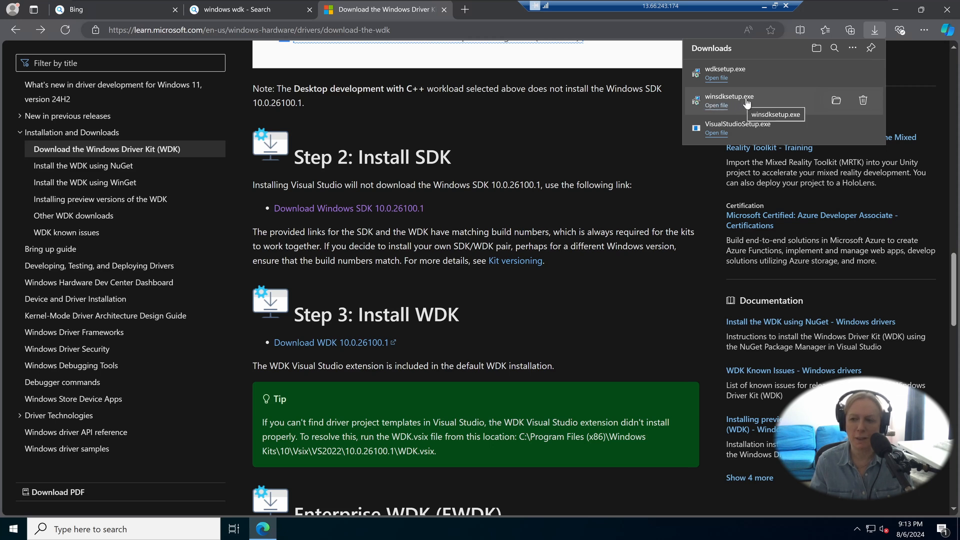
{"action": "left_click", "coordinate": [763, 77]}
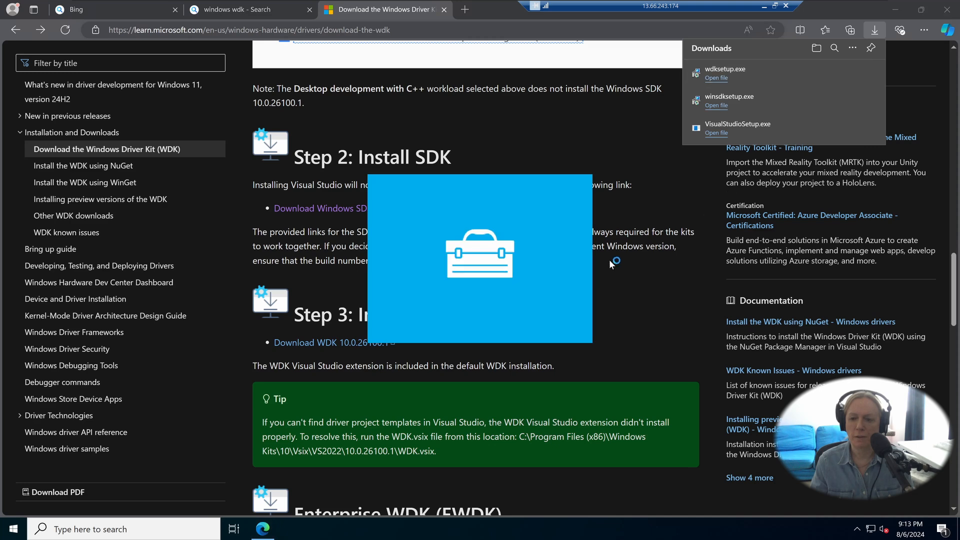
{"action": "left_click", "coordinate": [603, 396]}
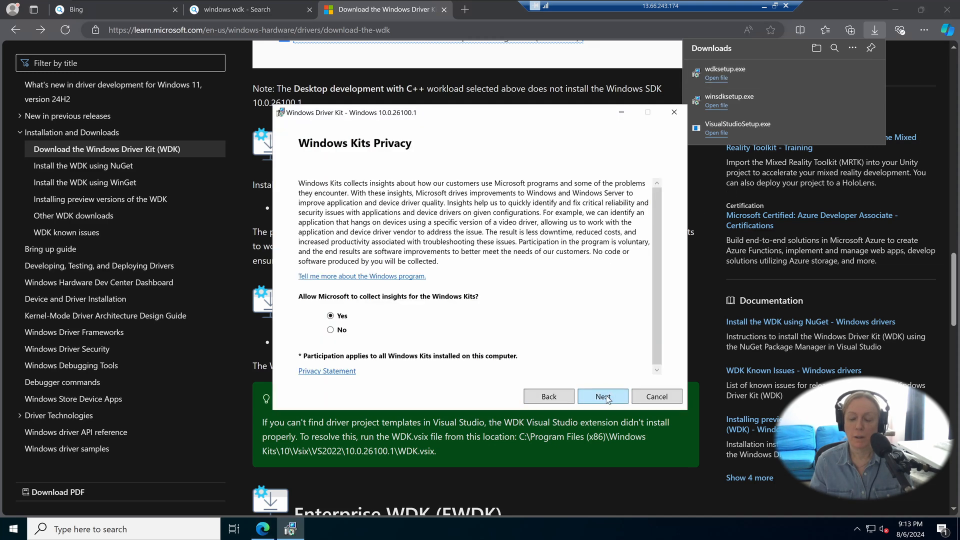
{"action": "left_click", "coordinate": [603, 397]}
{"action": "left_click", "coordinate": [598, 398]}
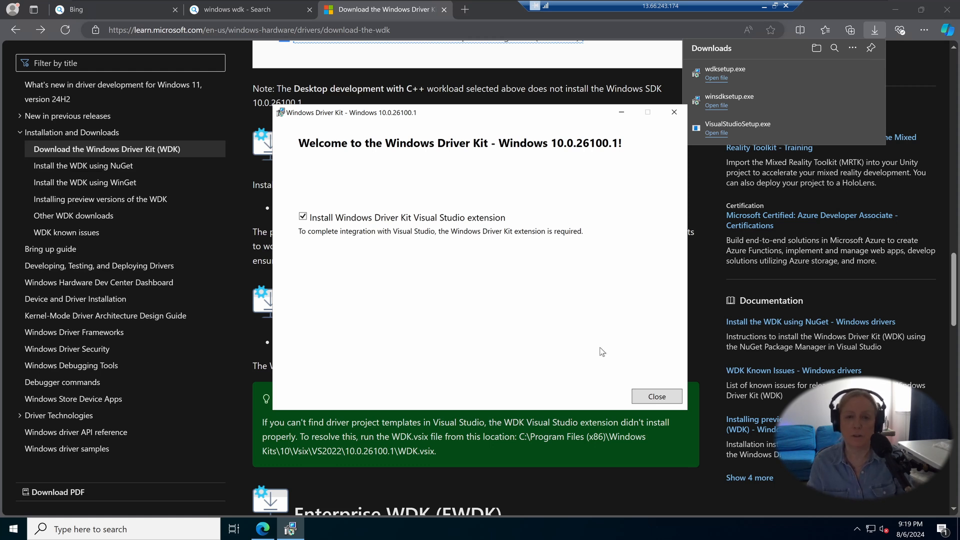
{"action": "left_click", "coordinate": [646, 396]}
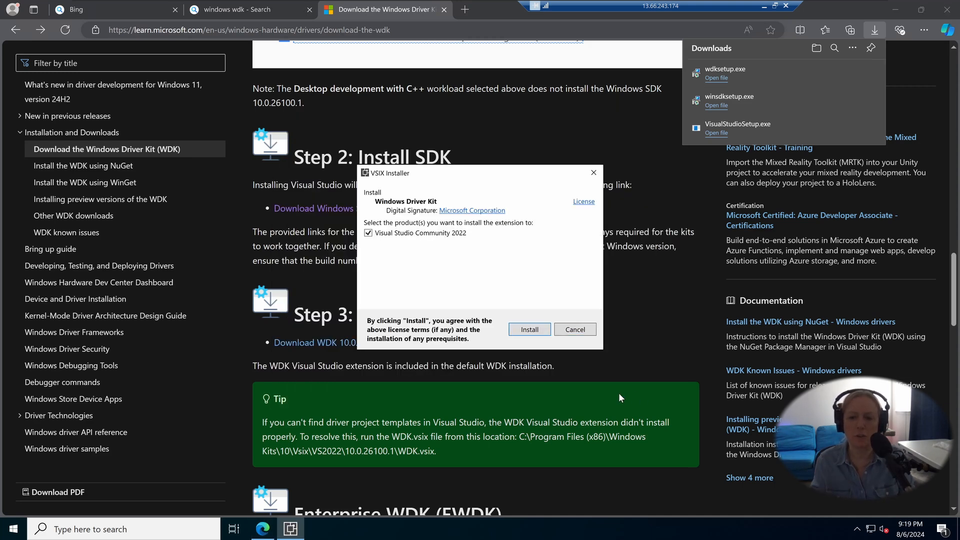
{"action": "left_click", "coordinate": [521, 329]}
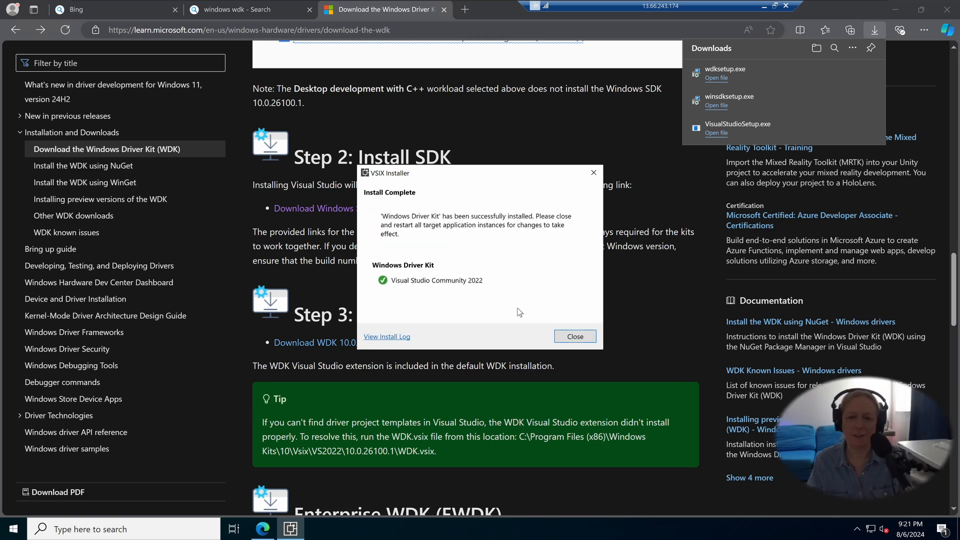
- Close the extension installer and open the KMDF Hello World driver tutorial at its Create a new project steps
{"action": "left_click", "coordinate": [573, 336]}
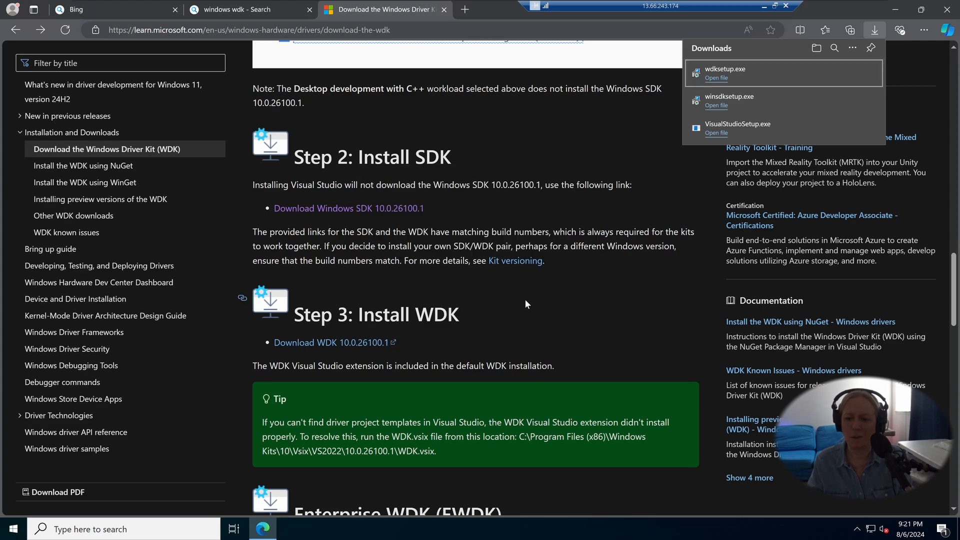
{"action": "scroll", "coordinate": [529, 301], "scroll_direction": "down", "scroll_amount": 10}
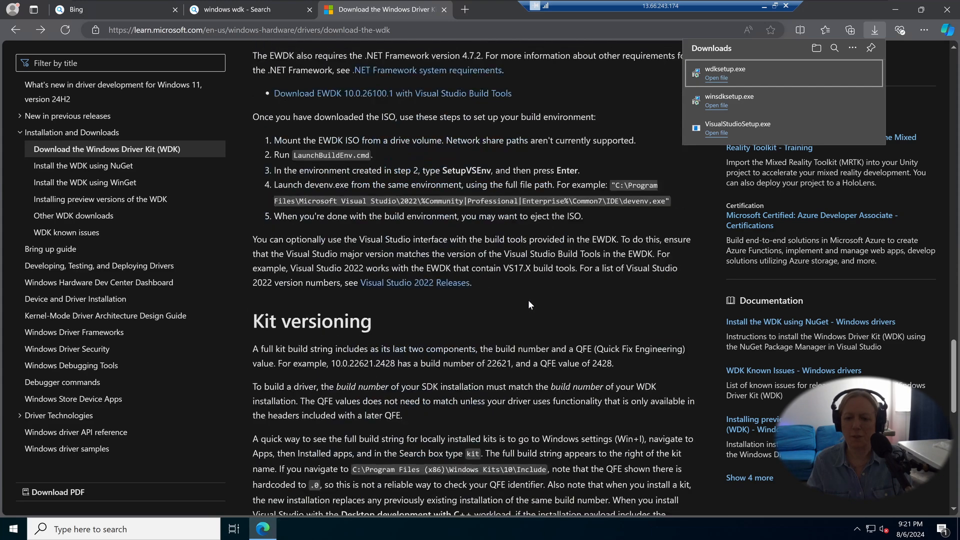
{"action": "scroll", "coordinate": [528, 299], "scroll_direction": "down", "scroll_amount": 6}
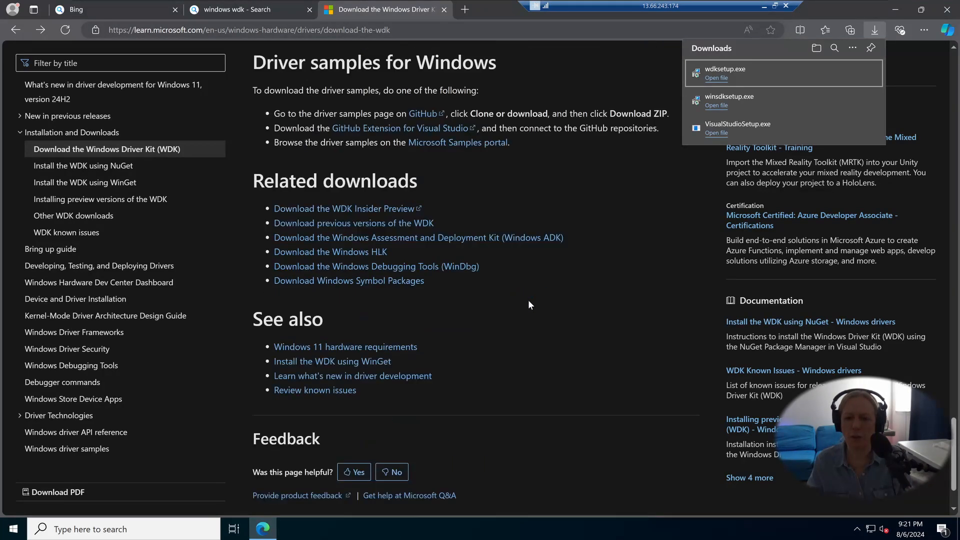
{"action": "scroll", "coordinate": [528, 299], "scroll_direction": "up", "scroll_amount": 1}
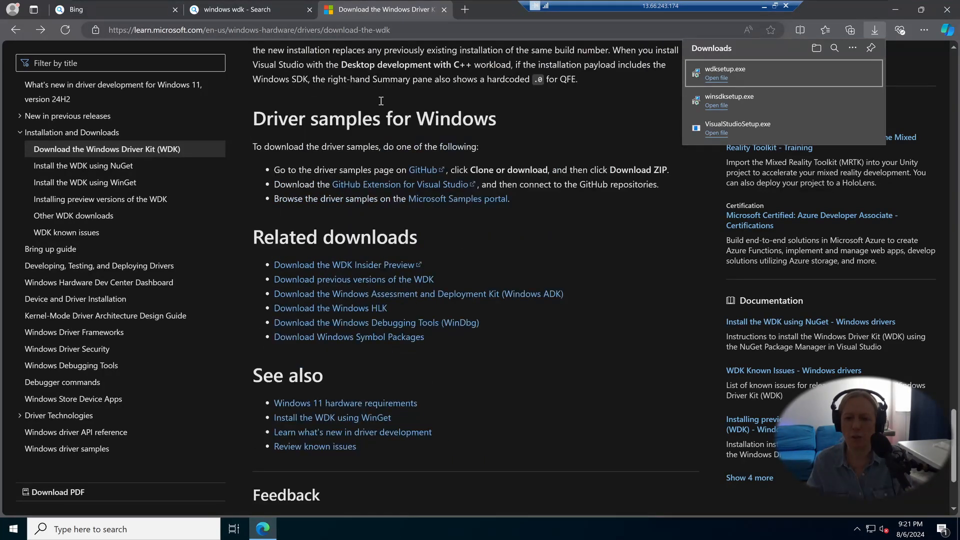
{"action": "left_click", "coordinate": [426, 170]}
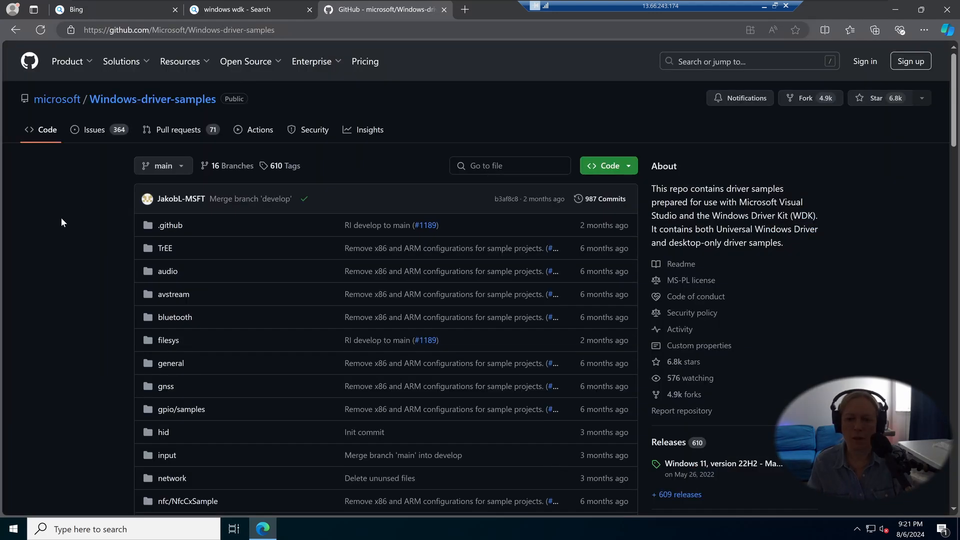
{"action": "scroll", "coordinate": [59, 222], "scroll_direction": "down", "scroll_amount": 10}
{"action": "scroll", "coordinate": [56, 232], "scroll_direction": "down", "scroll_amount": 20}
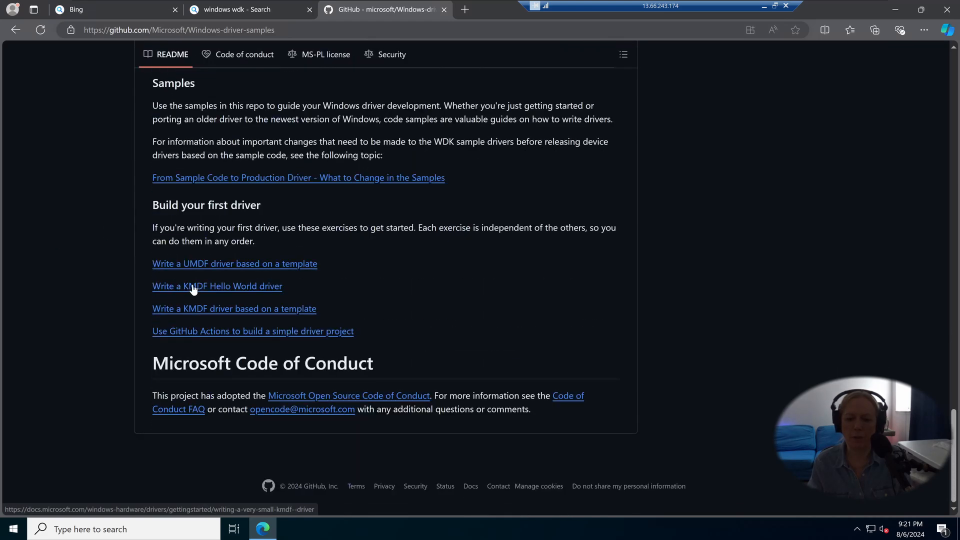
{"action": "left_click", "coordinate": [239, 290]}
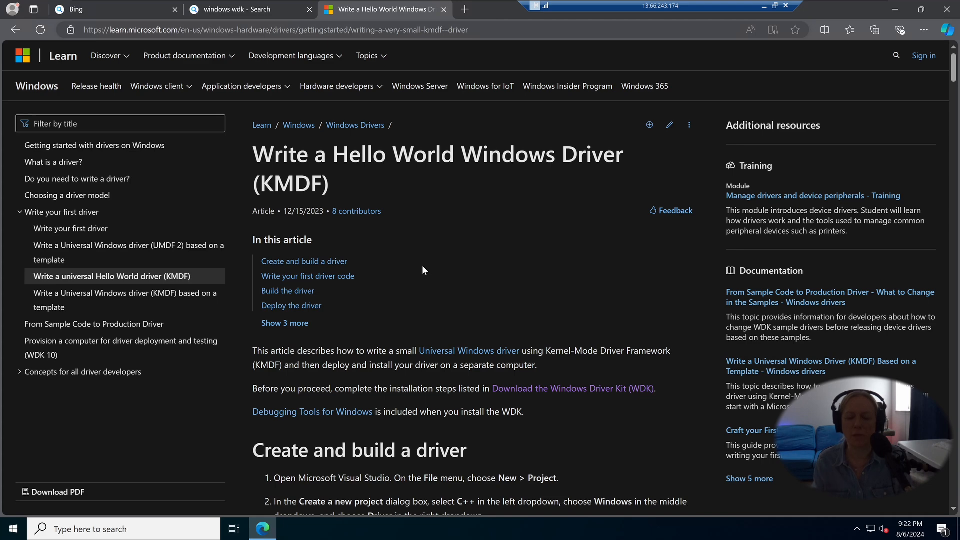
{"action": "scroll", "coordinate": [422, 266], "scroll_direction": "down", "scroll_amount": 5}
{"action": "scroll", "coordinate": [385, 254], "scroll_direction": "down", "scroll_amount": 3}
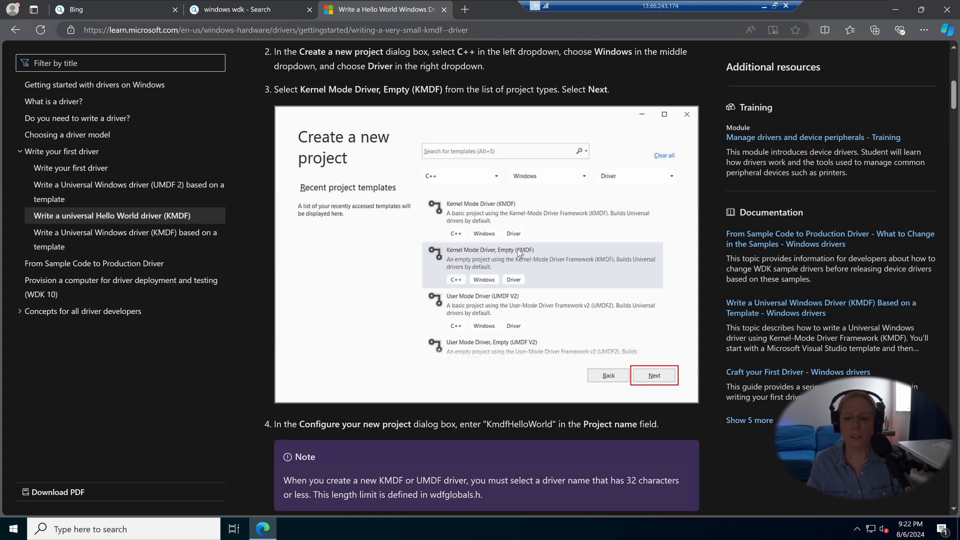
- Search Windows for 'visual studio'
{"action": "key", "text": "alt+Tab"}
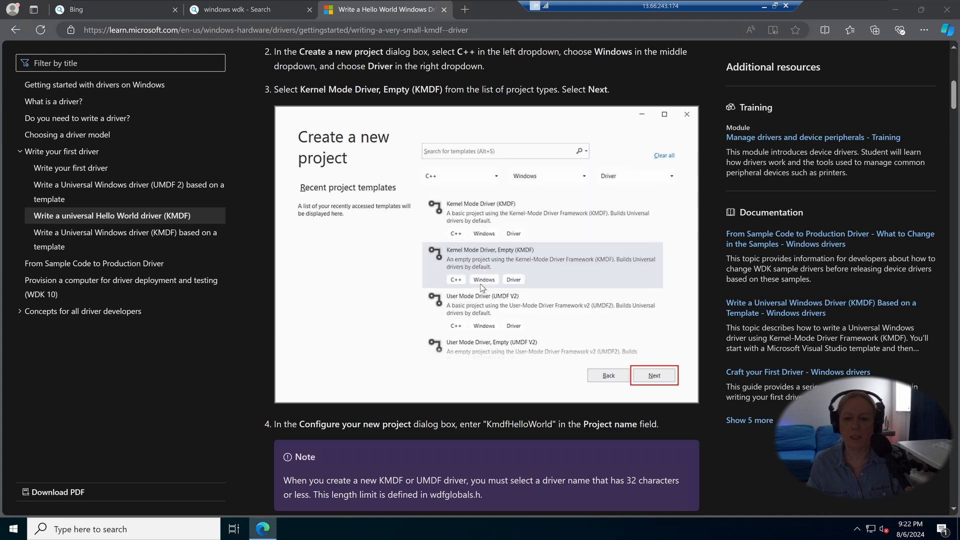
{"action": "key", "text": "super"}
{"action": "type", "text": "vi"}
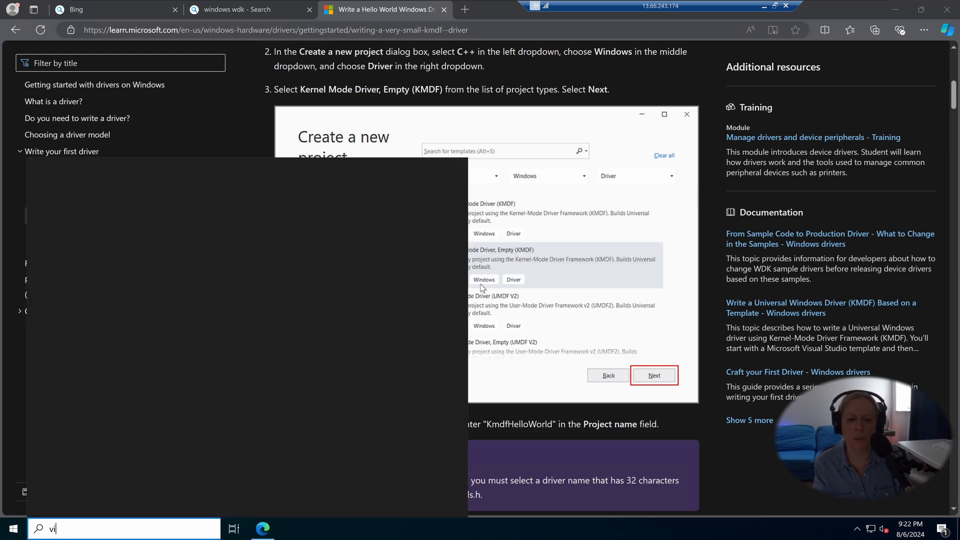
{"action": "type", "text": "sual studio"}
- Launch Visual Studio 2022 and pick the C++/Windows/Driver template Kernel Mode Driver, Empty (KMDF)
{"action": "key", "text": "Return"}
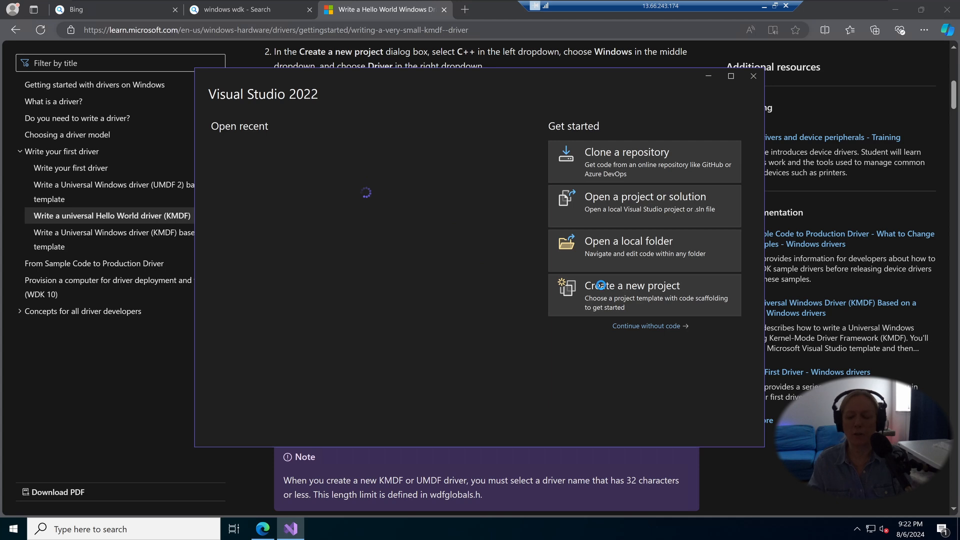
{"action": "left_click", "coordinate": [601, 285]}
{"action": "left_click", "coordinate": [476, 126]}
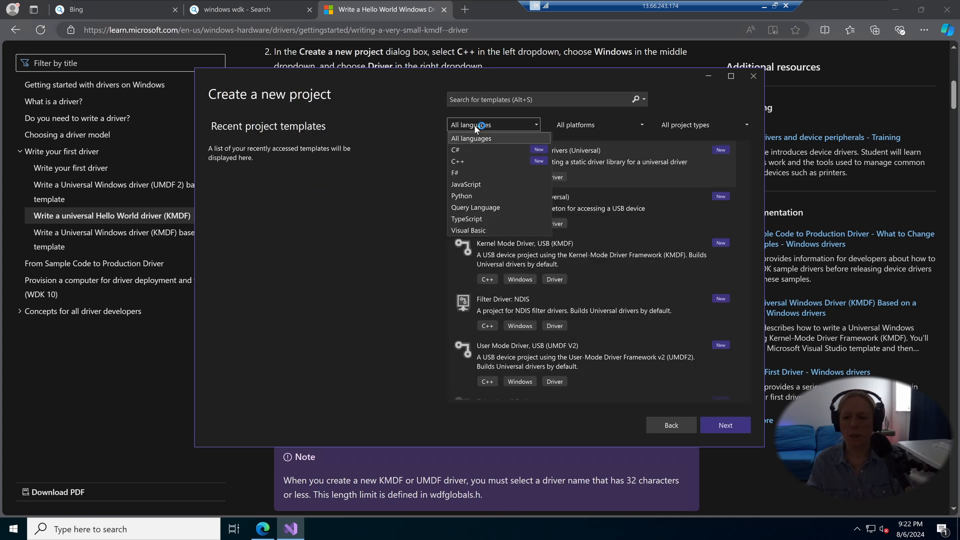
{"action": "left_click", "coordinate": [475, 161]}
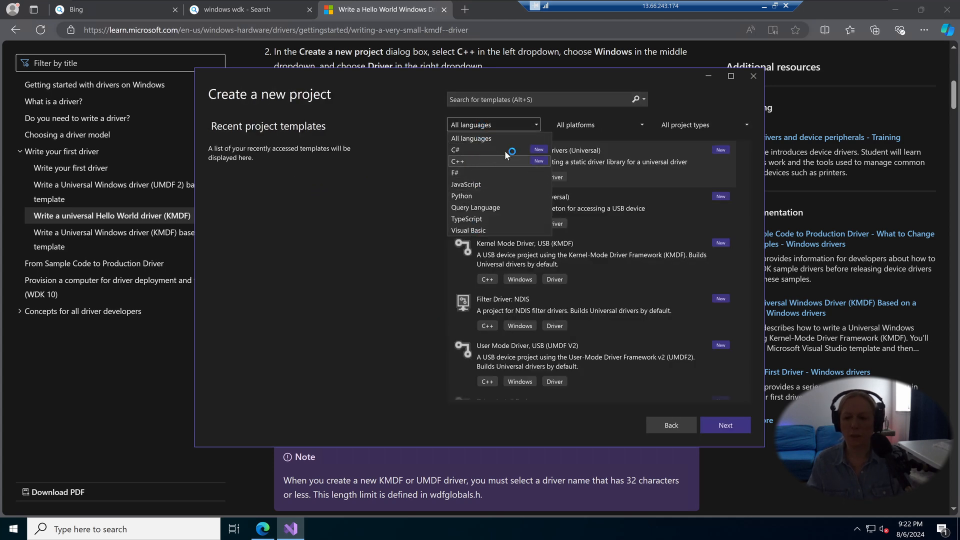
{"action": "left_click", "coordinate": [584, 126]}
{"action": "left_click", "coordinate": [575, 220]}
{"action": "left_click", "coordinate": [703, 125]}
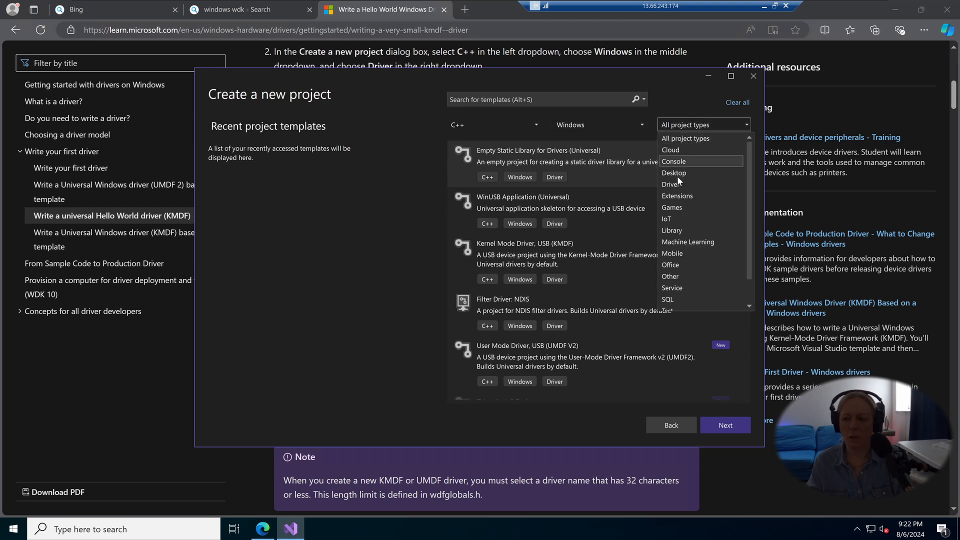
{"action": "left_click", "coordinate": [674, 183]}
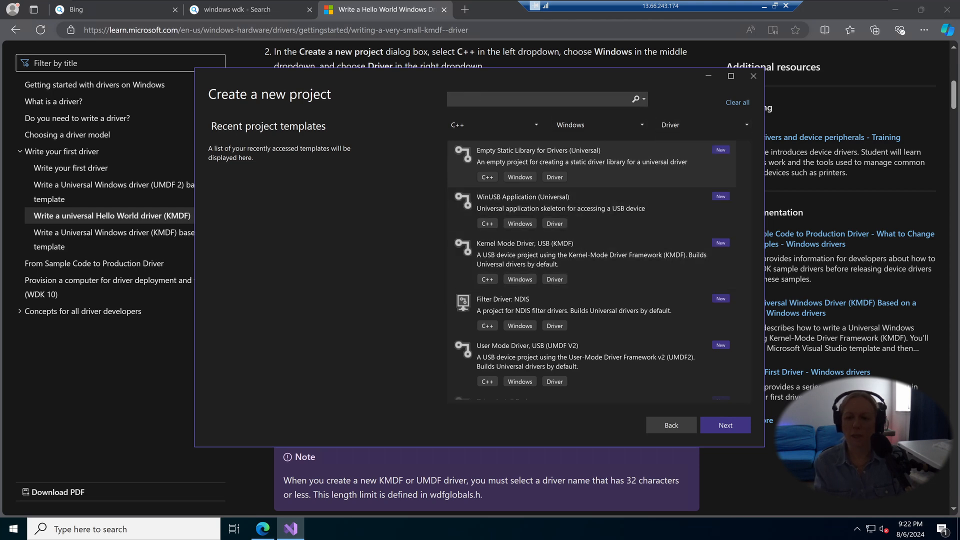
{"action": "type", "text": "empty"}
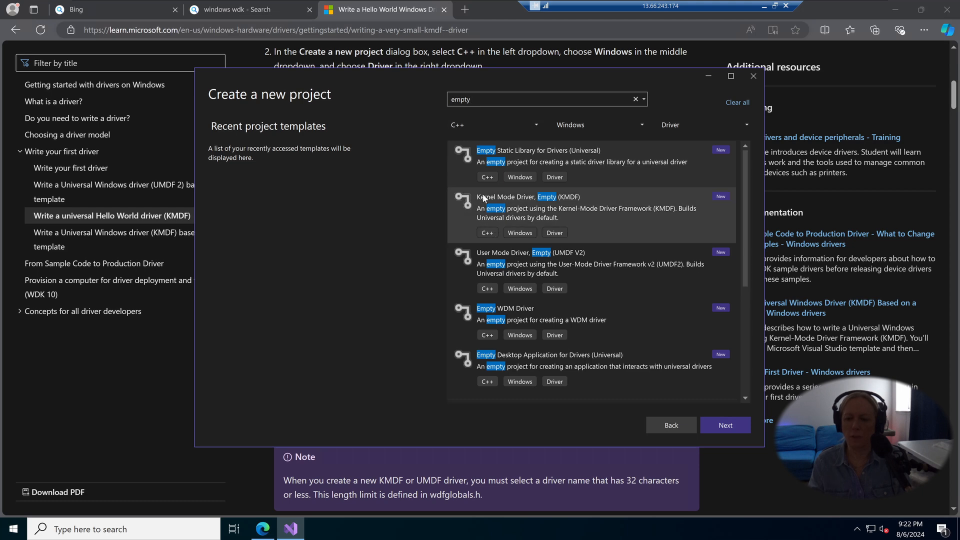
{"action": "left_click", "coordinate": [534, 199]}
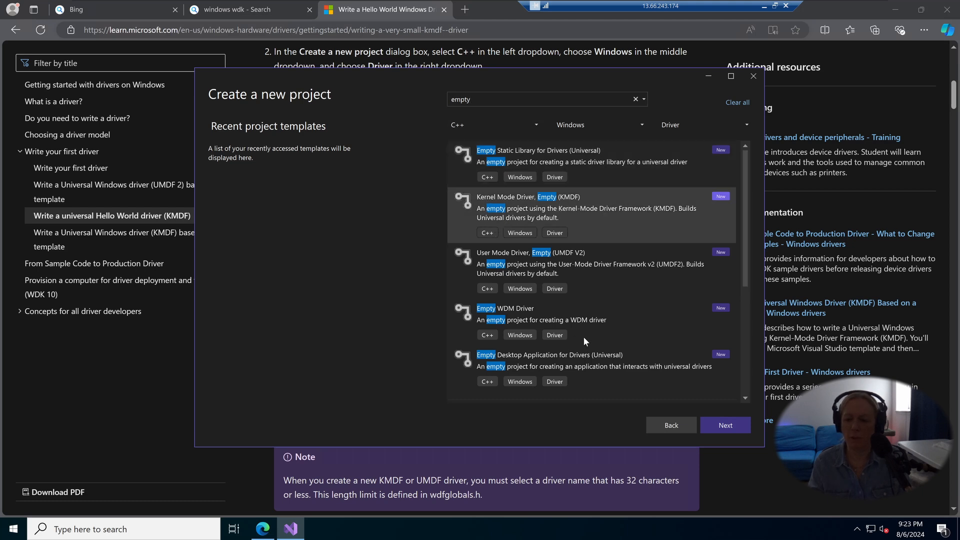
{"action": "left_click", "coordinate": [726, 426]}
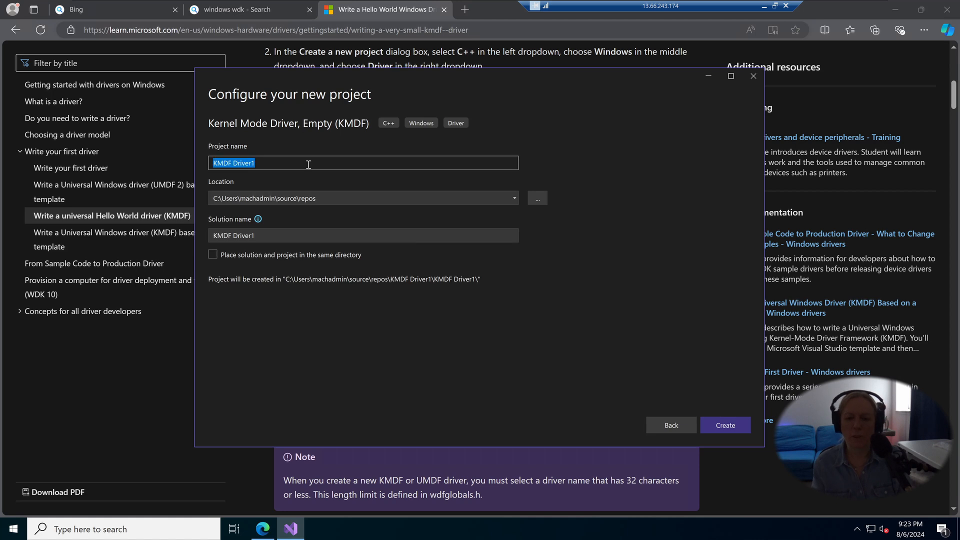
- Name the project kmdrvhw in c:\src, with solution and project in the same directory
{"action": "type", "text": "kmdr"}
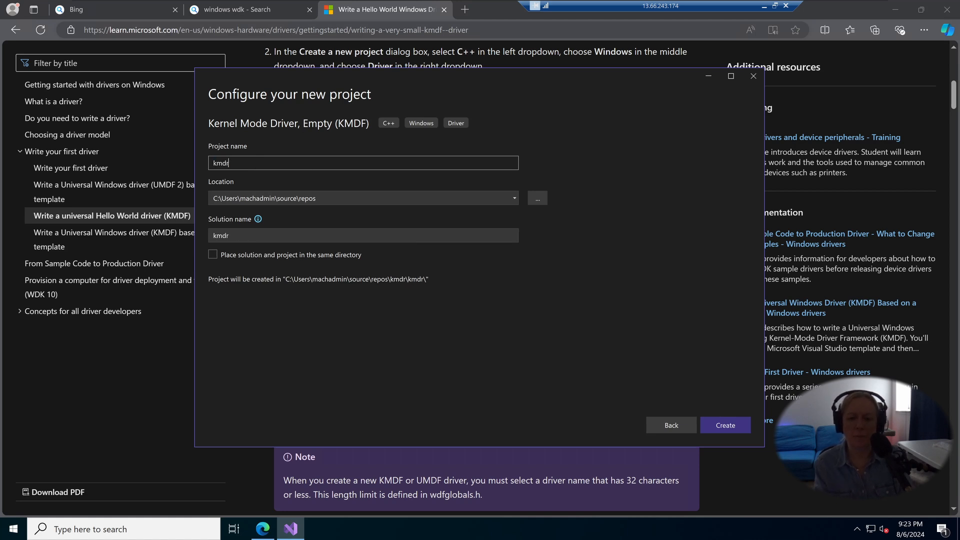
{"action": "type", "text": "vhw"}
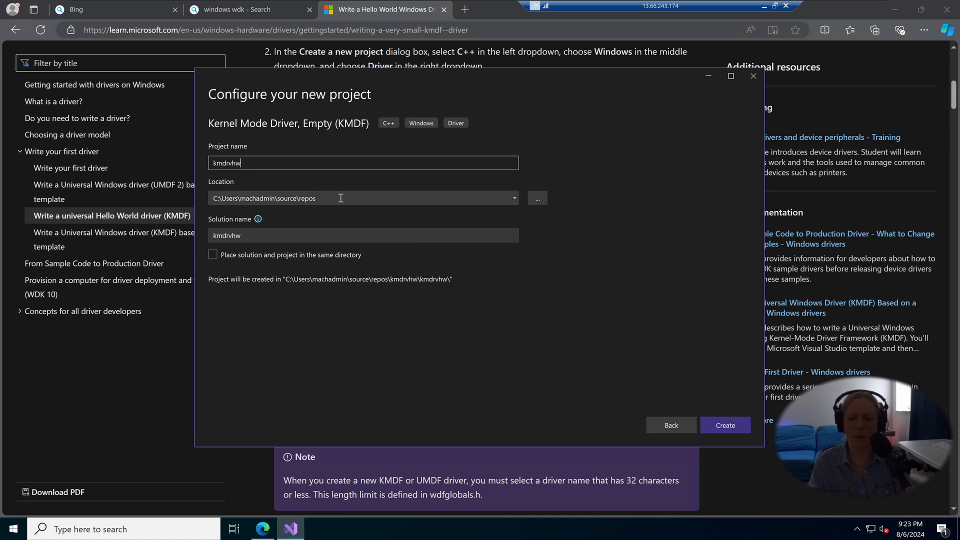
{"action": "key", "text": "Tab"}
{"action": "type", "text": "c:\\src"}
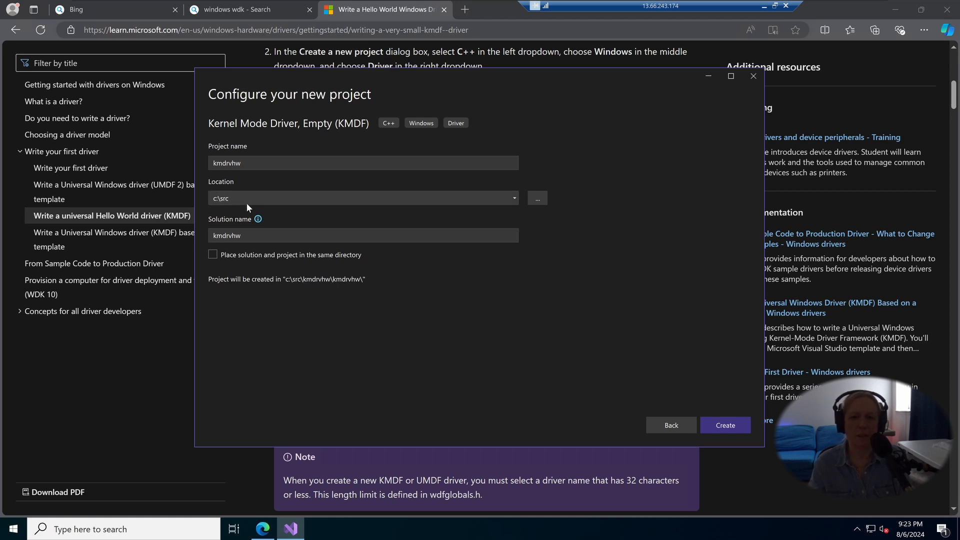
{"action": "left_click", "coordinate": [213, 254]}
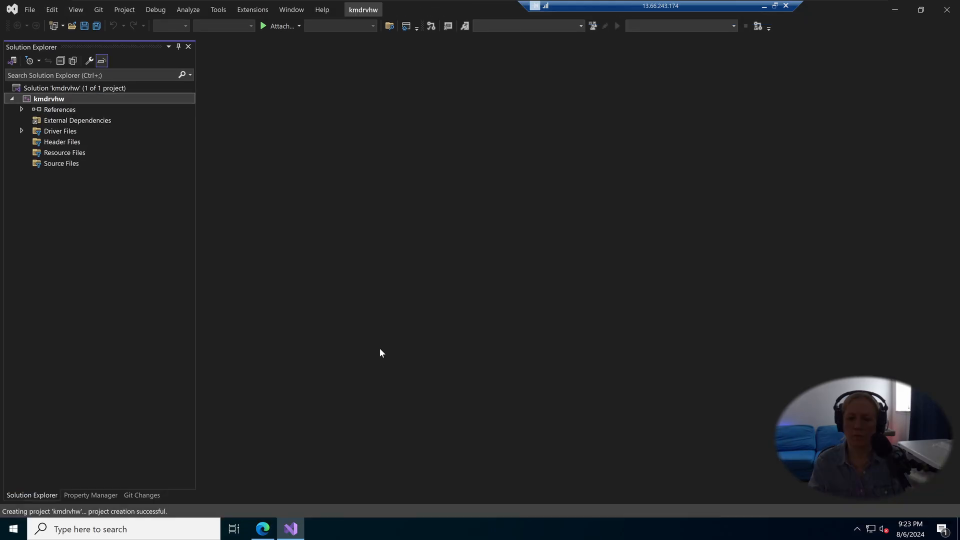
- Add a new driver.c file under Source Files
{"action": "right_click", "coordinate": [55, 163]}
{"action": "mouse_move", "coordinate": [85, 167]}
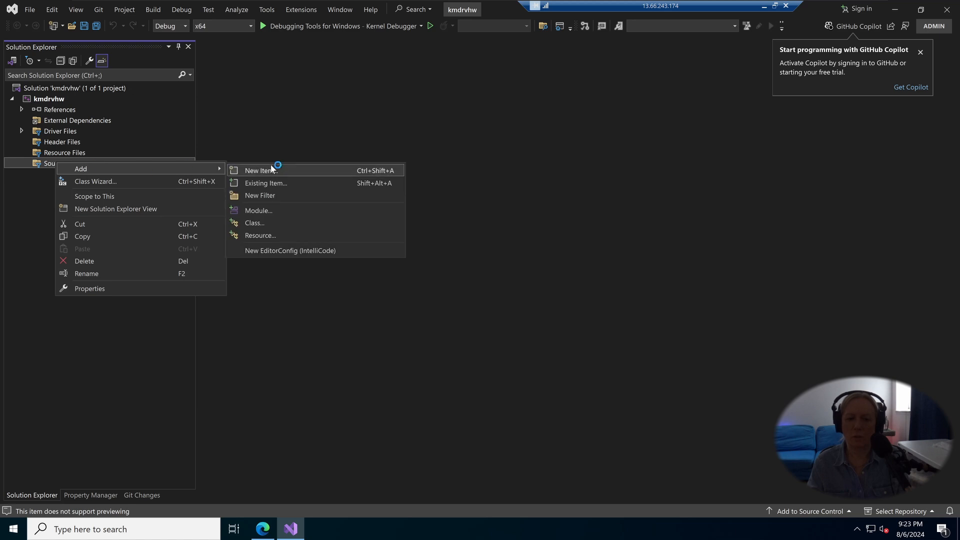
{"action": "left_click", "coordinate": [274, 167]}
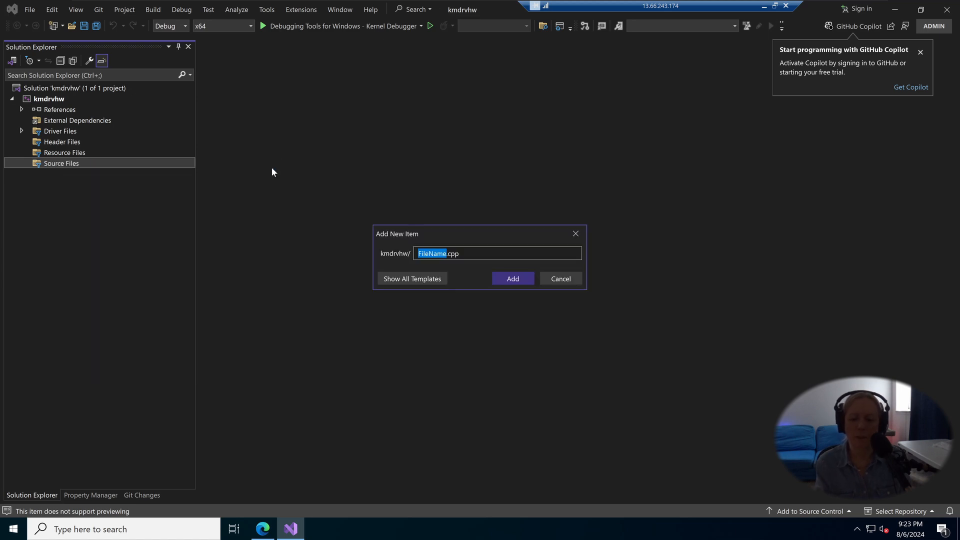
{"action": "type", "text": "driver.c"}
{"action": "key", "text": "Return"}
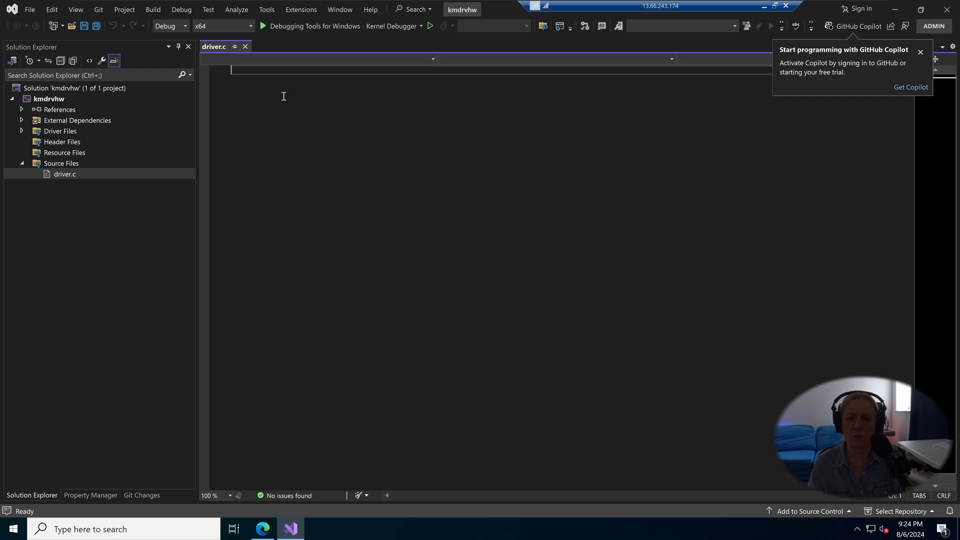
- Copy the complete Driver.c code from the tutorial in Edge
{"action": "key", "text": "alt+Tab"}
{"action": "scroll", "coordinate": [426, 212], "scroll_direction": "down", "scroll_amount": 15}
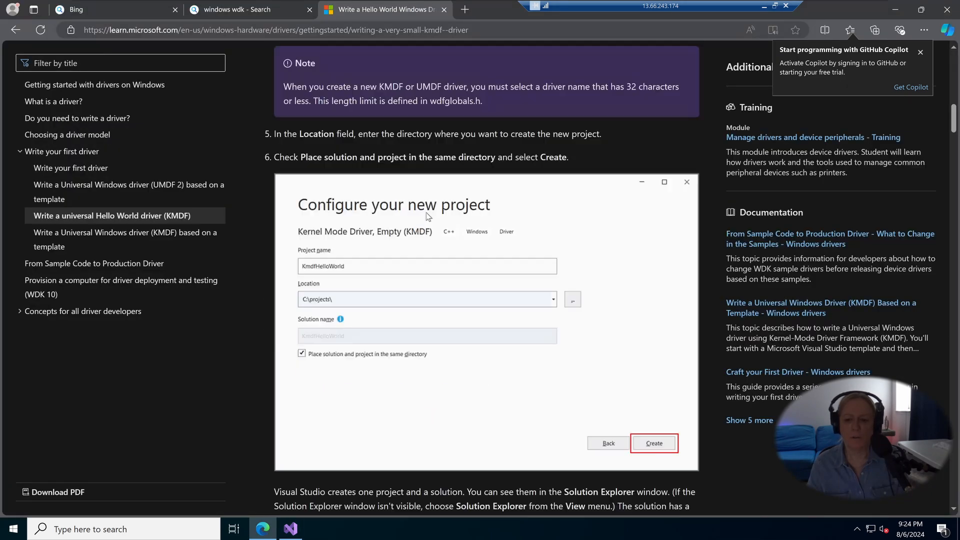
{"action": "scroll", "coordinate": [426, 212], "scroll_direction": "down", "scroll_amount": 20}
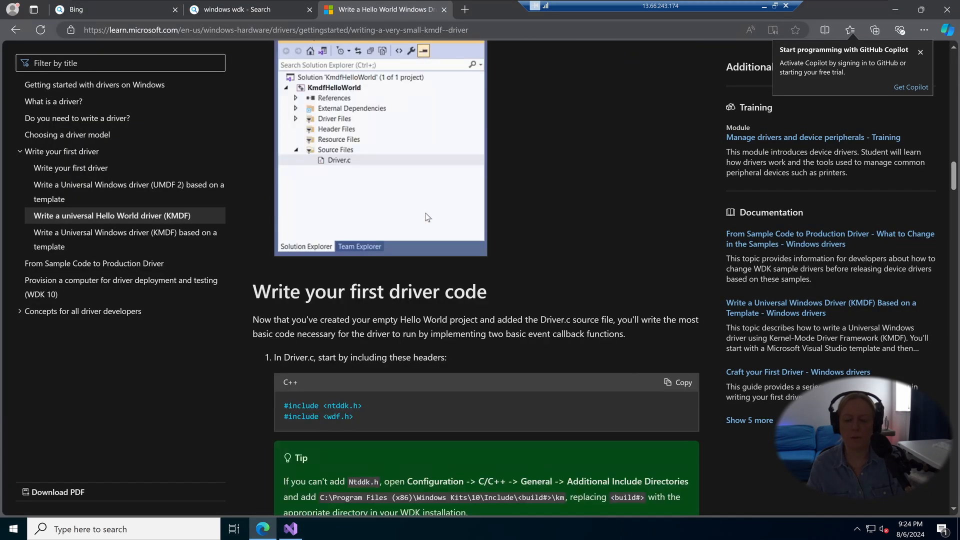
{"action": "scroll", "coordinate": [423, 214], "scroll_direction": "down", "scroll_amount": 20}
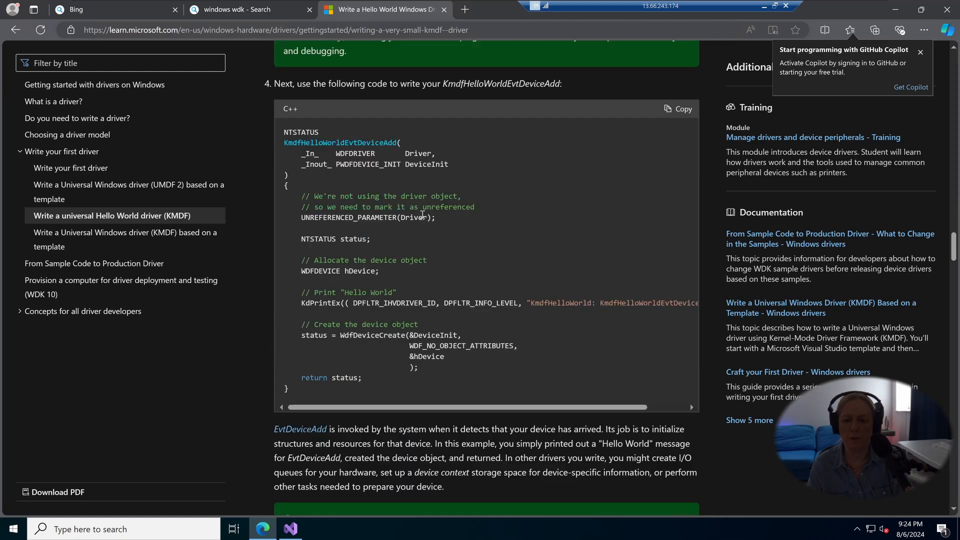
{"action": "scroll", "coordinate": [422, 214], "scroll_direction": "down", "scroll_amount": 5}
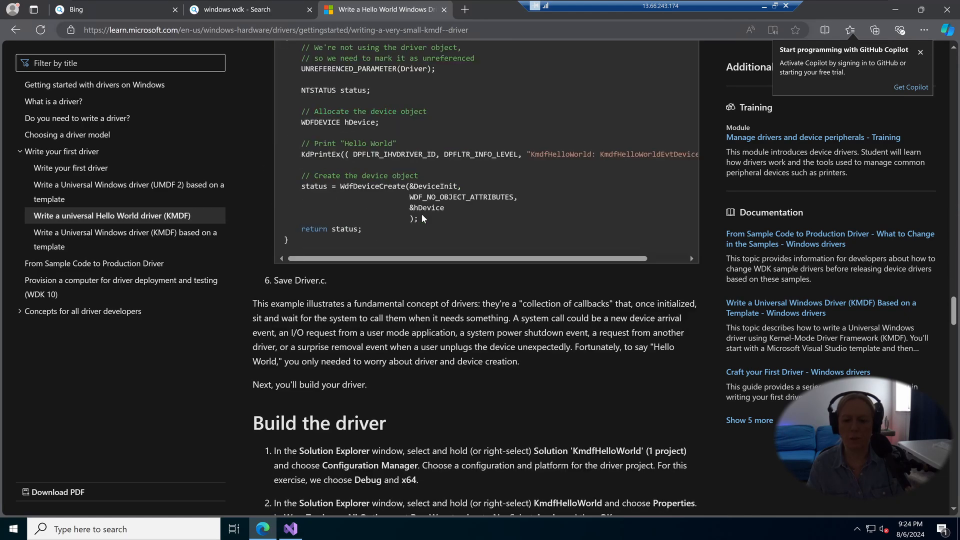
{"action": "scroll", "coordinate": [421, 214], "scroll_direction": "up", "scroll_amount": 6}
{"action": "scroll", "coordinate": [423, 215], "scroll_direction": "up", "scroll_amount": 2}
{"action": "scroll", "coordinate": [422, 215], "scroll_direction": "down", "scroll_amount": 2}
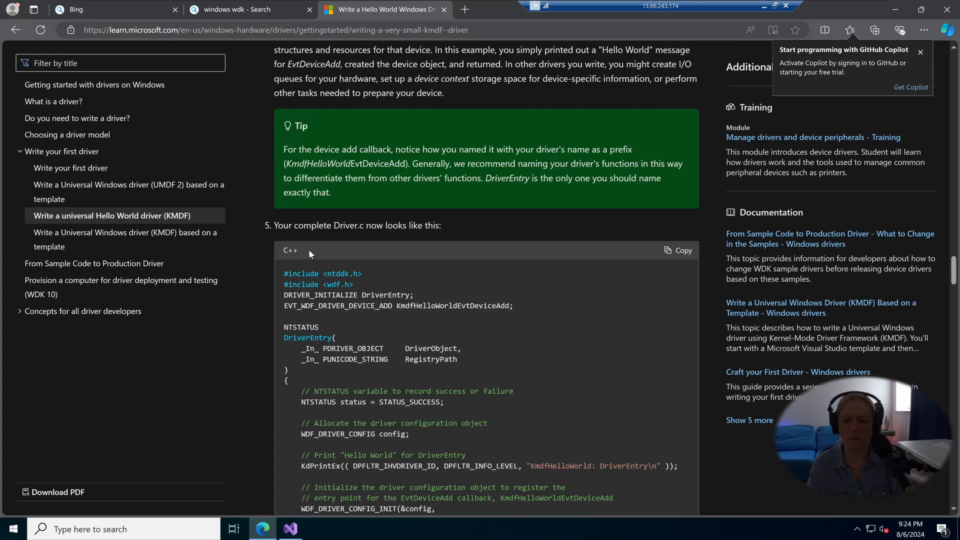
{"action": "left_click", "coordinate": [681, 250]}
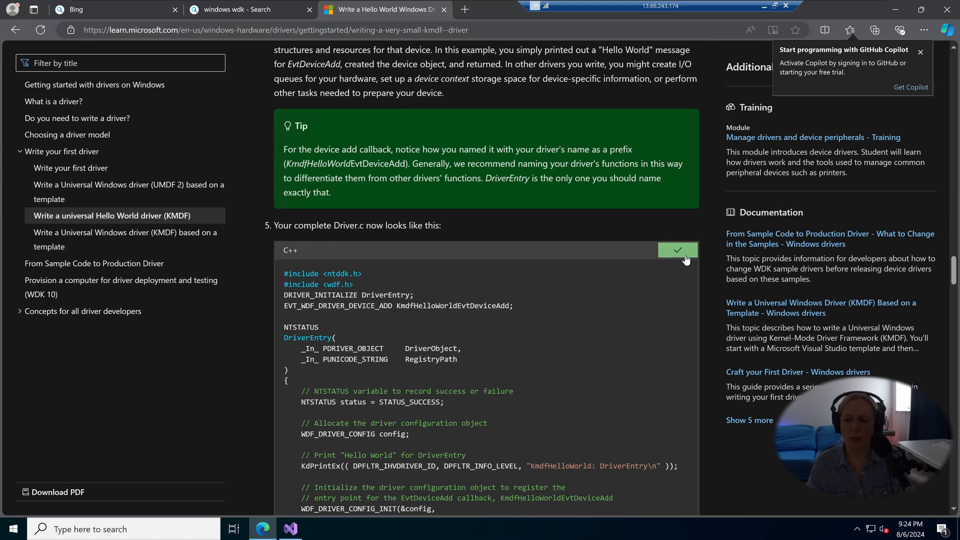
{"action": "key", "text": "alt+Tab"}
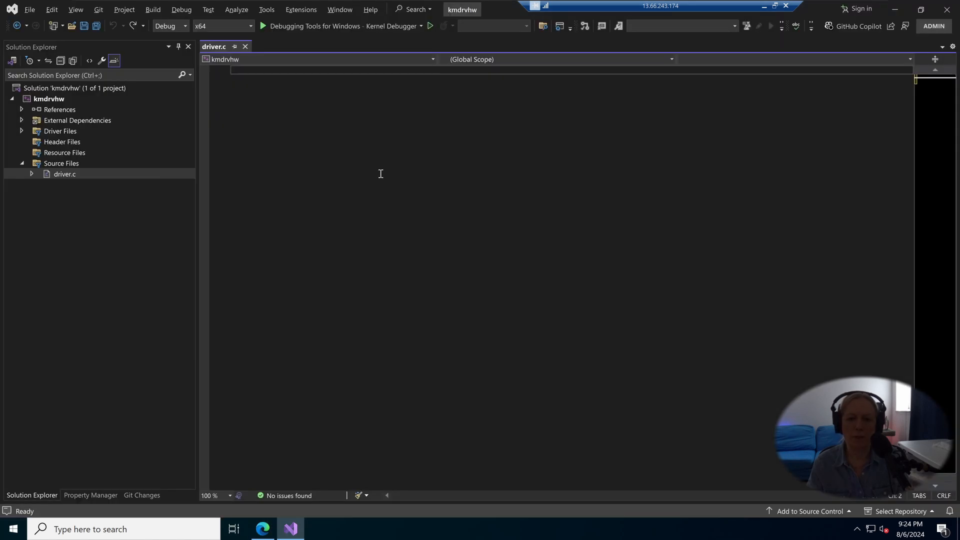
- Paste the tutorial code into driver.c and save it
{"action": "key", "text": "ctrl+v"}
{"action": "scroll", "coordinate": [364, 253], "scroll_direction": "up", "scroll_amount": 6}
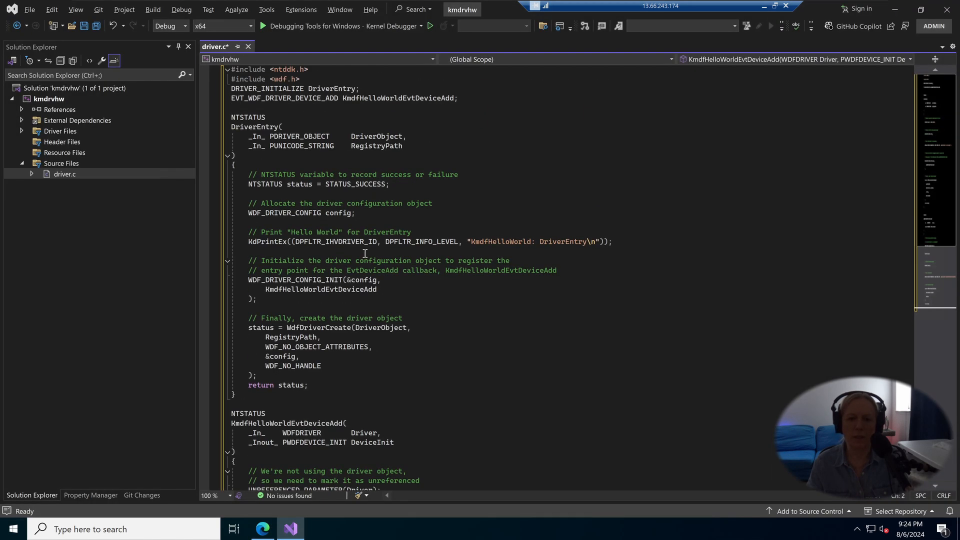
{"action": "key", "text": "ctrl+s"}
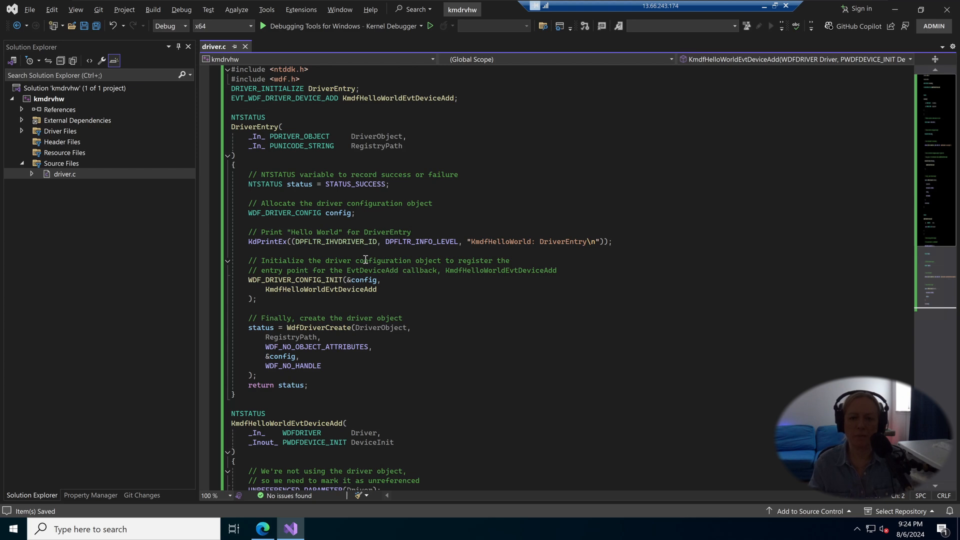
{"action": "left_click", "coordinate": [235, 155]}
- Open kmdrvhw.inf and inspect the Root\kmdrvhw hardware id line
{"action": "left_click", "coordinate": [21, 131]}
{"action": "left_click", "coordinate": [64, 144]}
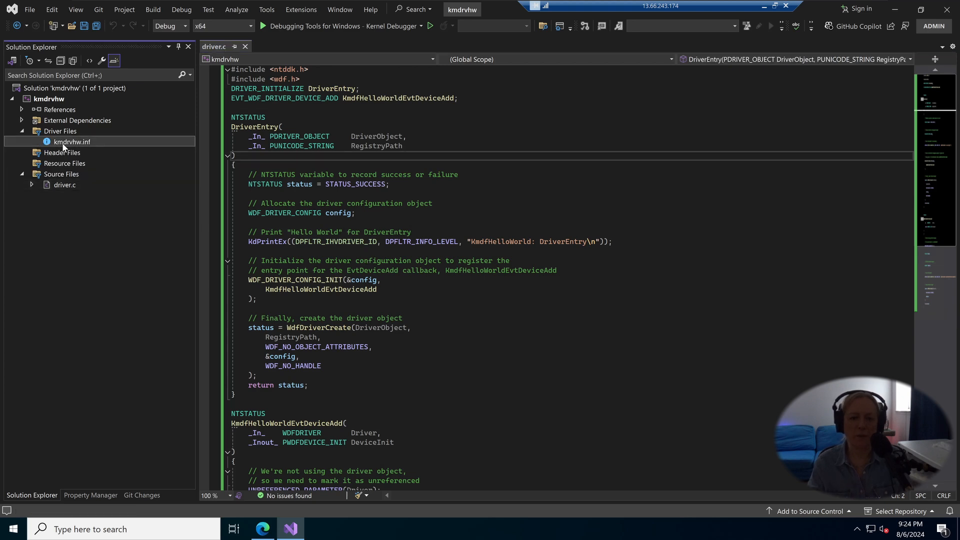
{"action": "left_click", "coordinate": [402, 217]}
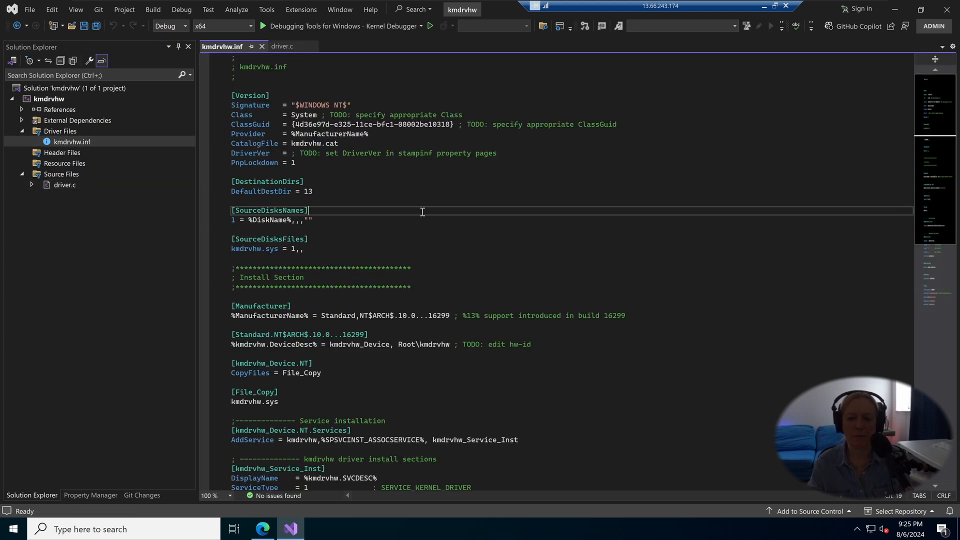
{"action": "left_click_drag", "start_coordinate": [399, 345], "coordinate": [452, 346]}
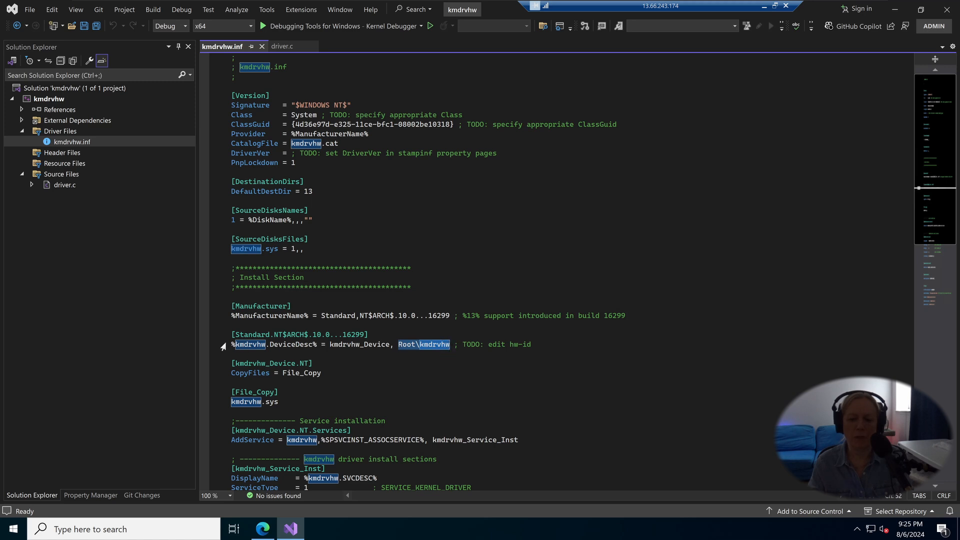
{"action": "double_click", "coordinate": [292, 346]}
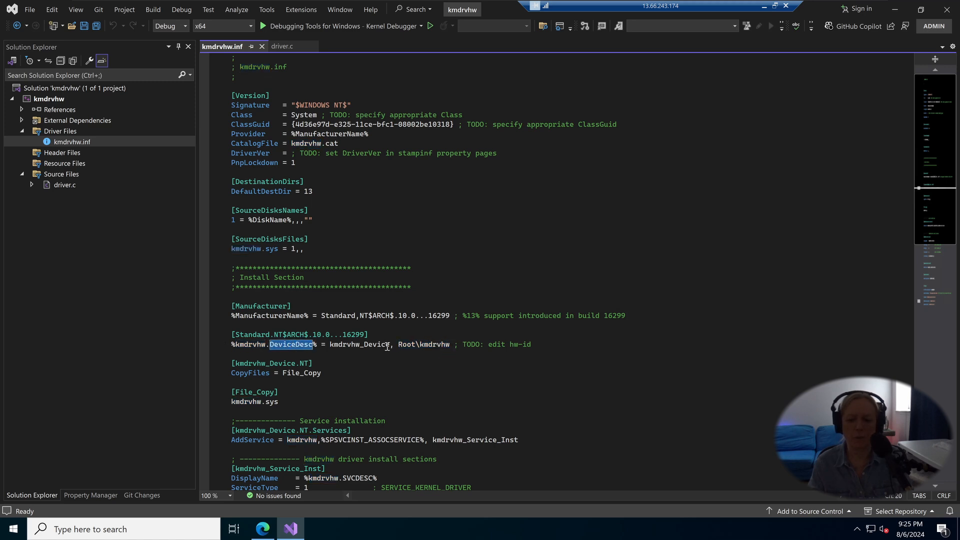
{"action": "left_click", "coordinate": [459, 345]}
{"action": "left_click_drag", "start_coordinate": [465, 345], "coordinate": [547, 345]}
{"action": "left_click", "coordinate": [507, 346]}
{"action": "left_click_drag", "start_coordinate": [399, 345], "coordinate": [454, 344]}
- Replace the manufacturer name placeholder with 'Example Company' and save the INF
{"action": "scroll", "coordinate": [458, 374], "scroll_direction": "down", "scroll_amount": 10}
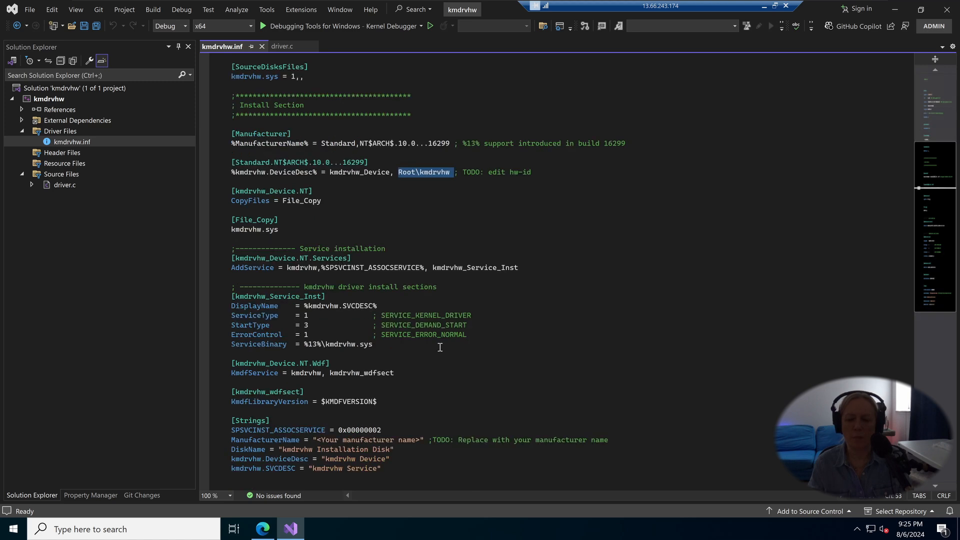
{"action": "left_click", "coordinate": [318, 326]}
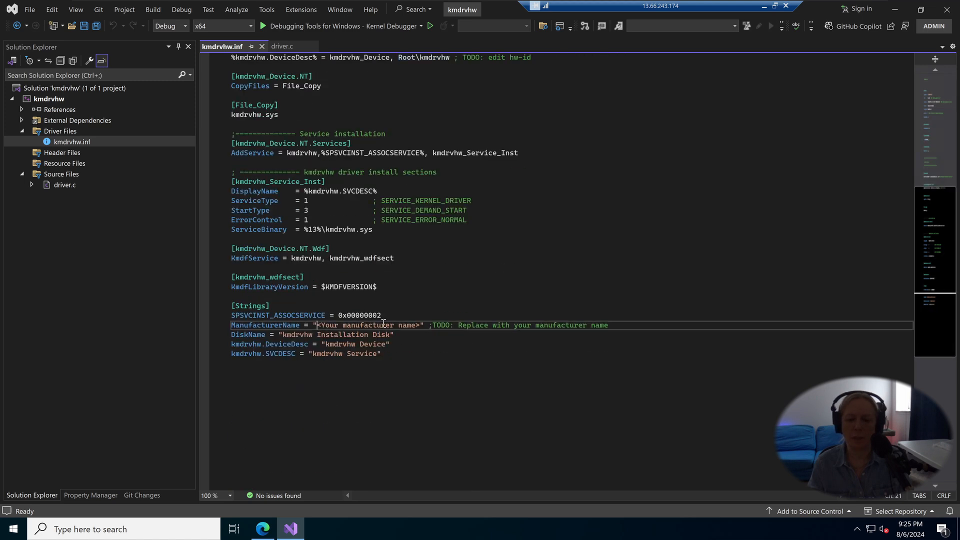
{"action": "left_click", "coordinate": [420, 326], "text": "shift"}
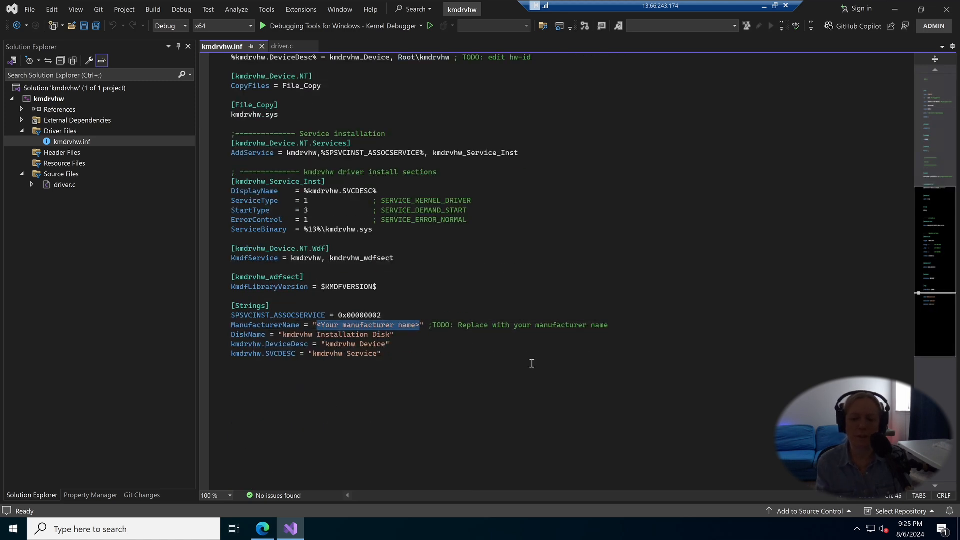
{"action": "type", "text": "Example"}
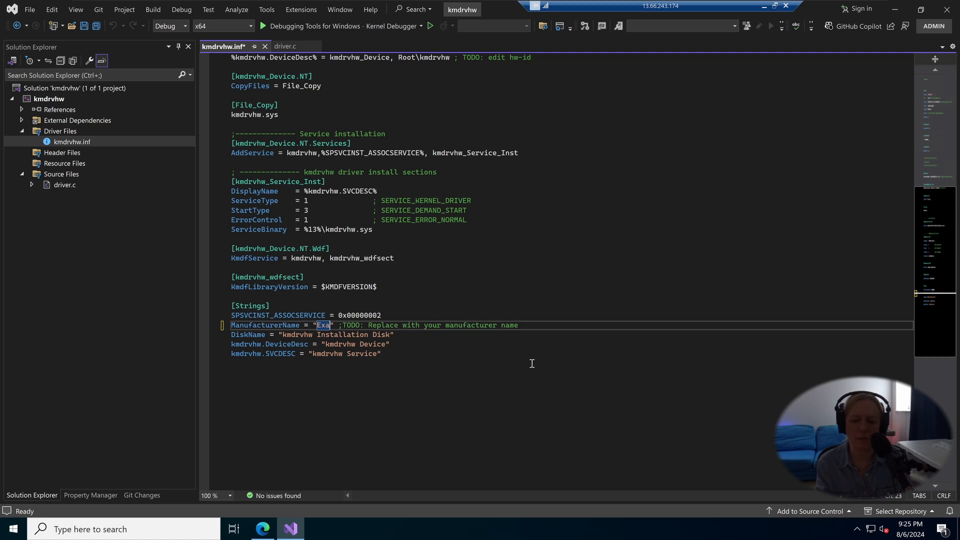
{"action": "type", "text": " Company"}
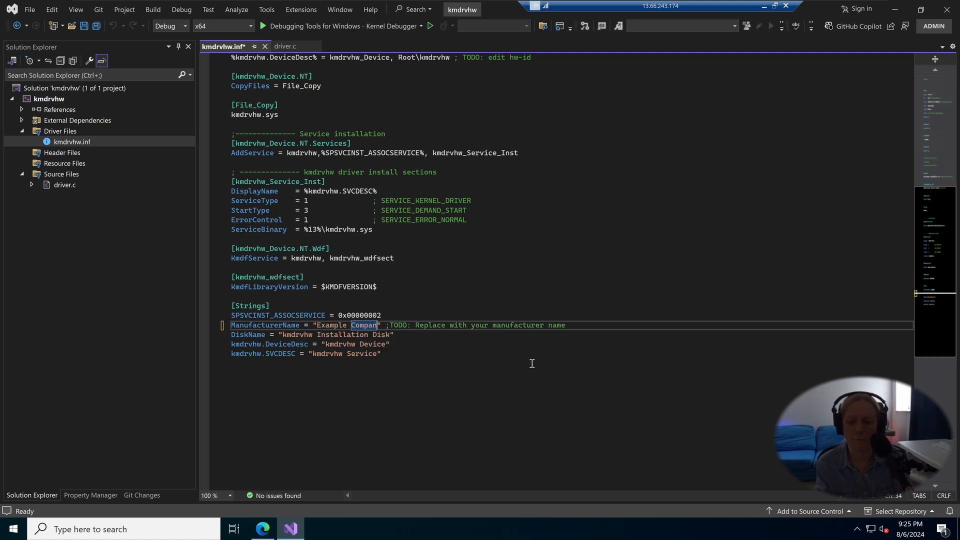
{"action": "left_click", "coordinate": [421, 365]}
{"action": "key", "text": "ctrl+s"}
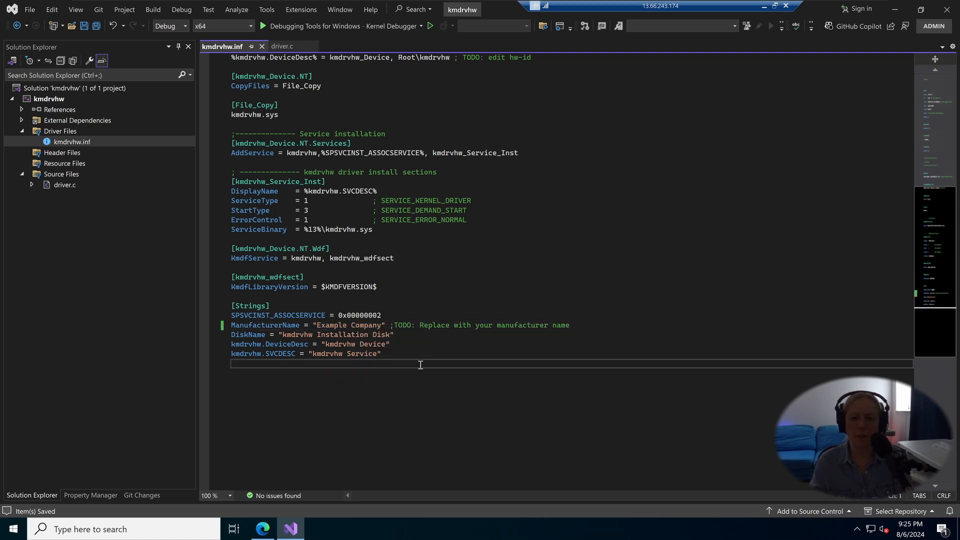
- Build the kmdrvhw driver solution
{"action": "left_click", "coordinate": [153, 10]}
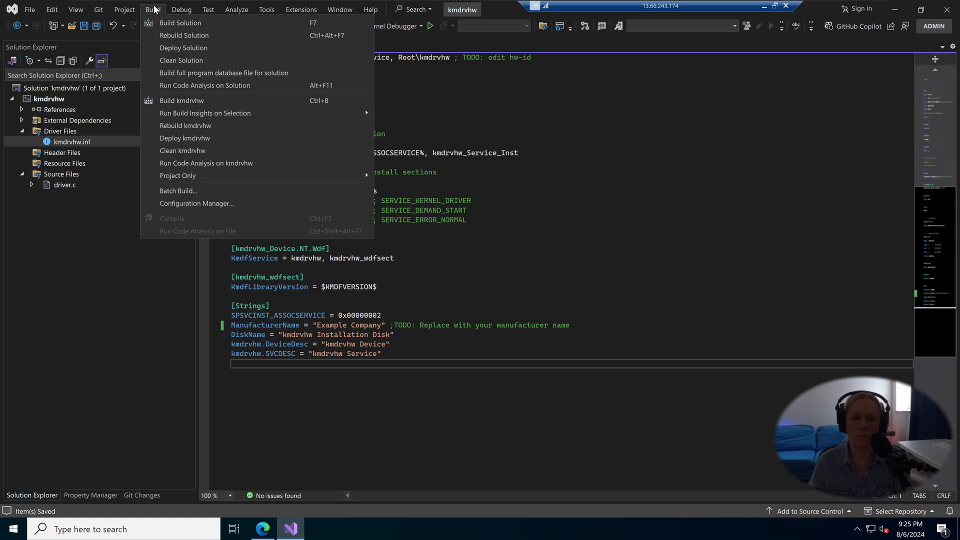
{"action": "left_click", "coordinate": [168, 23]}
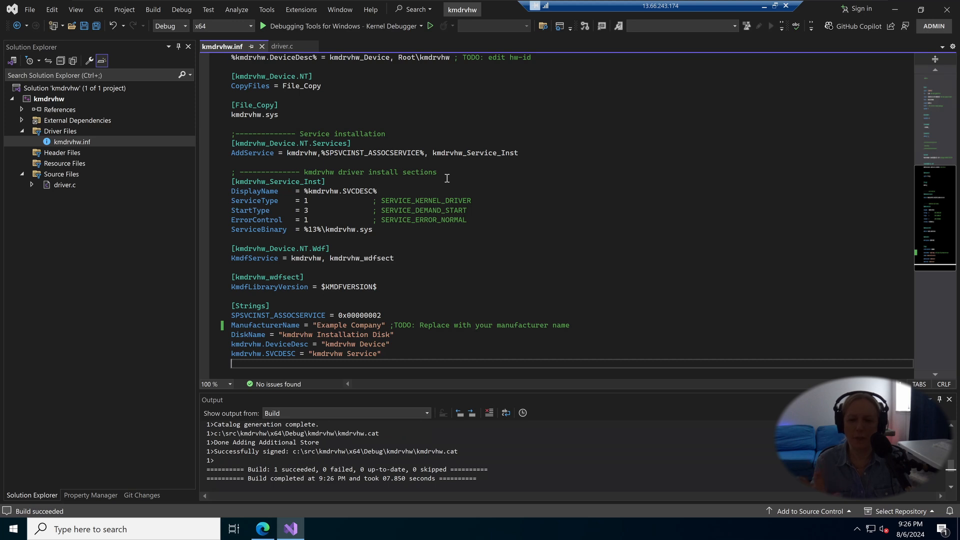
{"action": "left_click", "coordinate": [370, 229]}
- Add a new target device named mach2 with host name mach2, then window the mach1 session
{"action": "left_click", "coordinate": [291, 9]}
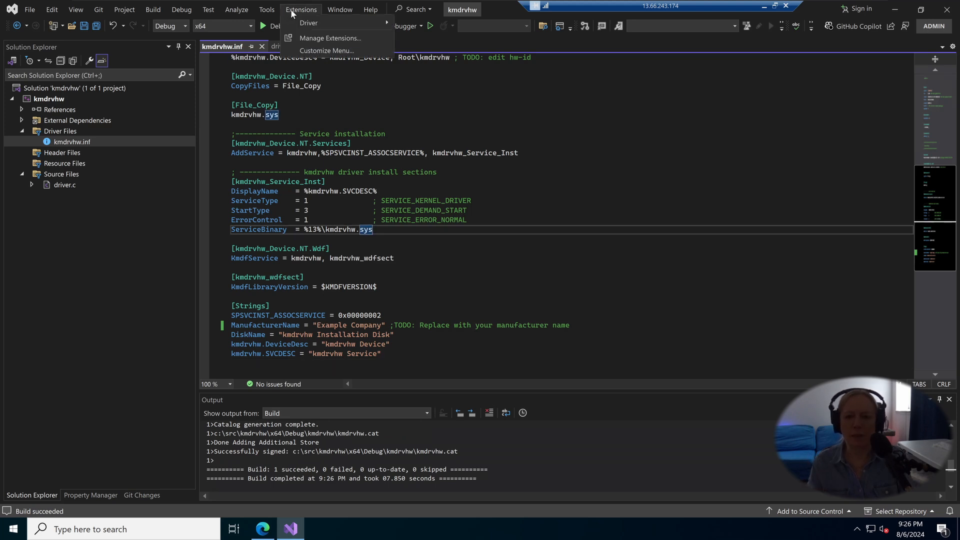
{"action": "mouse_move", "coordinate": [306, 23]}
{"action": "mouse_move", "coordinate": [440, 22]}
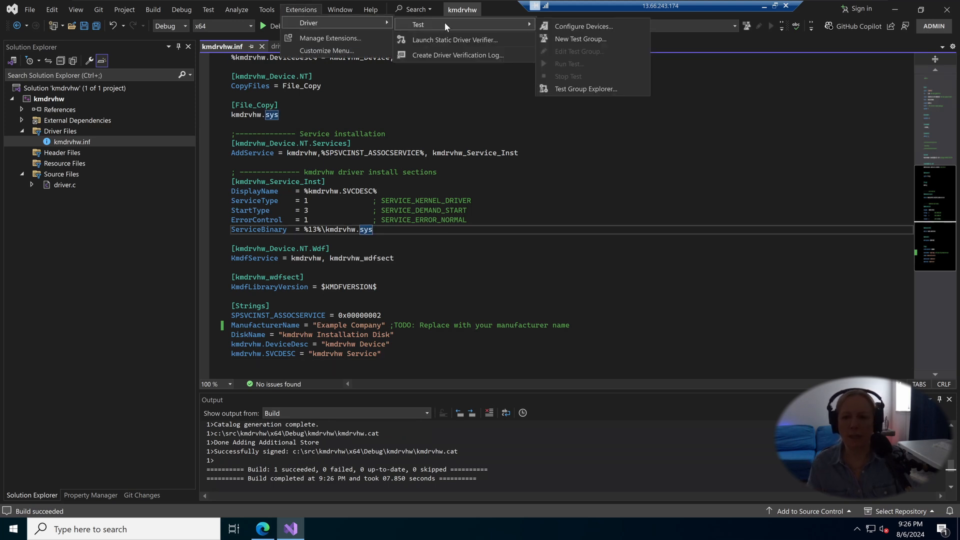
{"action": "left_click", "coordinate": [570, 25]}
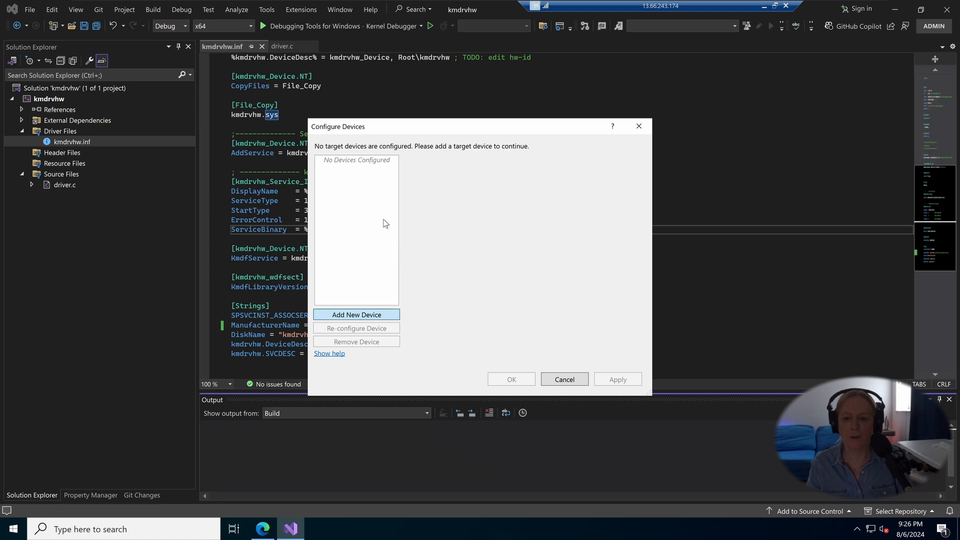
{"action": "key", "text": "Return"}
{"action": "type", "text": "mach2"}
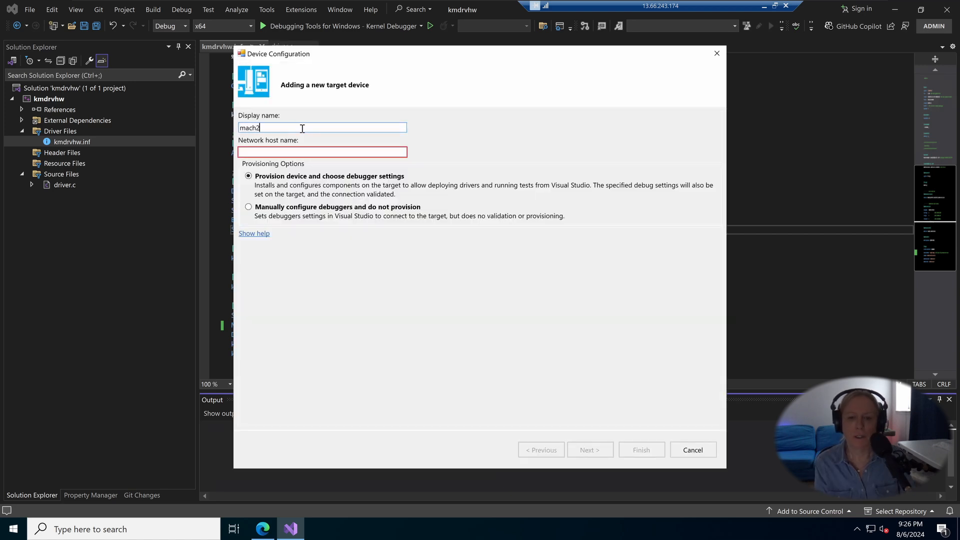
{"action": "key", "text": "Tab"}
{"action": "type", "text": "mach2"}
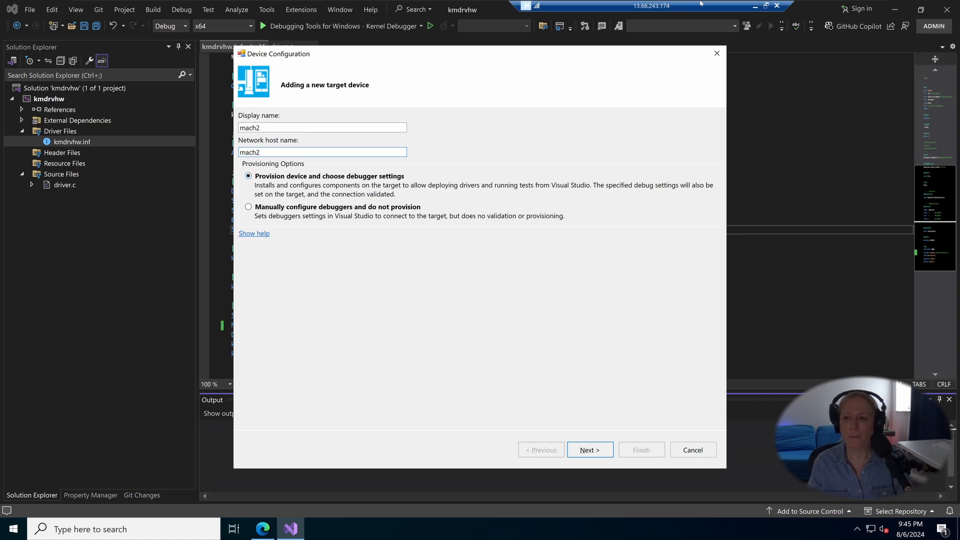
{"action": "mouse_move", "coordinate": [693, 7]}
{"action": "left_mouse_down"}
{"action": "mouse_move", "coordinate": [715, 8]}
{"action": "mouse_move", "coordinate": [690, 6]}
{"action": "mouse_move", "coordinate": [698, 7]}
{"action": "left_mouse_up"}
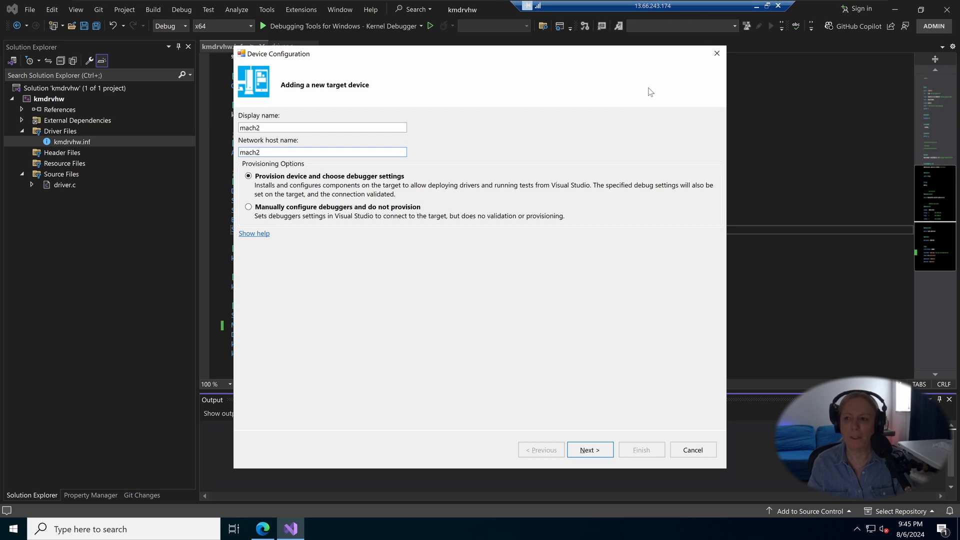
{"action": "left_click", "coordinate": [767, 7]}
- Move and enlarge the mach1 session window on the right at nearly full height
{"action": "mouse_move", "coordinate": [554, 18]}
{"action": "left_mouse_down"}
{"action": "mouse_move", "coordinate": [560, 36]}
{"action": "mouse_move", "coordinate": [564, 27]}
{"action": "left_mouse_up"}
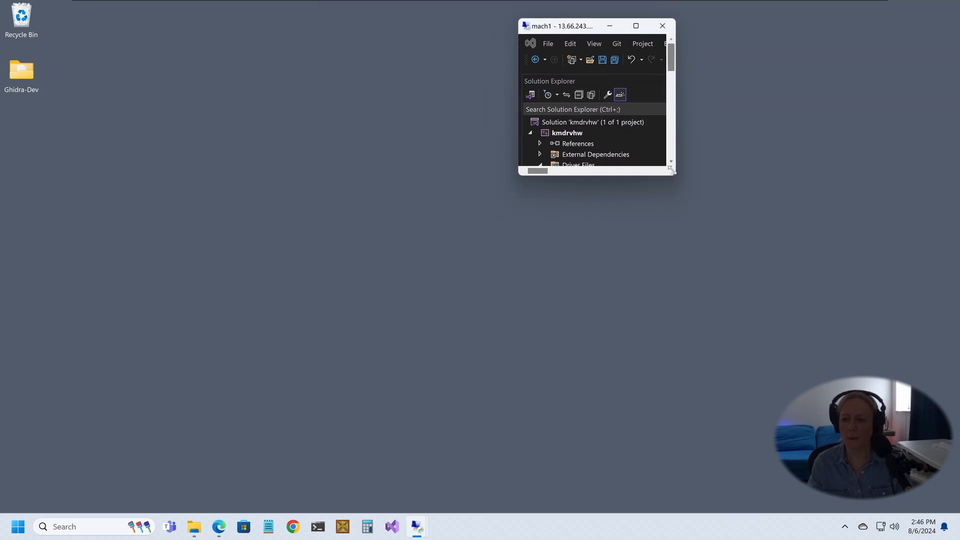
{"action": "left_click_drag", "start_coordinate": [672, 166], "coordinate": [946, 501]}
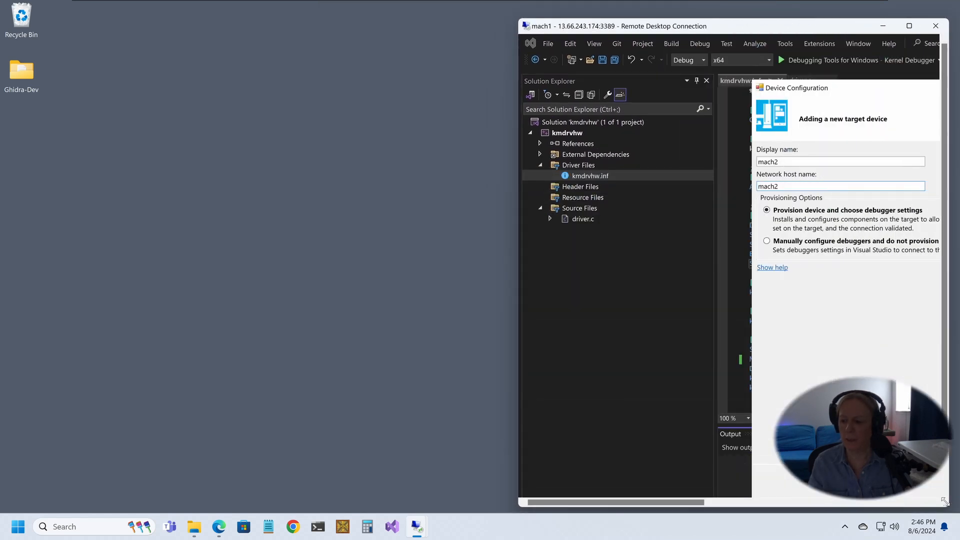
{"action": "left_click_drag", "start_coordinate": [514, 23], "coordinate": [493, 14]}
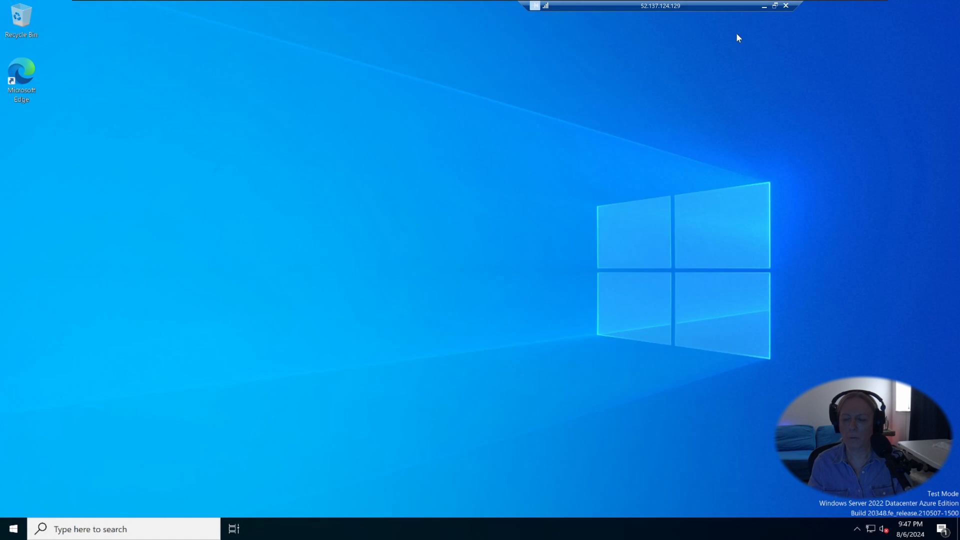
- Window the mach2 session and size it across the left half beside mach1
{"action": "mouse_move", "coordinate": [711, 6]}
{"action": "left_mouse_down"}
{"action": "mouse_move", "coordinate": [674, 9]}
{"action": "mouse_move", "coordinate": [708, 7]}
{"action": "left_mouse_up"}
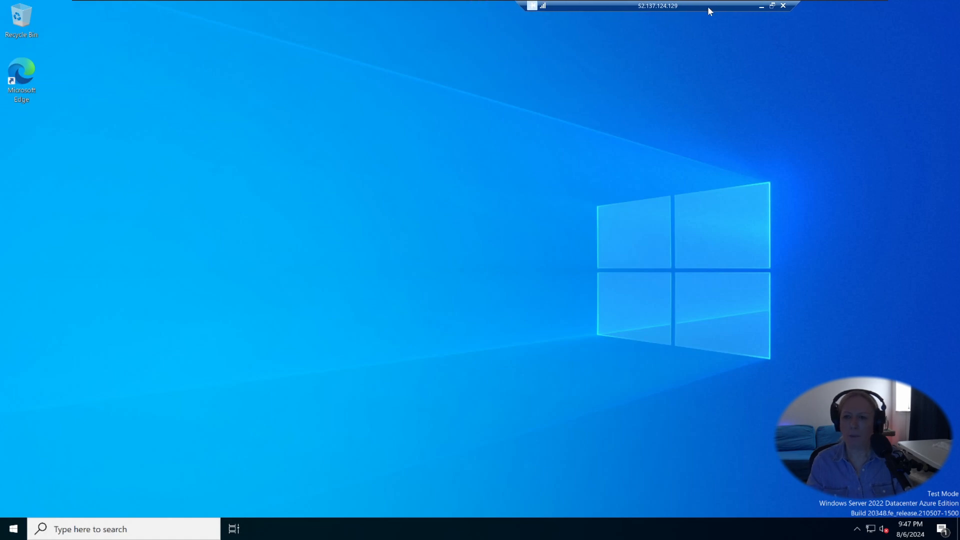
{"action": "left_click", "coordinate": [773, 6]}
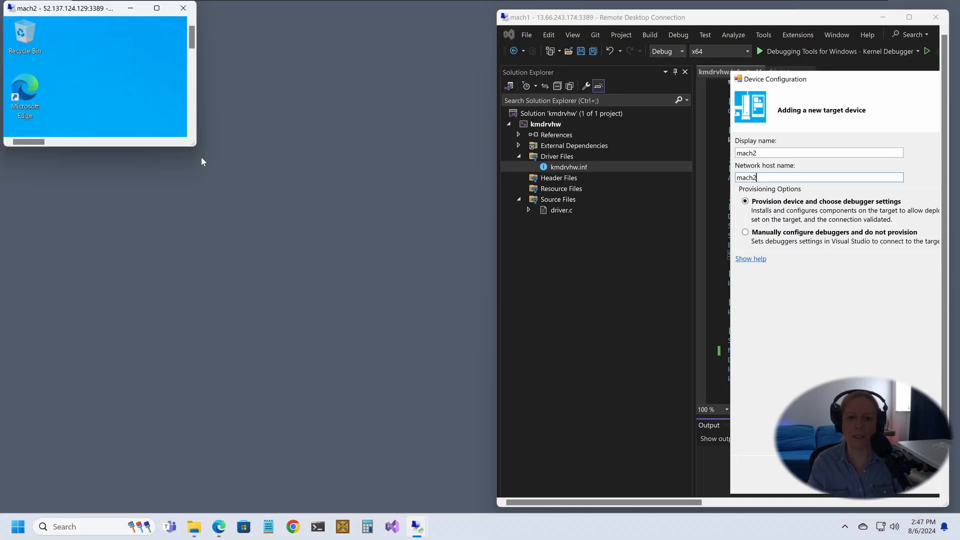
{"action": "left_click_drag", "start_coordinate": [194, 142], "coordinate": [482, 499]}
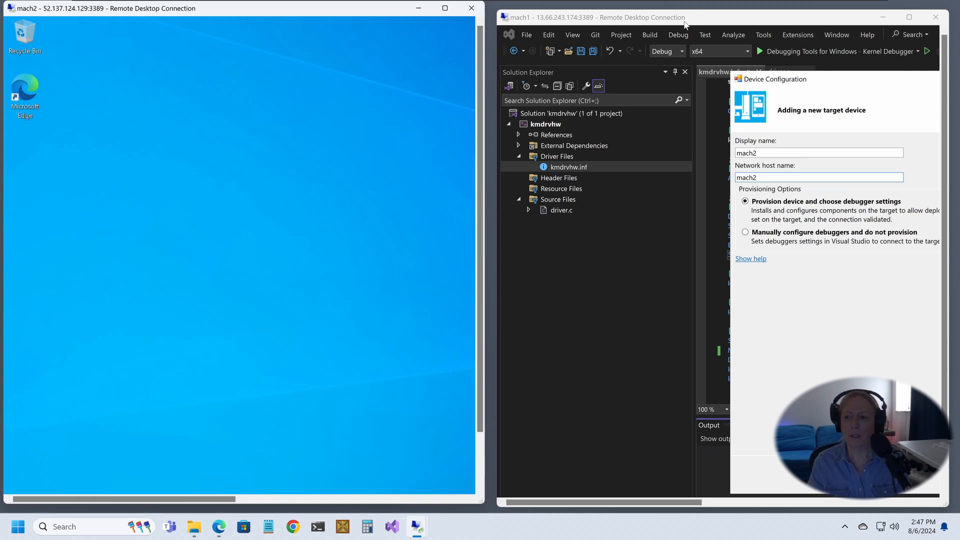
{"action": "left_click_drag", "start_coordinate": [686, 24], "coordinate": [678, 22]}
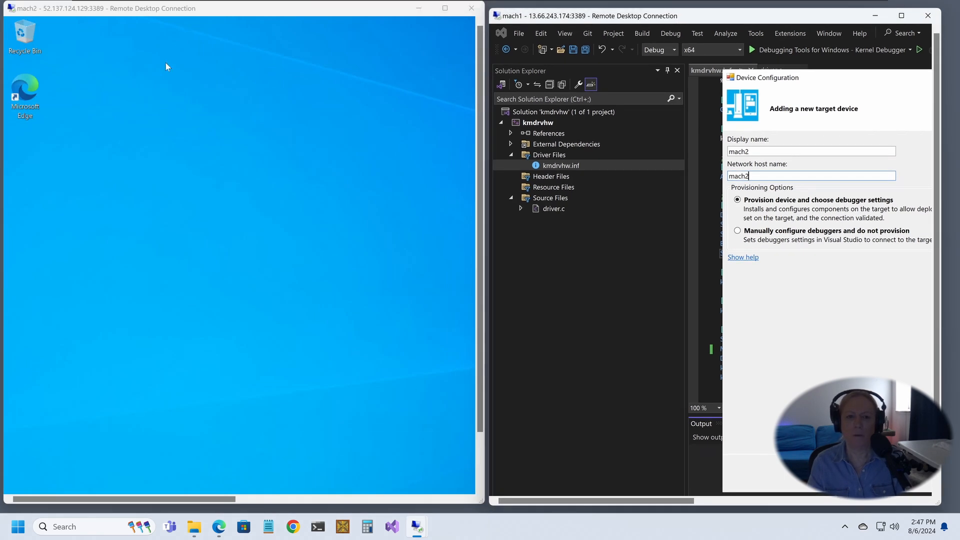
{"action": "left_click_drag", "start_coordinate": [175, 14], "coordinate": [175, 15]}
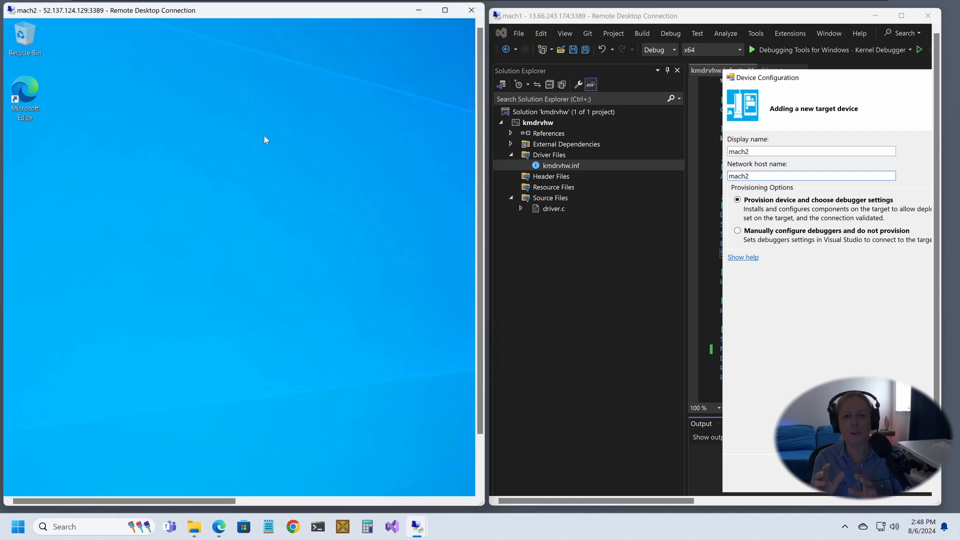
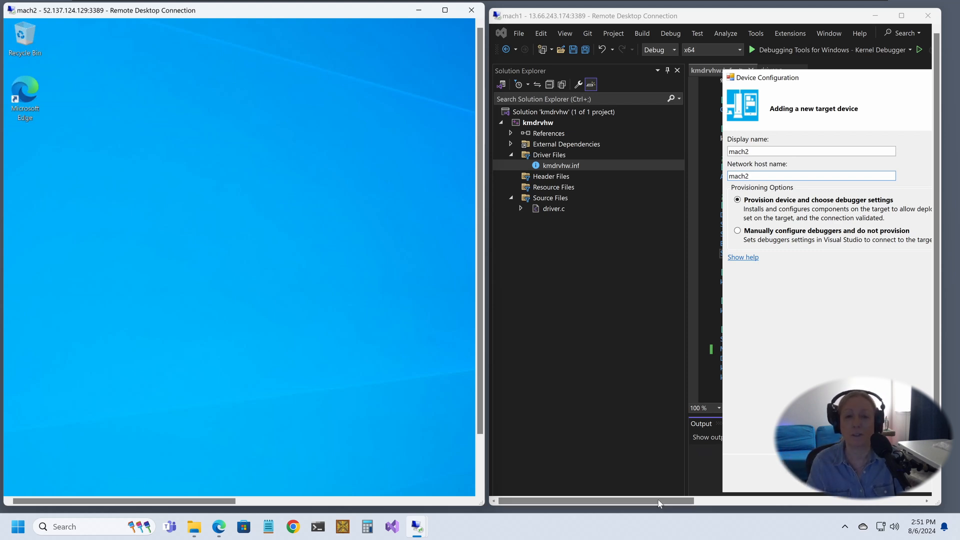
- Review mach2's network kernel debugger settings (port 50308, host IP 10.0.0.4) and begin provisioning
{"action": "left_click_drag", "start_coordinate": [659, 502], "coordinate": [806, 502]}
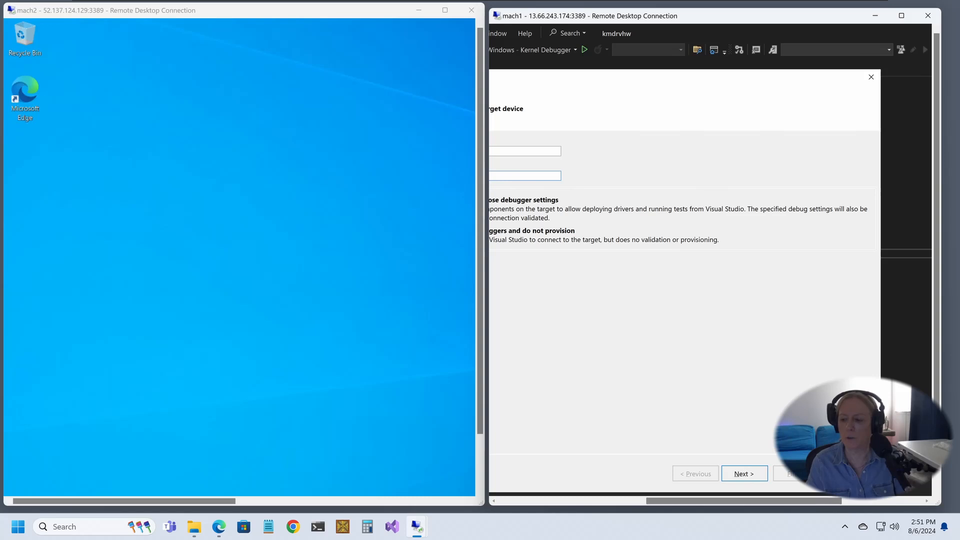
{"action": "left_click", "coordinate": [754, 474]}
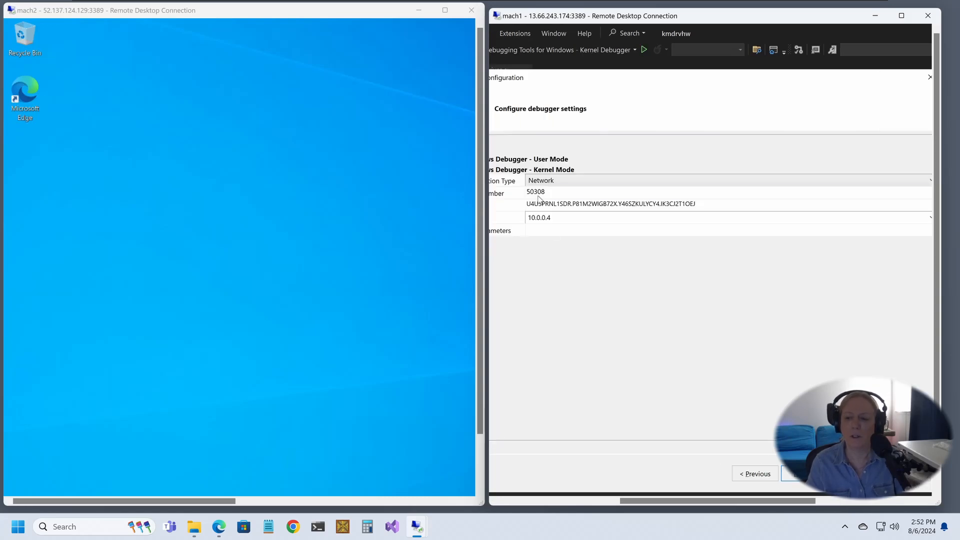
{"action": "left_click", "coordinate": [538, 230]}
{"action": "left_click_drag", "start_coordinate": [656, 500], "coordinate": [634, 501]}
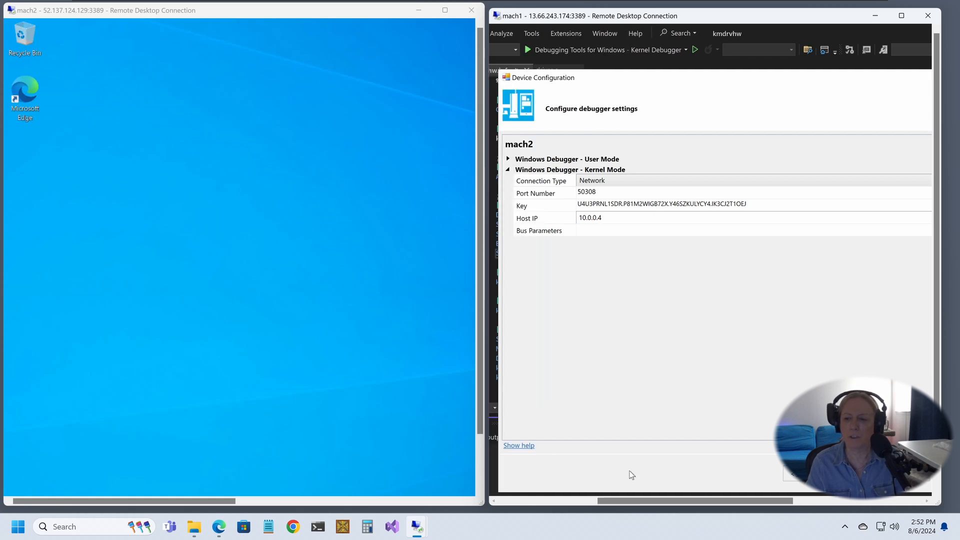
{"action": "left_click", "coordinate": [902, 16]}
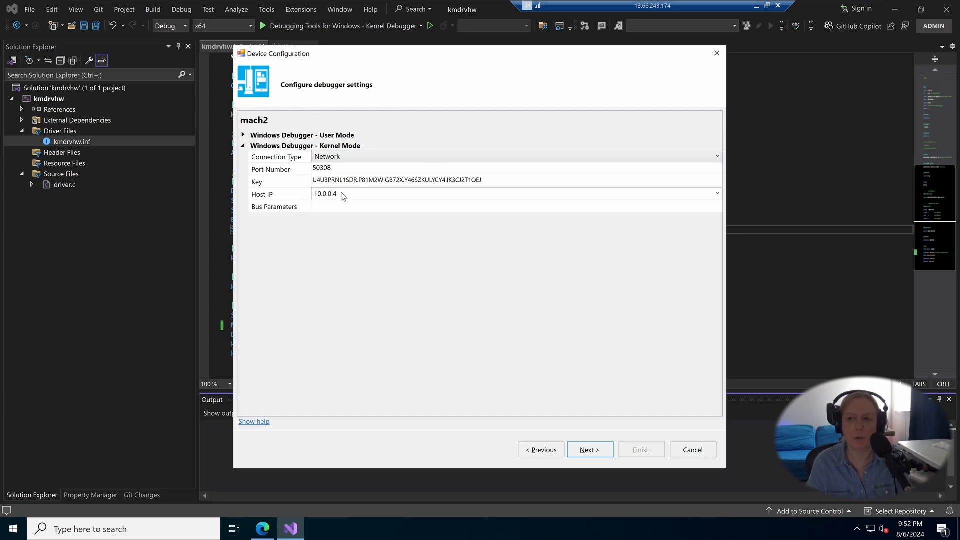
{"action": "left_click", "coordinate": [767, 5]}
{"action": "left_click_drag", "start_coordinate": [635, 500], "coordinate": [665, 467]}
{"action": "left_click", "coordinate": [775, 474]}
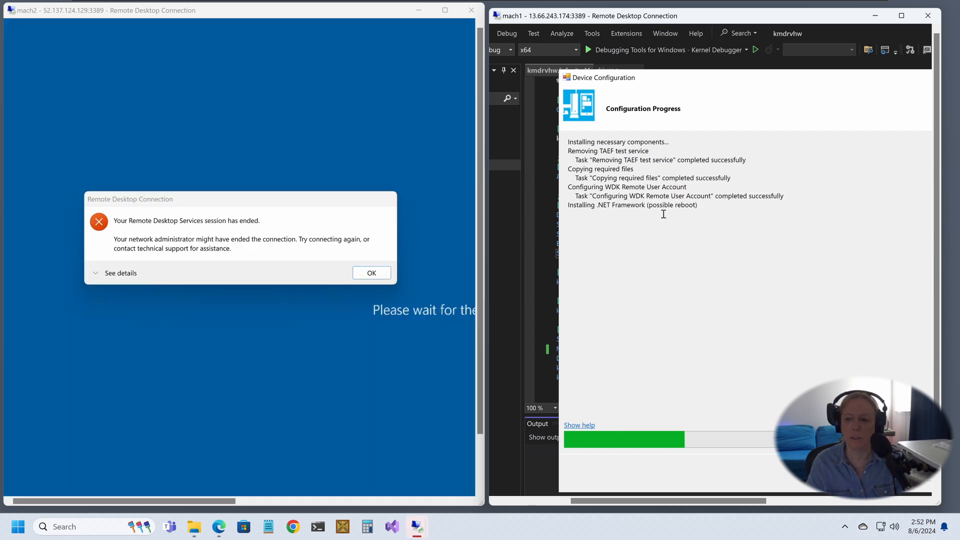
- Dismiss the mach2 session-ended message, maximize mach1, and advance to the provisioning Summary
{"action": "left_click_drag", "start_coordinate": [647, 198], "coordinate": [696, 207]}
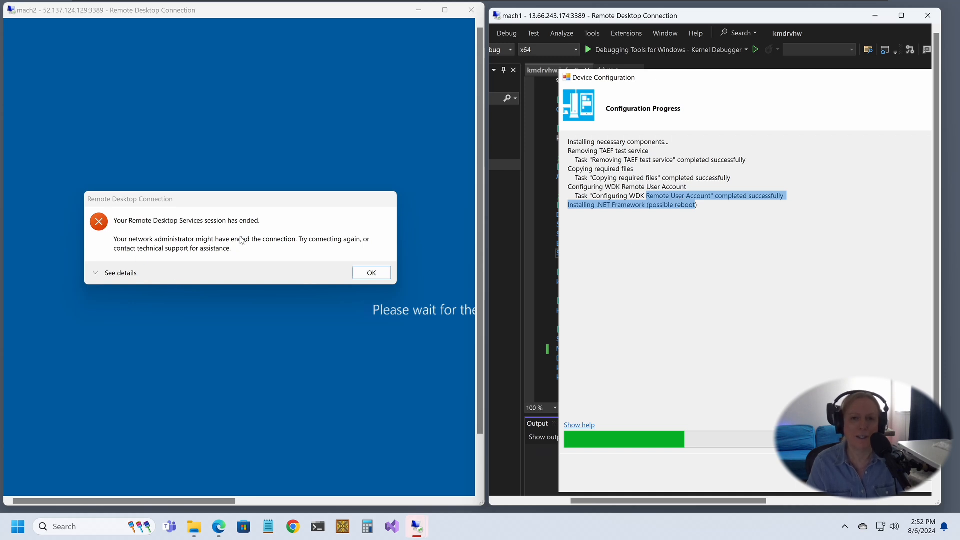
{"action": "left_click", "coordinate": [357, 274]}
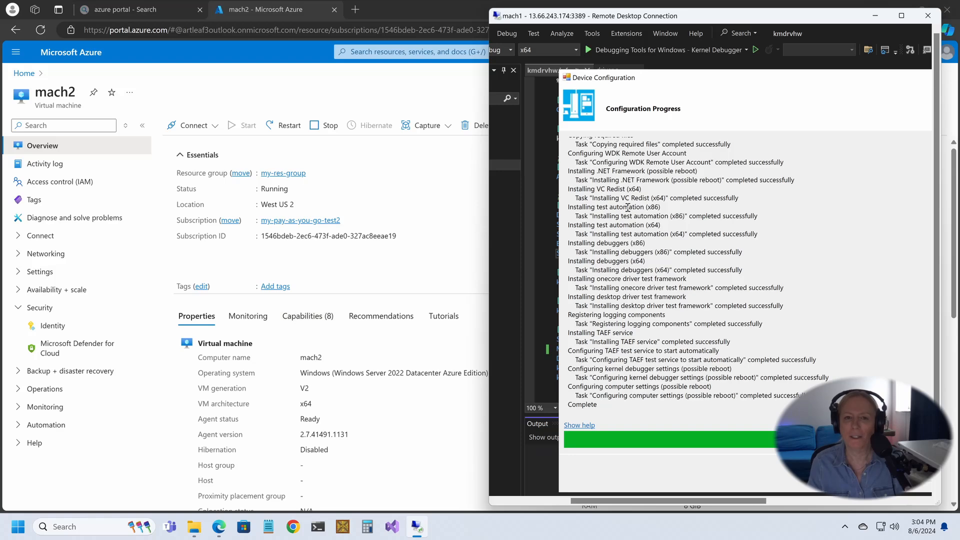
{"action": "left_click", "coordinate": [901, 15]}
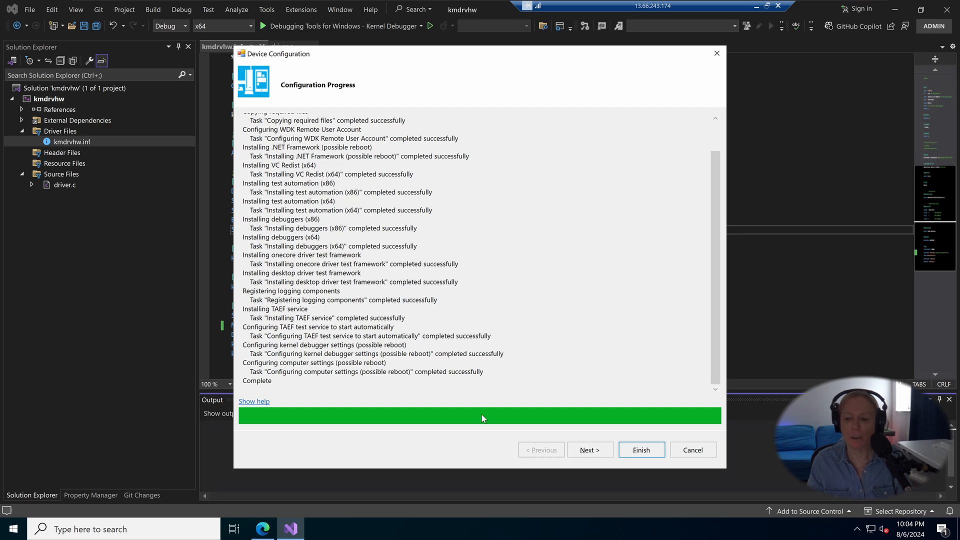
{"action": "left_click", "coordinate": [582, 450]}
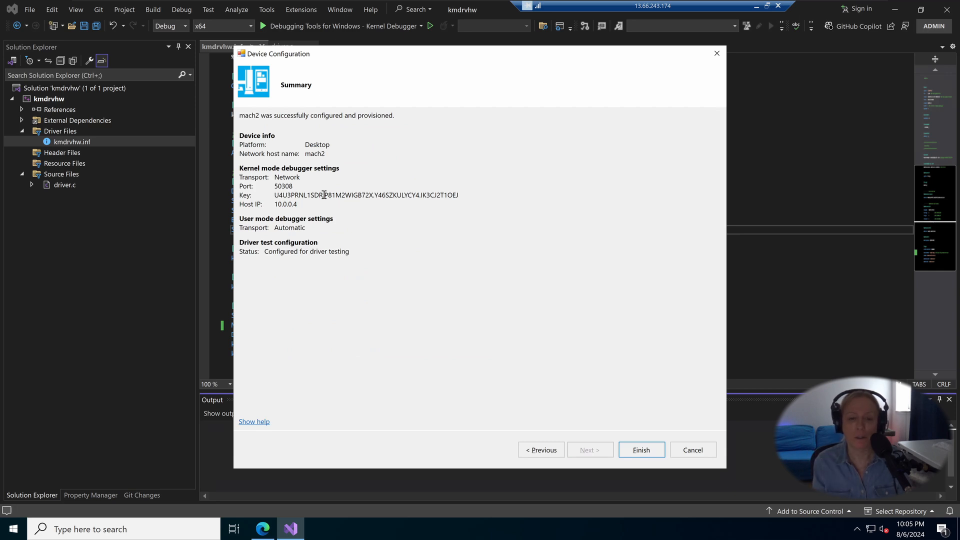
- Launch Notepad and size it beside the mach2 device summary
{"action": "key", "text": "super"}
{"action": "type", "text": "notepad"}
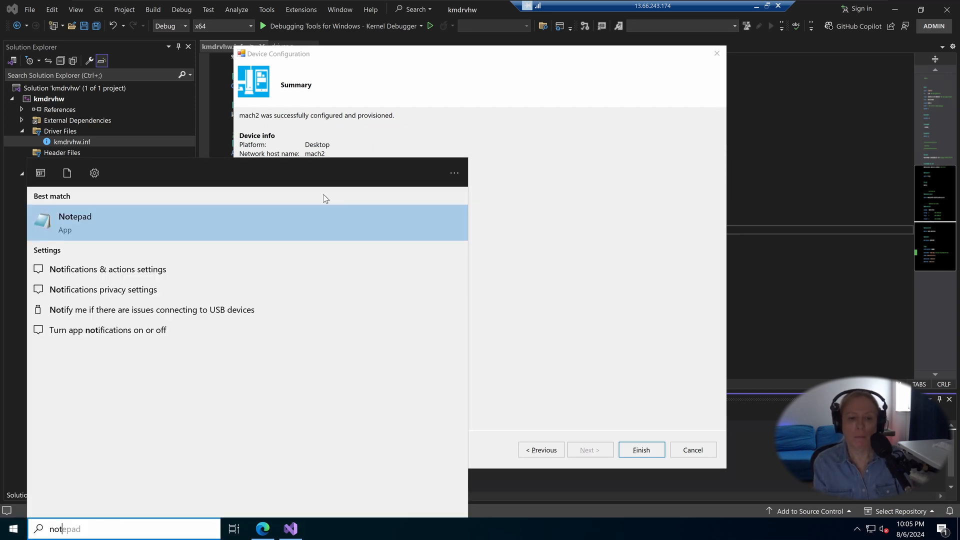
{"action": "key", "text": "Return"}
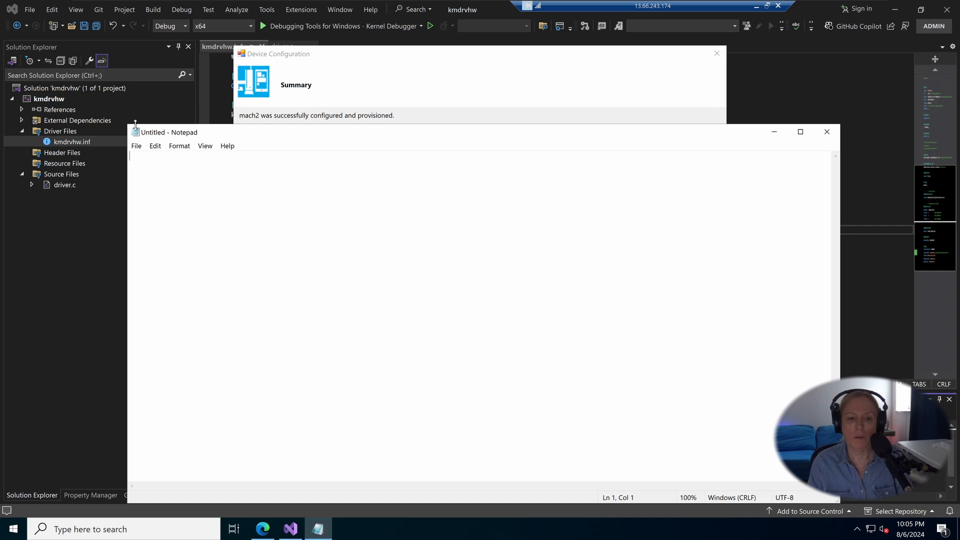
{"action": "left_click_drag", "start_coordinate": [124, 122], "coordinate": [492, 190]}
{"action": "left_click", "coordinate": [283, 195]}
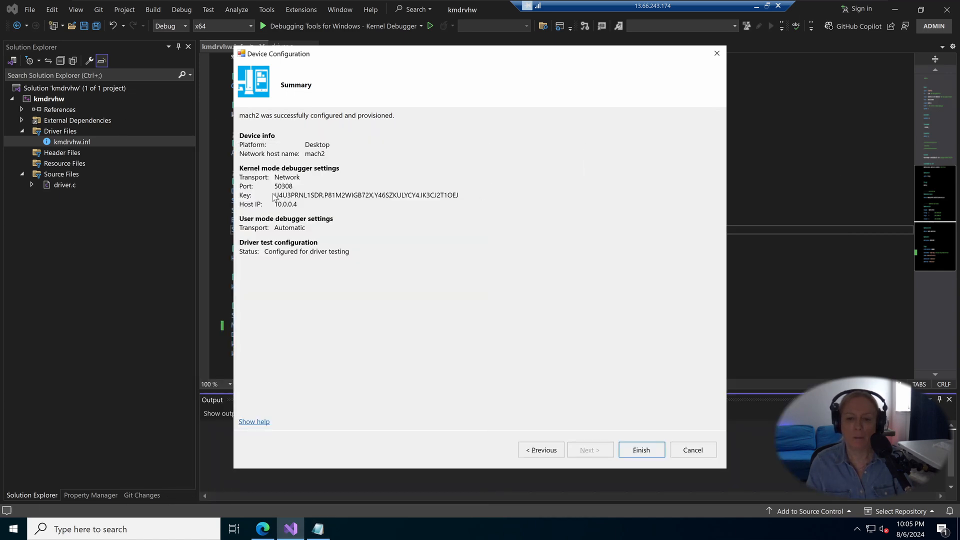
- Paste mach2's debugger key and port 50308 into Notepad, then finish the wizard
{"action": "key", "text": "alt+Tab"}
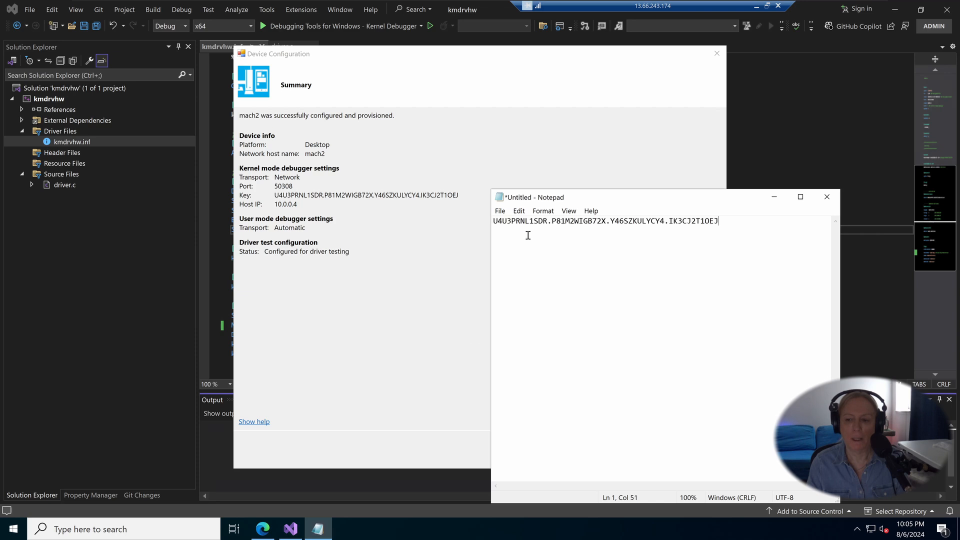
{"action": "key", "text": "Return"}
{"action": "key", "text": "Return"}
{"action": "double_click", "coordinate": [282, 187]}
{"action": "key", "text": "ctrl+c"}
{"action": "key", "text": "alt+Tab"}
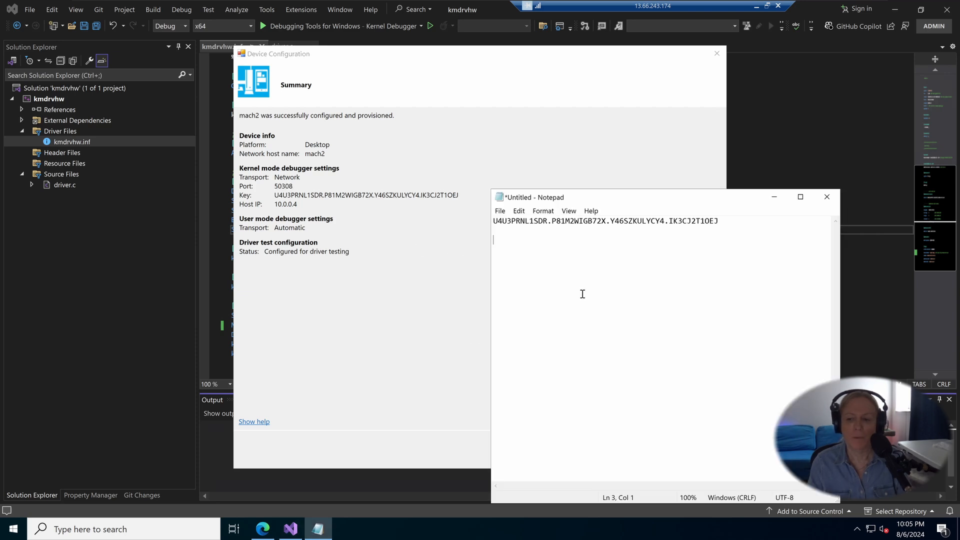
{"action": "key", "text": "ctrl+v"}
{"action": "key", "text": "alt+Tab"}
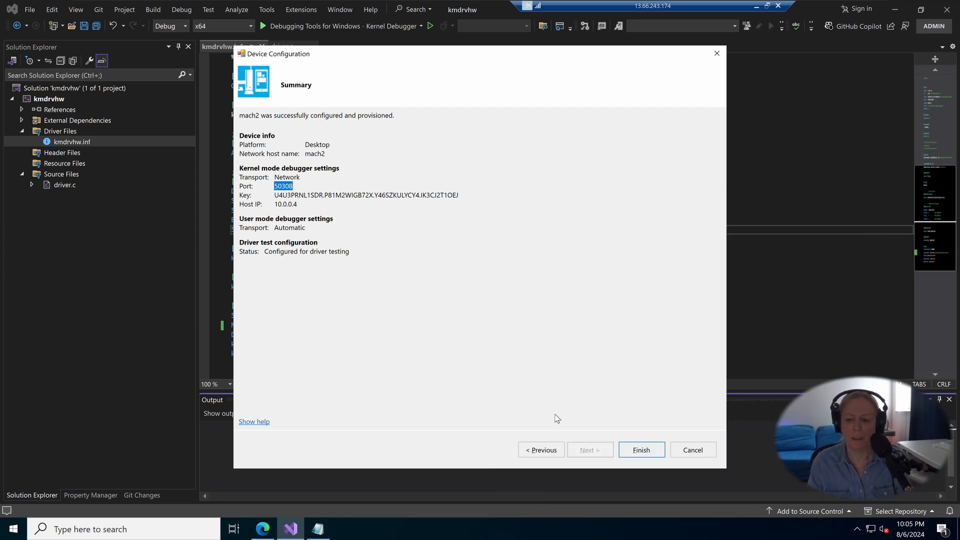
{"action": "left_click", "coordinate": [641, 449]}
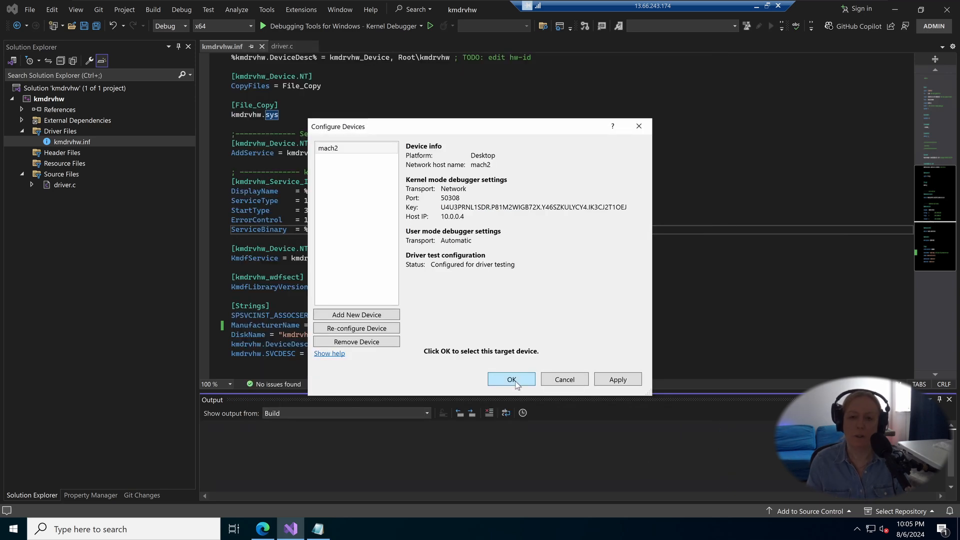
- Confirm mach2 as the target and open kmdrvhw's Driver Install > Deployment properties
{"action": "left_click", "coordinate": [511, 380]}
{"action": "right_click", "coordinate": [51, 101]}
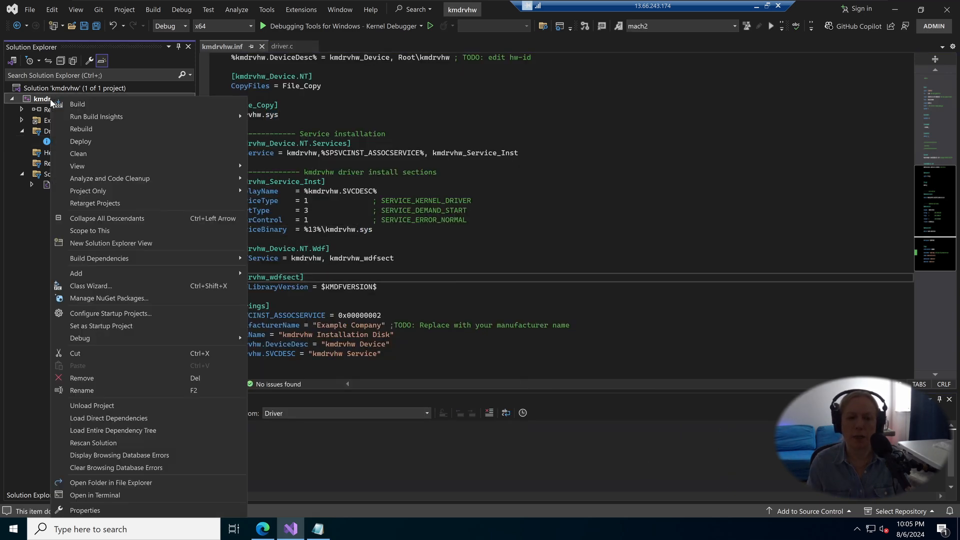
{"action": "left_click", "coordinate": [84, 510]}
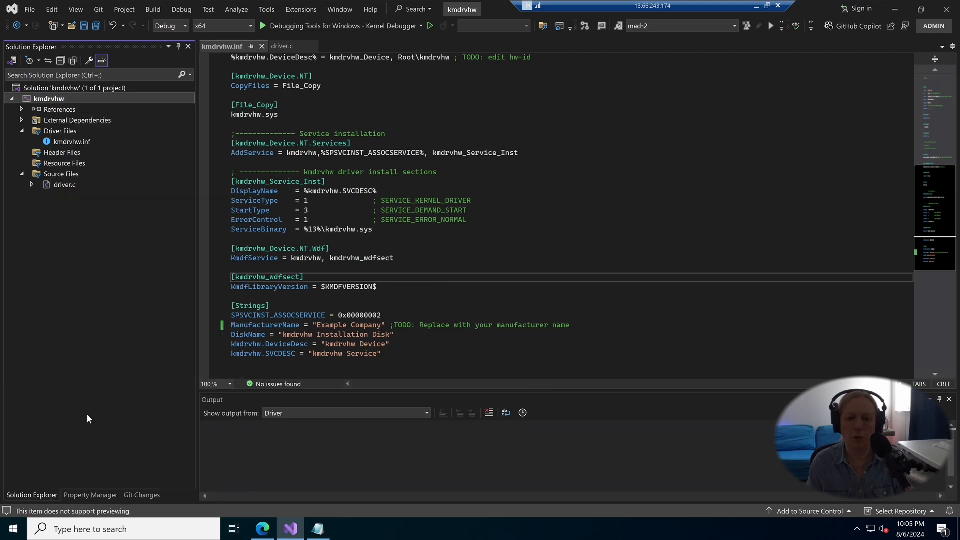
{"action": "left_click", "coordinate": [308, 152]}
{"action": "left_click", "coordinate": [274, 233]}
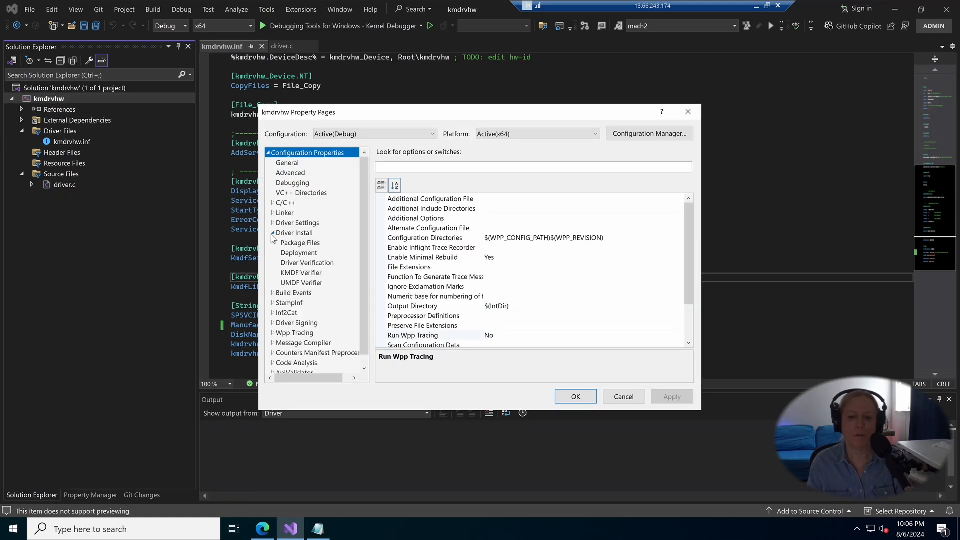
{"action": "left_click", "coordinate": [299, 253]}
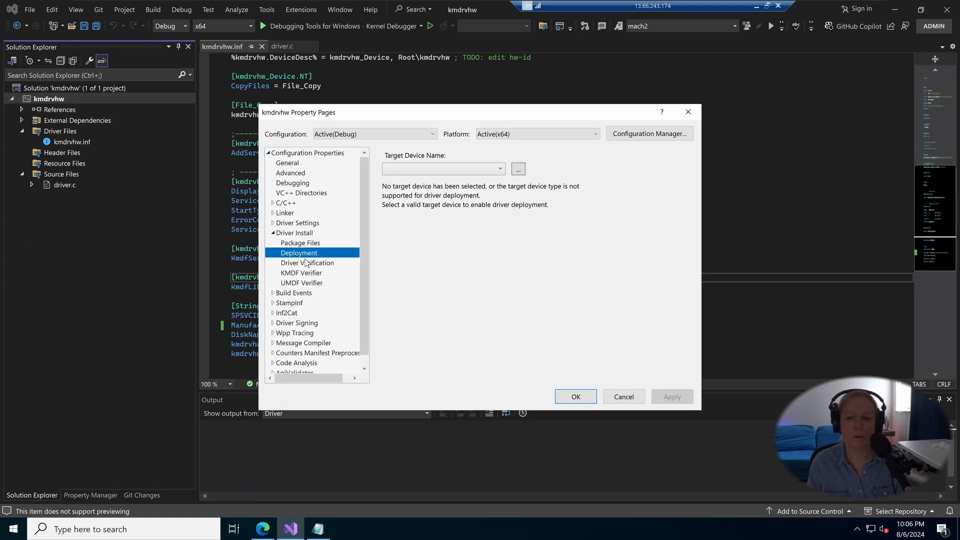
- Deploy to mach2 as a Hardware ID Driver Update with hardware ID Root\kwdrvhw
{"action": "left_click", "coordinate": [409, 169]}
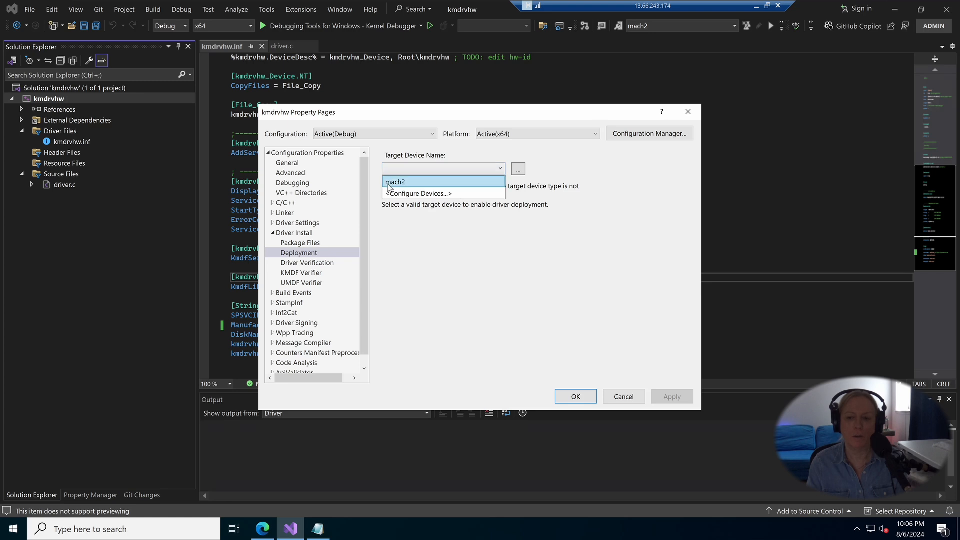
{"action": "left_click", "coordinate": [409, 186]}
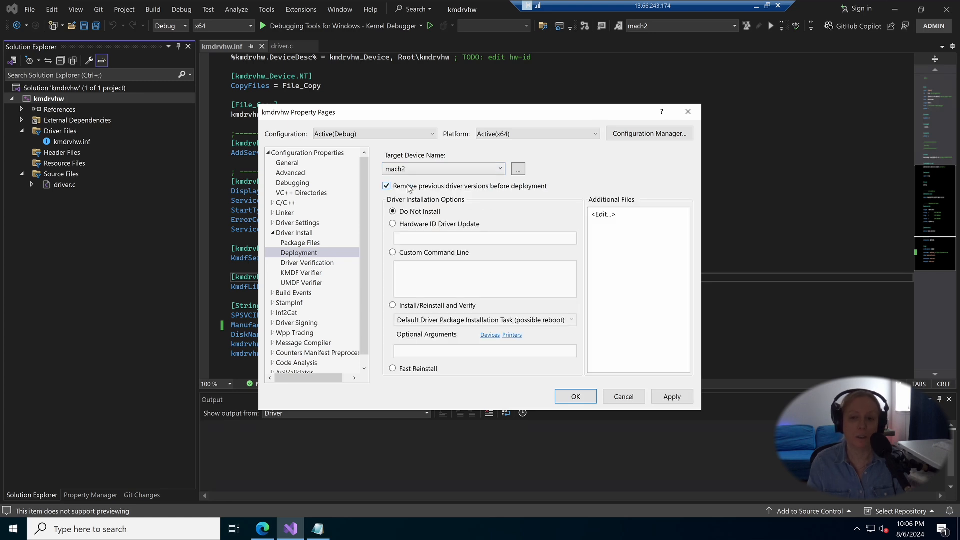
{"action": "left_click", "coordinate": [404, 225]}
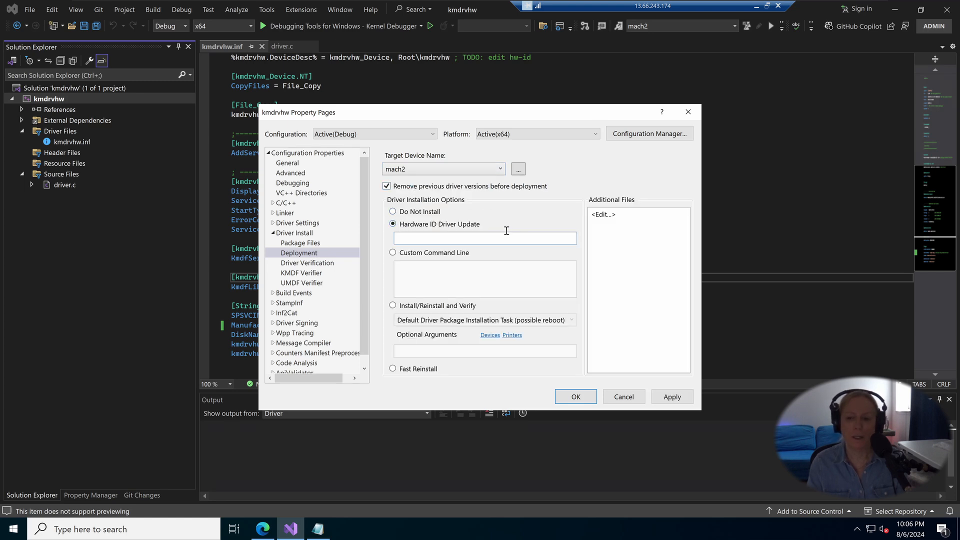
{"action": "left_click", "coordinate": [448, 238]}
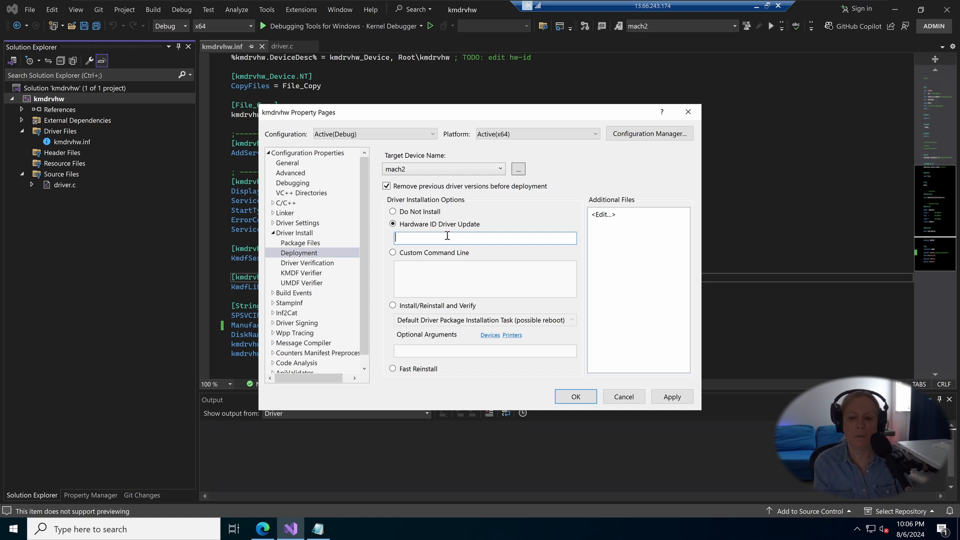
{"action": "type", "text": "Root\\"}
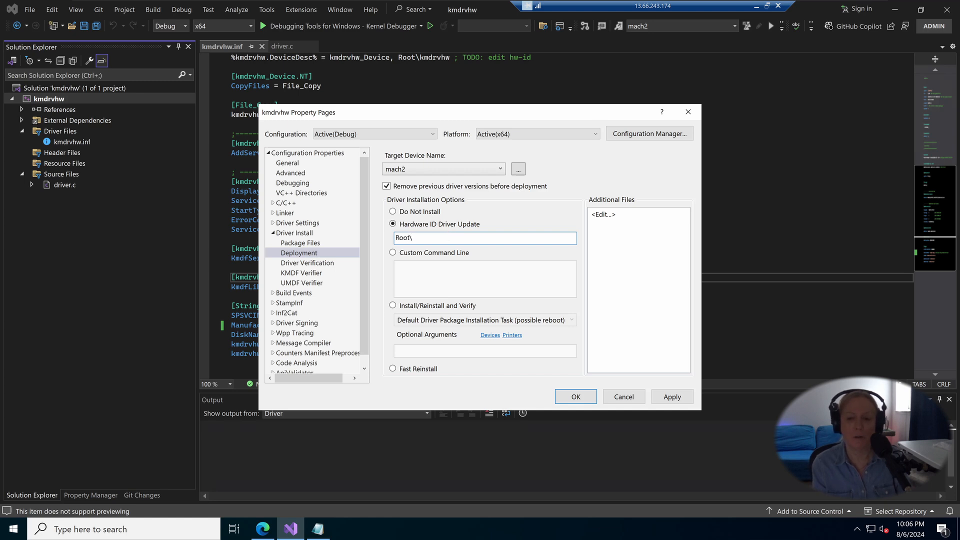
{"action": "type", "text": "kwdrv"}
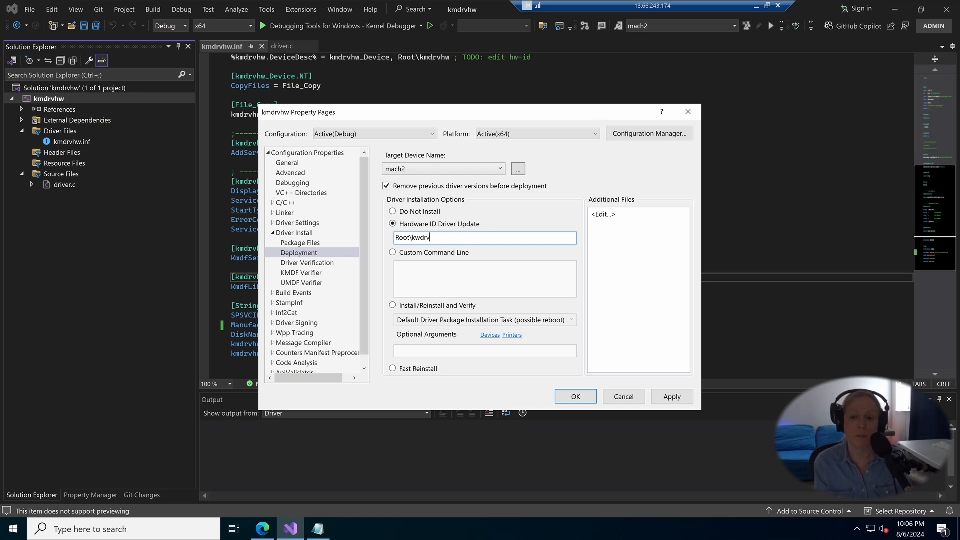
{"action": "type", "text": "hw"}
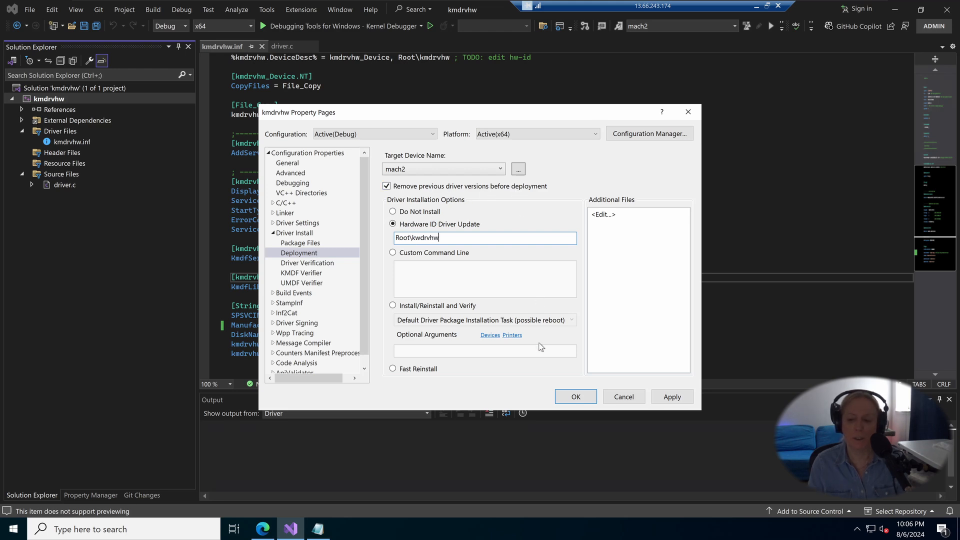
{"action": "left_click", "coordinate": [573, 396]}
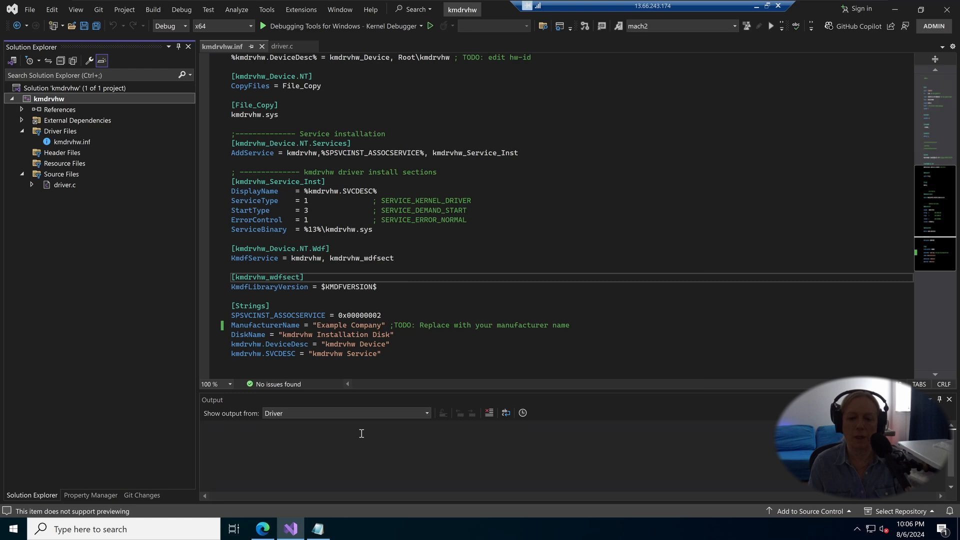
- Build and deploy the solution to mach2, which flags Root\kwdrvhw as unmatched
{"action": "left_click", "coordinate": [153, 9]}
{"action": "left_click", "coordinate": [165, 20]}
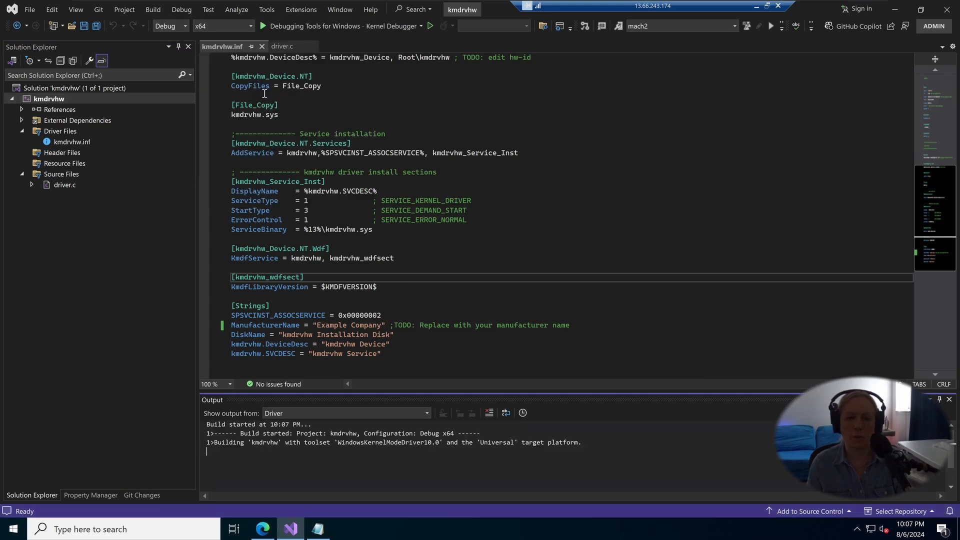
{"action": "left_click", "coordinate": [153, 10]}
{"action": "left_click", "coordinate": [153, 10]}
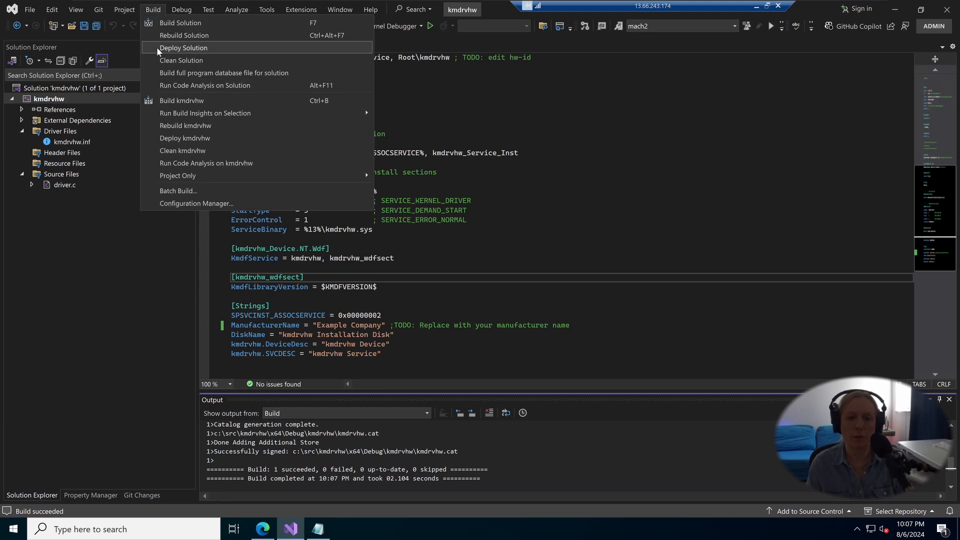
{"action": "left_click", "coordinate": [160, 50]}
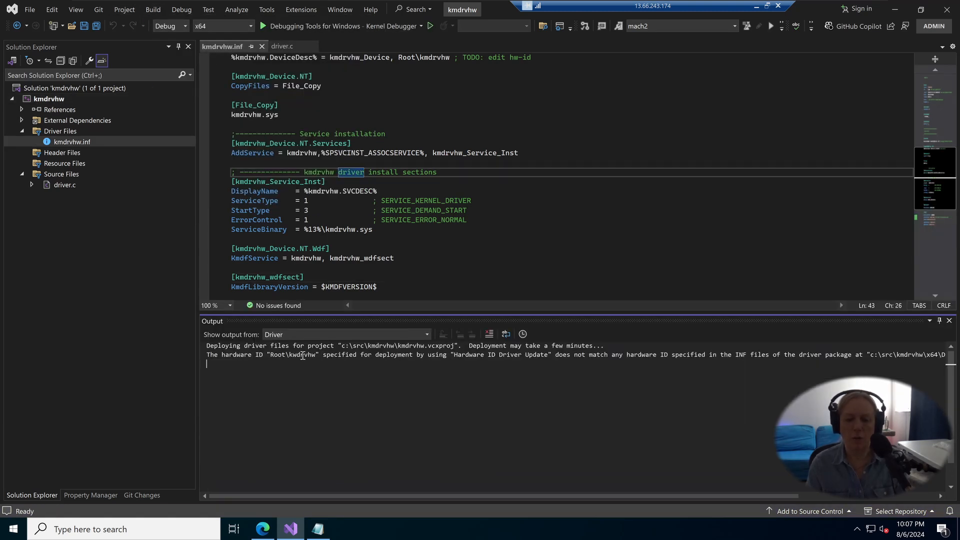
{"action": "double_click", "coordinate": [303, 354]}
- Correct the project's deployment hardware ID to Root\kmdrvhw and save it
{"action": "right_click", "coordinate": [49, 99]}
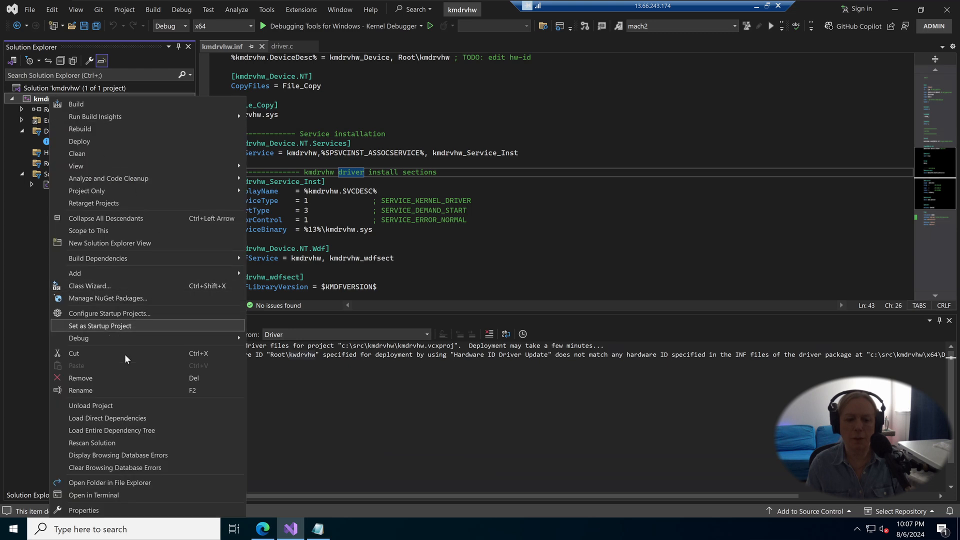
{"action": "left_click", "coordinate": [117, 509]}
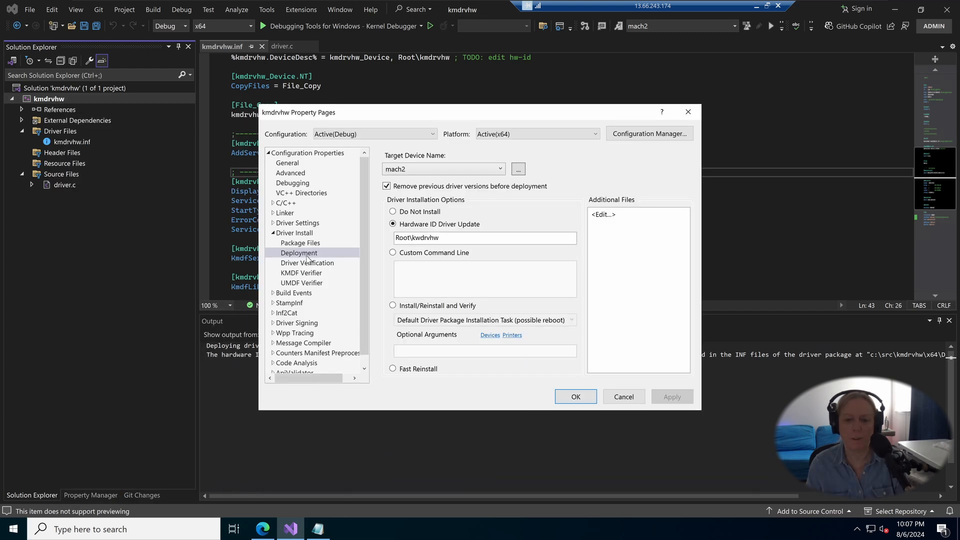
{"action": "left_click", "coordinate": [425, 238]}
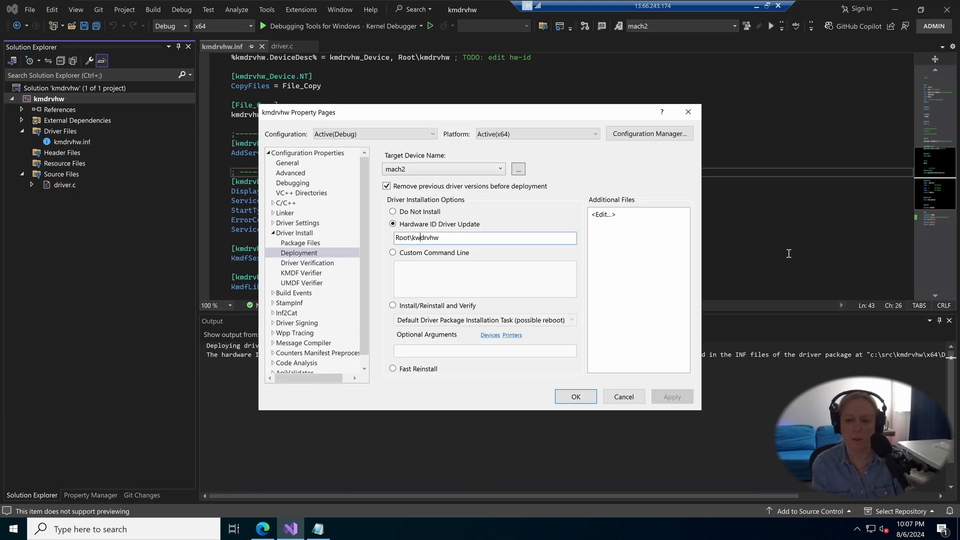
{"action": "key", "text": "BackSpace"}
{"action": "key", "text": "BackSpace"}
{"action": "type", "text": "md"}
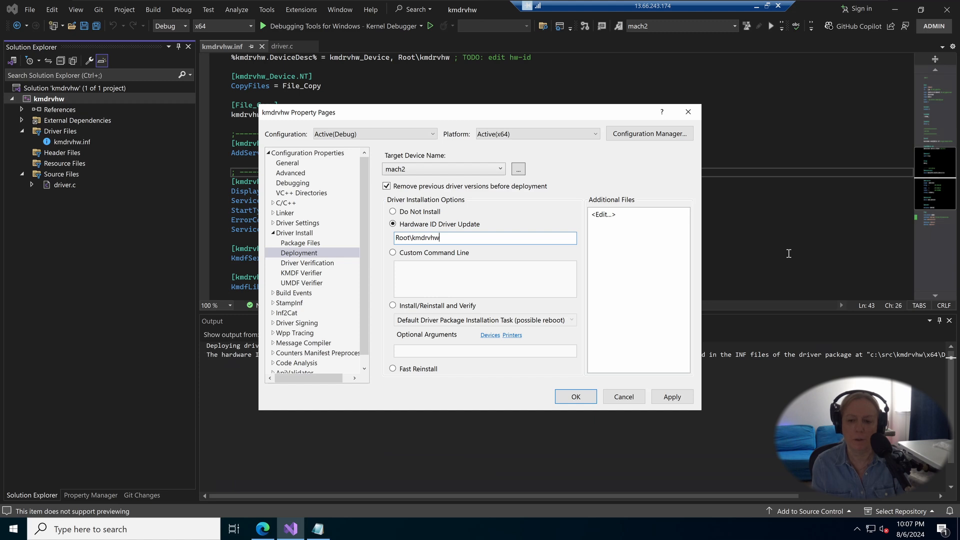
{"action": "left_click", "coordinate": [585, 397]}
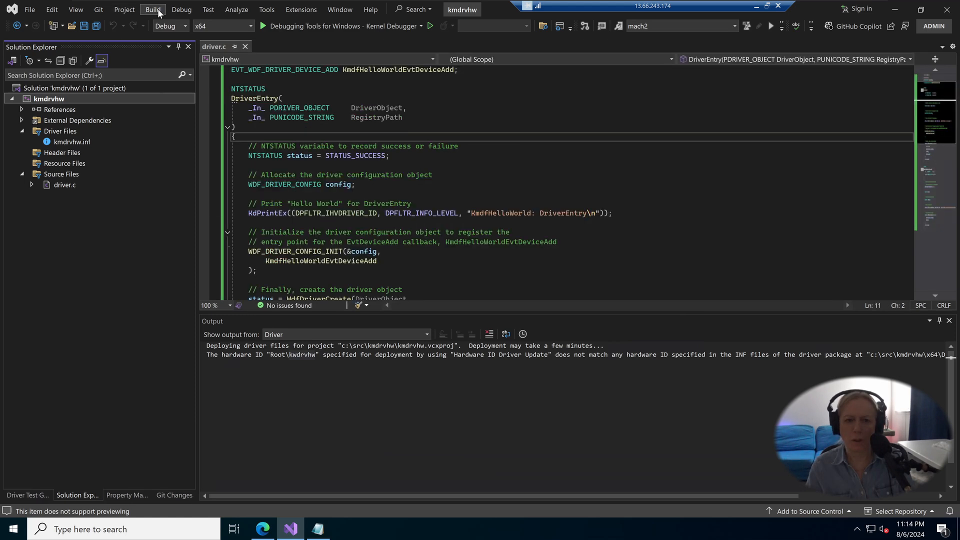
- Redeploy the kmdrvhw driver solution to mach2
{"action": "left_click", "coordinate": [158, 10]}
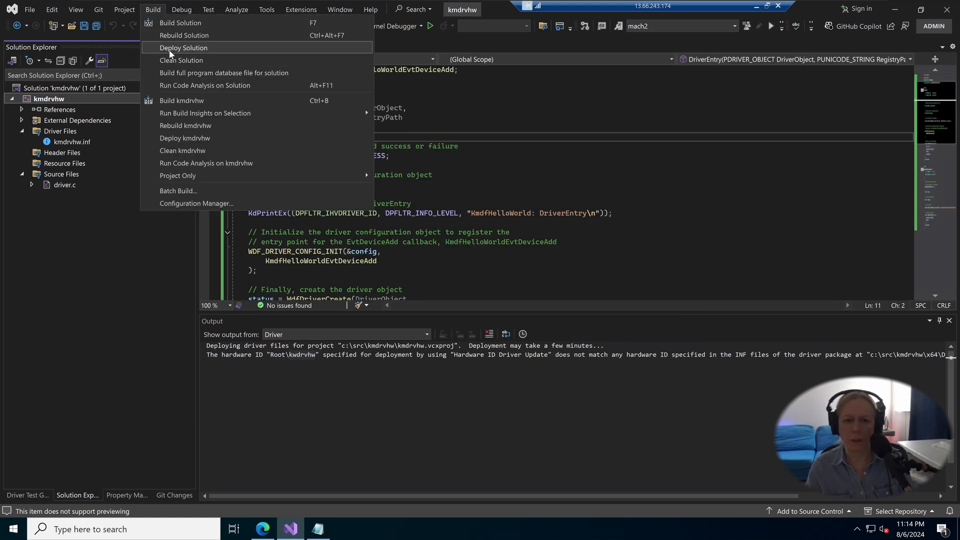
{"action": "left_click", "coordinate": [170, 49]}
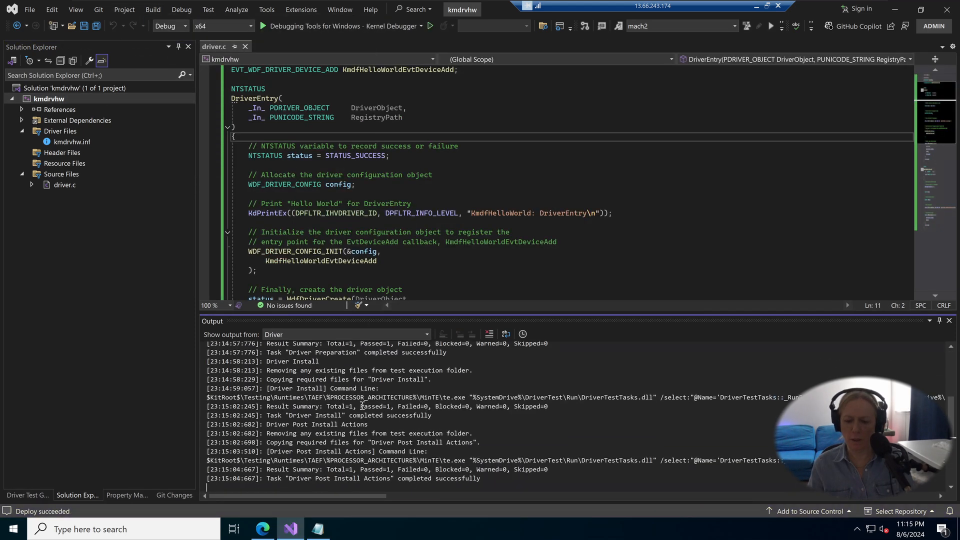
{"action": "left_click", "coordinate": [473, 199]}
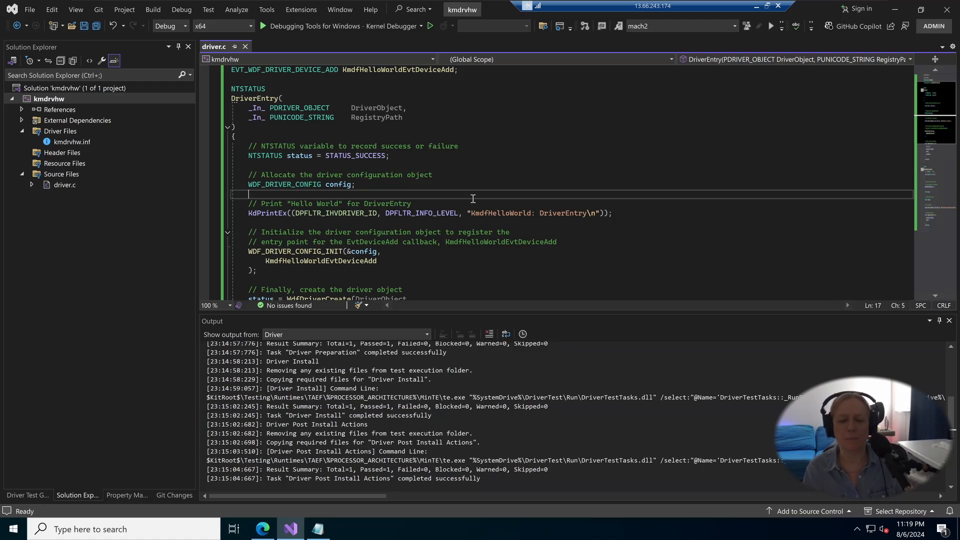
- Select port 50308 in the Notepad note and search Windows for windbg
{"action": "key", "text": "alt+Tab"}
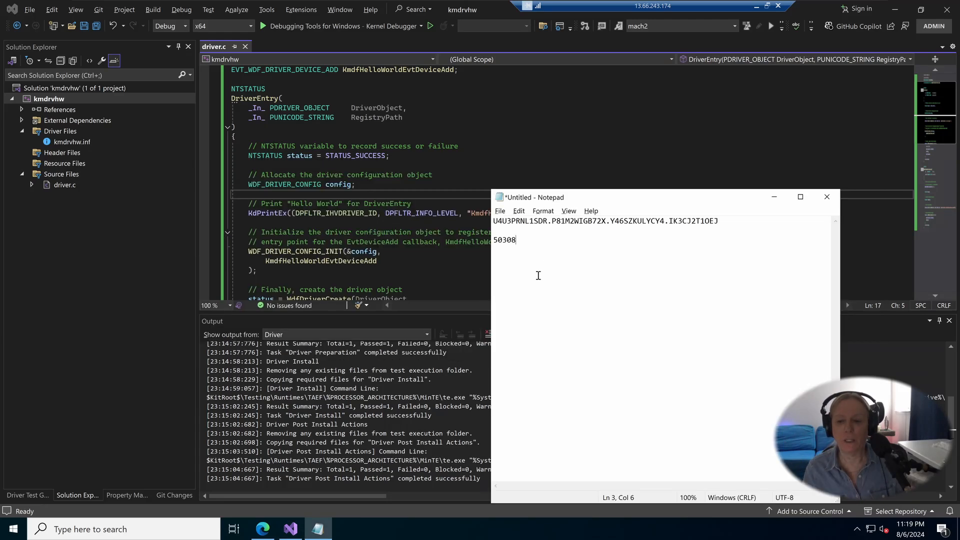
{"action": "double_click", "coordinate": [506, 240]}
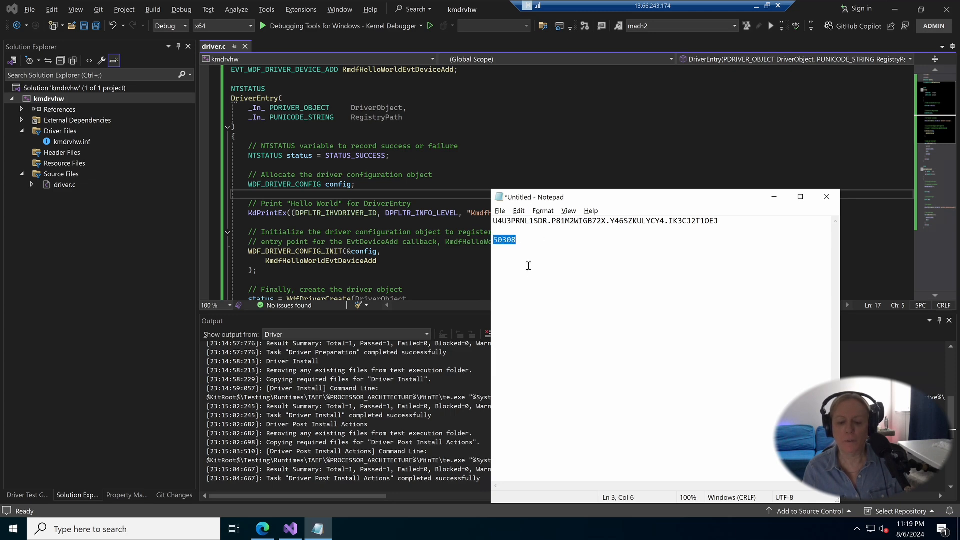
{"action": "key", "text": "super"}
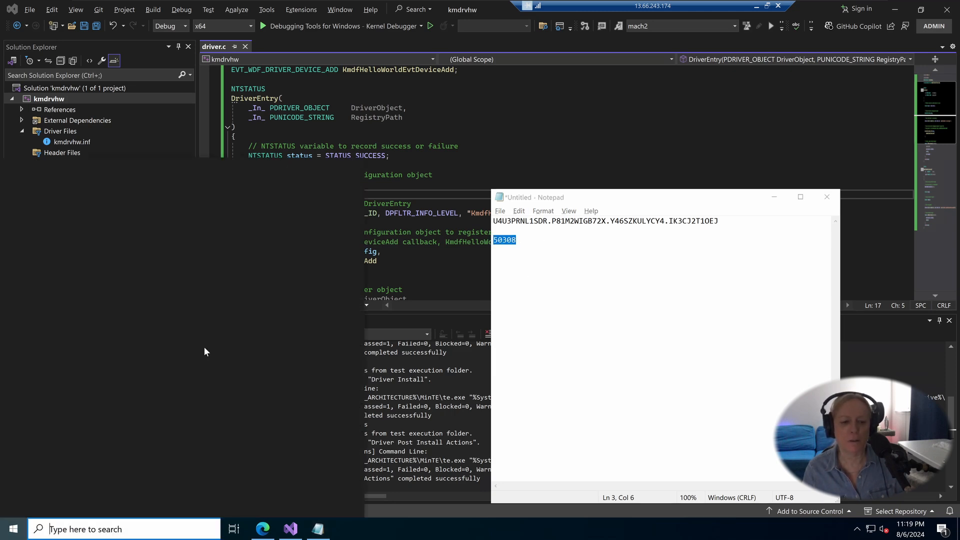
{"action": "type", "text": "windbg"}
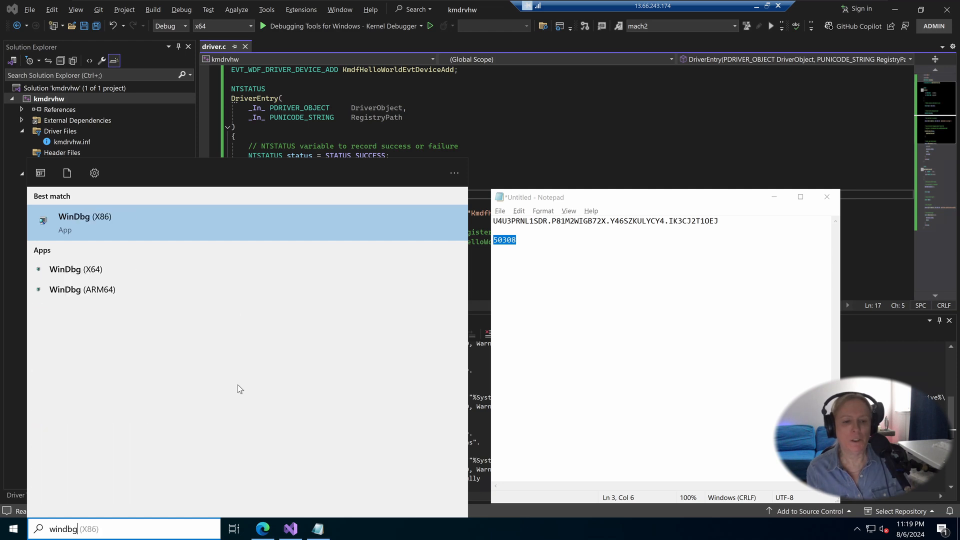
- Follow the WinDbg (X64) shortcut to the Debuggers folder and copy its x64 folder
{"action": "right_click", "coordinate": [62, 271]}
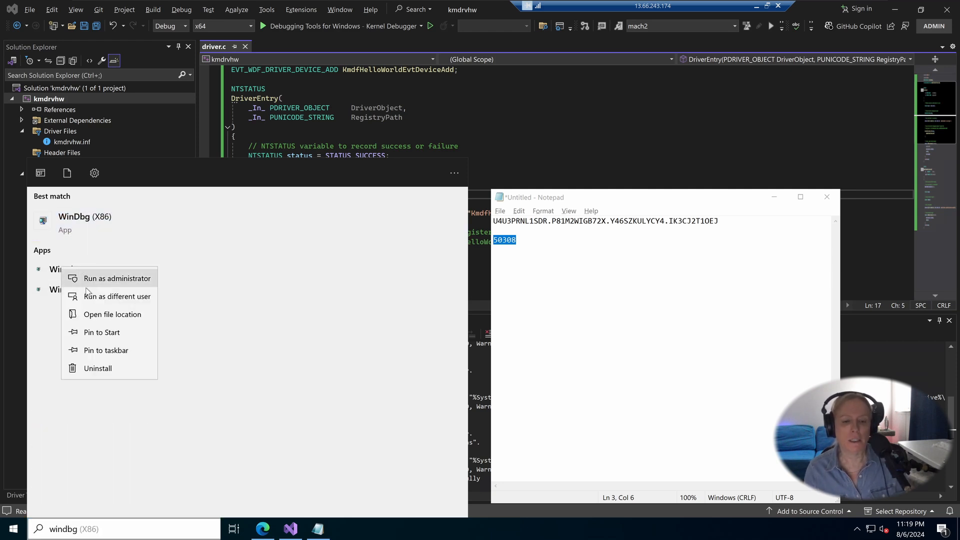
{"action": "left_click", "coordinate": [98, 314]}
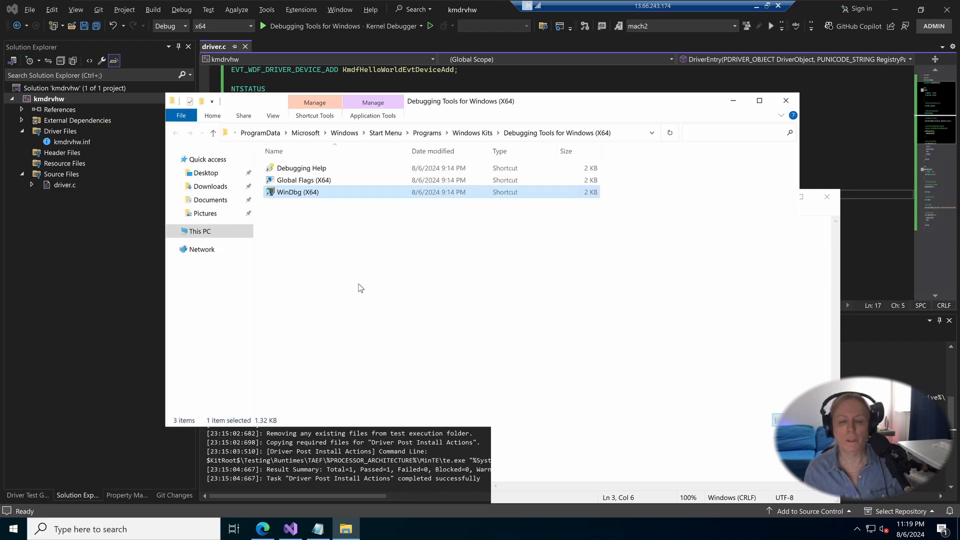
{"action": "right_click", "coordinate": [304, 195]}
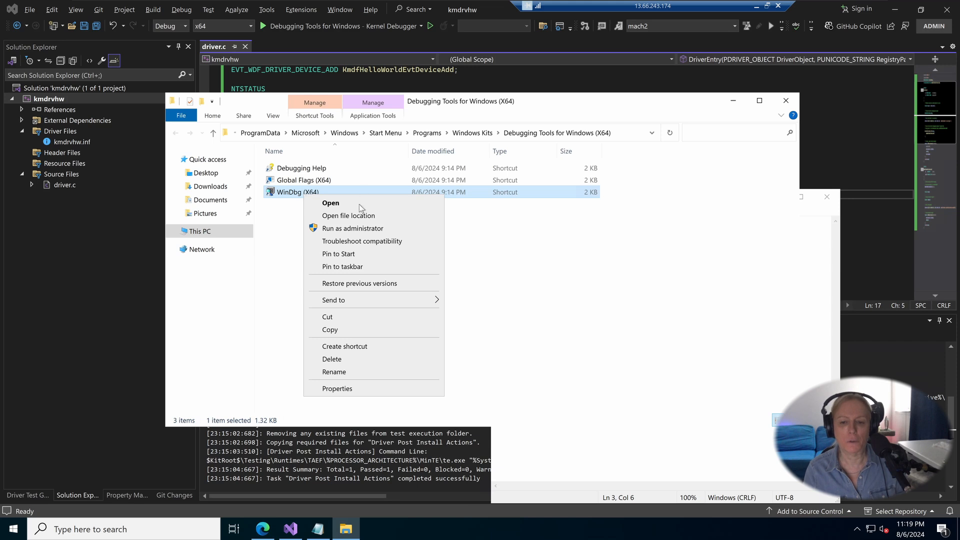
{"action": "left_click", "coordinate": [331, 215]}
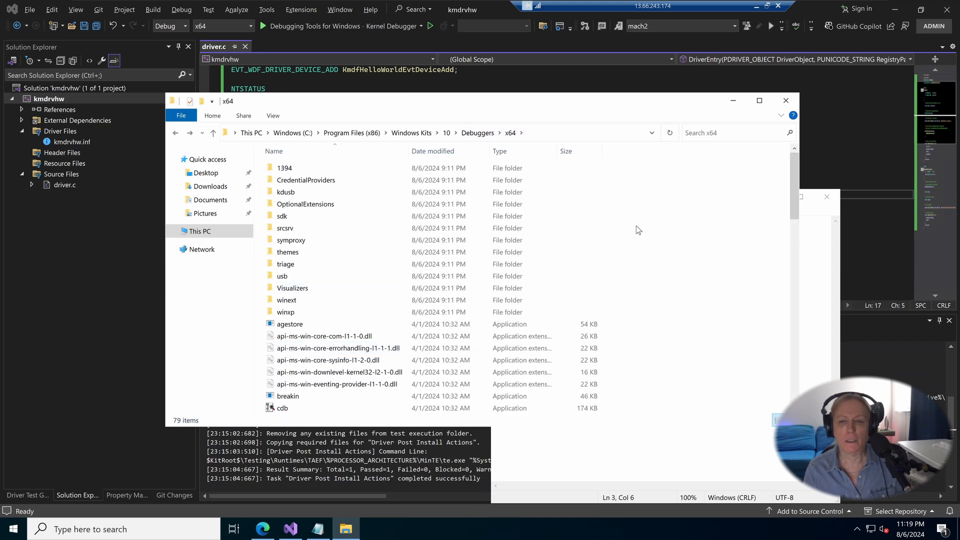
{"action": "left_click", "coordinate": [477, 133]}
{"action": "right_click", "coordinate": [310, 238]}
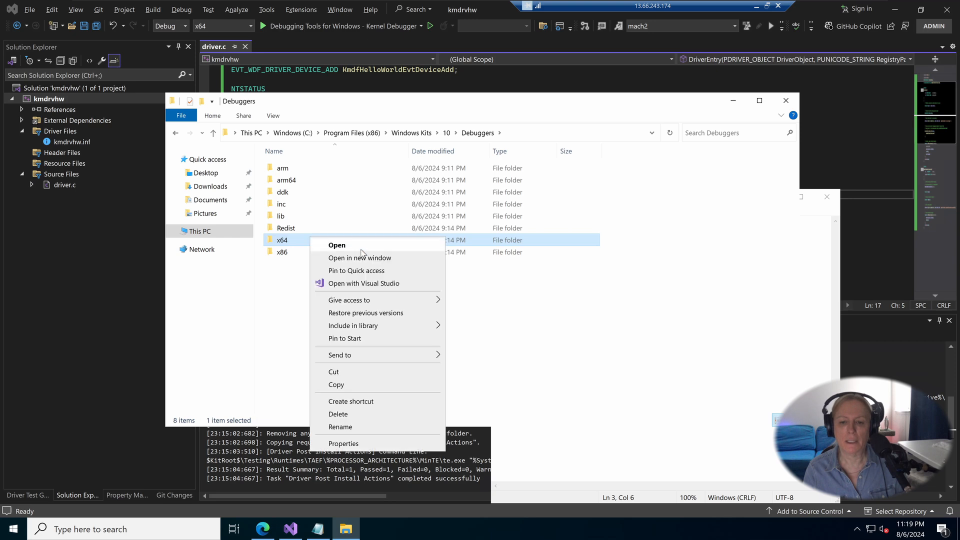
{"action": "left_click", "coordinate": [358, 385]}
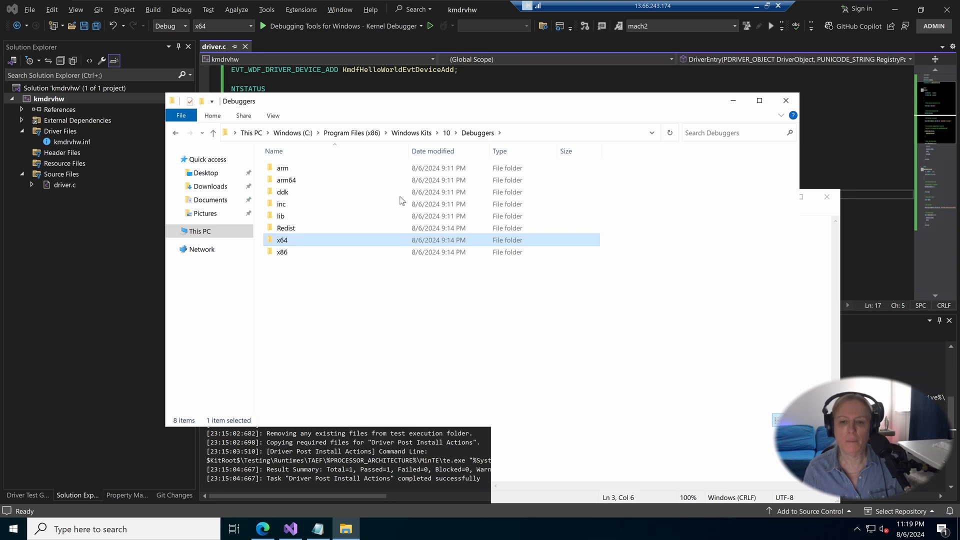
- Paste the x64 folder into C:\, rename it DbgX64, and open it
{"action": "left_click", "coordinate": [293, 133]}
{"action": "right_click", "coordinate": [363, 349]}
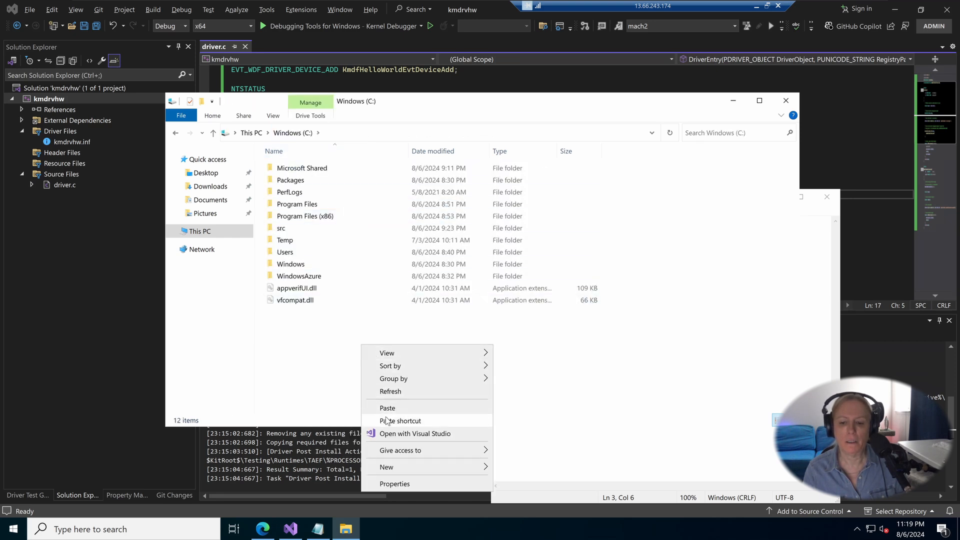
{"action": "left_click", "coordinate": [385, 407]}
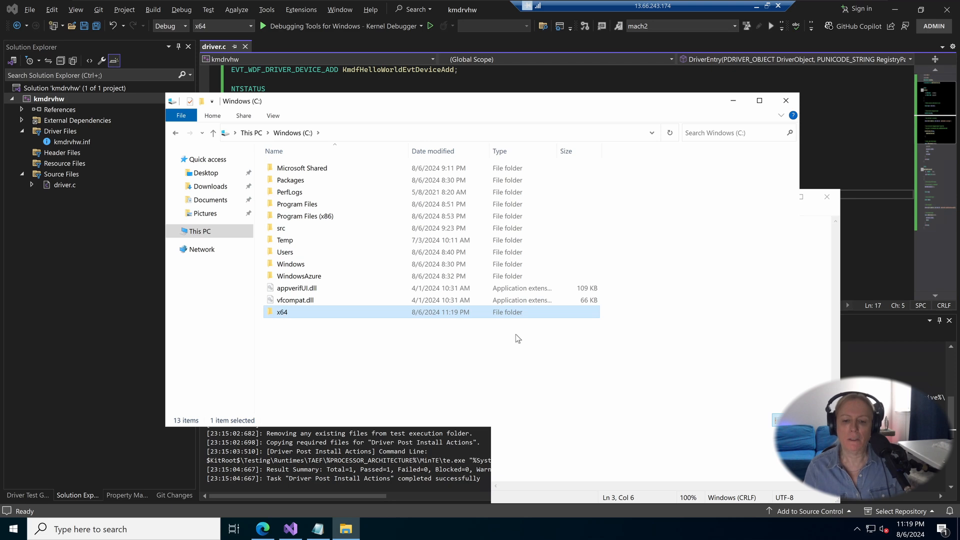
{"action": "key", "text": "F2"}
{"action": "type", "text": "DbgX64"}
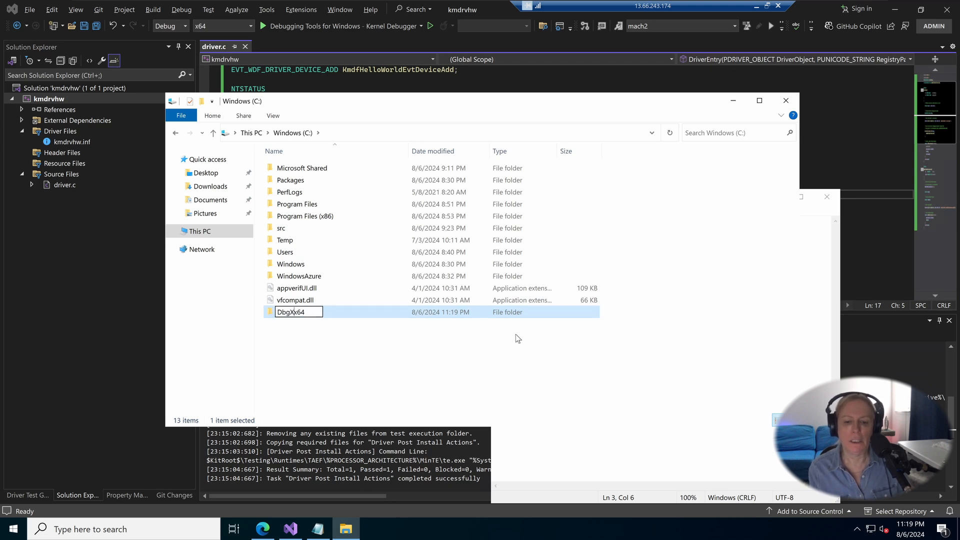
{"action": "key", "text": "Return"}
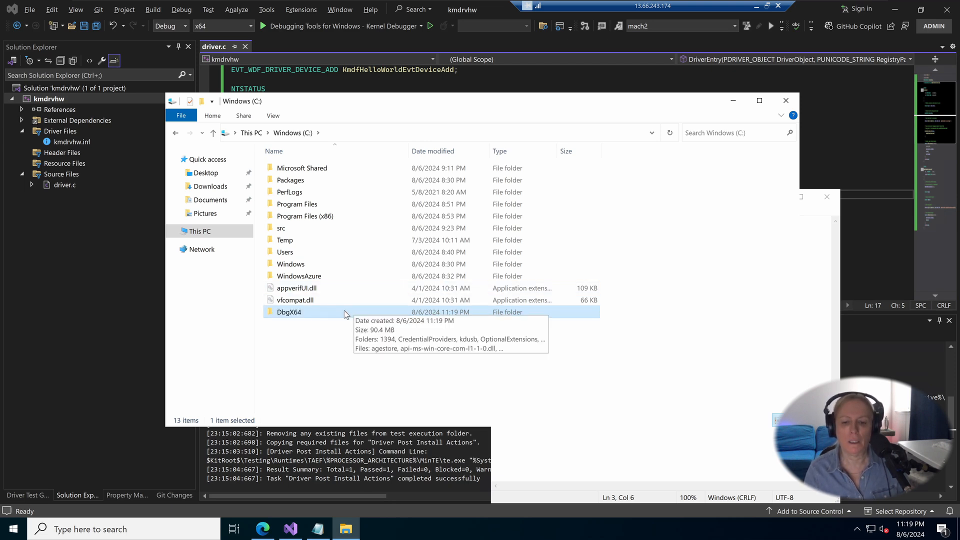
{"action": "double_click", "coordinate": [296, 313]}
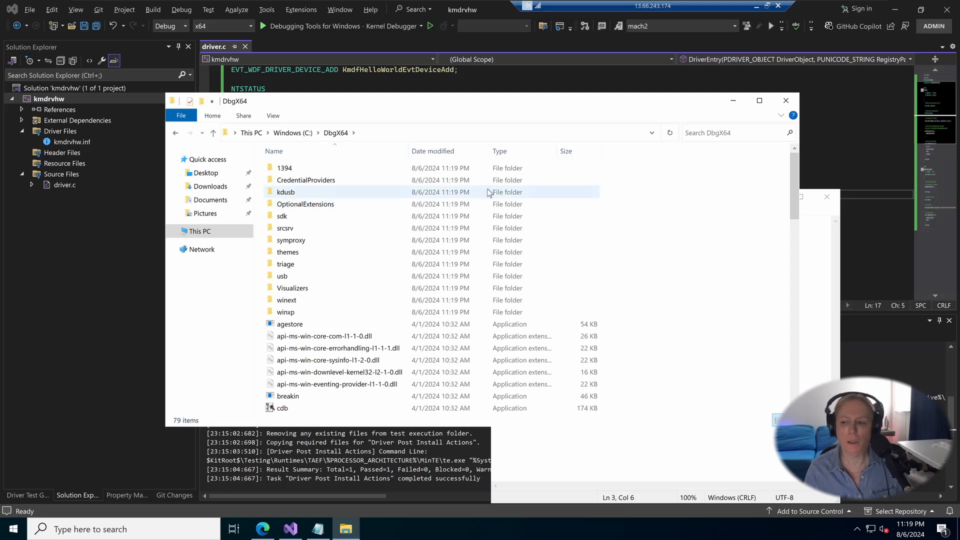
{"action": "key", "text": "super+x"}
- Open an administrator PowerShell, change to C:\DbgX64, and list its files
{"action": "left_click", "coordinate": [82, 370]}
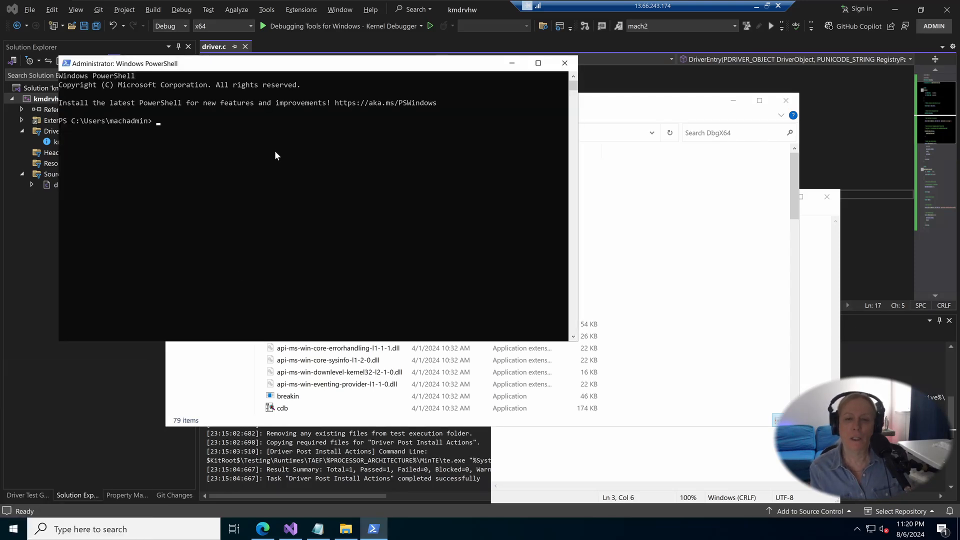
{"action": "type", "text": "cd C:\\DbgX64\\"}
{"action": "key", "text": "Return"}
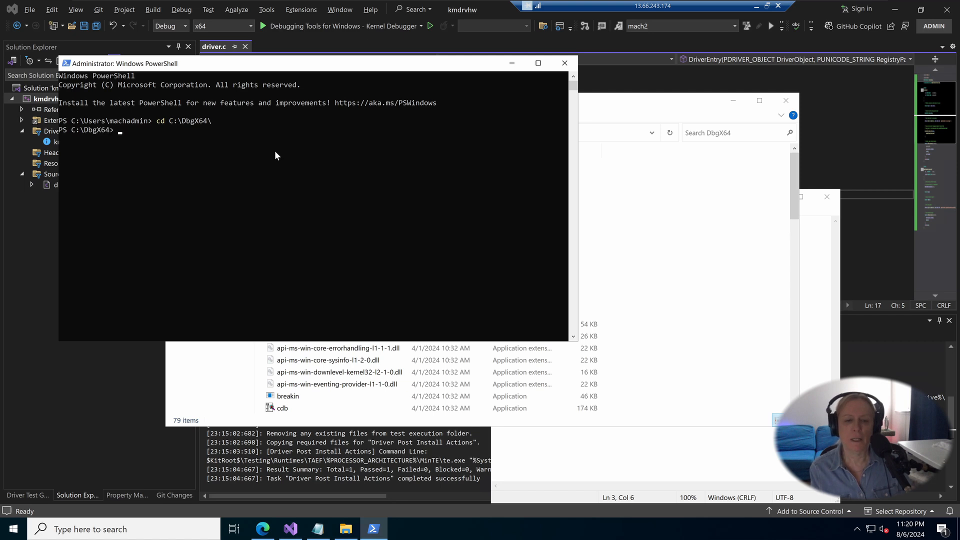
{"action": "type", "text": "dir"}
{"action": "key", "text": "Return"}
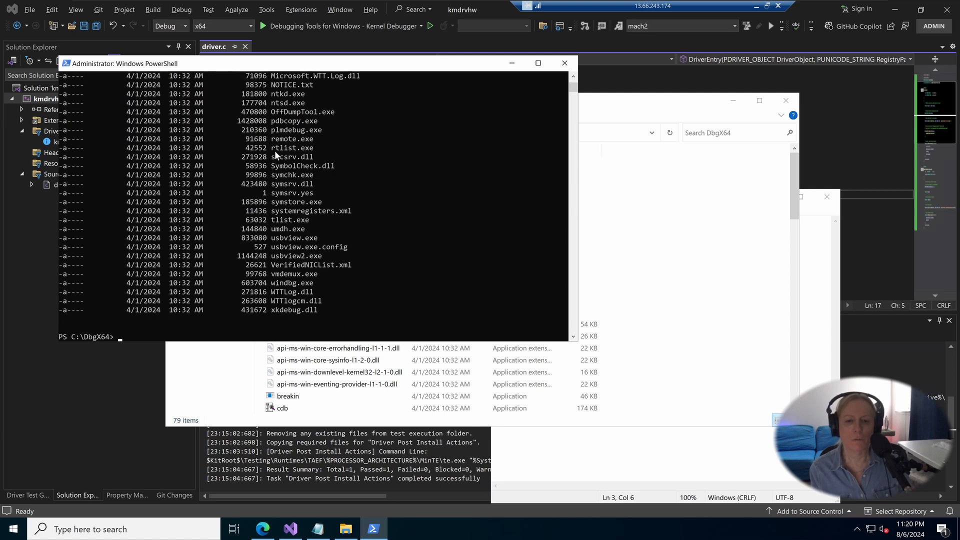
- Type .\windbg.exe -k net:key= with the debug key copied from Notepad, then ,port=
{"action": "type", "text": "win"}
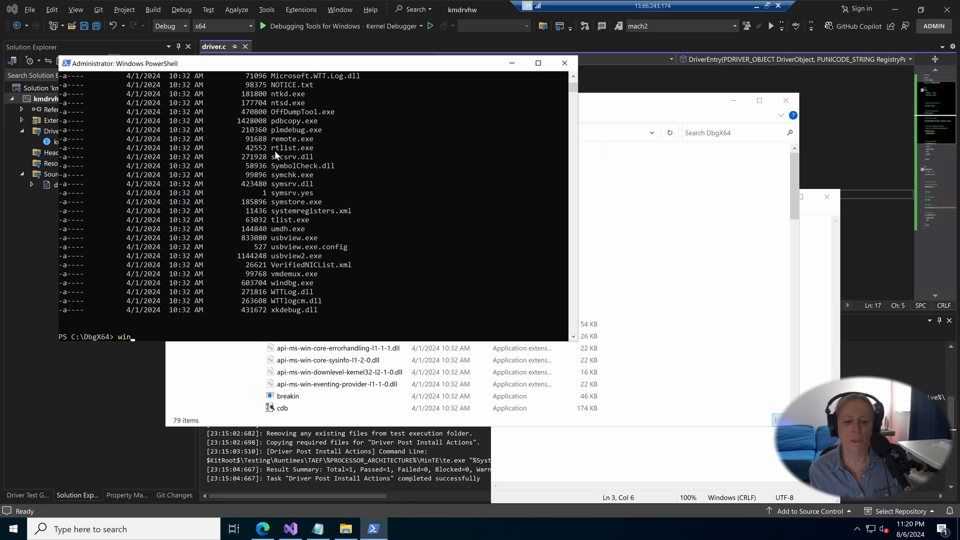
{"action": "key", "text": "Tab"}
{"action": "type", "text": "-k"}
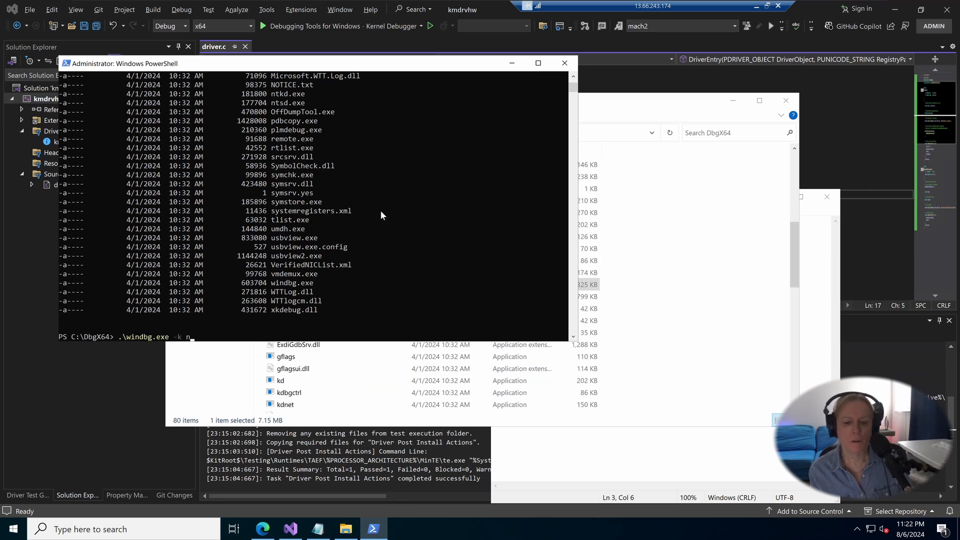
{"action": "type", "text": "net:"}
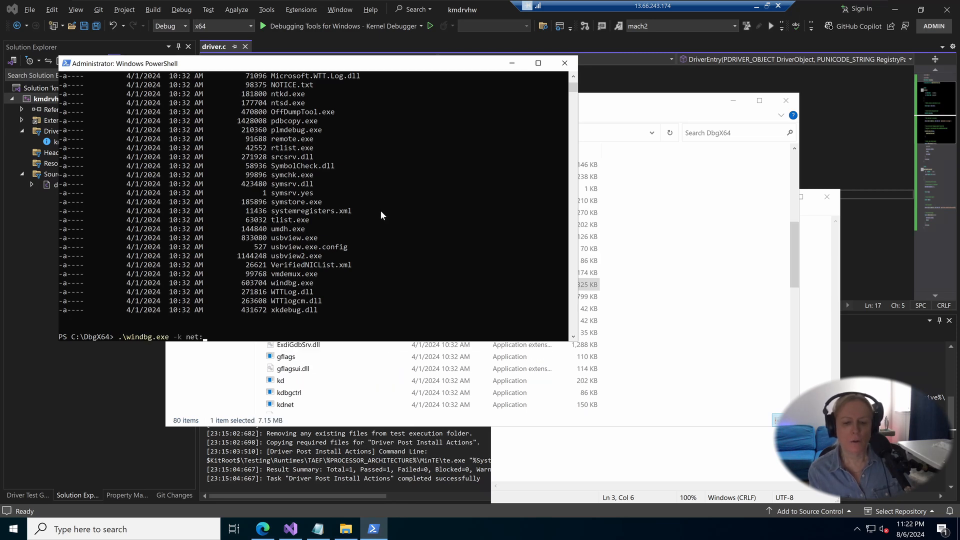
{"action": "type", "text": "key="}
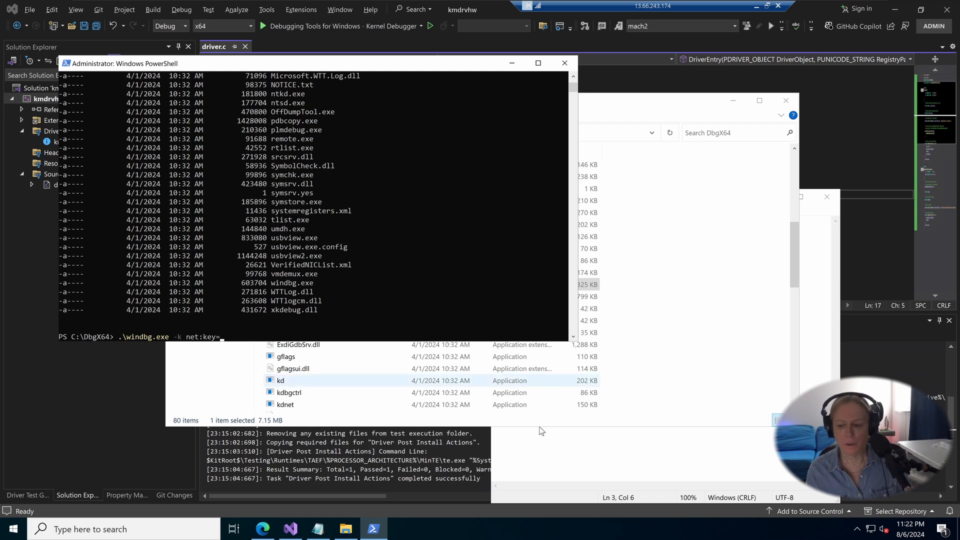
{"action": "left_click", "coordinate": [544, 440]}
{"action": "double_click", "coordinate": [508, 223]}
{"action": "key", "text": "ctrl+c"}
{"action": "left_click", "coordinate": [281, 158]}
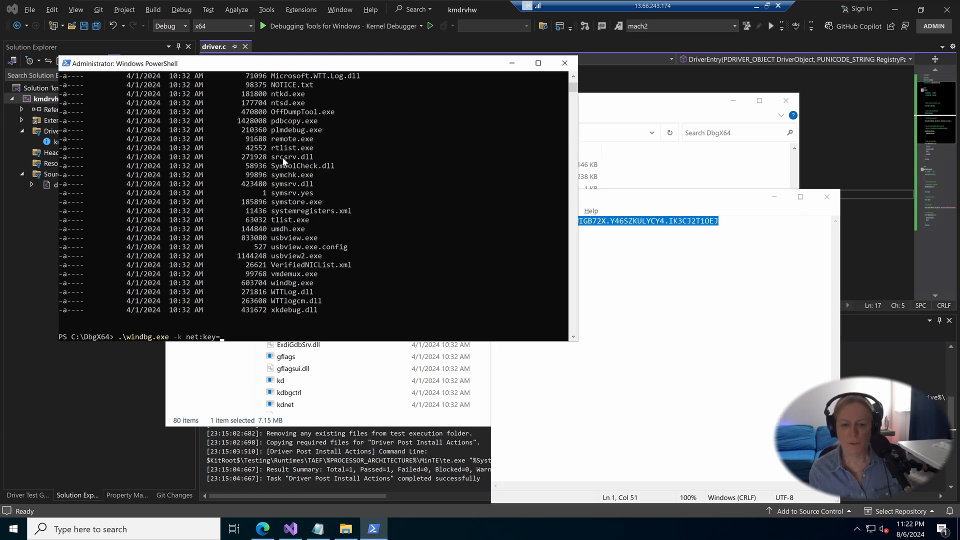
{"action": "key", "text": "ctrl+v"}
{"action": "type", "text": ","}
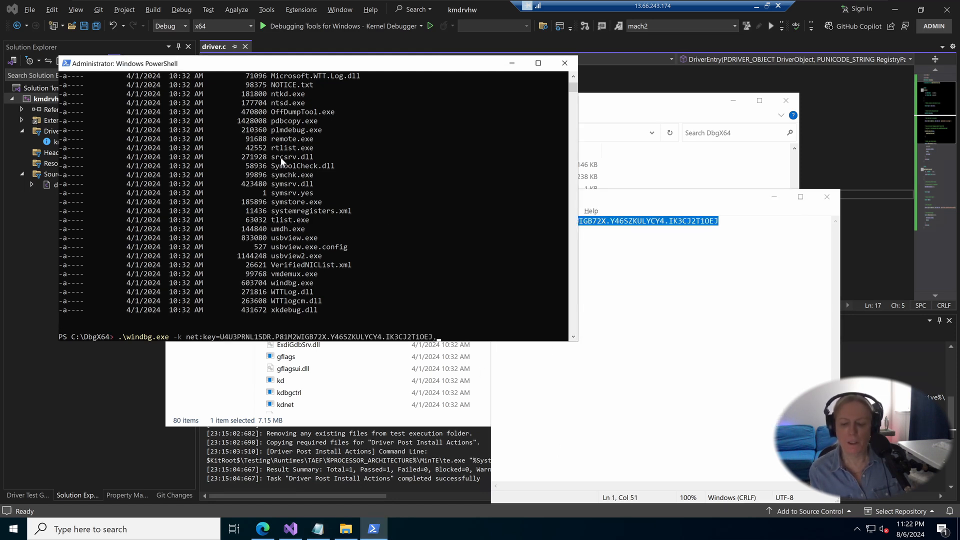
{"action": "type", "text": "port="}
- Complete the debugger command with port 50308 copied from Notepad
{"action": "left_click", "coordinate": [681, 273]}
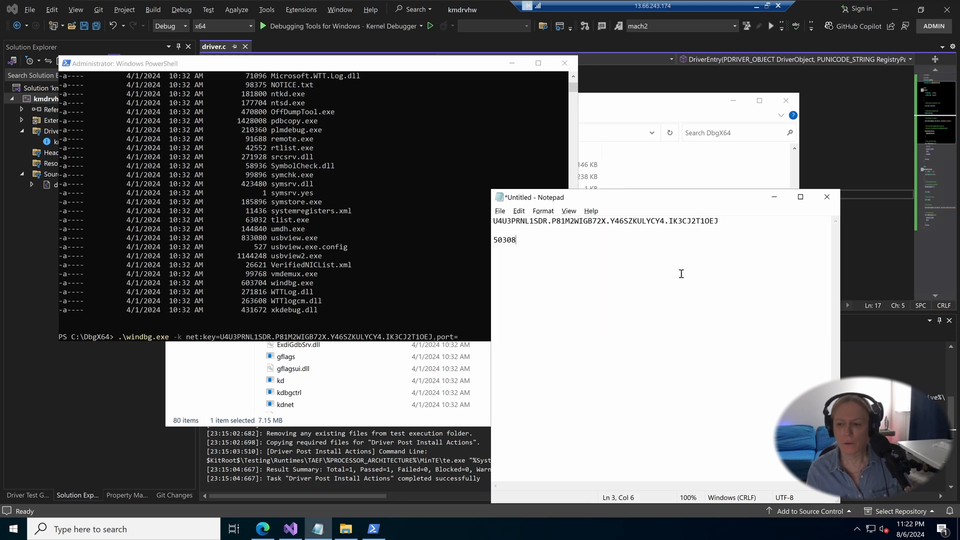
{"action": "double_click", "coordinate": [506, 240]}
{"action": "key", "text": "ctrl+c"}
{"action": "left_click", "coordinate": [424, 219]}
{"action": "key", "text": "ctrl+v"}
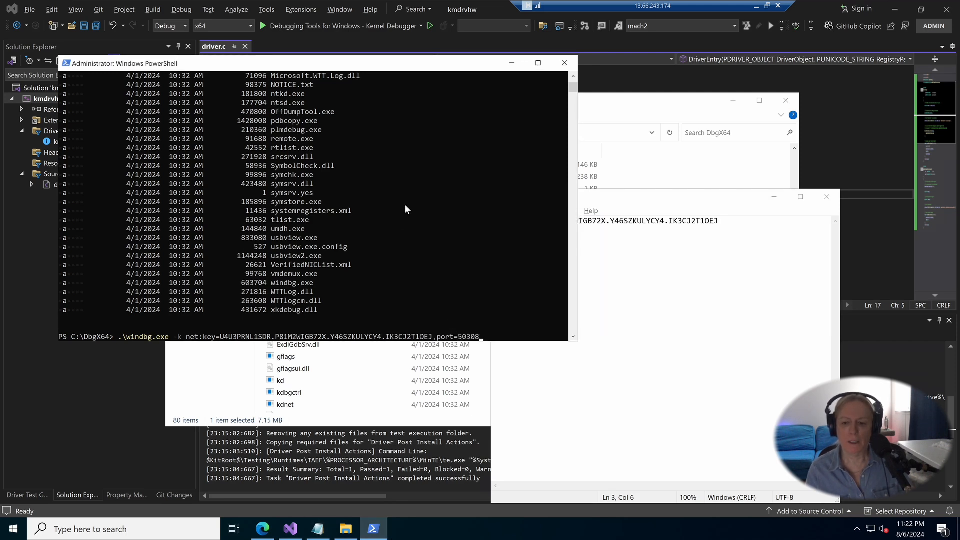
{"action": "key", "text": "ctrl+v"}
{"action": "key", "text": "BackSpace"}
{"action": "key", "text": "BackSpace"}
{"action": "key", "text": "BackSpace"}
{"action": "key", "text": "BackSpace"}
{"action": "key", "text": "BackSpace"}
{"action": "key", "text": "BackSpace"}
{"action": "key", "text": "BackSpace"}
{"action": "key", "text": "BackSpace"}
{"action": "key", "text": "BackSpace"}
{"action": "key", "text": "BackSpace"}
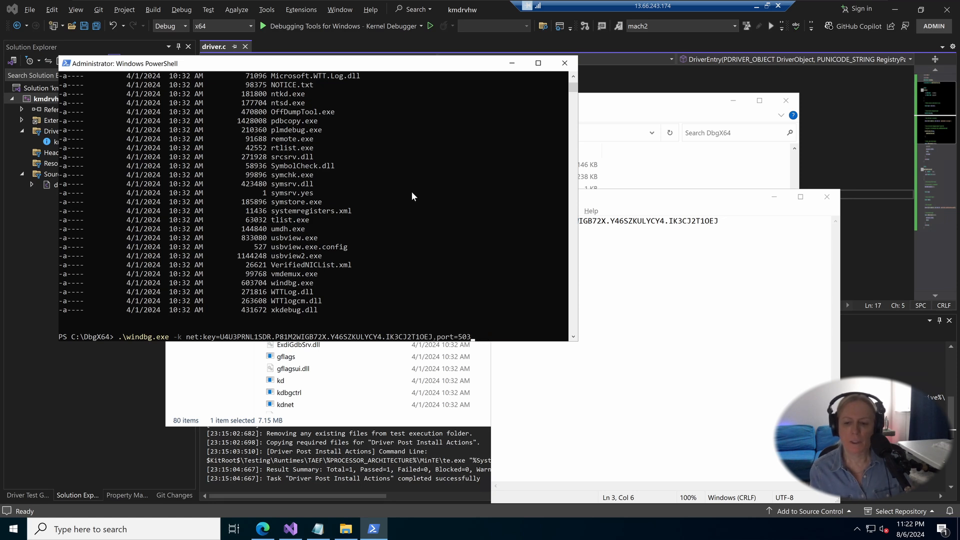
{"action": "key", "text": "ctrl+v"}
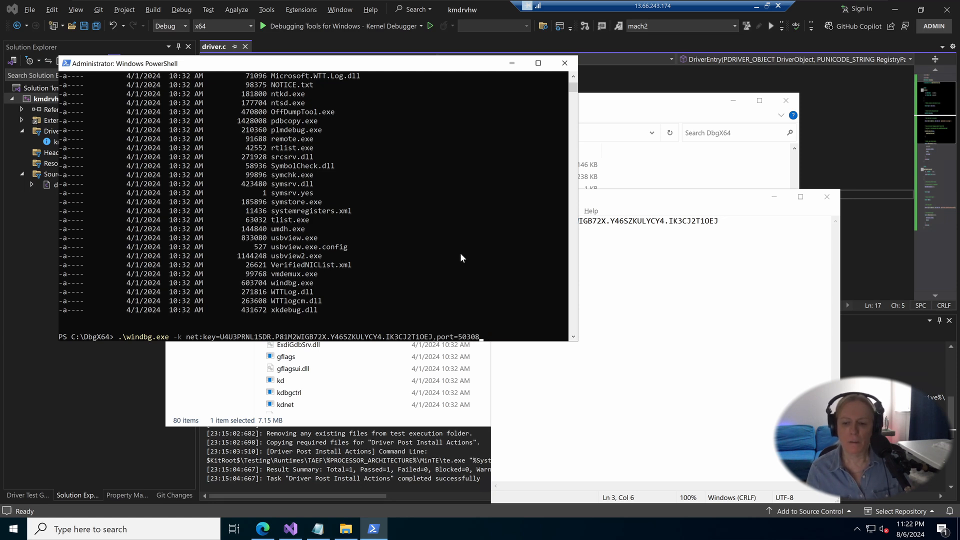
- Start WinDbg as a network kernel debugger on port 50308 and dock its Command output
{"action": "key", "text": "Return"}
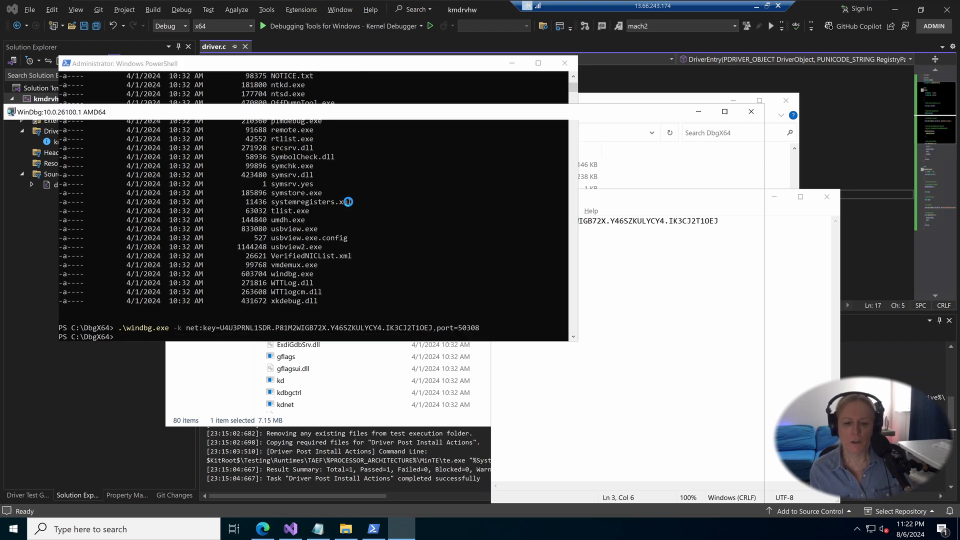
{"action": "double_click", "coordinate": [100, 142]}
{"action": "left_click_drag", "start_coordinate": [276, 113], "coordinate": [319, 80]}
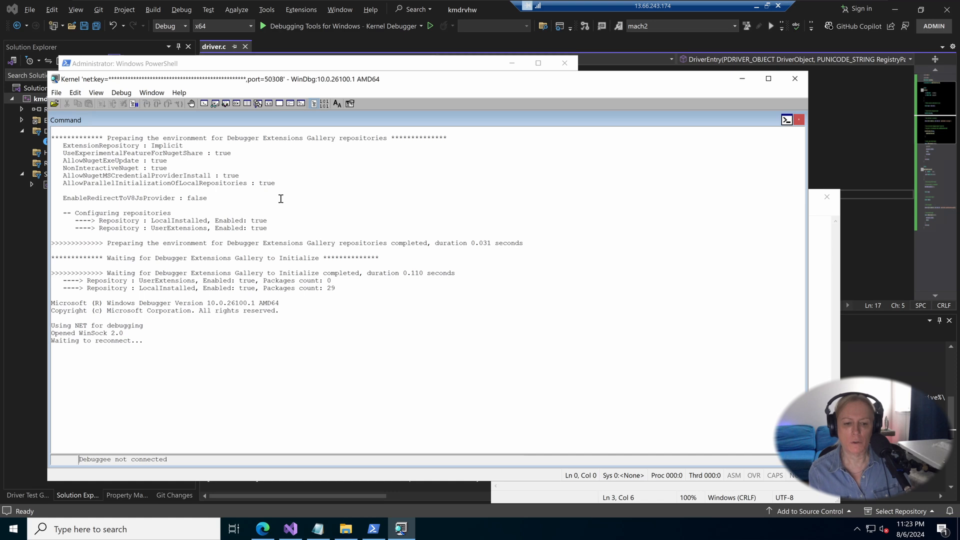
{"action": "left_click", "coordinate": [297, 176]}
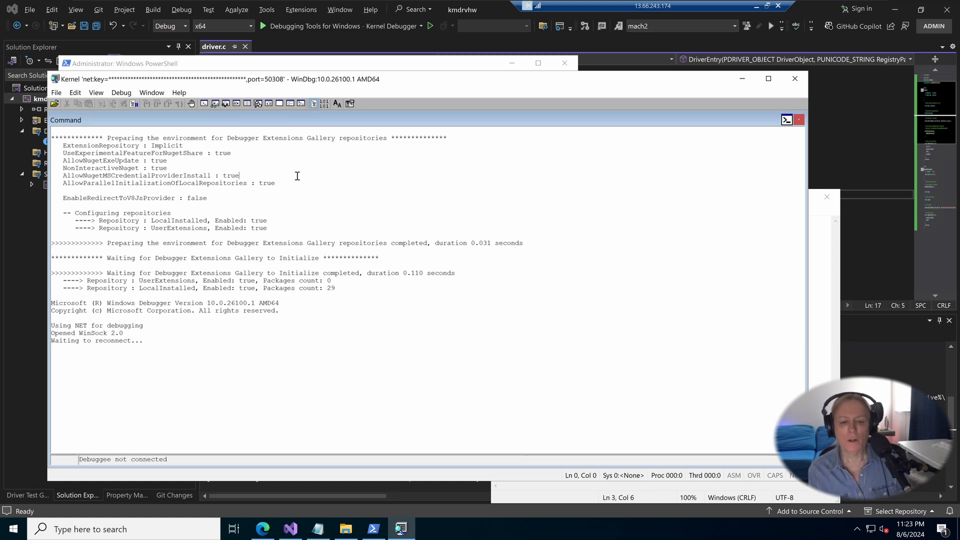
{"action": "key", "text": "super"}
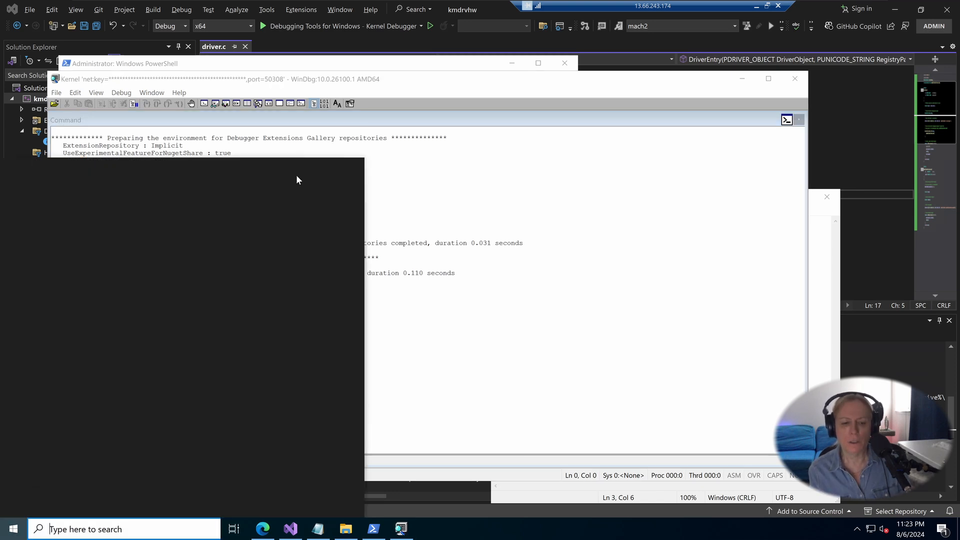
- Open Allow an app through Windows Firewall and start adding another app
{"action": "type", "text": "windows"}
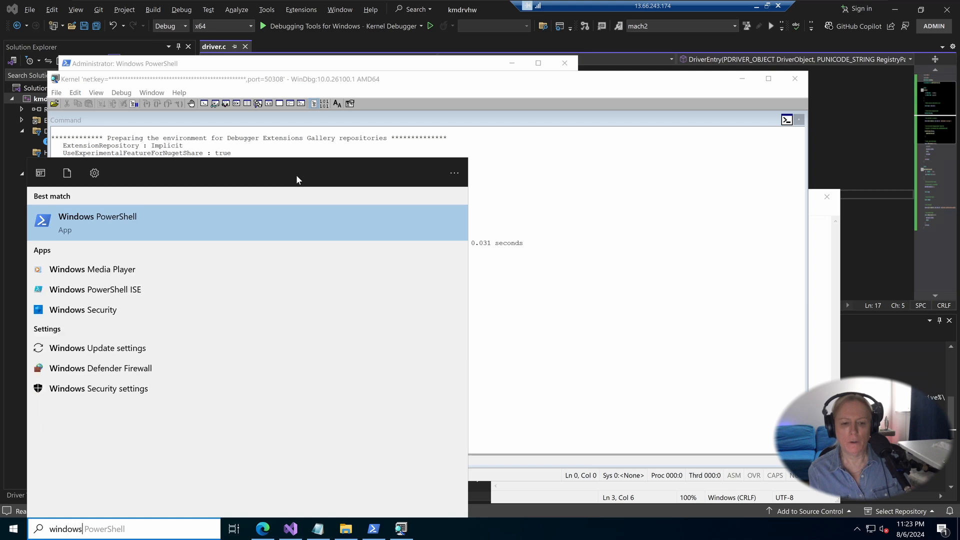
{"action": "type", "text": " fire"}
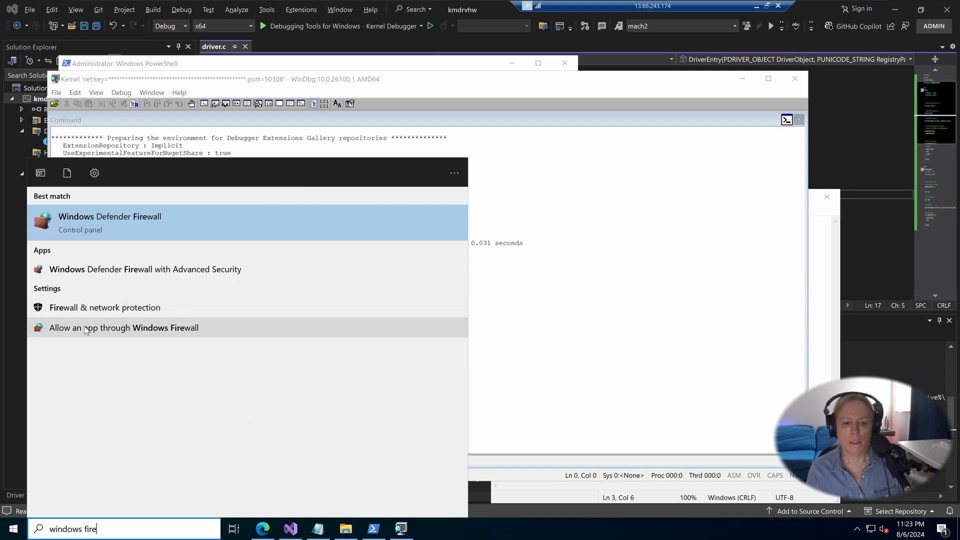
{"action": "left_click", "coordinate": [128, 330]}
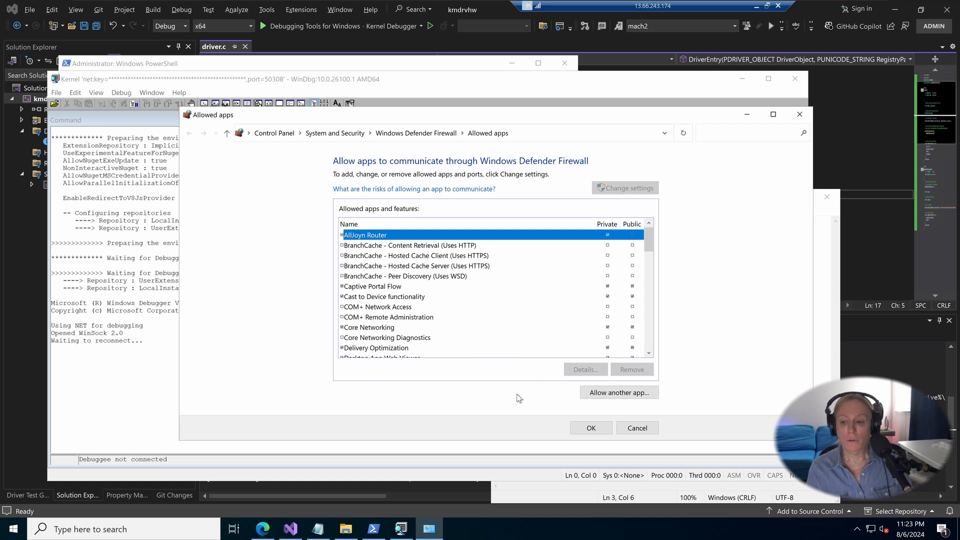
{"action": "left_click", "coordinate": [600, 393]}
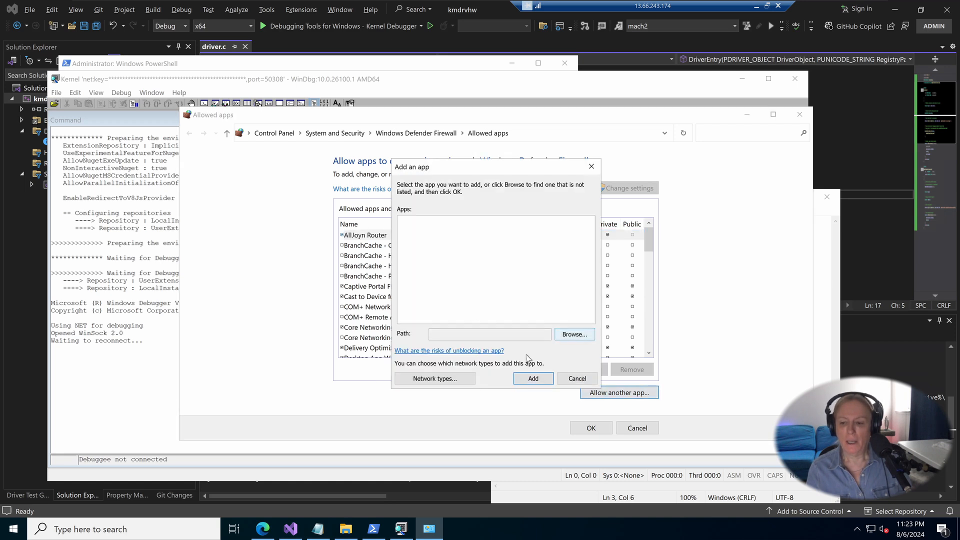
{"action": "left_click", "coordinate": [573, 334]}
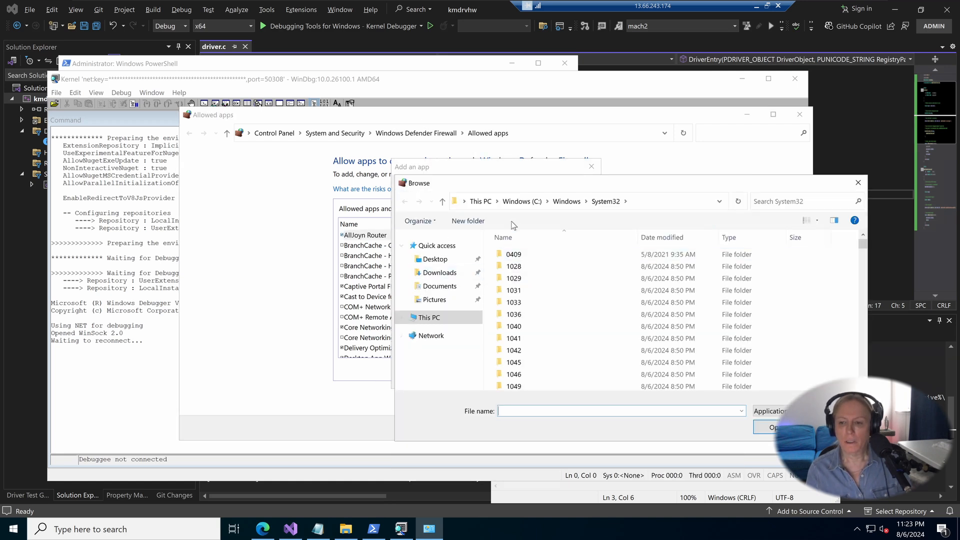
- Browse to C:\DbgX64\windbg.exe as the program to allow
{"action": "left_click", "coordinate": [521, 201]}
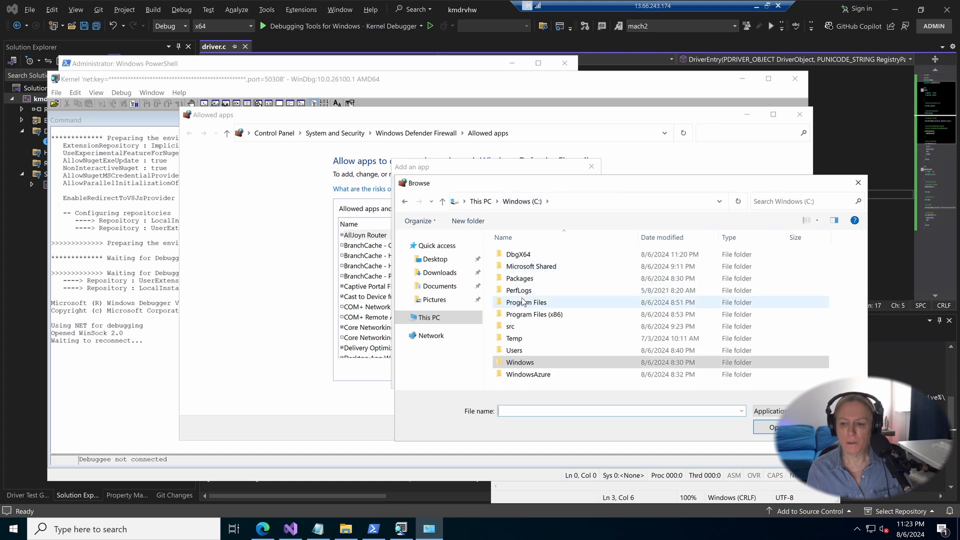
{"action": "double_click", "coordinate": [518, 265]}
{"action": "scroll", "coordinate": [518, 280], "scroll_direction": "down", "scroll_amount": 10}
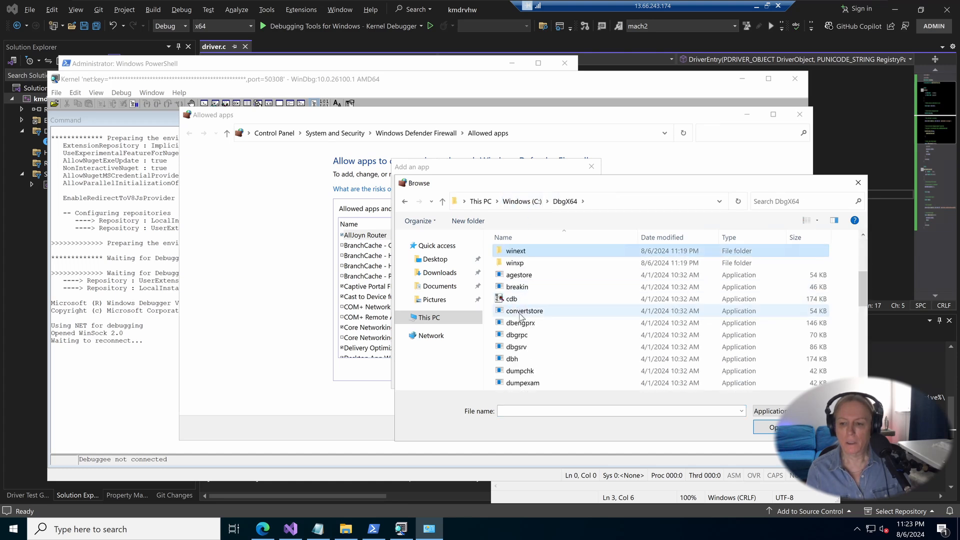
{"action": "left_click", "coordinate": [511, 300]}
{"action": "scroll", "coordinate": [518, 302], "scroll_direction": "down", "scroll_amount": 4}
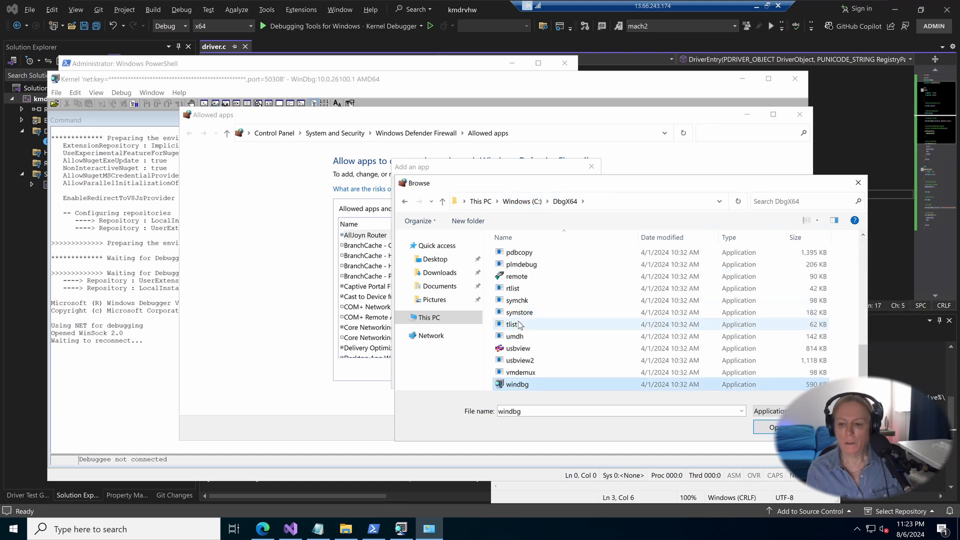
{"action": "left_click", "coordinate": [518, 385]}
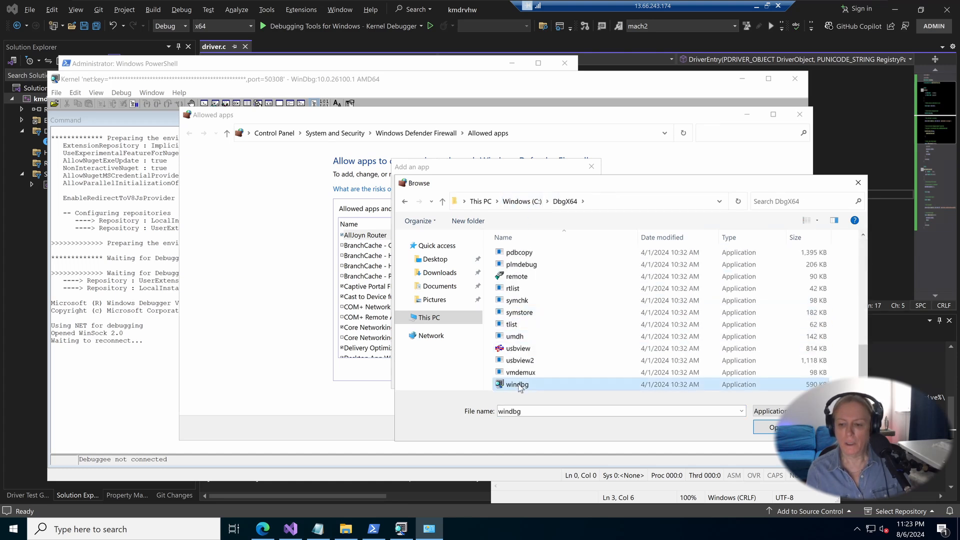
{"action": "left_click", "coordinate": [772, 427]}
- Verify the C:\DbgX64\windbg.exe path and add the debugger to the allowed apps
{"action": "double_click", "coordinate": [511, 334]}
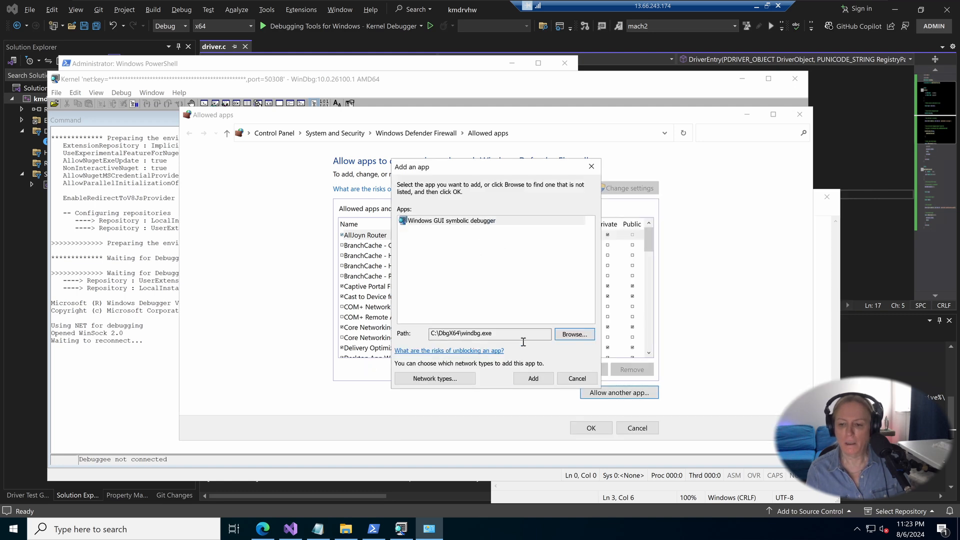
{"action": "left_click", "coordinate": [436, 333]}
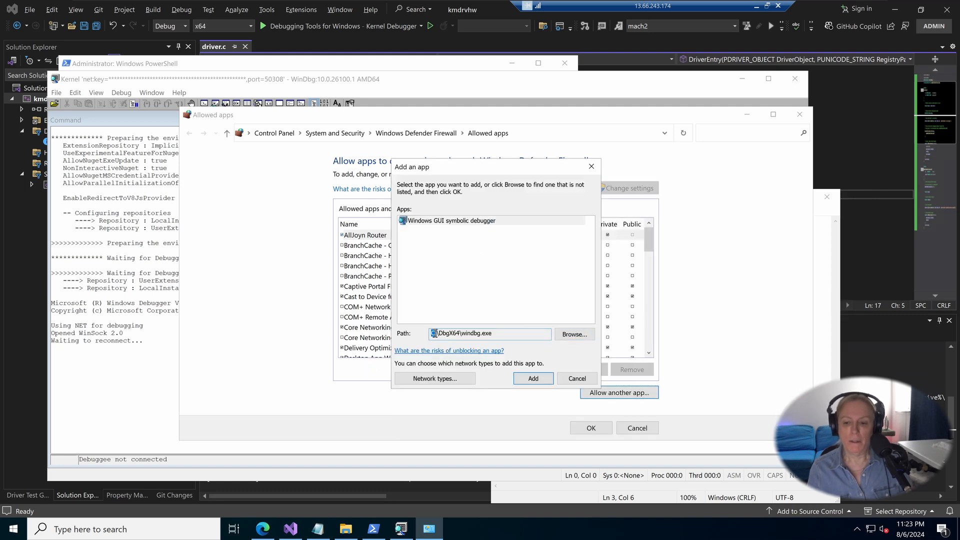
{"action": "left_click_drag", "start_coordinate": [432, 334], "coordinate": [492, 332]}
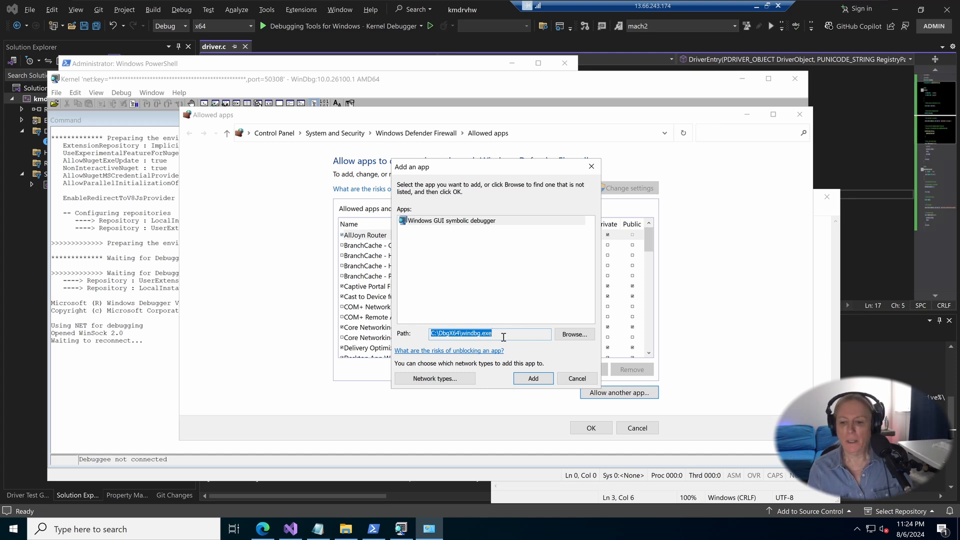
{"action": "left_click", "coordinate": [533, 379]}
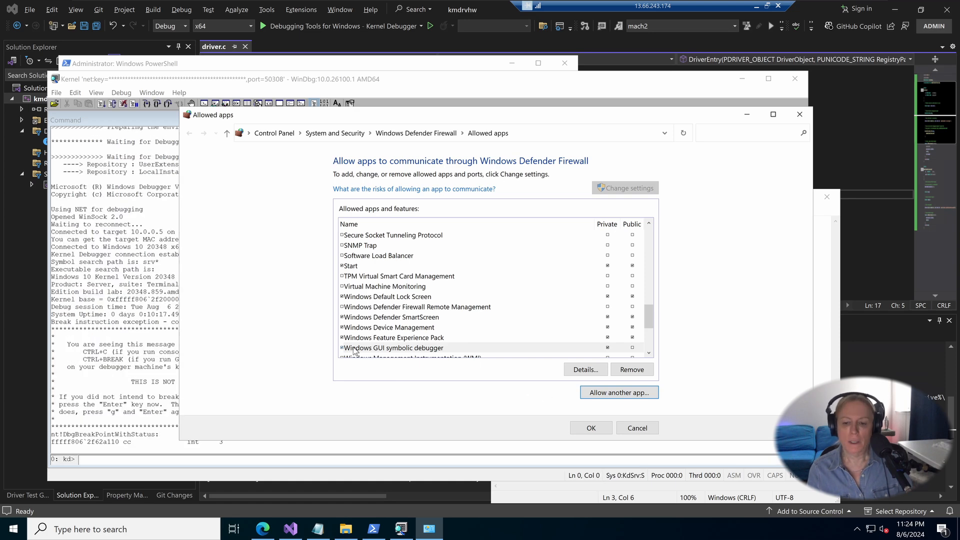
- Save the firewall allowed-apps change and reload the kernel symbols with .reload
{"action": "left_click", "coordinate": [588, 428]}
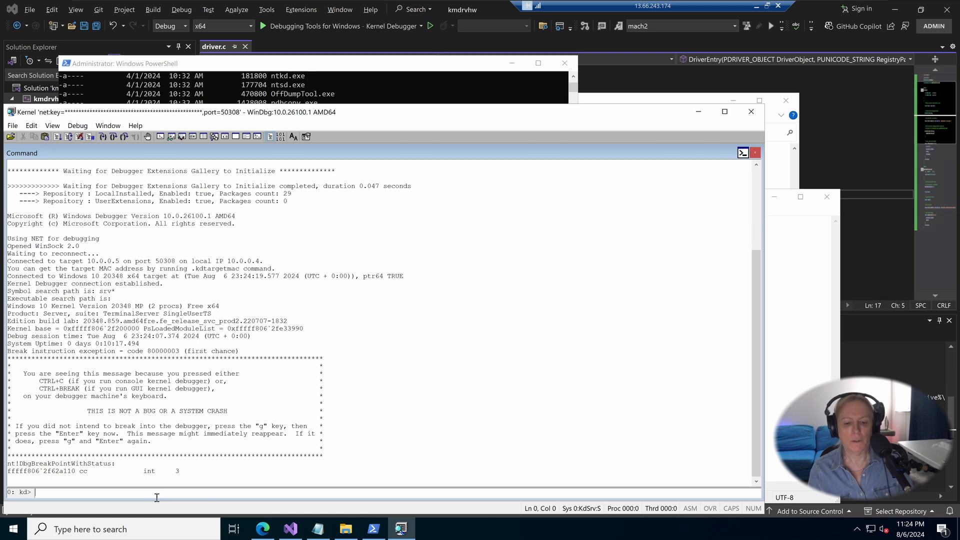
{"action": "type", "text": ".reload"}
{"action": "key", "text": "Return"}
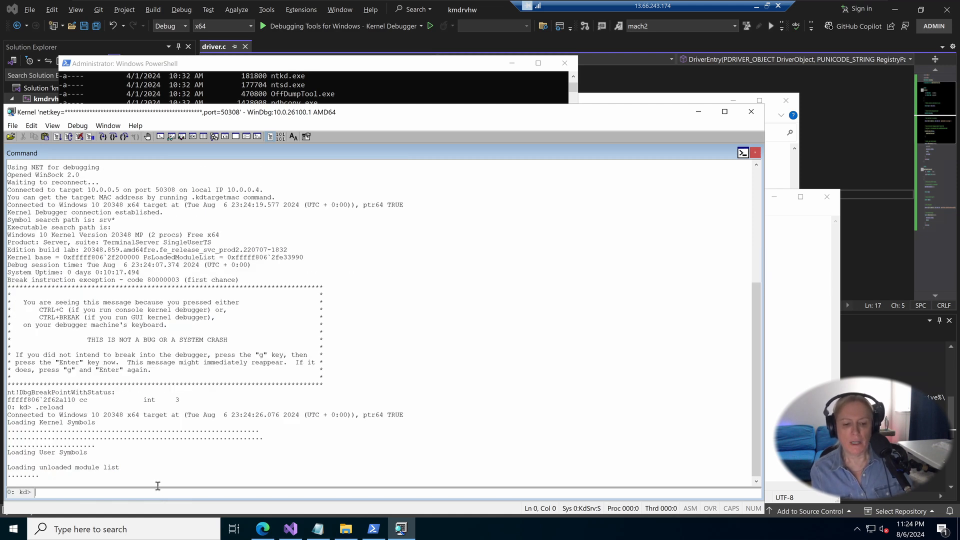
- Display the symbol search path with .sympath and select the expanded srv* path
{"action": "type", "text": ".sympath"}
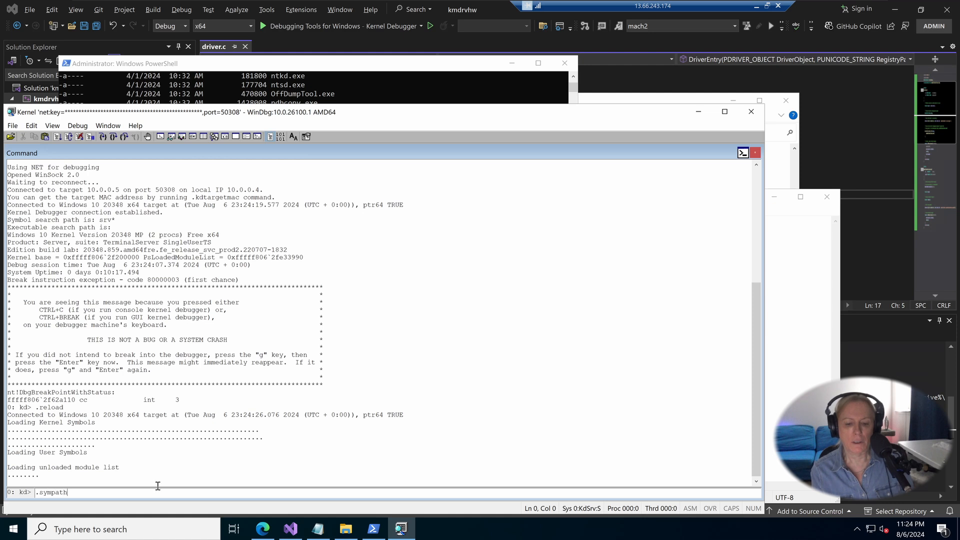
{"action": "key", "text": "Return"}
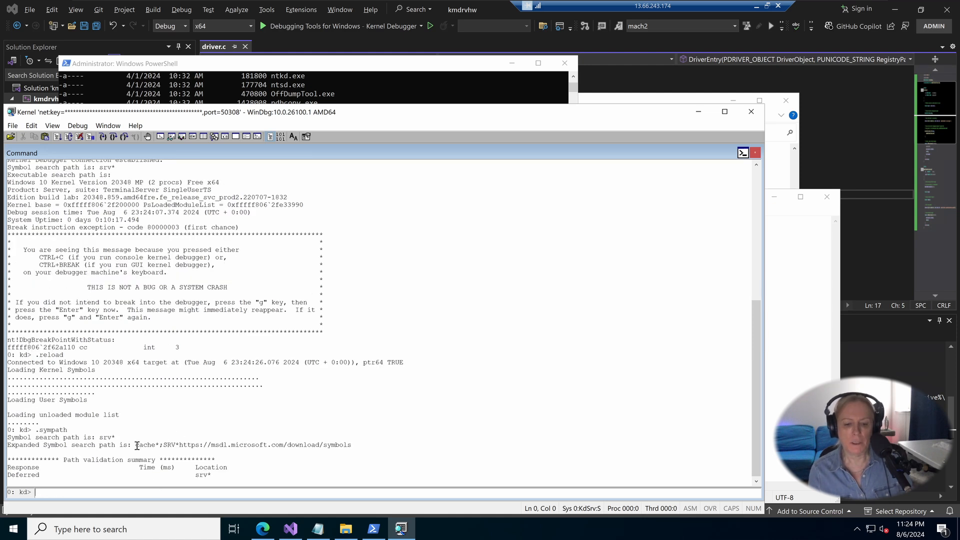
{"action": "left_click_drag", "start_coordinate": [136, 444], "coordinate": [351, 446]}
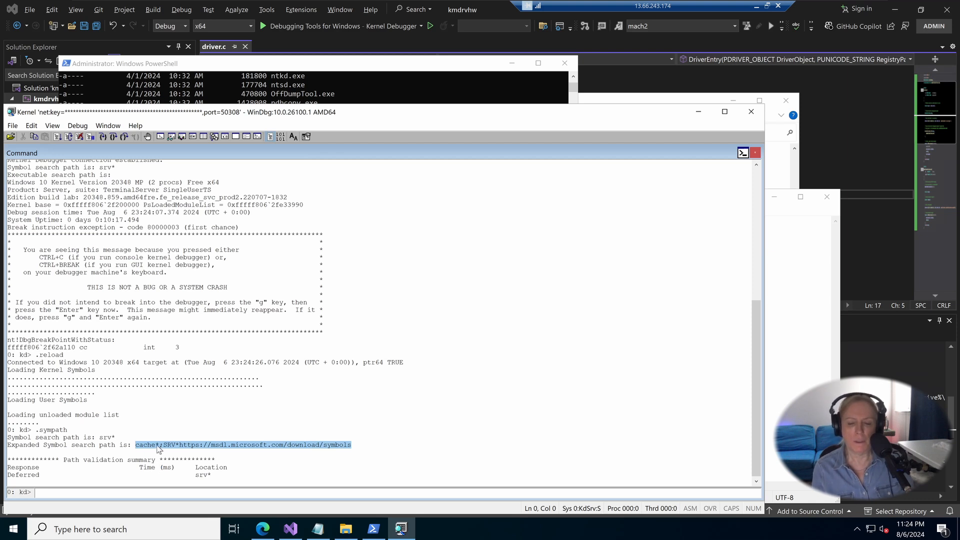
{"action": "key", "text": "super+e"}
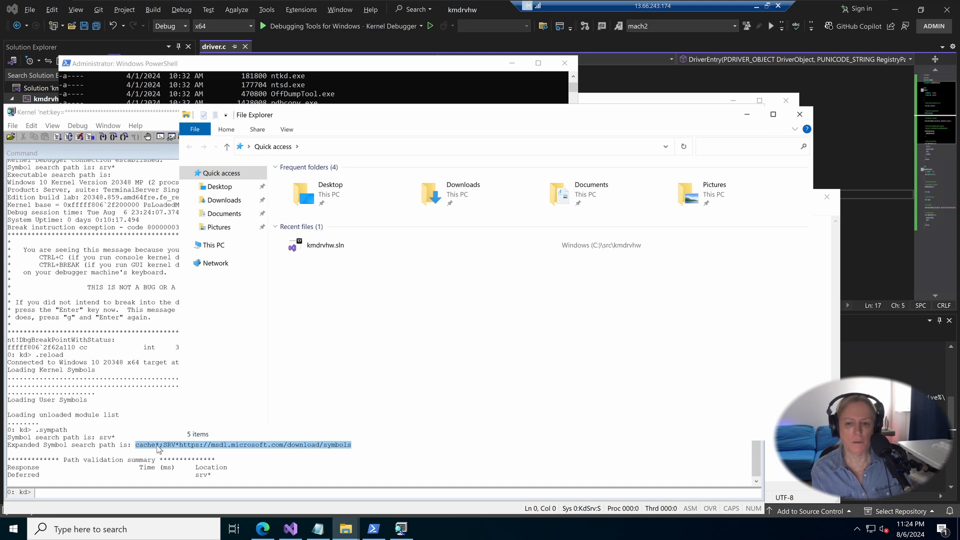
- Check C:\DbgX64\sym for the cached kdnic.pdb and ntkrnlmp.pdb, then return to drive C
{"action": "key", "text": "alt+d"}
{"action": "type", "text": "c:\\db"}
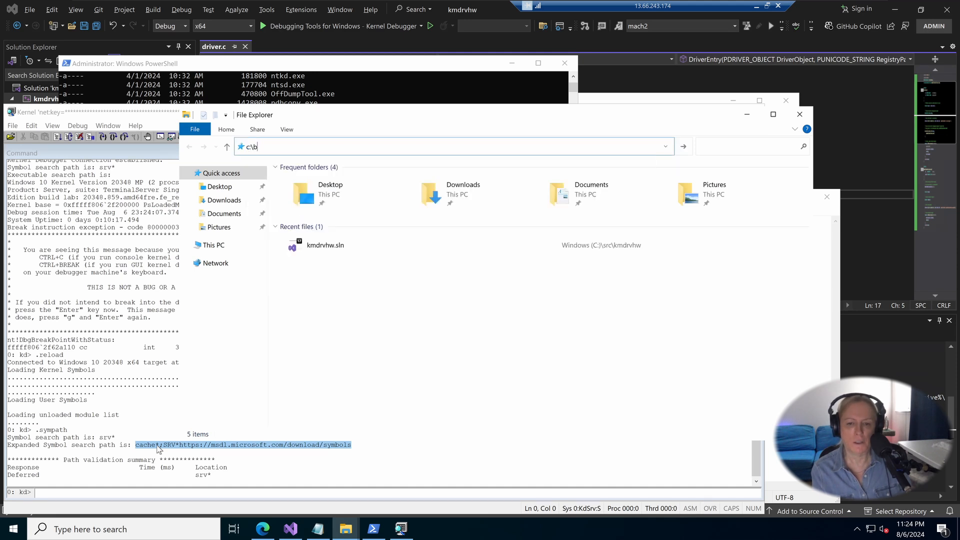
{"action": "type", "text": "g"}
{"action": "key", "text": "Down"}
{"action": "key", "text": "Return"}
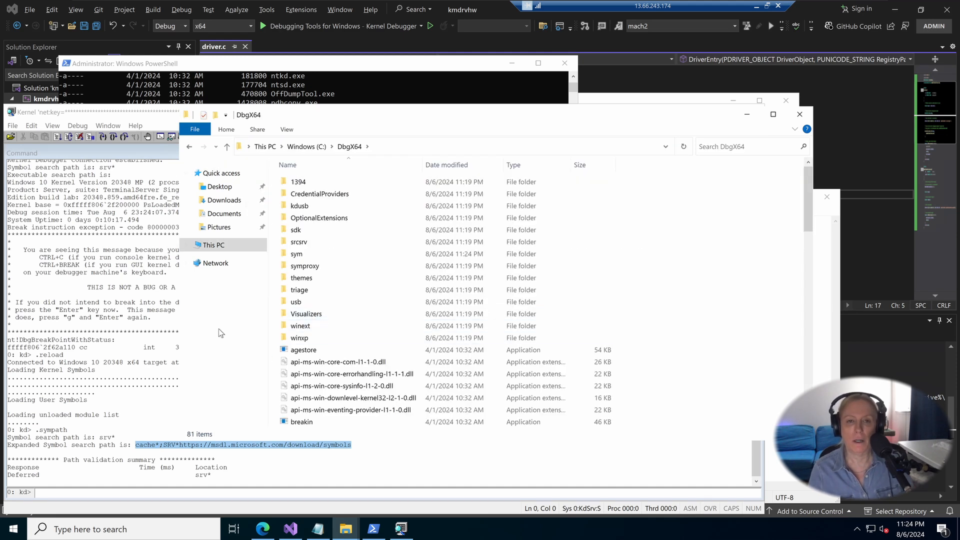
{"action": "double_click", "coordinate": [304, 255]}
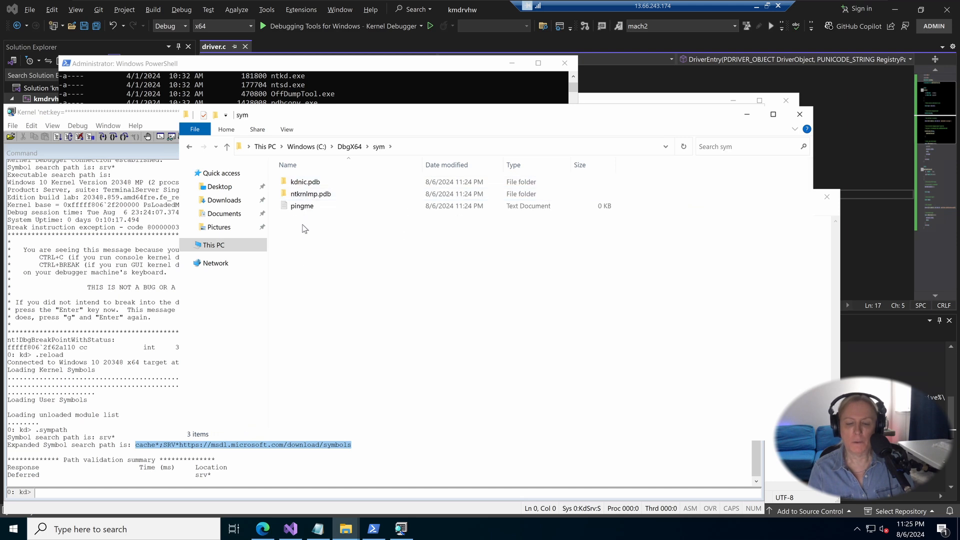
{"action": "left_click", "coordinate": [307, 146]}
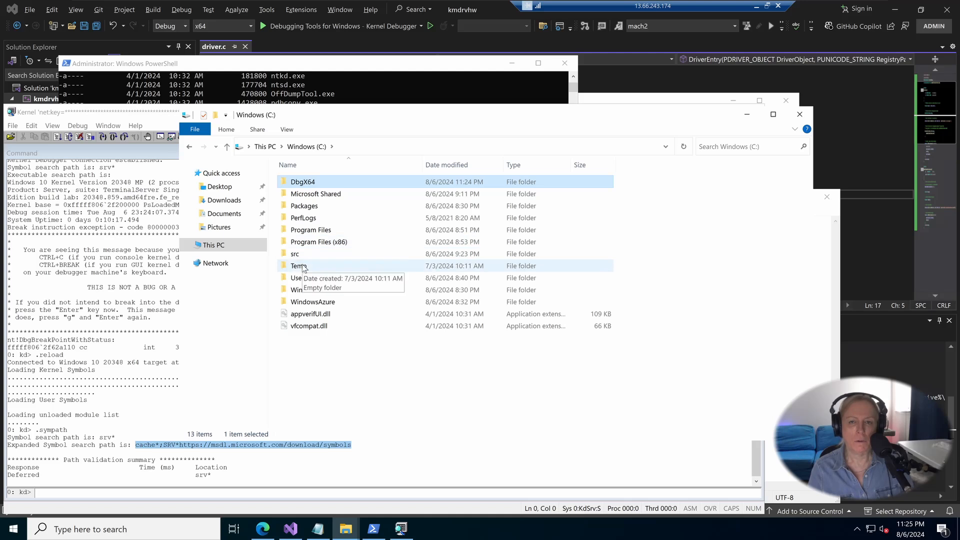
- Copy the expanded symbol path in WinDbg and paste it into the kd command input
{"action": "left_click", "coordinate": [160, 494]}
{"action": "left_click", "coordinate": [137, 458]}
{"action": "left_click_drag", "start_coordinate": [135, 445], "coordinate": [367, 444]}
{"action": "key", "text": "ctrl+c"}
{"action": "left_click", "coordinate": [123, 493]}
{"action": "key", "text": "ctrl+v"}
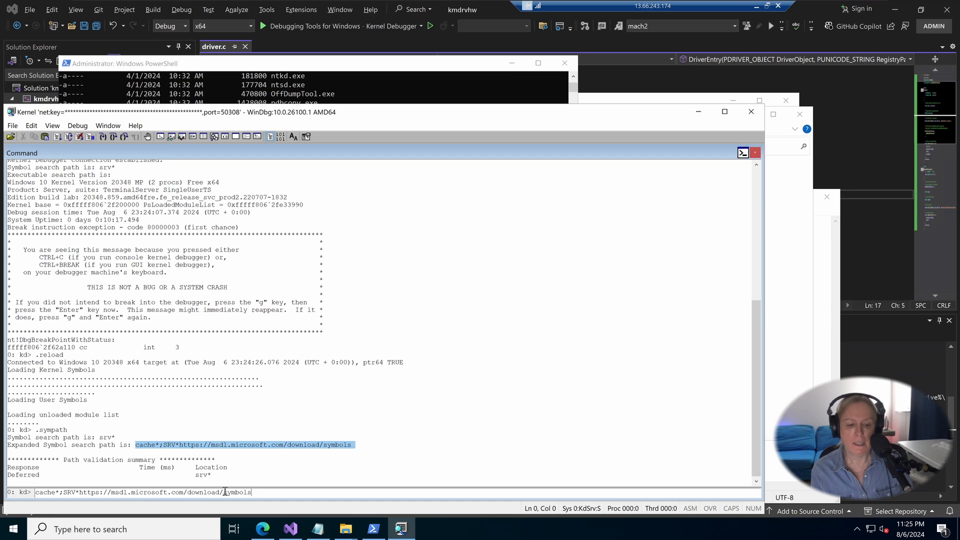
{"action": "type", "text": ".symp"}
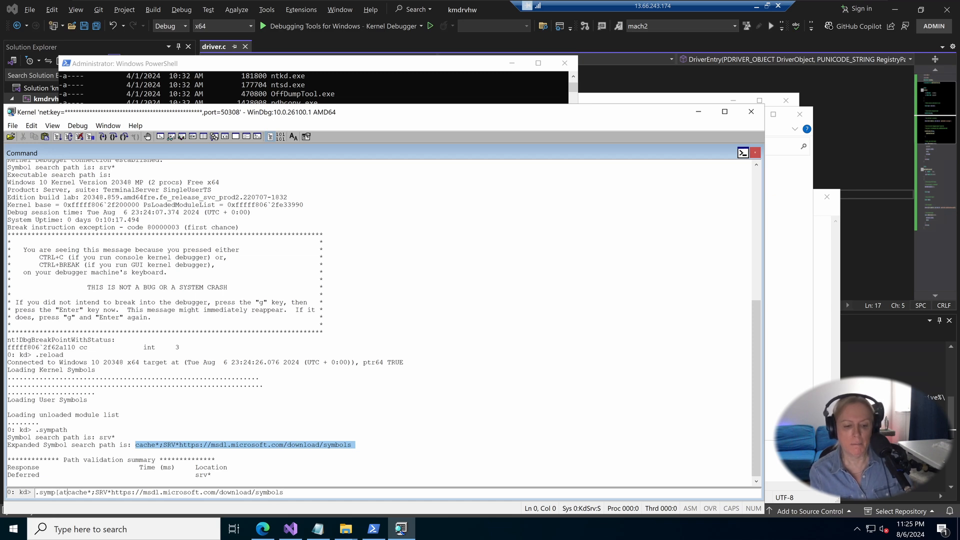
{"action": "type", "text": "ath "}
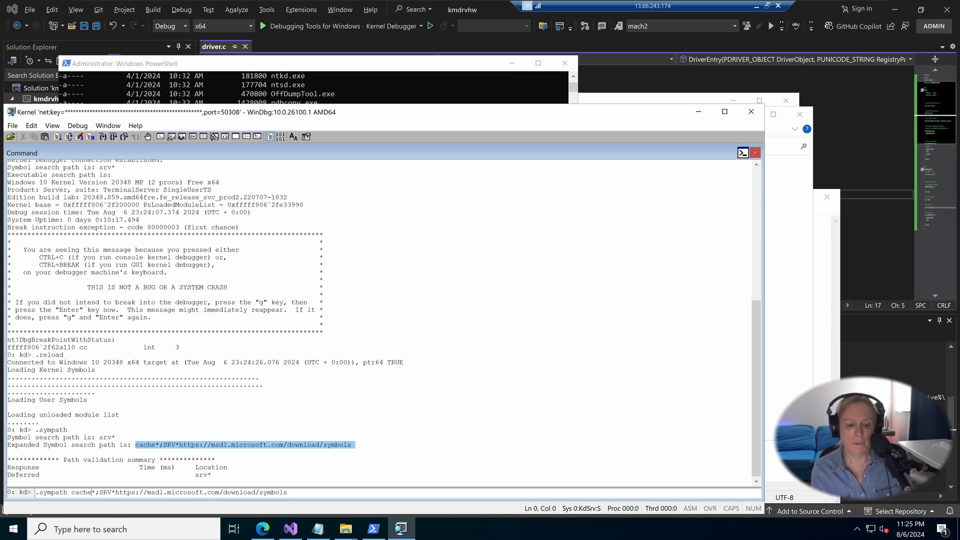
{"action": "type", "text": "cache*c:\\symbo"}
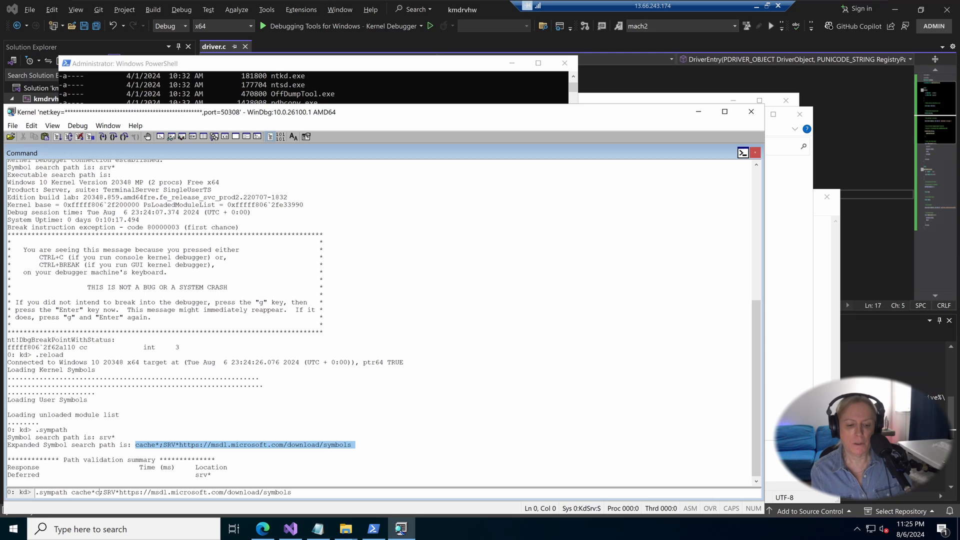
{"action": "type", "text": "l"}
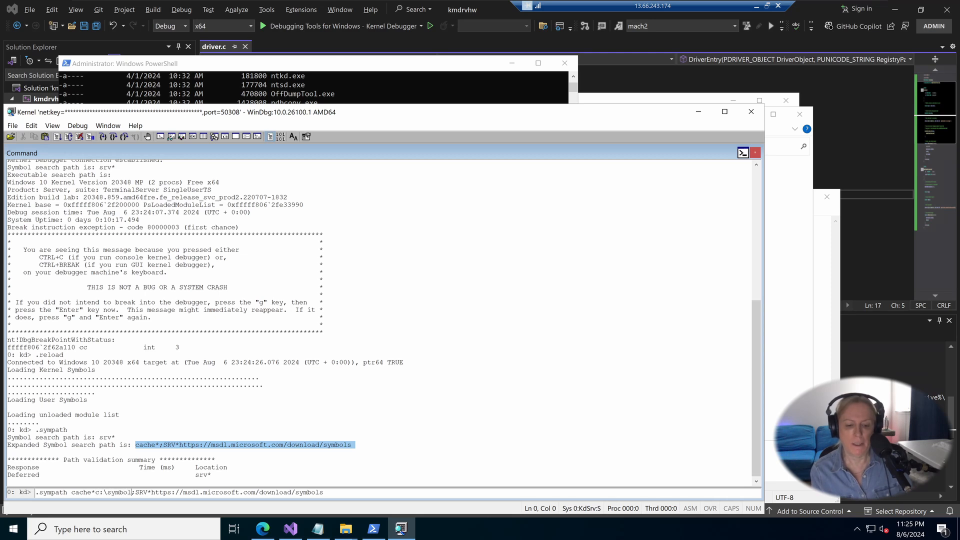
{"action": "type", "text": "s"}
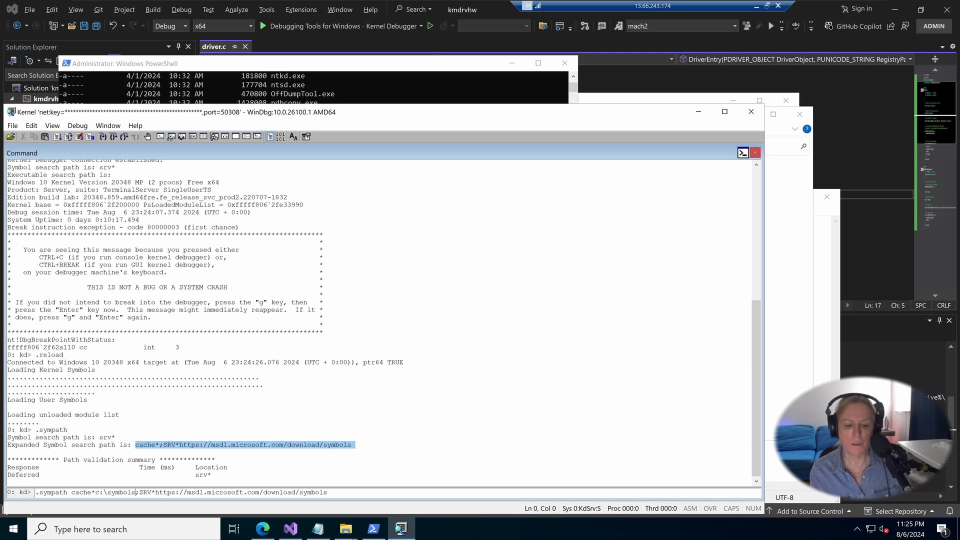
{"action": "left_click_drag", "start_coordinate": [71, 493], "coordinate": [136, 494]}
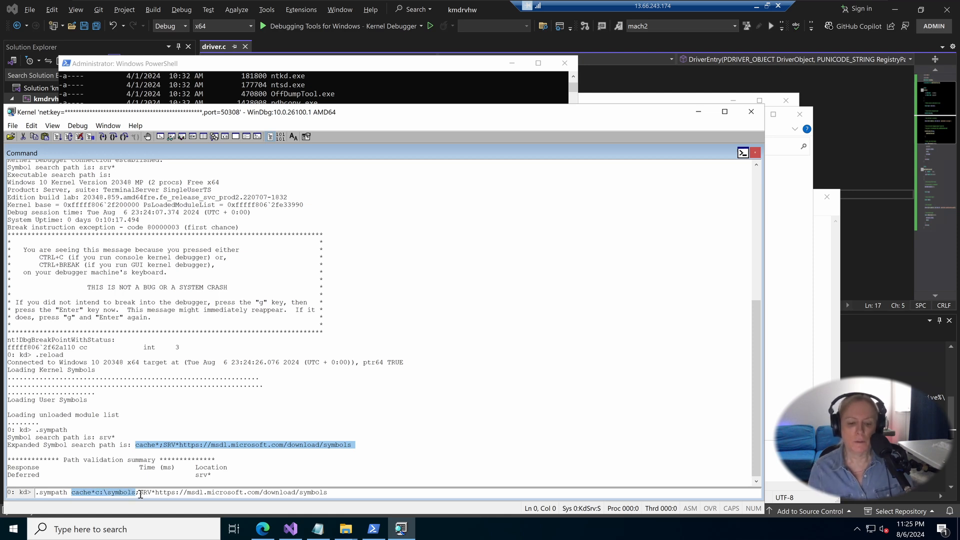
{"action": "left_click_drag", "start_coordinate": [139, 494], "coordinate": [363, 485]}
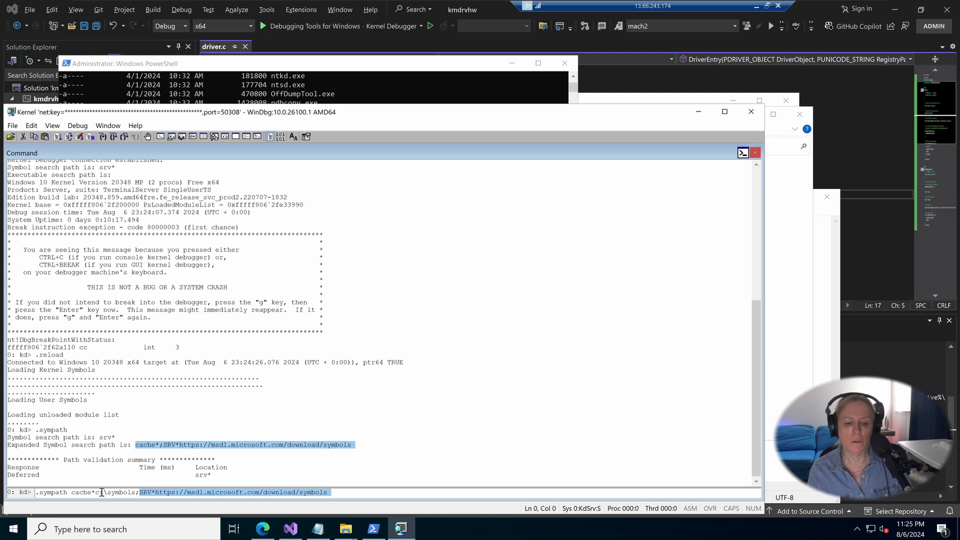
{"action": "left_click", "coordinate": [363, 492]}
{"action": "key", "text": "Return"}
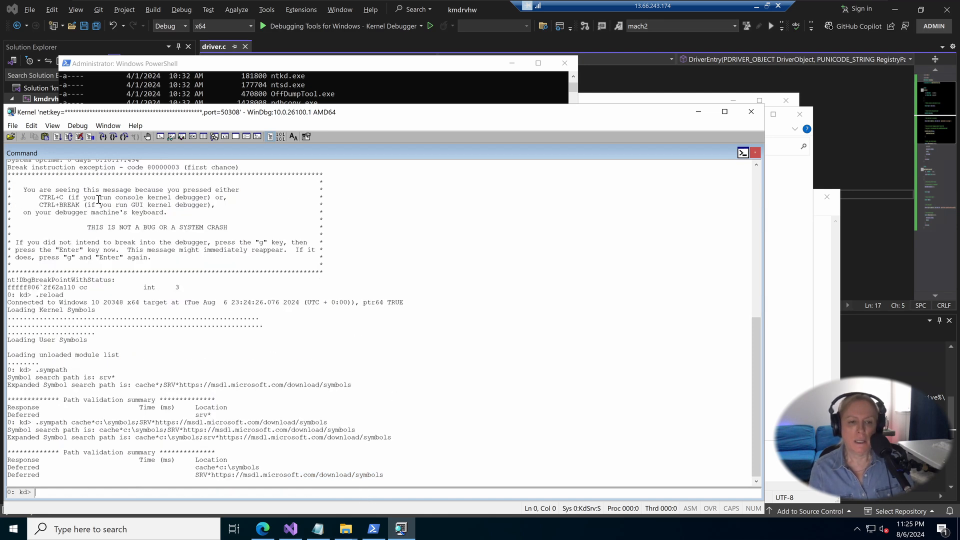
- Force a full kernel symbol reload with .reload /f, then return to File Explorer
{"action": "left_click", "coordinate": [13, 126]}
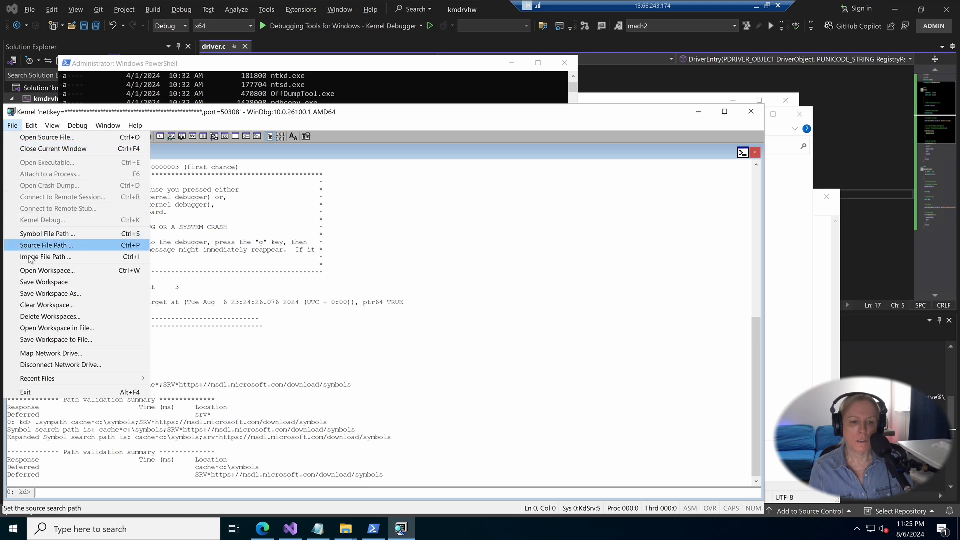
{"action": "left_click", "coordinate": [35, 281]}
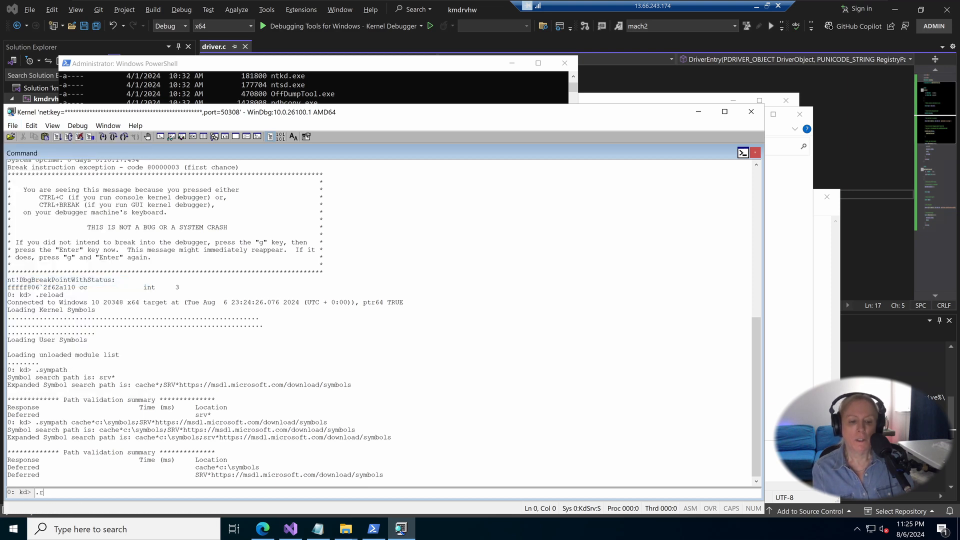
{"action": "type", "text": "eload /f"}
{"action": "key", "text": "Return"}
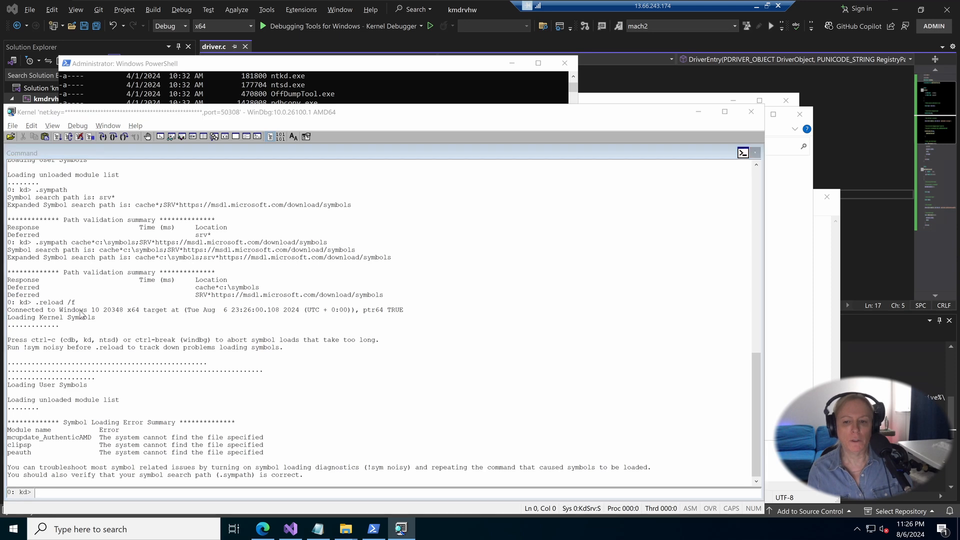
{"action": "key", "text": "alt+Tab"}
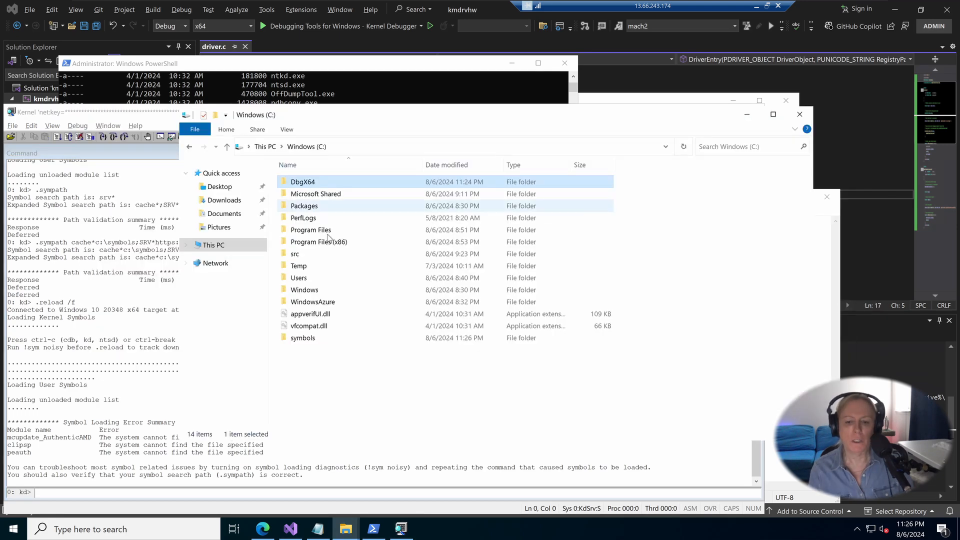
- Browse the downloaded .pdb symbol folders in C:\symbols, then bring WinDbg back
{"action": "double_click", "coordinate": [311, 341]}
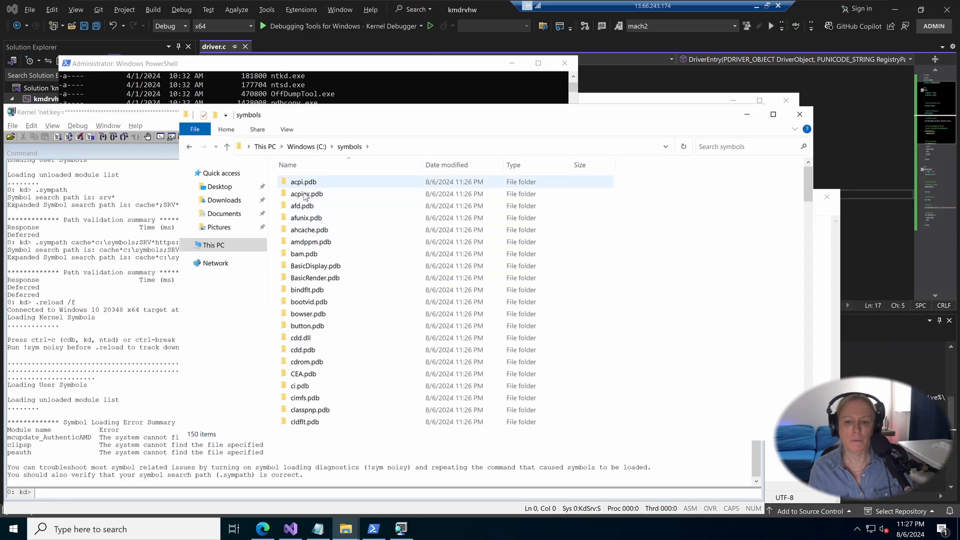
{"action": "scroll", "coordinate": [314, 409], "scroll_direction": "down", "scroll_amount": 3}
{"action": "scroll", "coordinate": [314, 409], "scroll_direction": "down", "scroll_amount": 20}
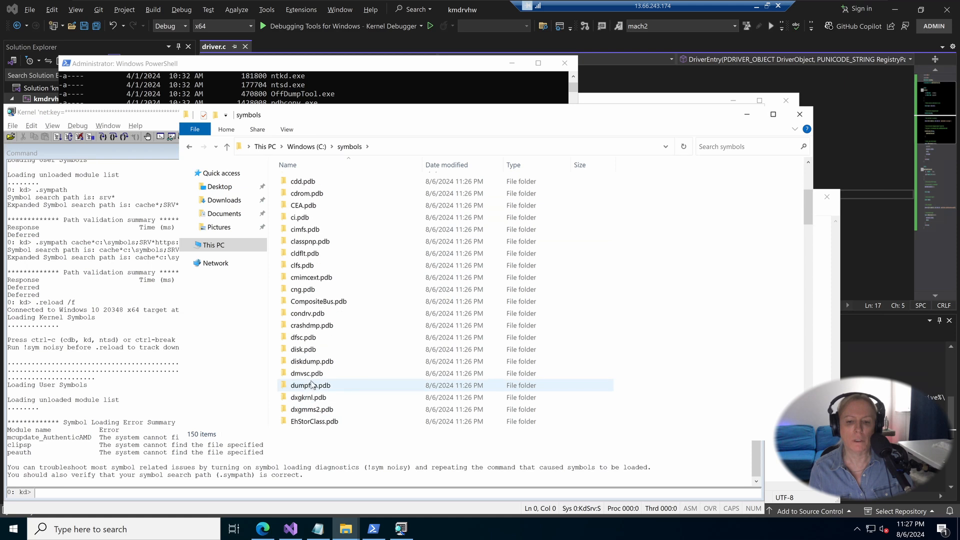
{"action": "scroll", "coordinate": [314, 240], "scroll_direction": "down", "scroll_amount": 15}
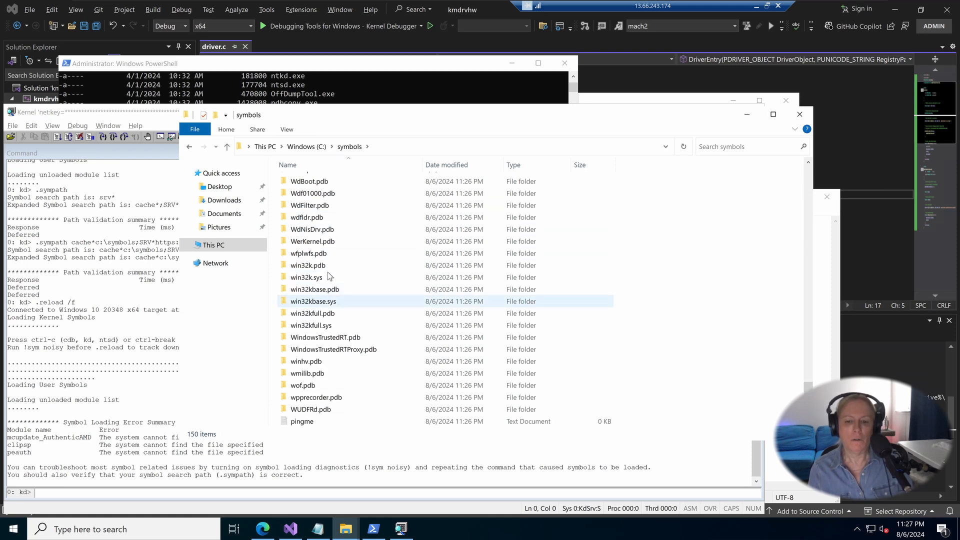
{"action": "scroll", "coordinate": [328, 272], "scroll_direction": "up", "scroll_amount": 20}
{"action": "scroll", "coordinate": [352, 258], "scroll_direction": "up", "scroll_amount": 20}
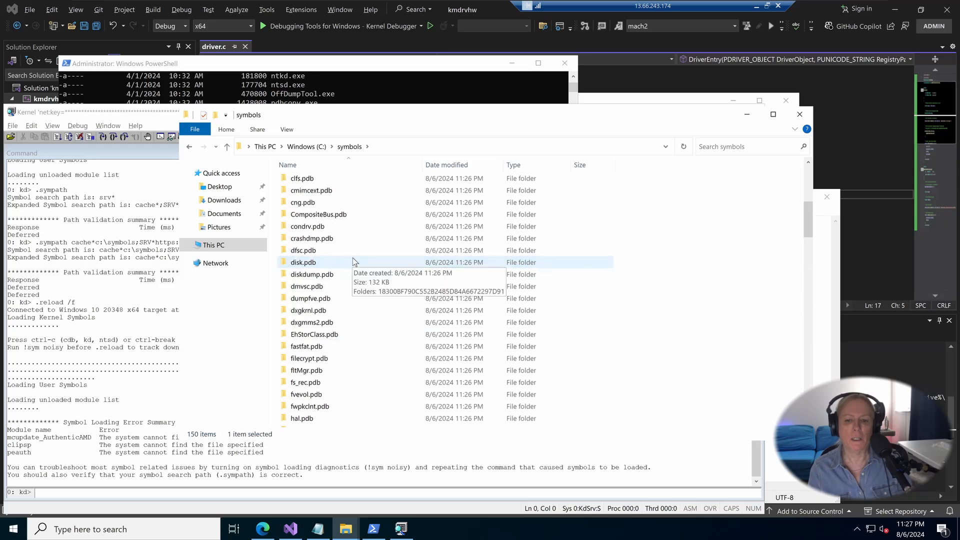
{"action": "left_click", "coordinate": [354, 256]}
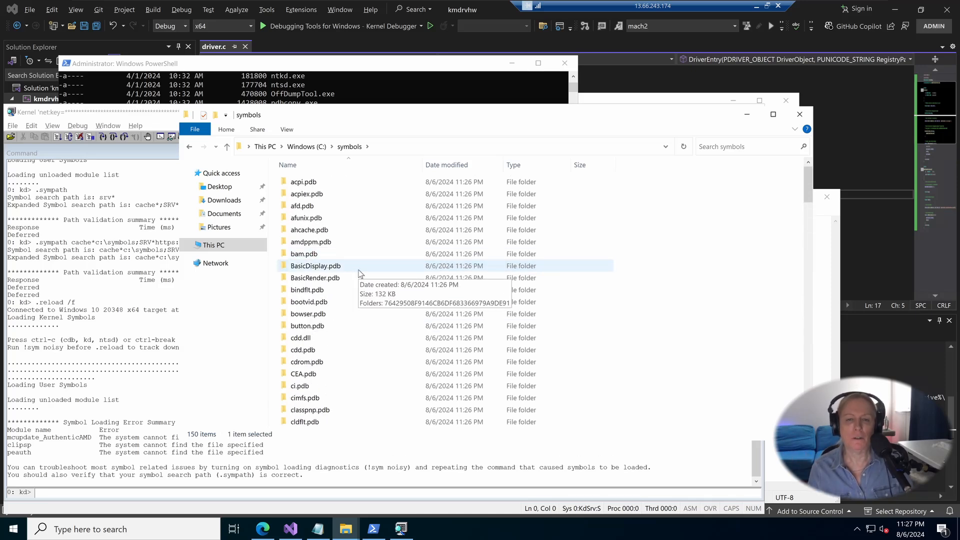
{"action": "left_click_drag", "start_coordinate": [120, 113], "coordinate": [197, 75]}
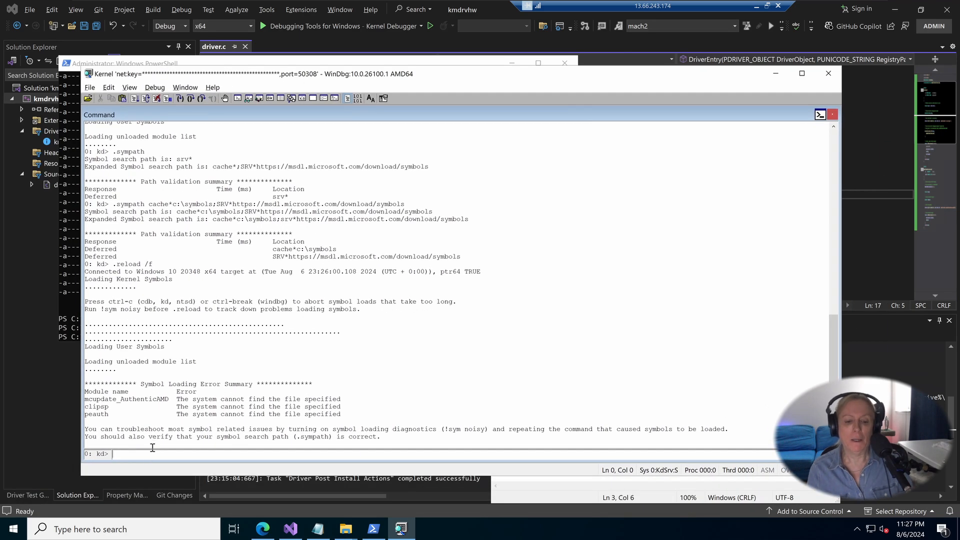
- Resume the target with g and dismiss the Remote Desktop connection error
{"action": "type", "text": "g"}
{"action": "key", "text": "Return"}
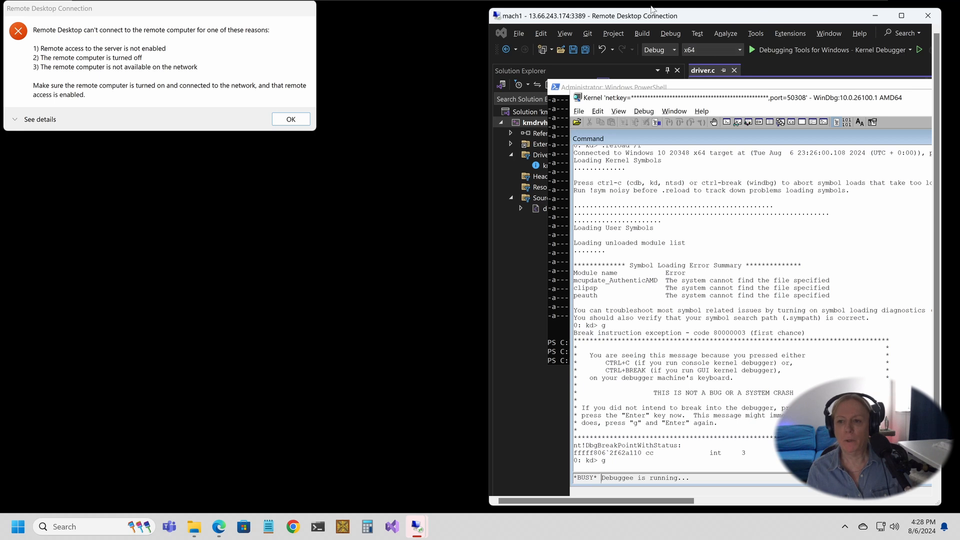
{"action": "left_click", "coordinate": [297, 119]}
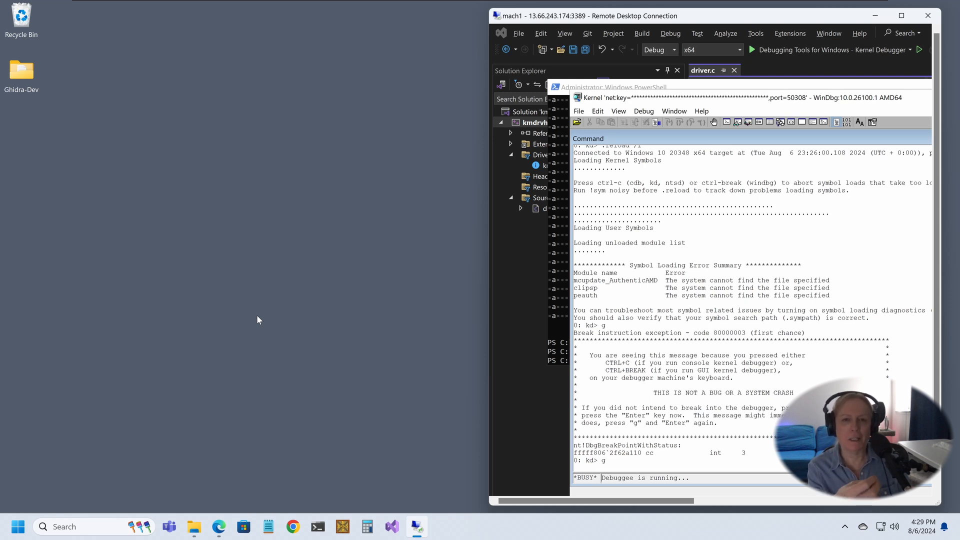
- Reconnect to mach2 from mach2.rdp in Downloads, entering and remembering the account password
{"action": "key", "text": "alt+Tab"}
{"action": "key", "text": "alt+Tab"}
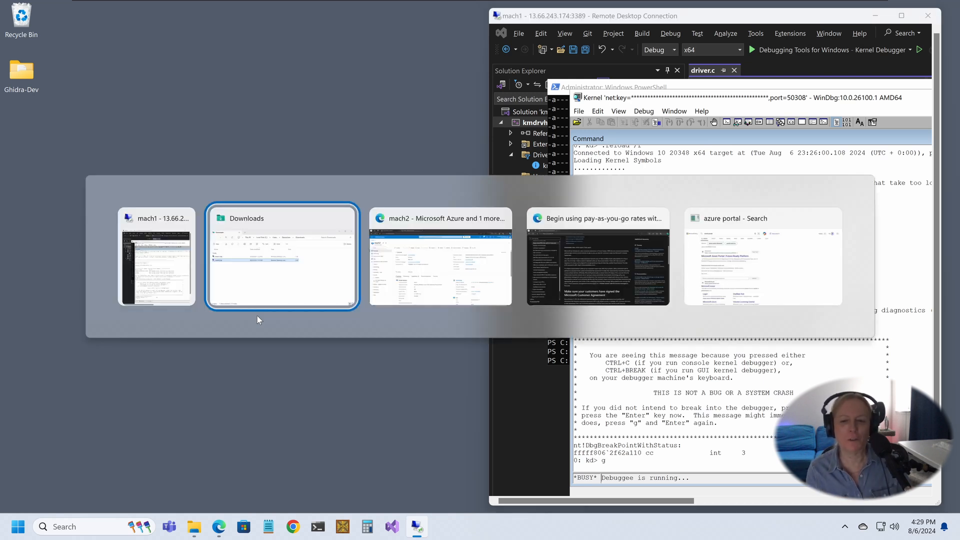
{"action": "key", "text": "alt+shift+Tab"}
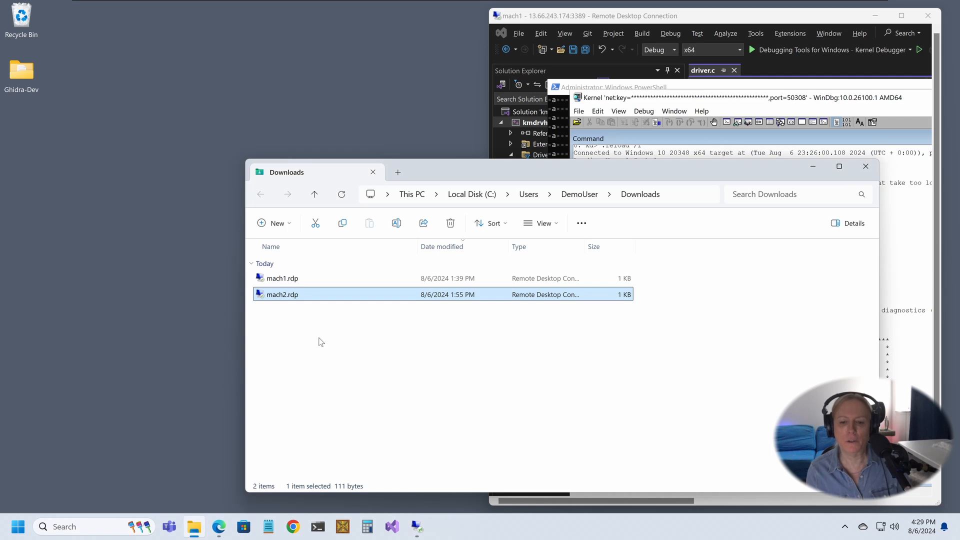
{"action": "double_click", "coordinate": [299, 297]}
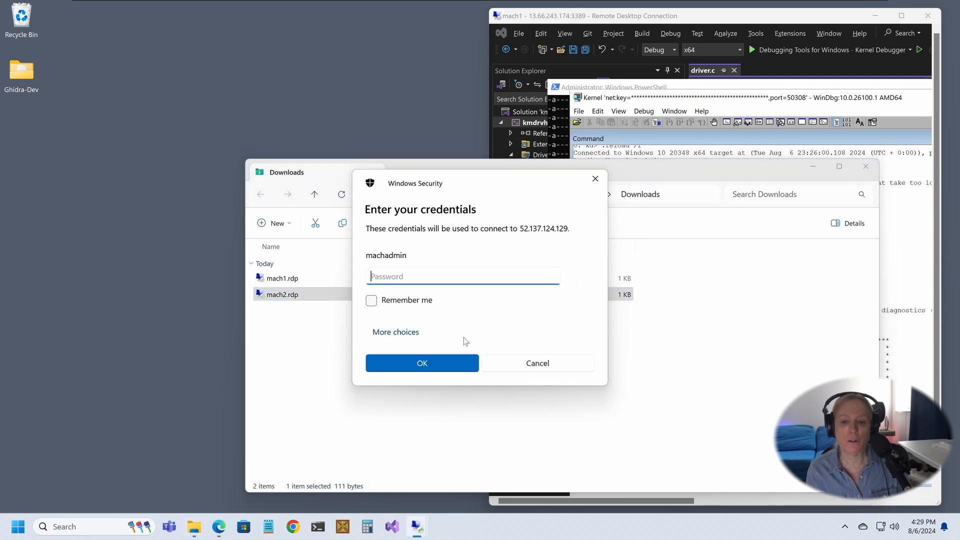
{"action": "key", "text": "ctrl+v"}
{"action": "left_click", "coordinate": [415, 300]}
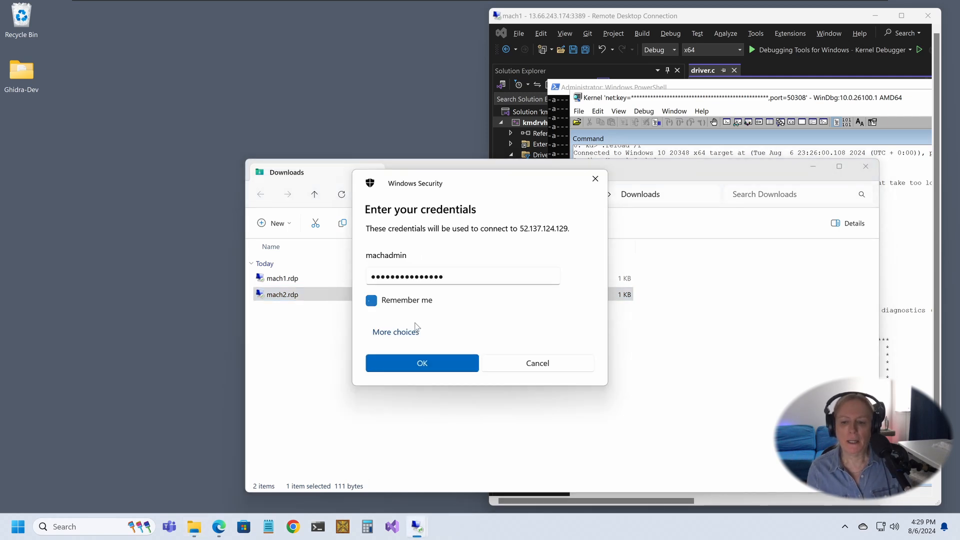
{"action": "left_click", "coordinate": [428, 365]}
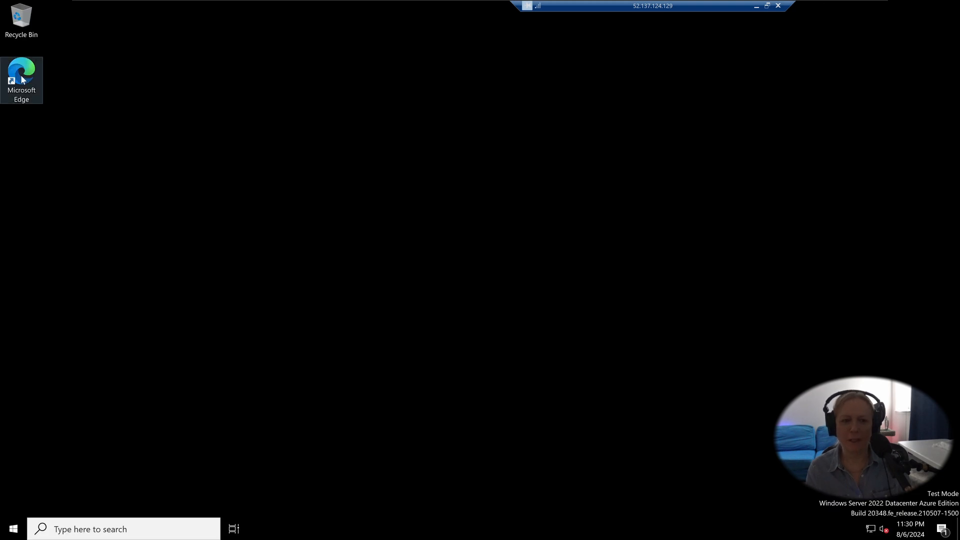
- Launch Edge on mach2, load bing.com, close extra tabs, and restore the session to a window
{"action": "double_click", "coordinate": [22, 79]}
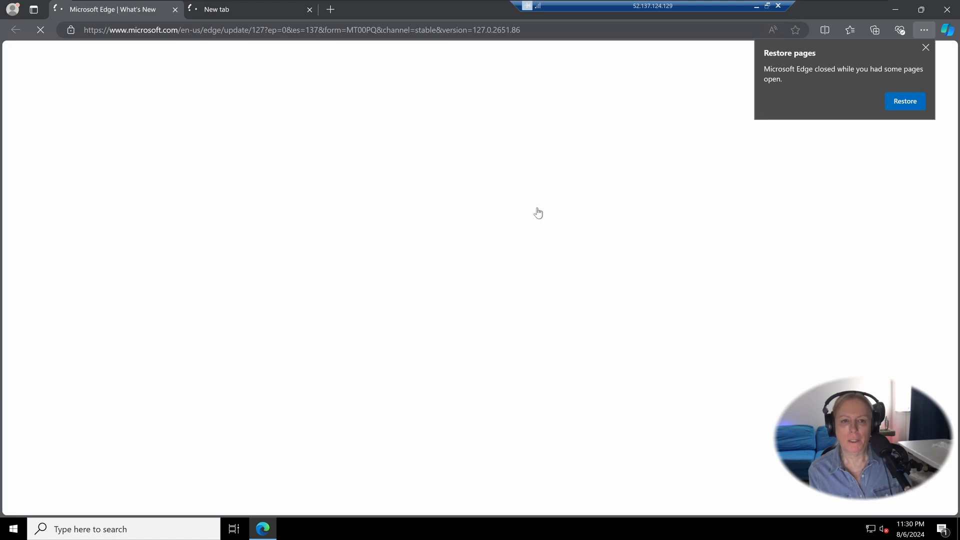
{"action": "key", "text": "ctrl+l"}
{"action": "type", "text": "bing"}
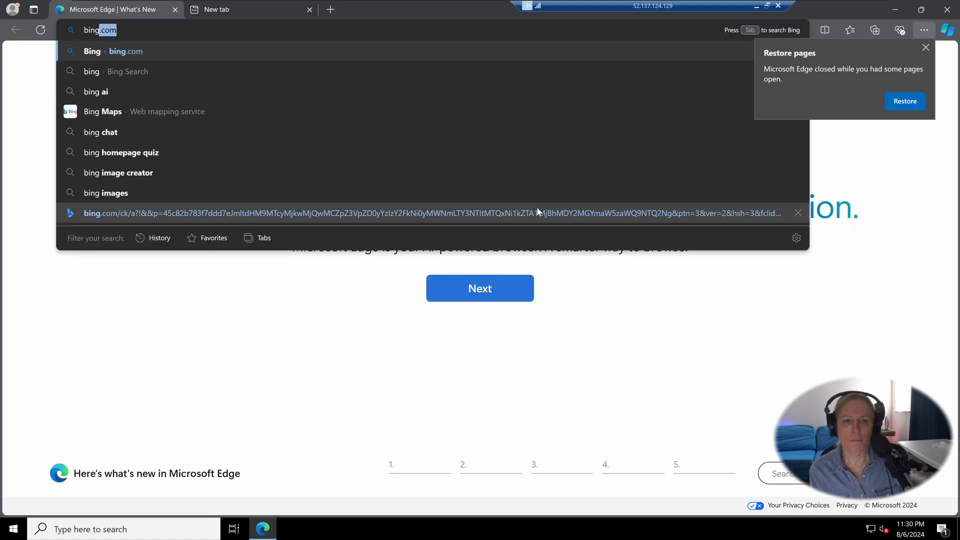
{"action": "type", "text": ".com"}
{"action": "key", "text": "Return"}
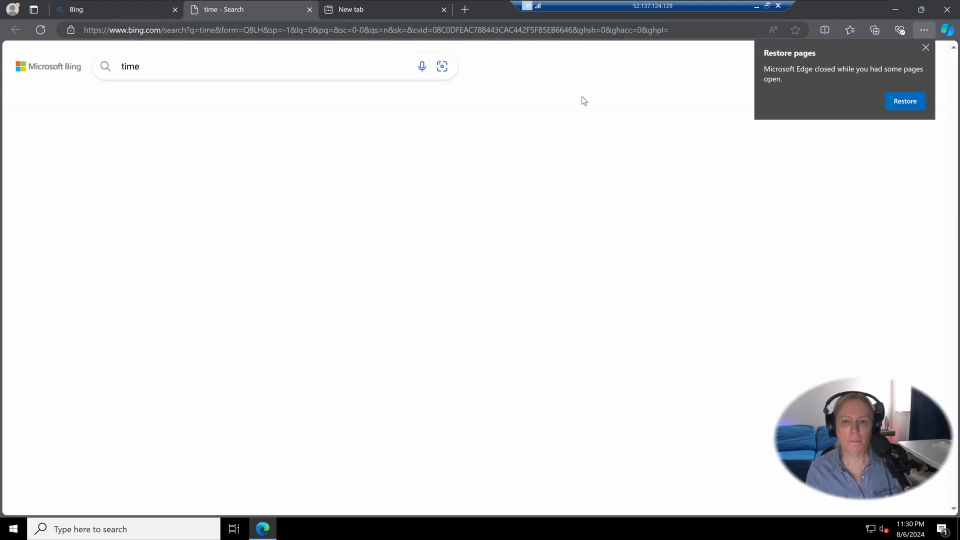
{"action": "left_click", "coordinate": [445, 9]}
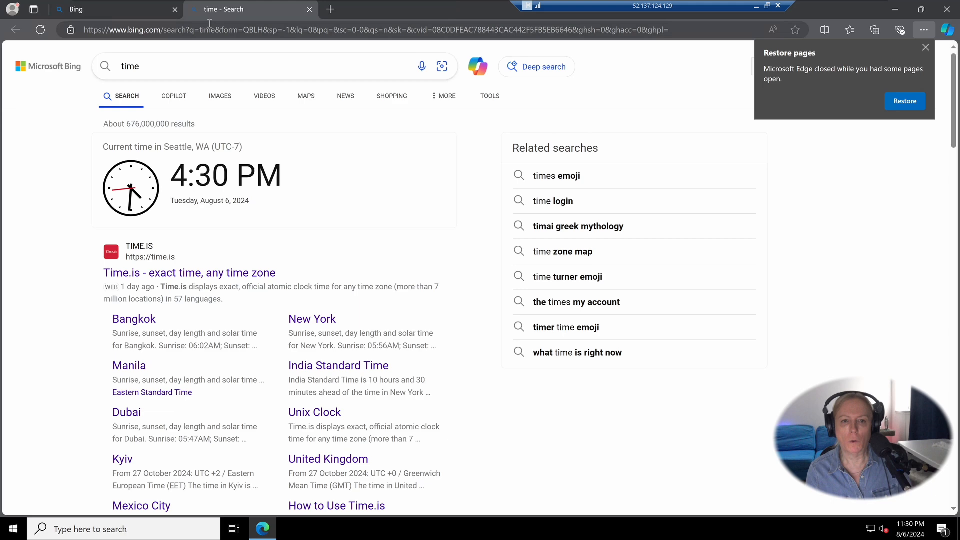
{"action": "left_click", "coordinate": [175, 9]}
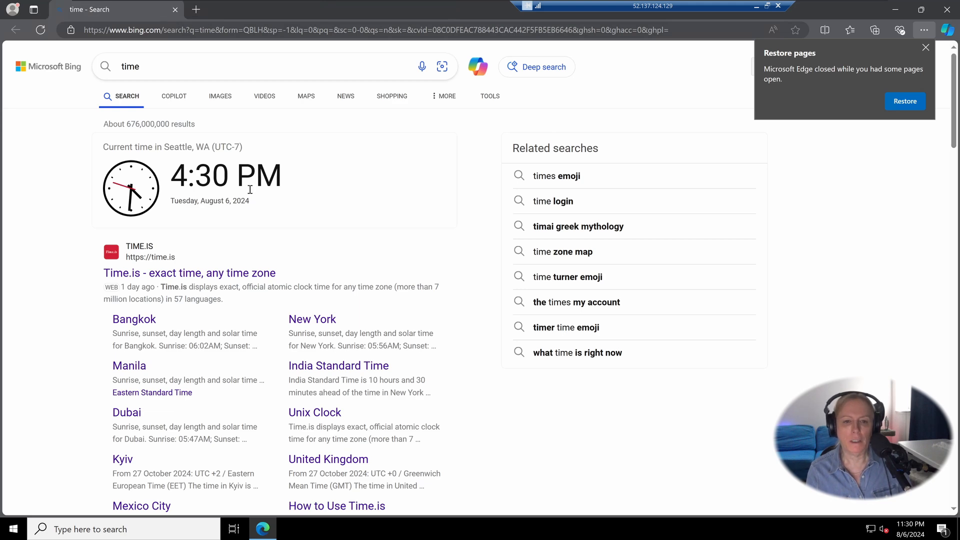
{"action": "scroll", "coordinate": [250, 190], "scroll_direction": "up", "scroll_amount": 5, "text": "ctrl"}
{"action": "scroll", "coordinate": [289, 237], "scroll_direction": "down", "scroll_amount": 2}
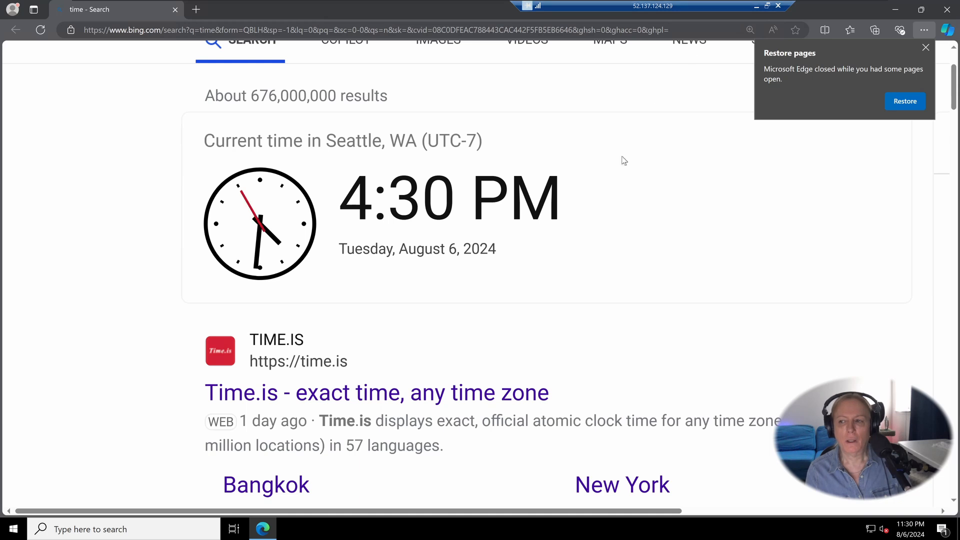
{"action": "left_click", "coordinate": [767, 5]}
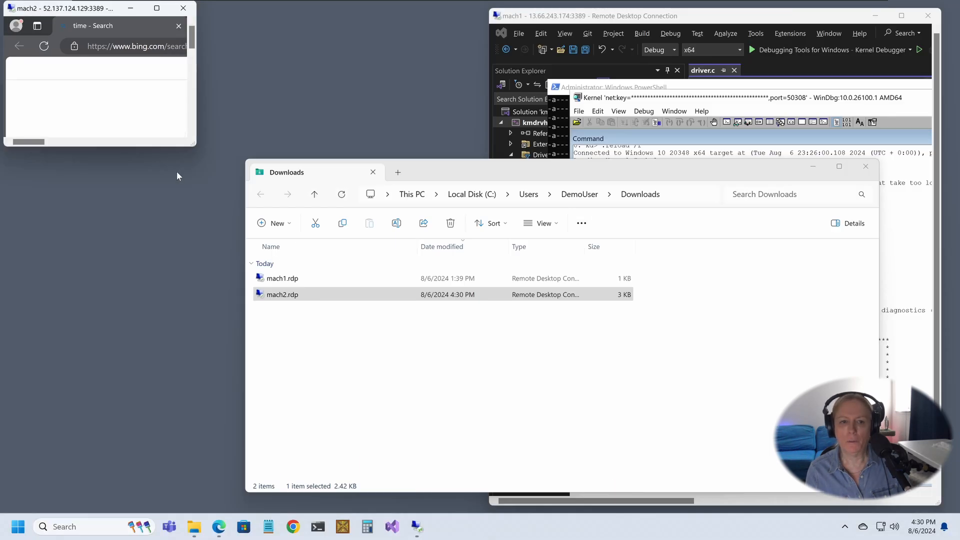
- Arrange the mach1 and mach2 windows, then break into the target with Ctrl+Break and resume with g
{"action": "left_click_drag", "start_coordinate": [198, 150], "coordinate": [458, 469]}
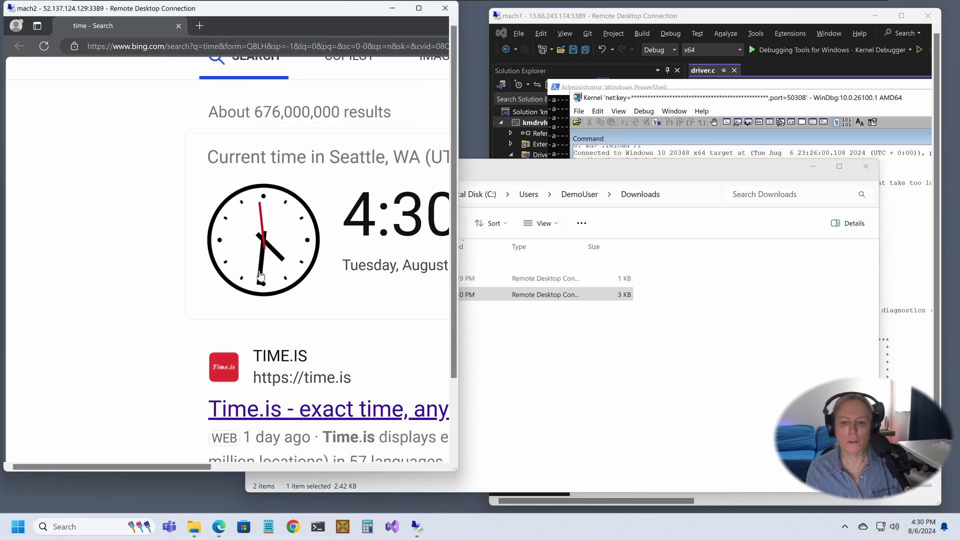
{"action": "left_click_drag", "start_coordinate": [615, 15], "coordinate": [595, 12]}
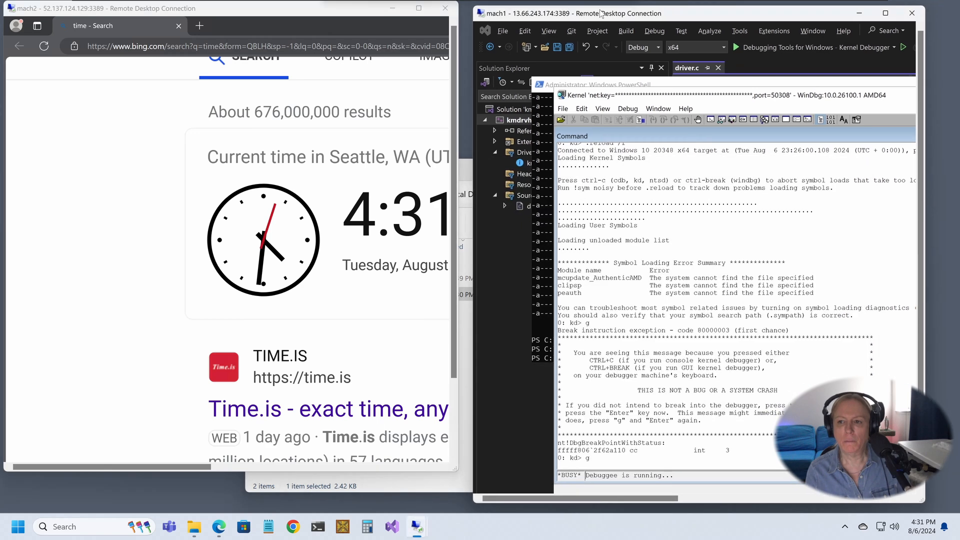
{"action": "left_click_drag", "start_coordinate": [917, 215], "coordinate": [916, 281]}
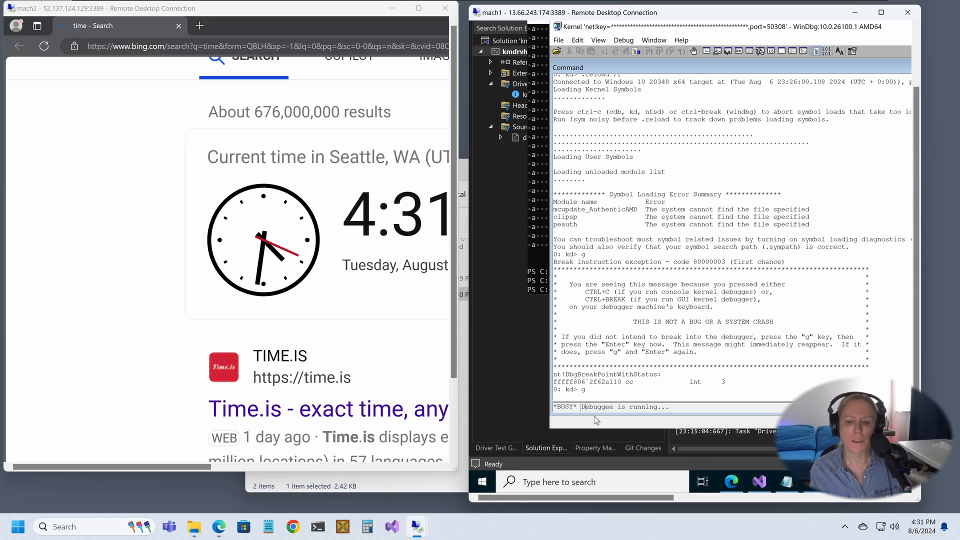
{"action": "key", "text": "ctrl+Break"}
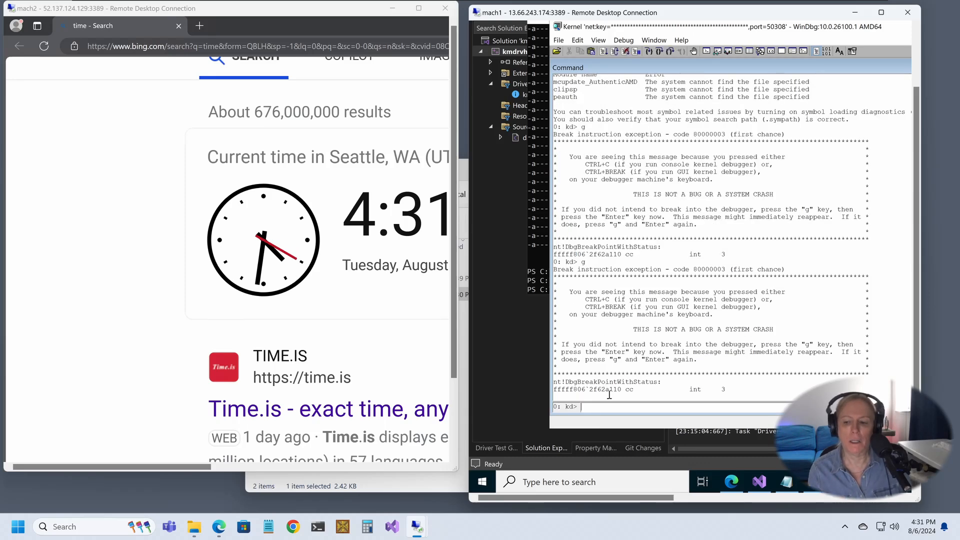
{"action": "type", "text": "g"}
{"action": "key", "text": "Return"}
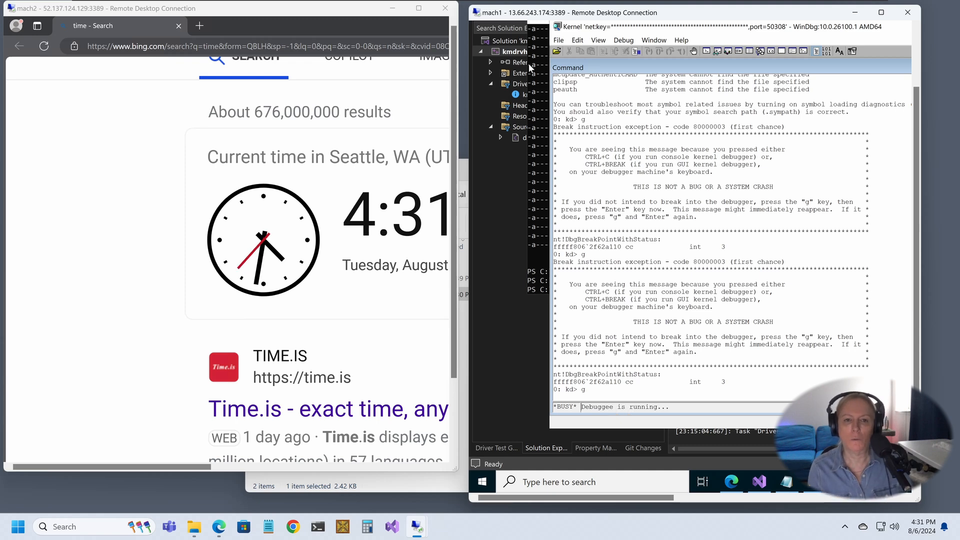
- Break into the target again from mach1, dropping mach2's remote session into reconnecting
{"action": "mouse_move", "coordinate": [159, 14]}
{"action": "left_mouse_down"}
{"action": "mouse_move", "coordinate": [213, 32]}
{"action": "mouse_move", "coordinate": [162, 21]}
{"action": "mouse_move", "coordinate": [169, 29]}
{"action": "left_mouse_up"}
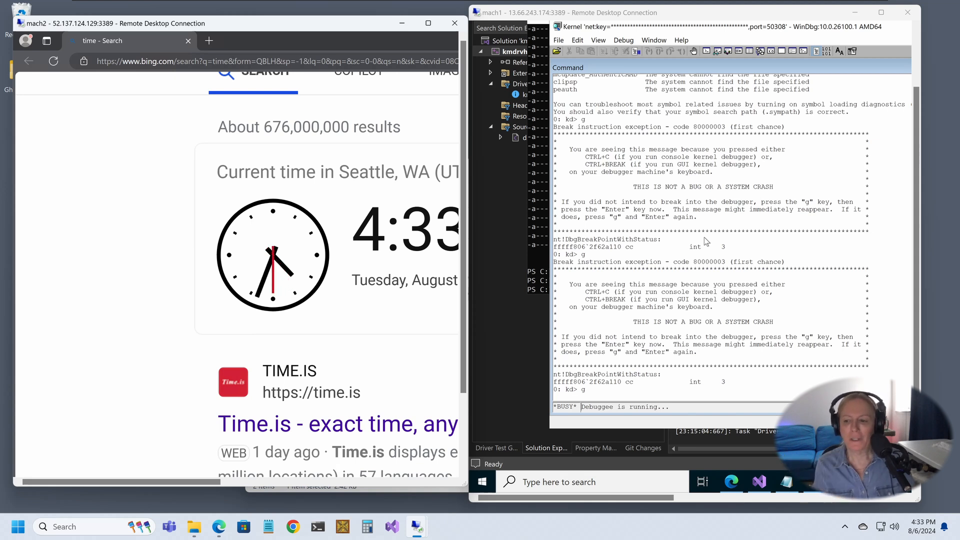
{"action": "left_click", "coordinate": [643, 408]}
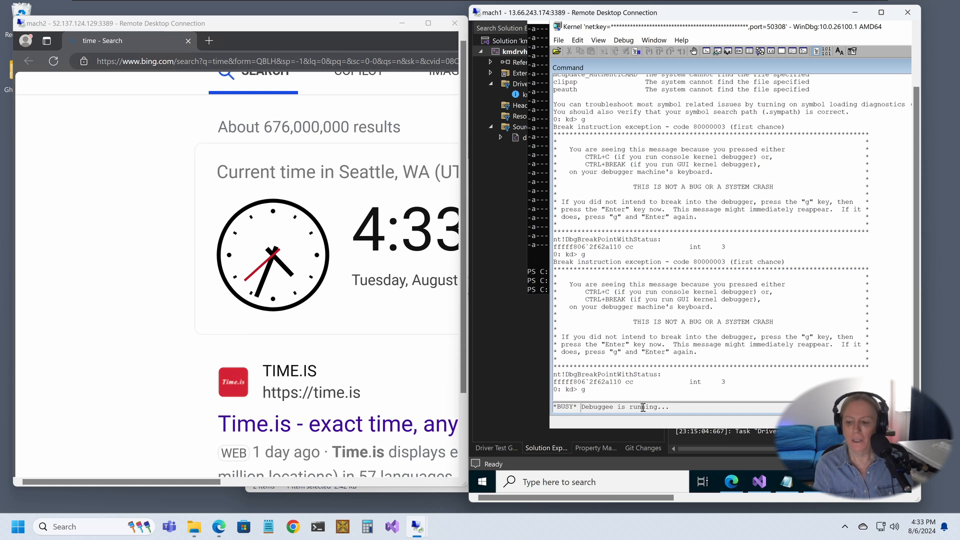
{"action": "key", "text": "ctrl+Break"}
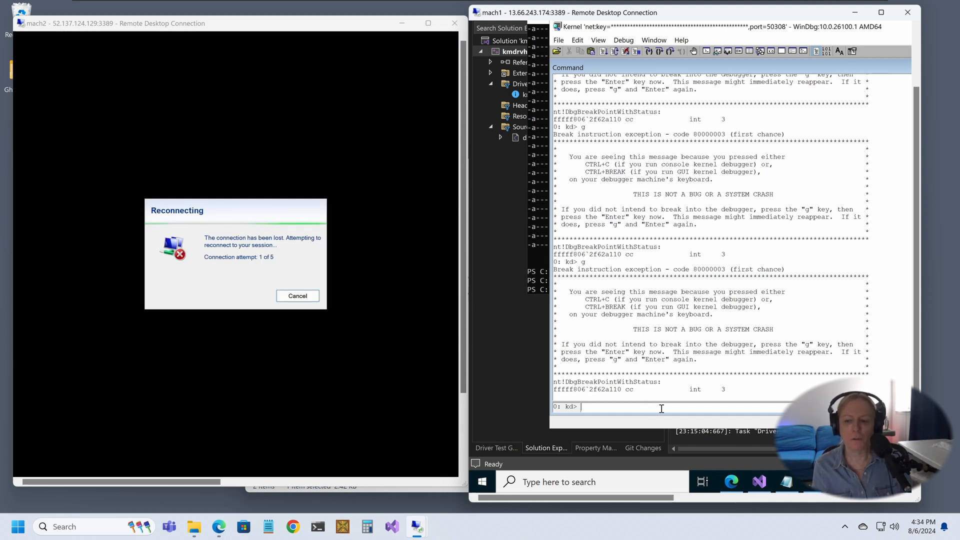
- Resume the target with g and dismiss the mach2 connection-failure error
{"action": "type", "text": "g"}
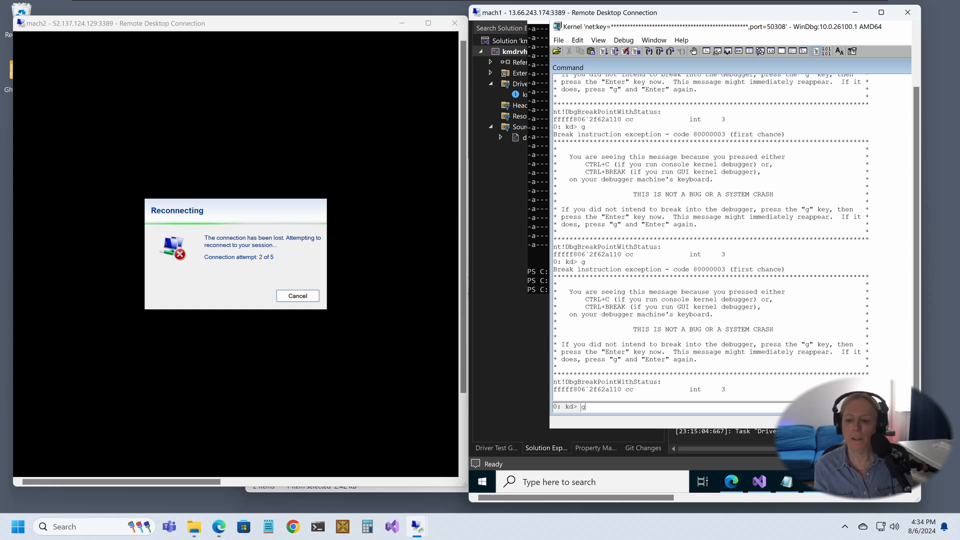
{"action": "key", "text": "Return"}
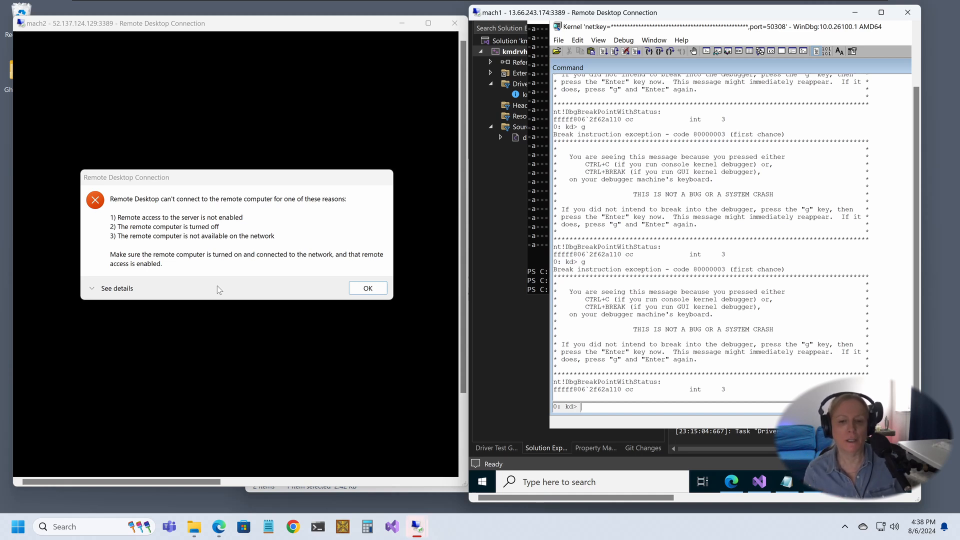
{"action": "left_click", "coordinate": [356, 290]}
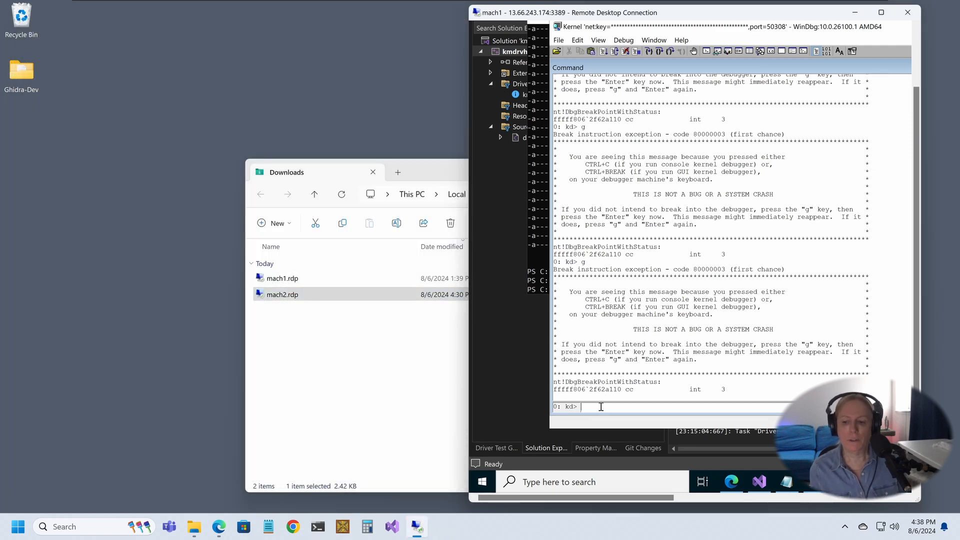
- Resume the target again and reopen mach2.rdp to reconnect
{"action": "type", "text": "g"}
{"action": "key", "text": "Return"}
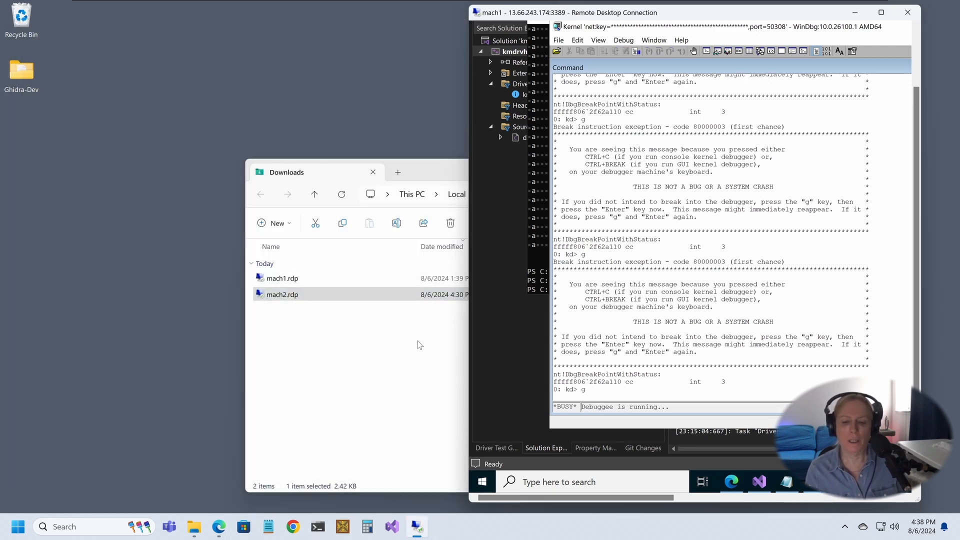
{"action": "double_click", "coordinate": [283, 294]}
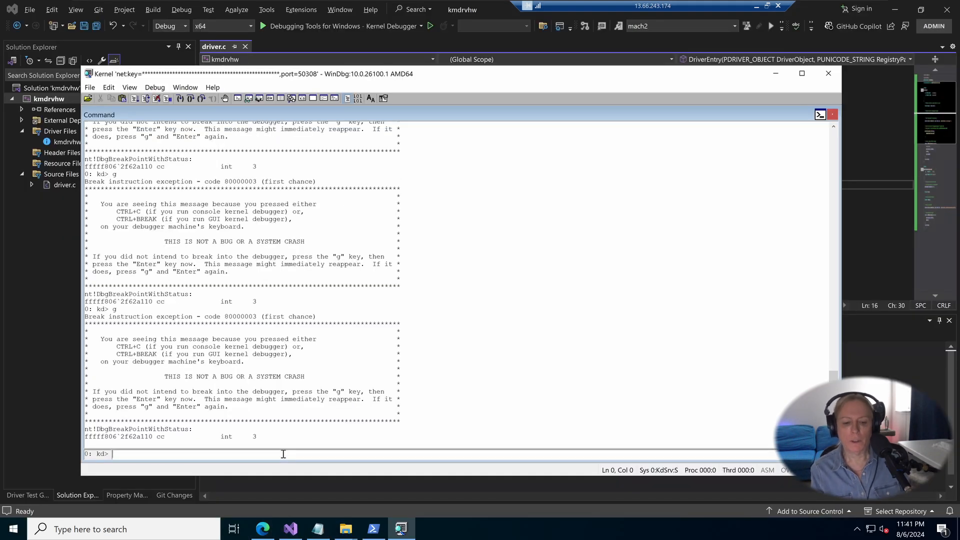
- Break on kmdrvhw.sys load with sxe ld, and verify the ld entry in the sx listing
{"action": "type", "text": "sxe "}
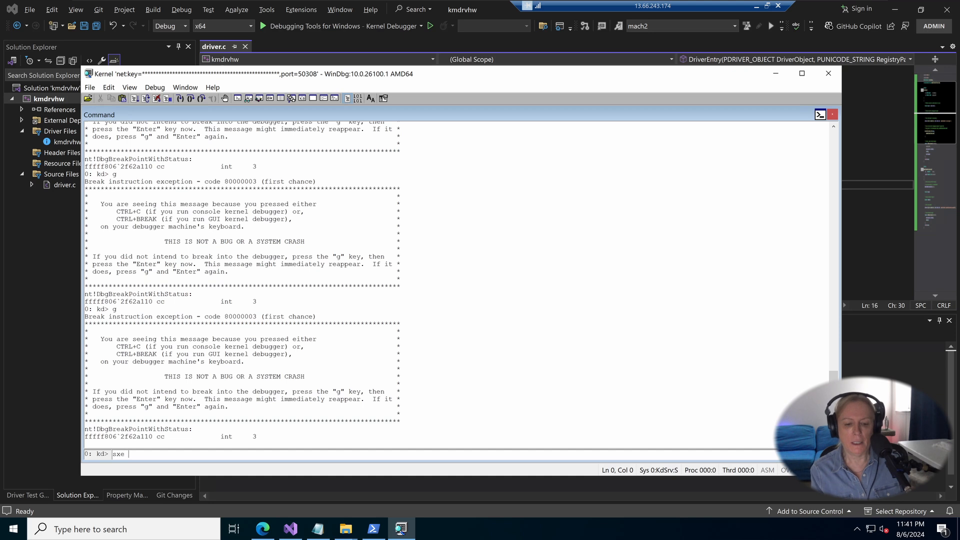
{"action": "type", "text": "ld kmd"}
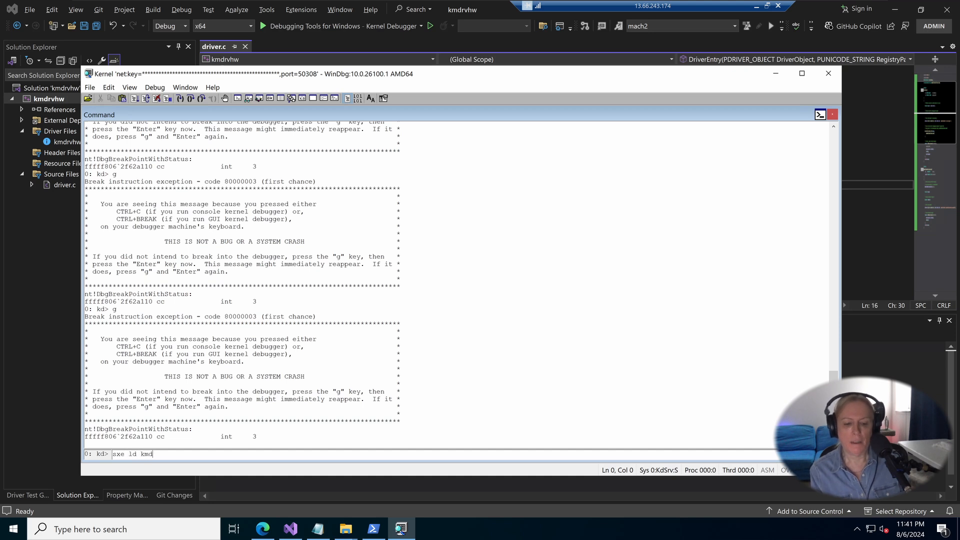
{"action": "type", "text": "rvhw.sys"}
{"action": "key", "text": "Return"}
{"action": "type", "text": "sx"}
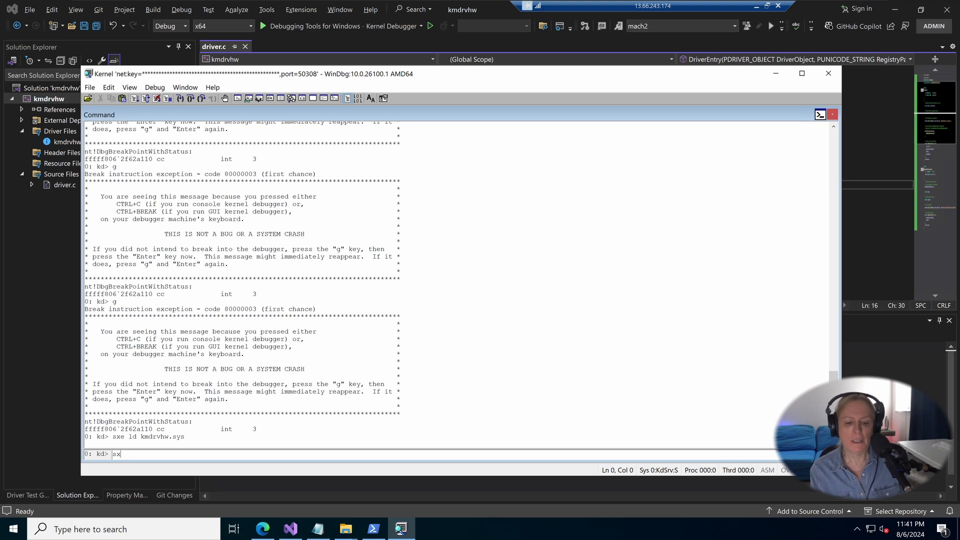
{"action": "key", "text": "Return"}
{"action": "scroll", "coordinate": [233, 283], "scroll_direction": "up", "scroll_amount": 4}
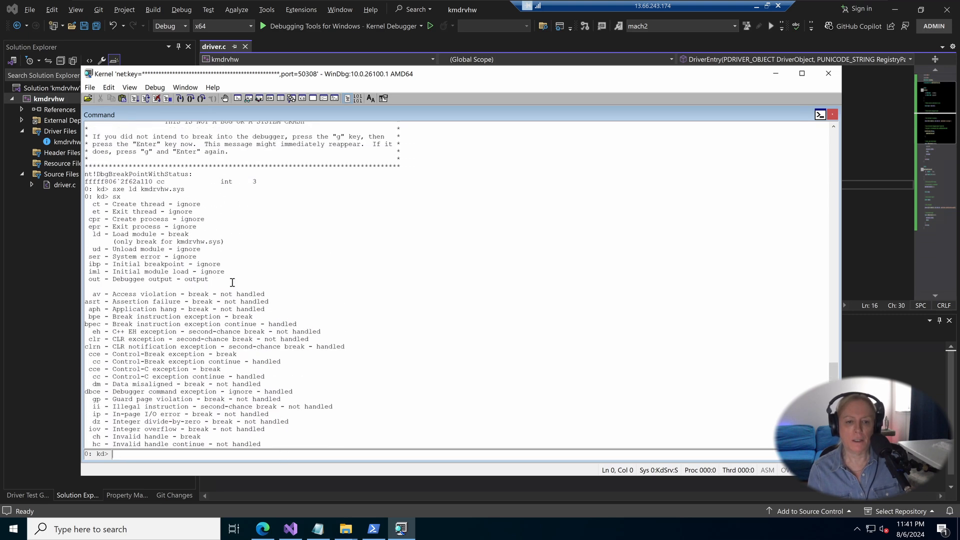
{"action": "left_click_drag", "start_coordinate": [88, 234], "coordinate": [218, 244]}
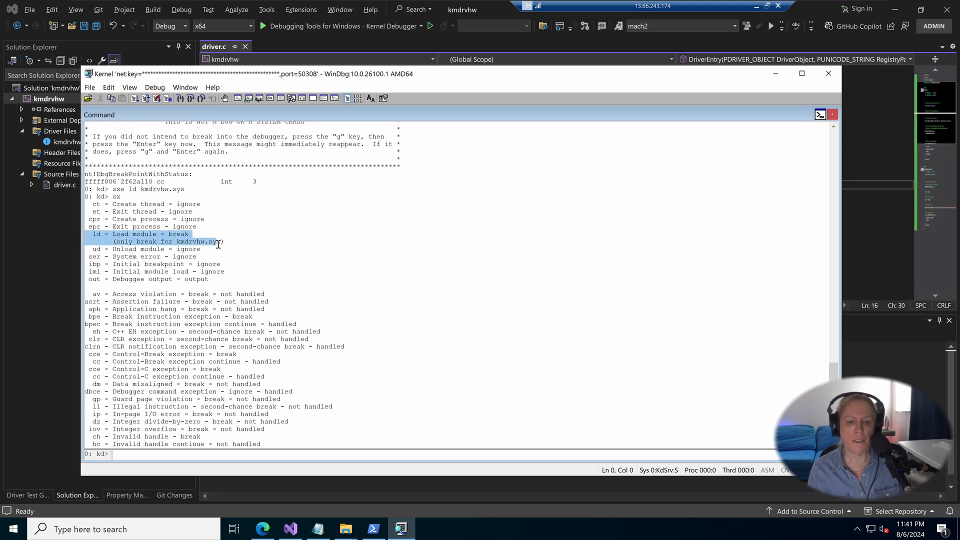
{"action": "left_click", "coordinate": [116, 242]}
{"action": "left_click_drag", "start_coordinate": [116, 242], "coordinate": [228, 242]}
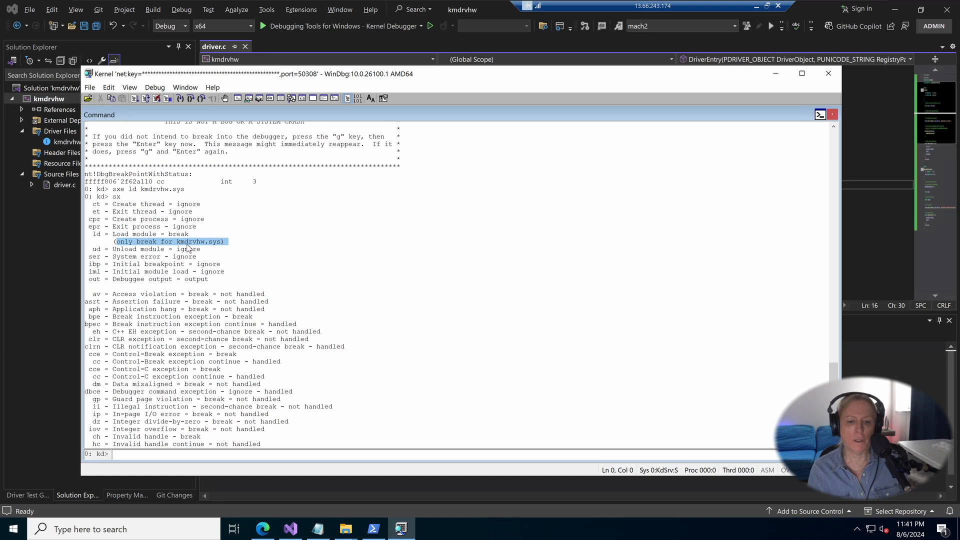
{"action": "double_click", "coordinate": [190, 242]}
- Resume the target with g
{"action": "left_click", "coordinate": [156, 453]}
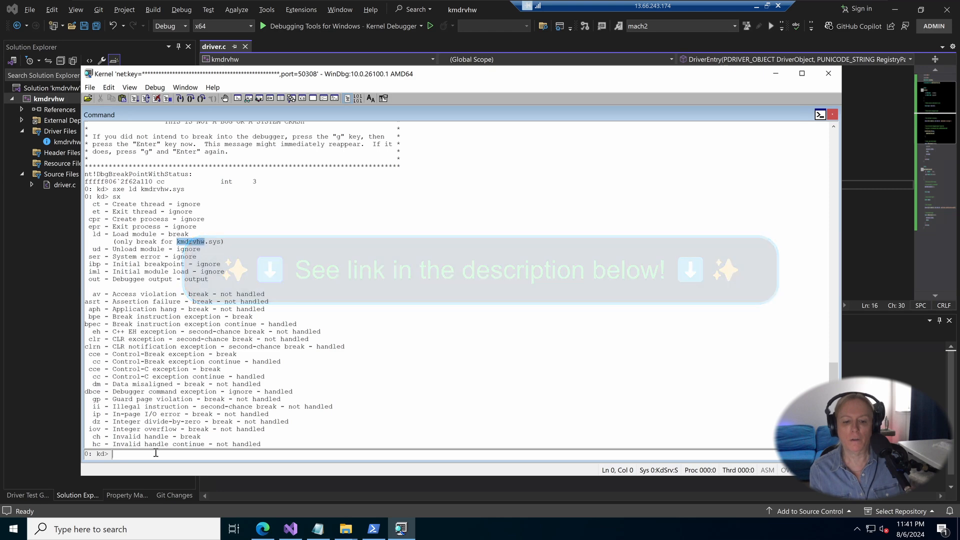
{"action": "type", "text": "g"}
{"action": "key", "text": "Return"}
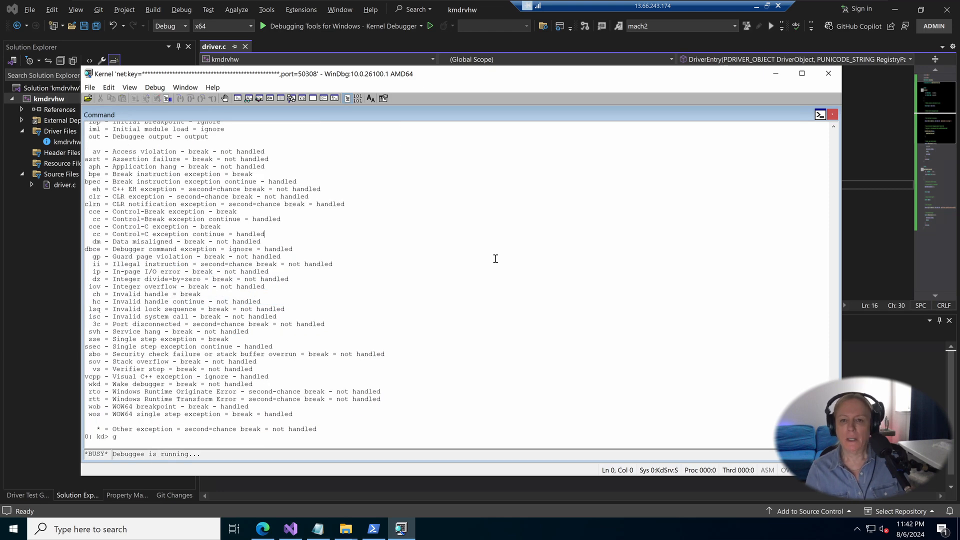
- Build and deploy the kmdrvhw driver solution to mach2 from Visual Studio, then return to WinDbg
{"action": "key", "text": "alt+Tab"}
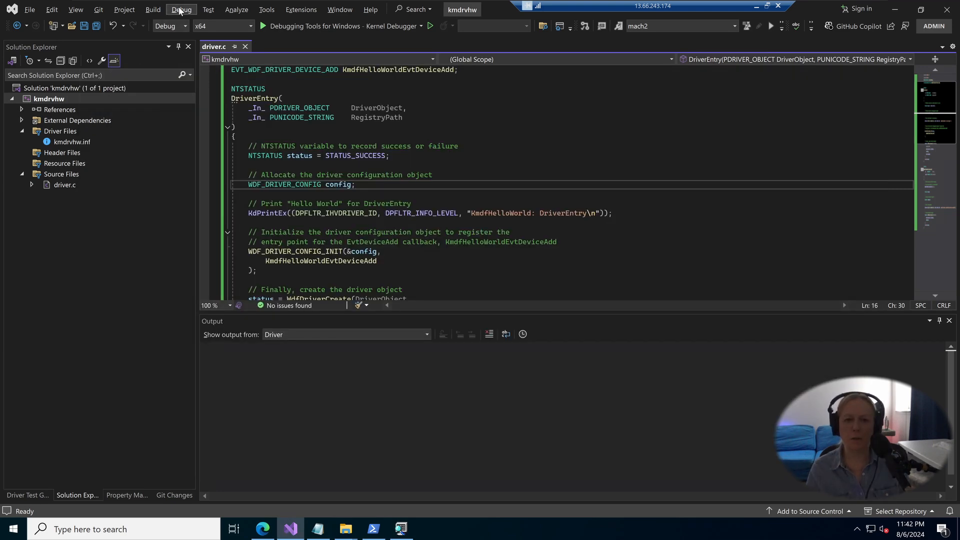
{"action": "left_click", "coordinate": [182, 9]}
{"action": "mouse_move", "coordinate": [151, 10]}
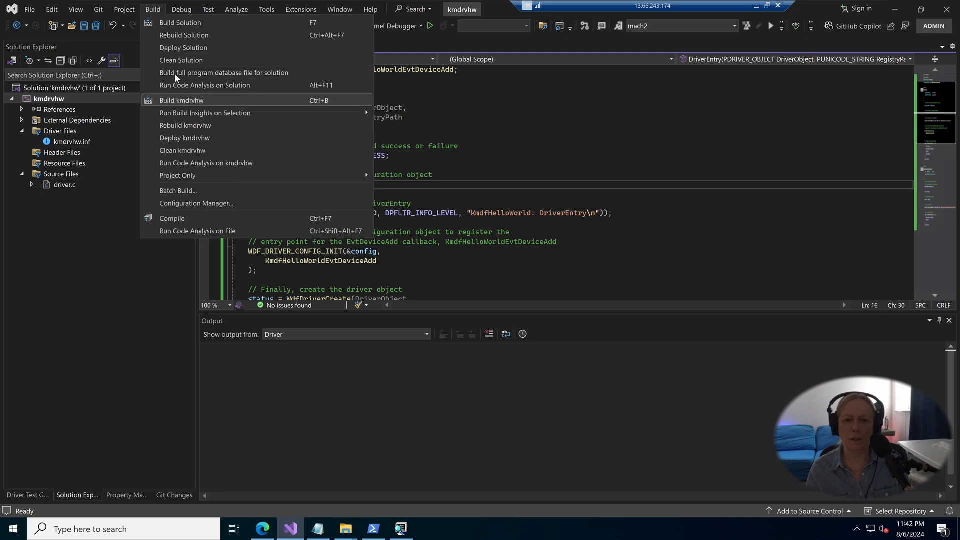
{"action": "left_click", "coordinate": [180, 48]}
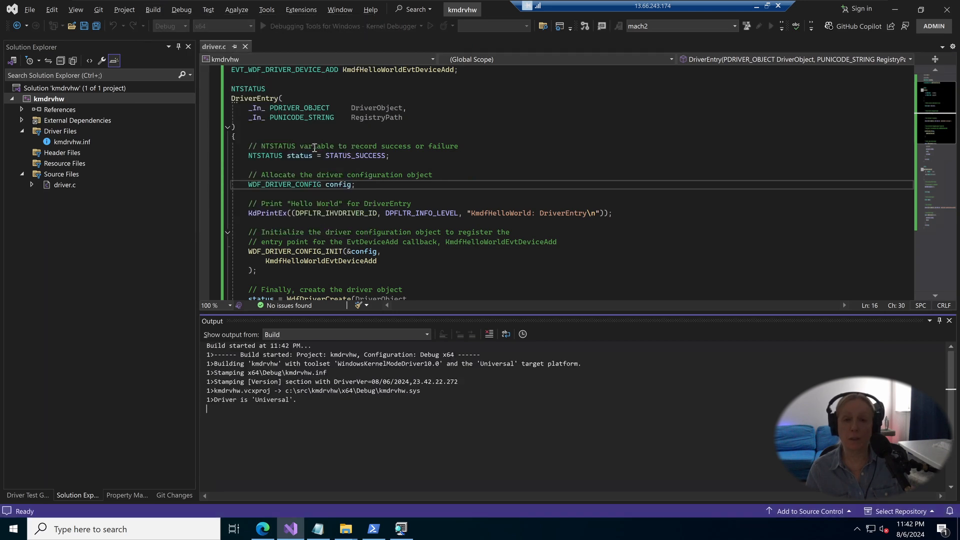
{"action": "key", "text": "alt+Tab"}
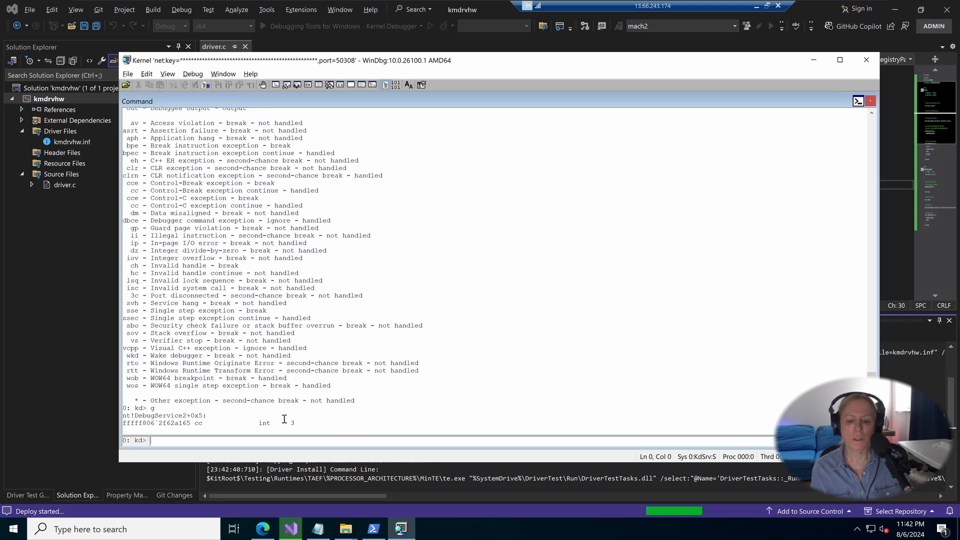
- Reload symbols with .reload and show the call stack with k, noting MmLoadSystemImageEx
{"action": "type", "text": ".reload"}
{"action": "key", "text": "Return"}
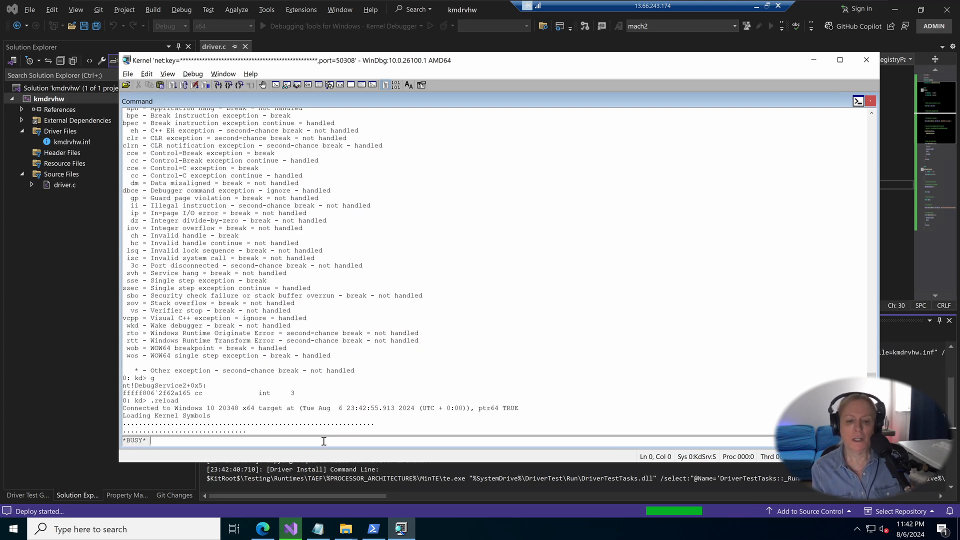
{"action": "type", "text": "k"}
{"action": "key", "text": "Return"}
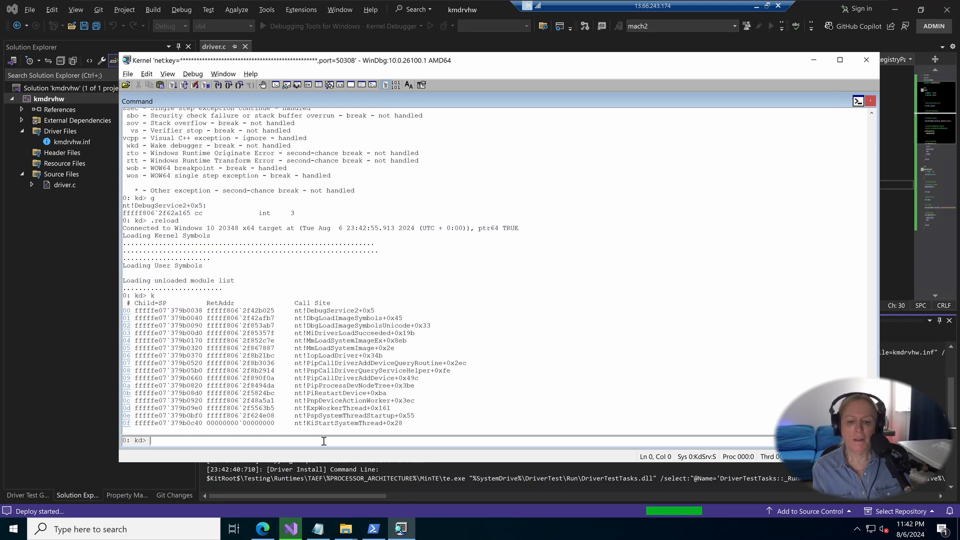
{"action": "double_click", "coordinate": [344, 340]}
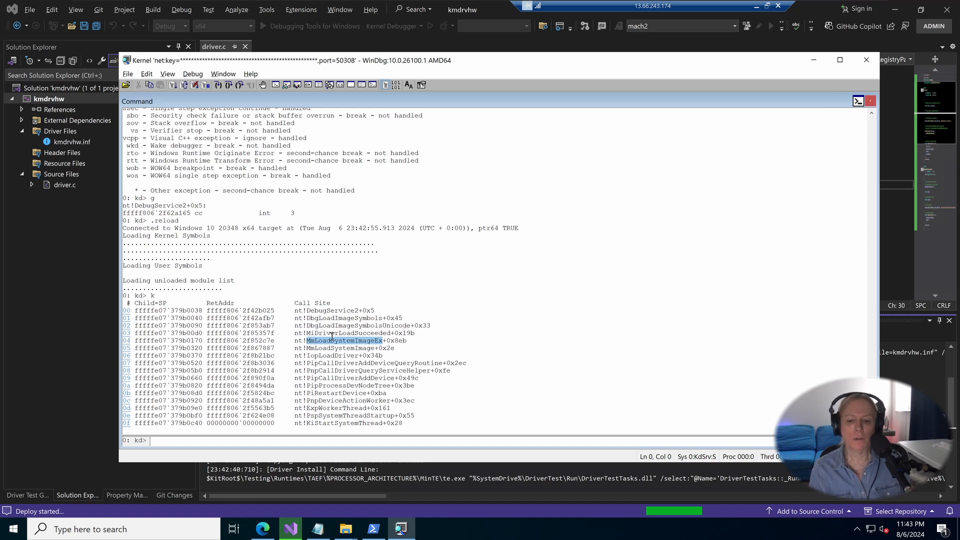
{"action": "left_click", "coordinate": [174, 445]}
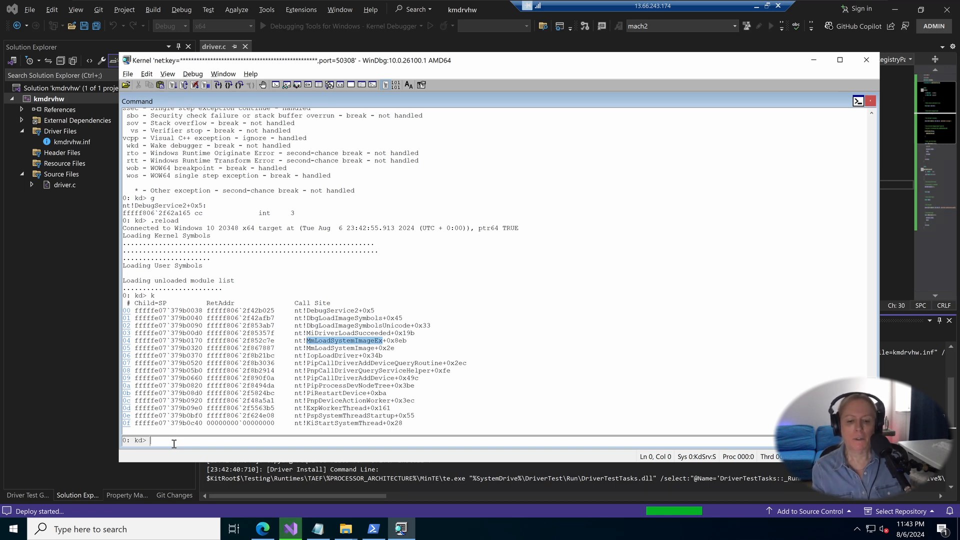
- Search the kmdrvhw module with x kmdrvhw!*, then narrow it to driverentry* and copy kmdrvhw!DriverEntry
{"action": "type", "text": "x kmdrvhw!*"}
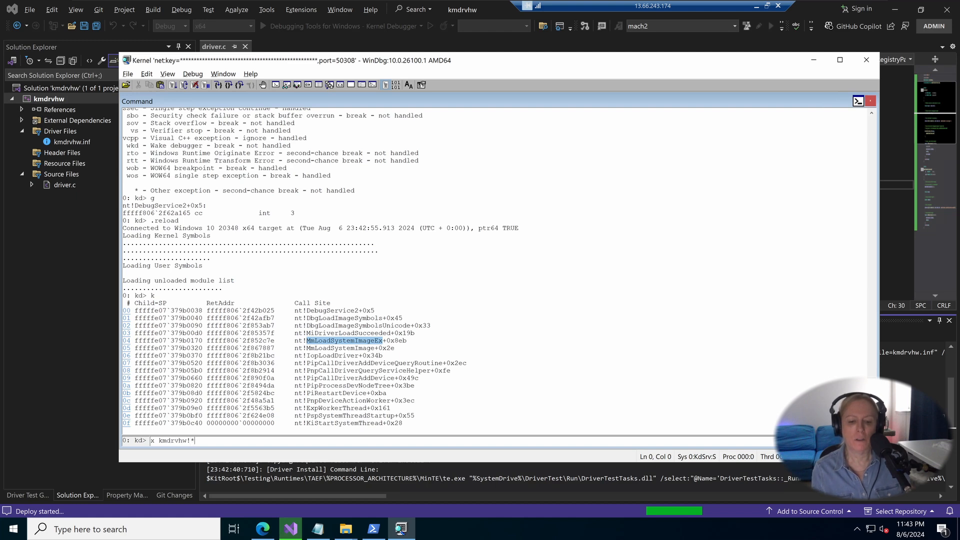
{"action": "key", "text": "Return"}
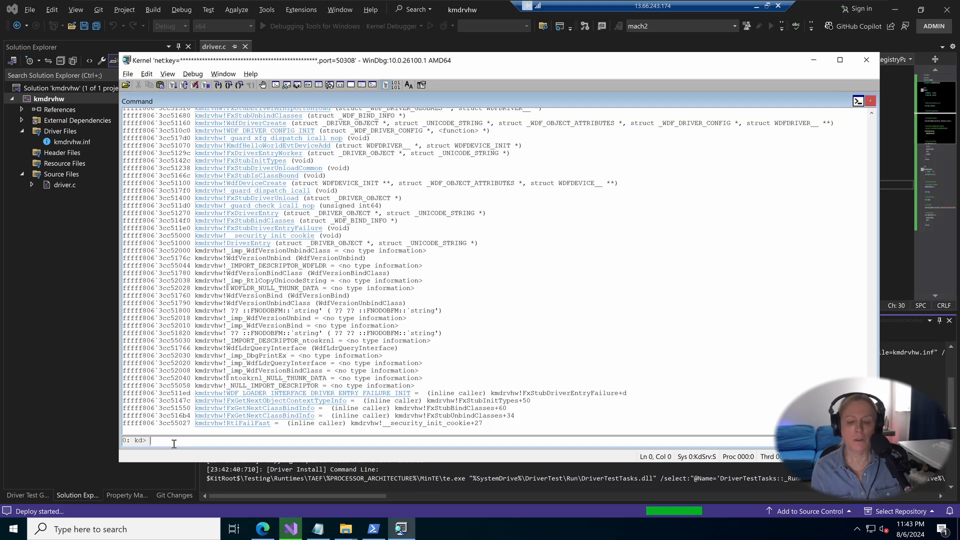
{"action": "key", "text": "Up"}
{"action": "type", "text": "driverentry*"}
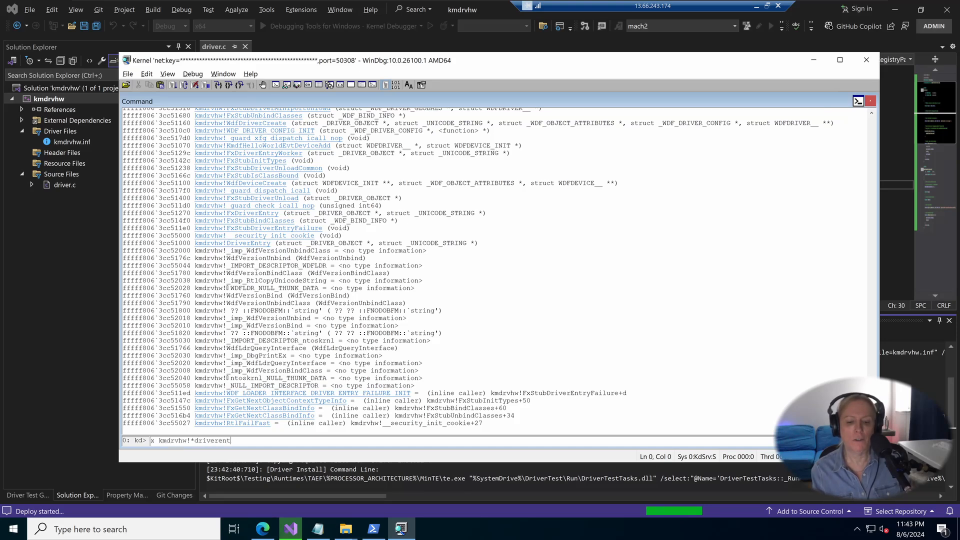
{"action": "key", "text": "Return"}
{"action": "left_click_drag", "start_coordinate": [195, 423], "coordinate": [271, 423]}
{"action": "key", "text": "ctrl+c"}
{"action": "left_click", "coordinate": [250, 443]}
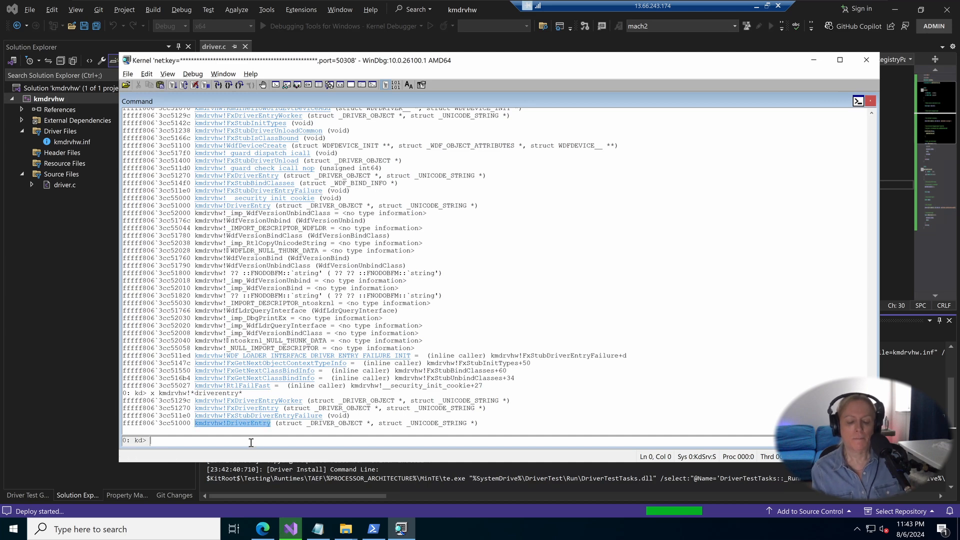
- Set a bm breakpoint on kmdrvhw!DriverEntry and enter g at the kd> prompt
{"action": "type", "text": "bm"}
{"action": "key", "text": "ctrl+v"}
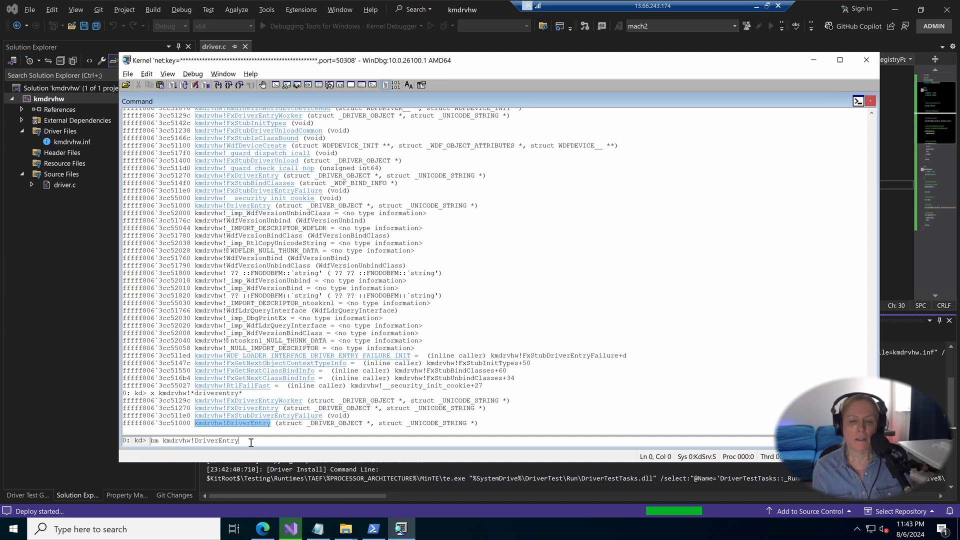
{"action": "key", "text": "Return"}
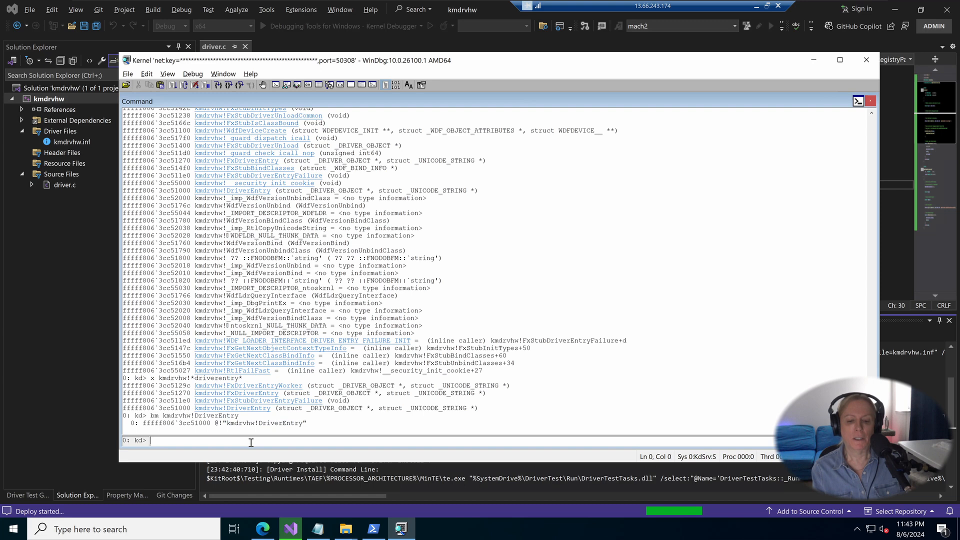
{"action": "type", "text": "g"}
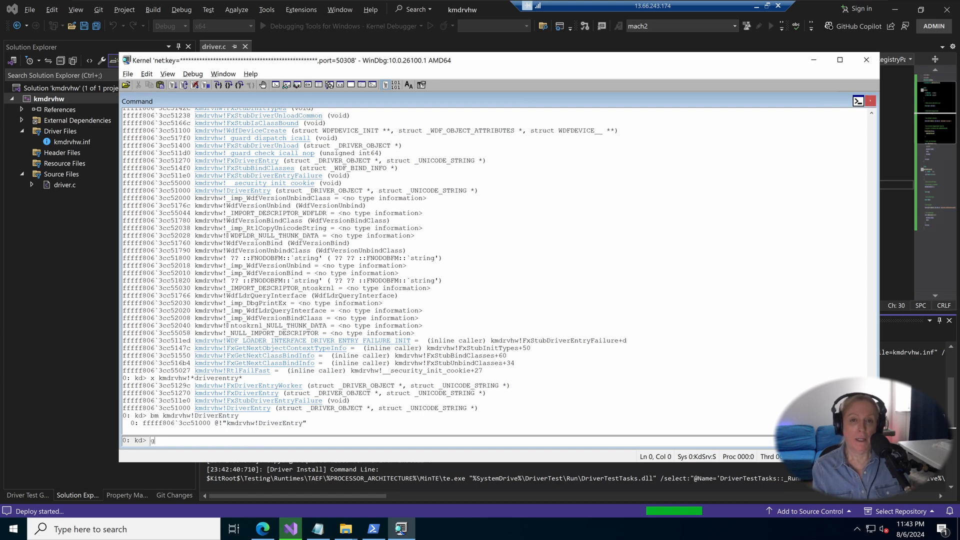
- Run to the DriverEntry breakpoint and step over code to DriverEntry's return statement
{"action": "key", "text": "Return"}
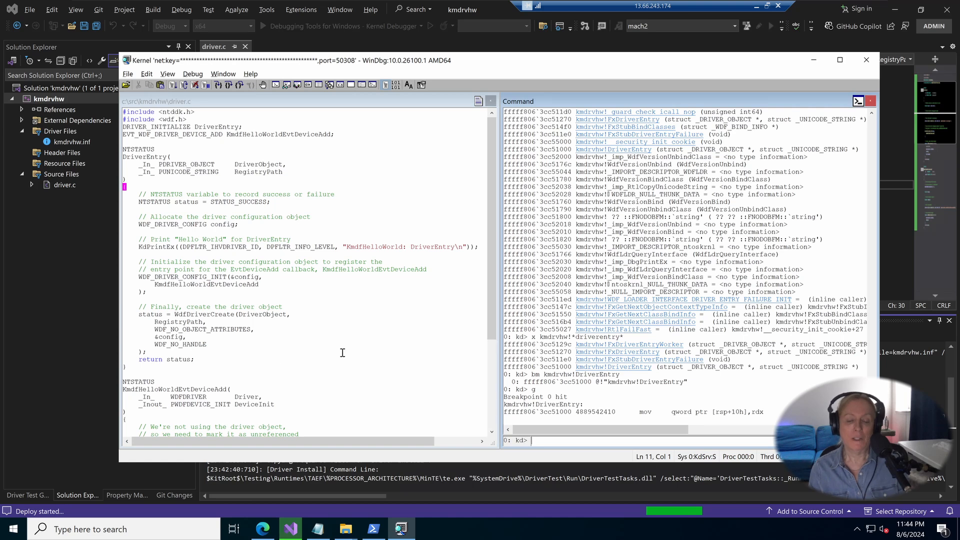
{"action": "key", "text": "F10"}
{"action": "key", "text": "F10"}
{"action": "key", "text": "F10"}
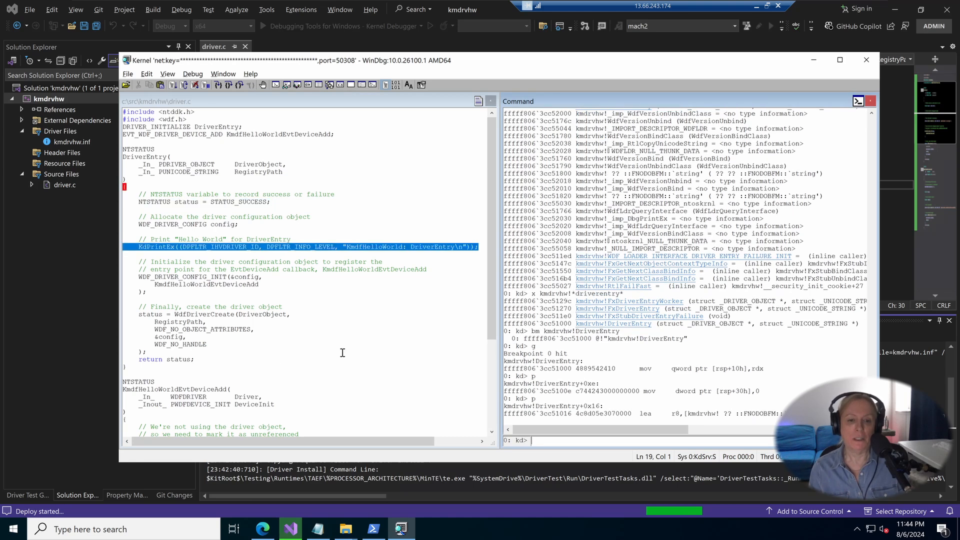
{"action": "key", "text": "F10"}
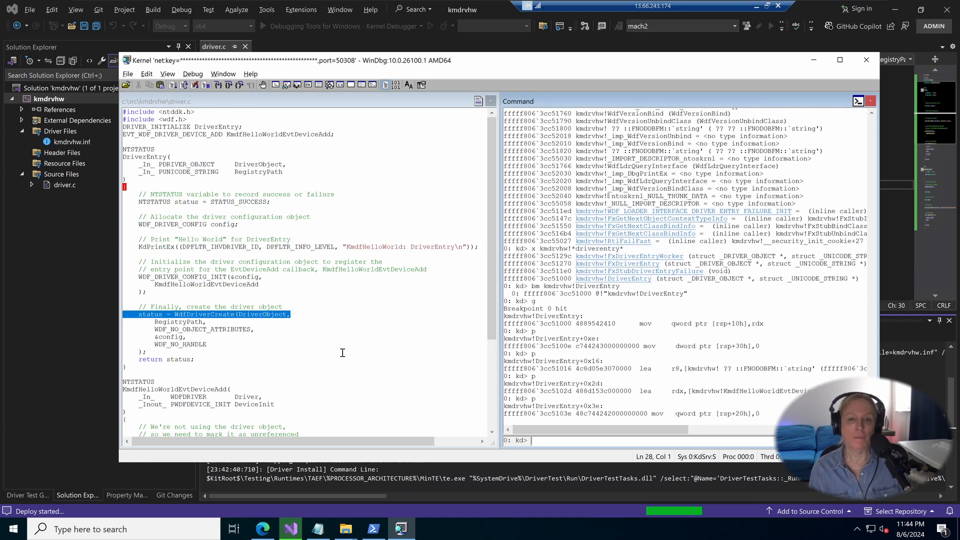
{"action": "key", "text": "F10"}
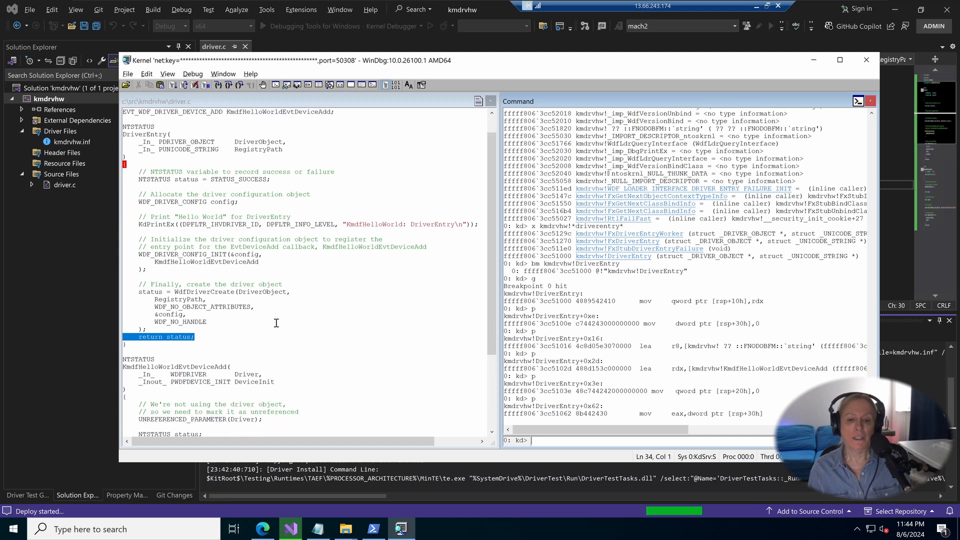
- Set a breakpoint on KmdfHelloWorldEvtDeviceAdd's opening line and confirm it with bl
{"action": "double_click", "coordinate": [202, 263]}
{"action": "double_click", "coordinate": [246, 255]}
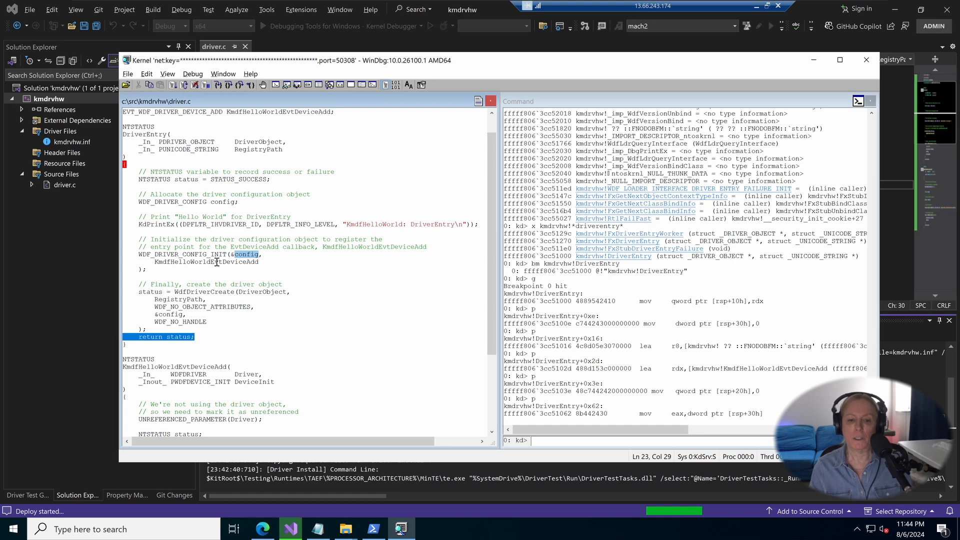
{"action": "double_click", "coordinate": [243, 262]}
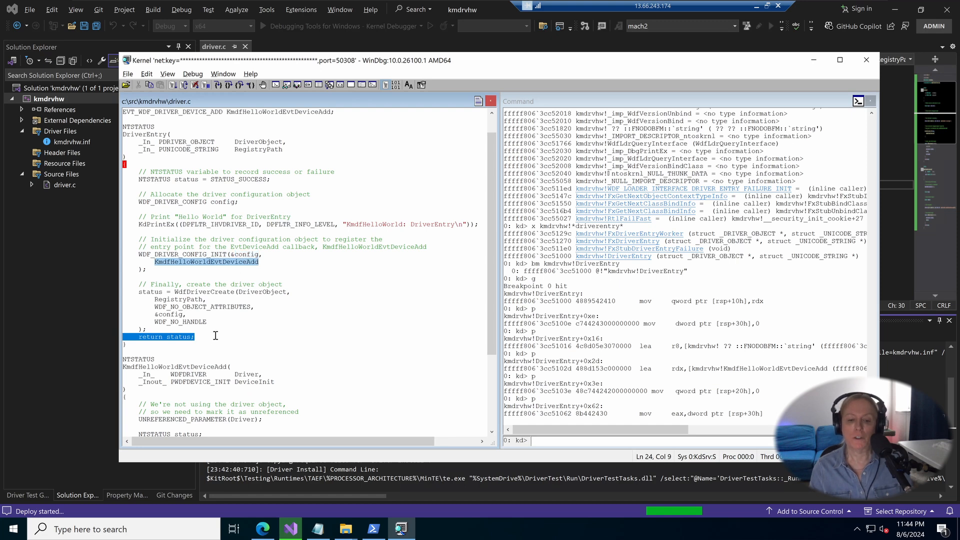
{"action": "double_click", "coordinate": [168, 367]}
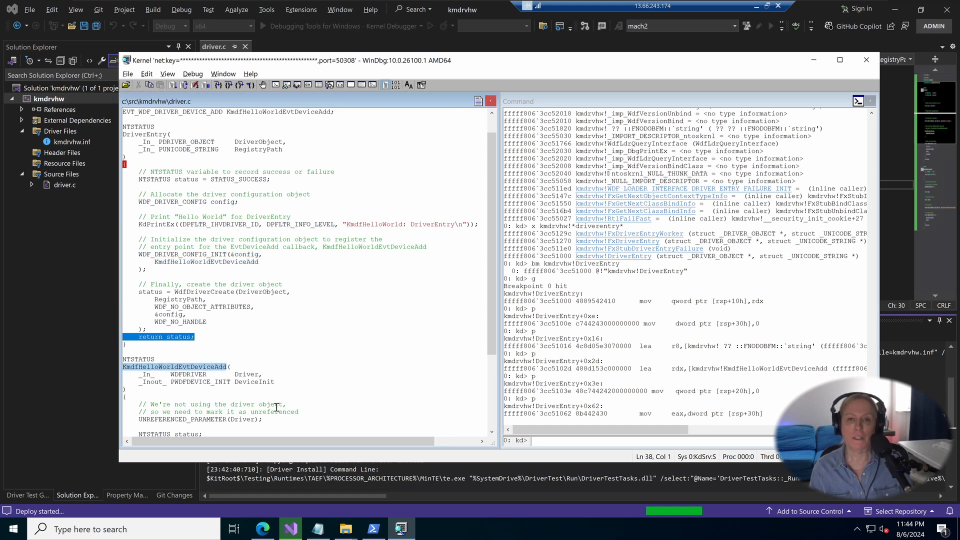
{"action": "double_click", "coordinate": [204, 292]}
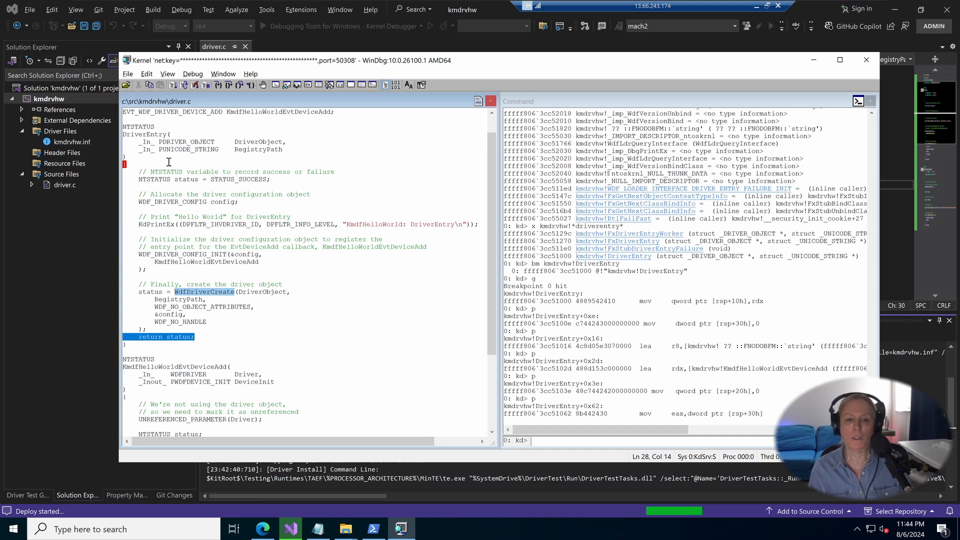
{"action": "double_click", "coordinate": [157, 368]}
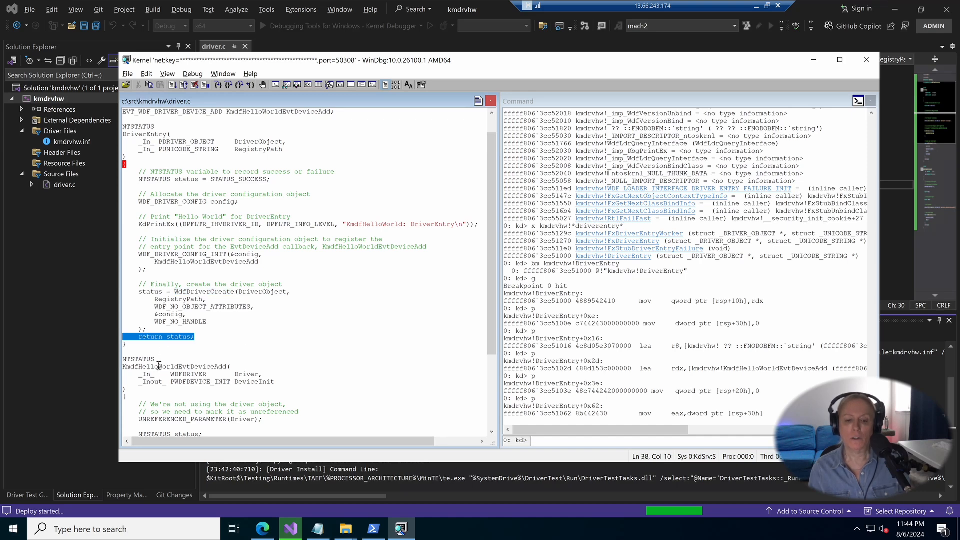
{"action": "scroll", "coordinate": [205, 335], "scroll_direction": "down", "scroll_amount": 2}
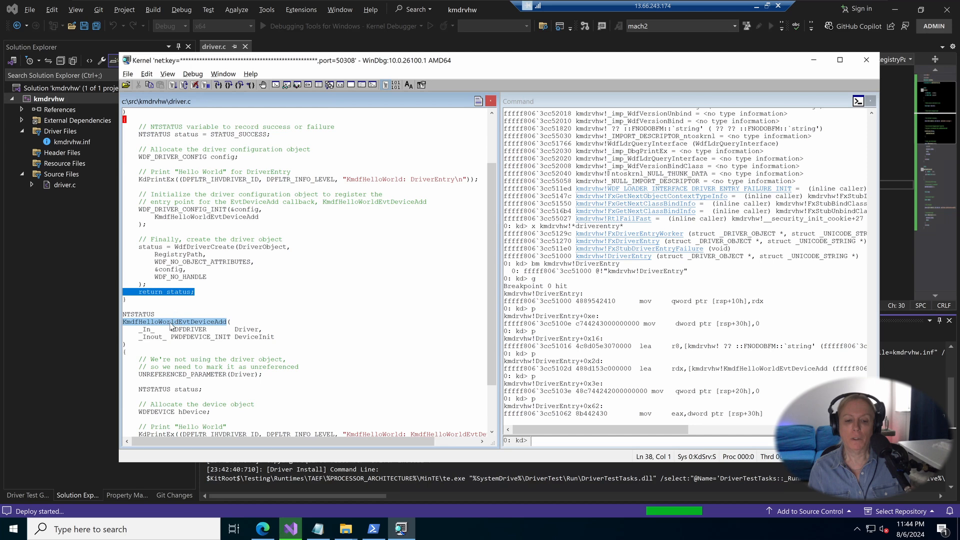
{"action": "left_click", "coordinate": [133, 352]}
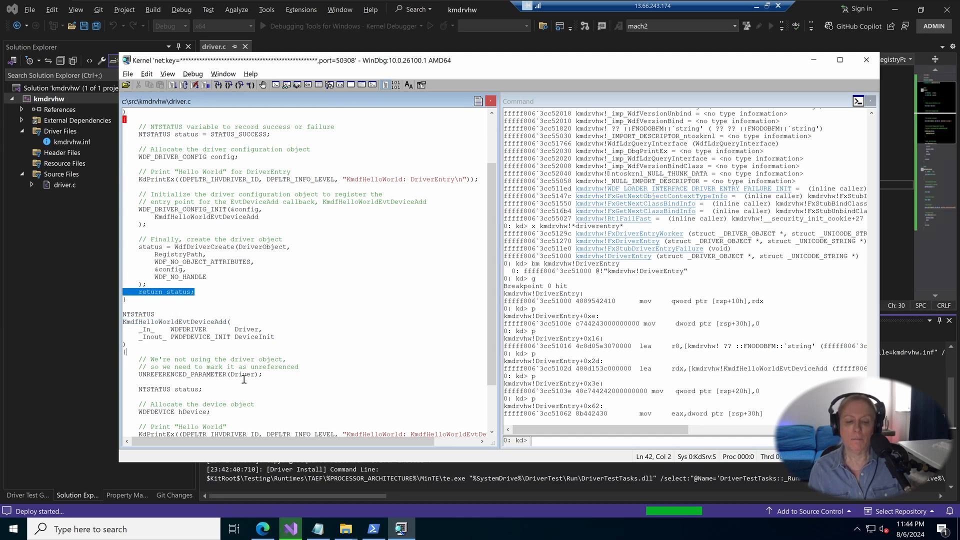
{"action": "key", "text": "F9"}
{"action": "left_click", "coordinate": [550, 440]}
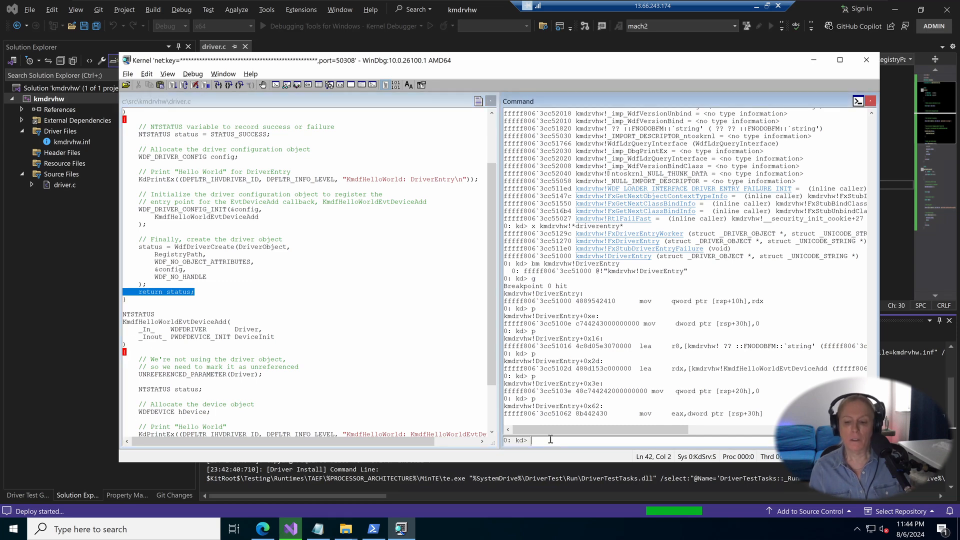
{"action": "type", "text": "bl"}
{"action": "key", "text": "Return"}
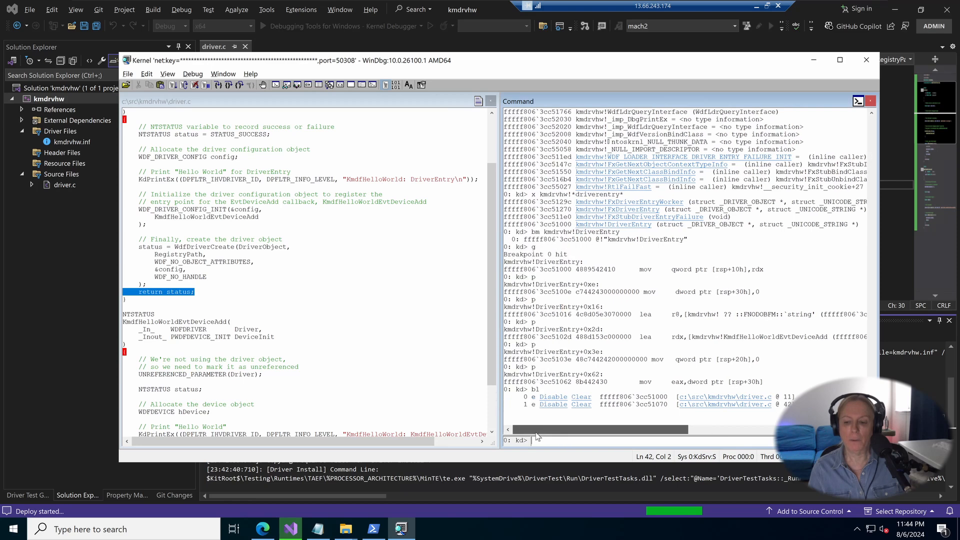
- Dock the Command window below the source view and enlarge the source pane
{"action": "left_click_drag", "start_coordinate": [499, 366], "coordinate": [426, 365]}
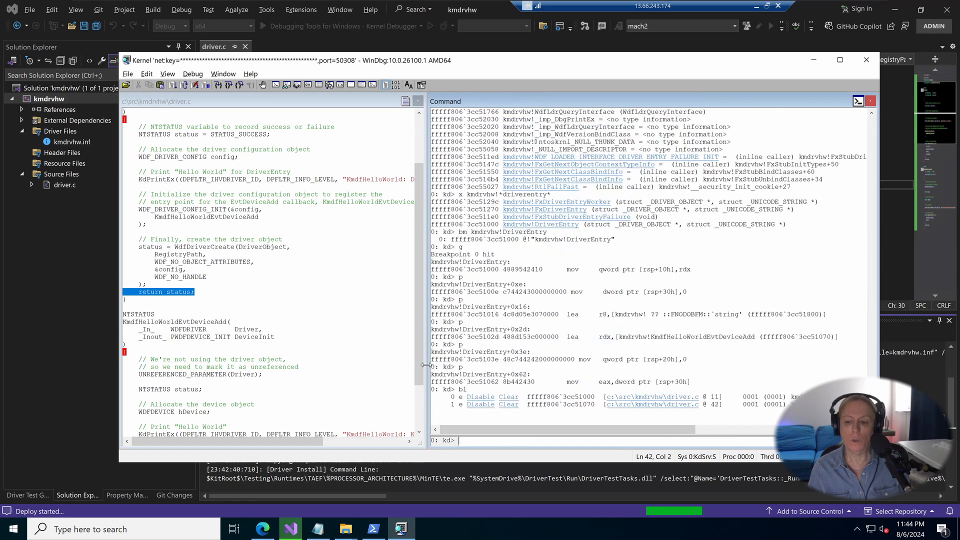
{"action": "left_click_drag", "start_coordinate": [504, 429], "coordinate": [449, 430]}
{"action": "left_click_drag", "start_coordinate": [506, 102], "coordinate": [430, 422]}
{"action": "left_click_drag", "start_coordinate": [423, 271], "coordinate": [423, 351]}
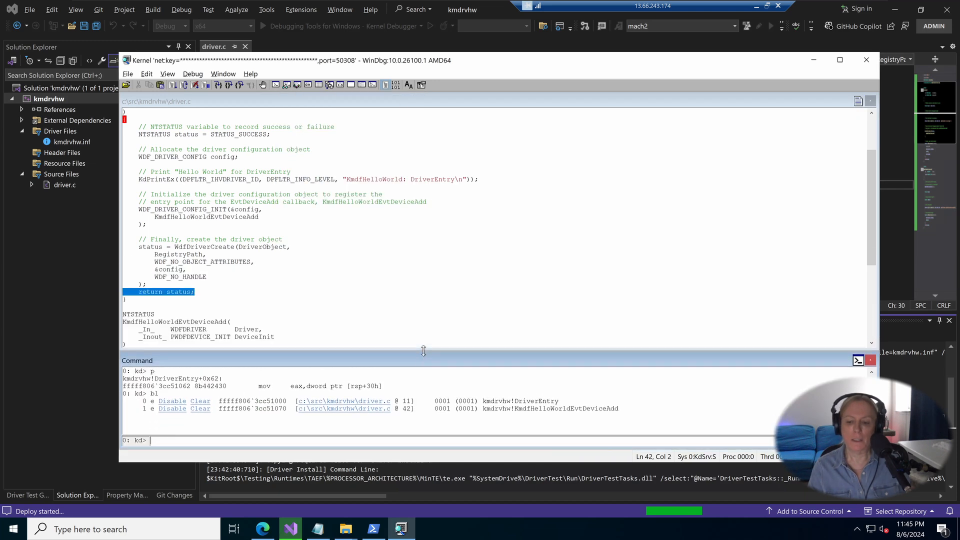
- Resume with g to hit breakpoint 1 at KmdfHelloWorldEvtDeviceAdd and step to its return status
{"action": "left_click_drag", "start_coordinate": [139, 419], "coordinate": [116, 402]}
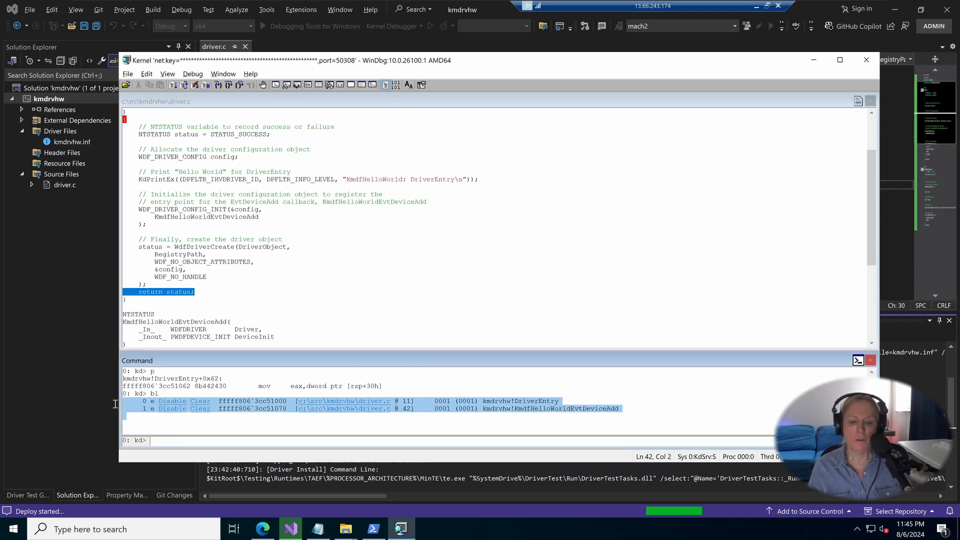
{"action": "left_click", "coordinate": [263, 439]}
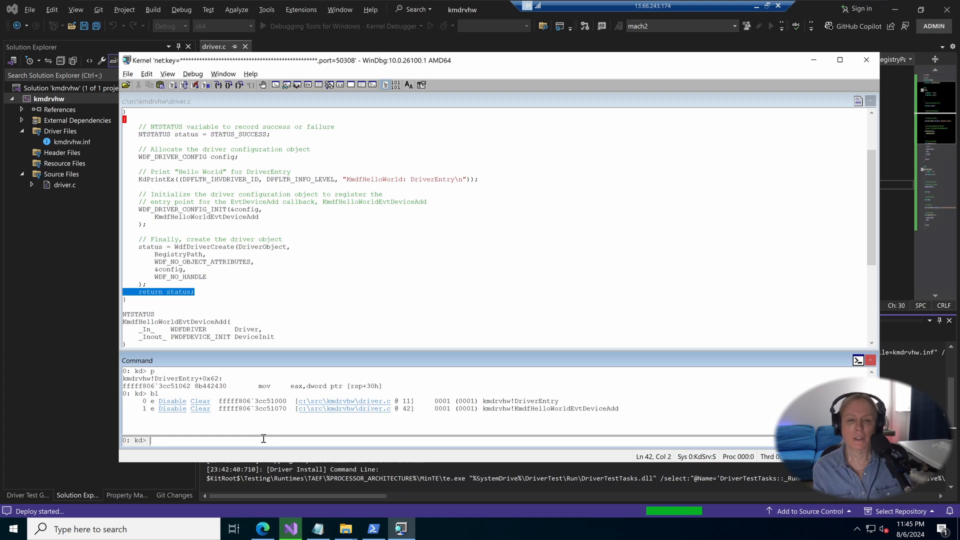
{"action": "type", "text": "g"}
{"action": "key", "text": "Return"}
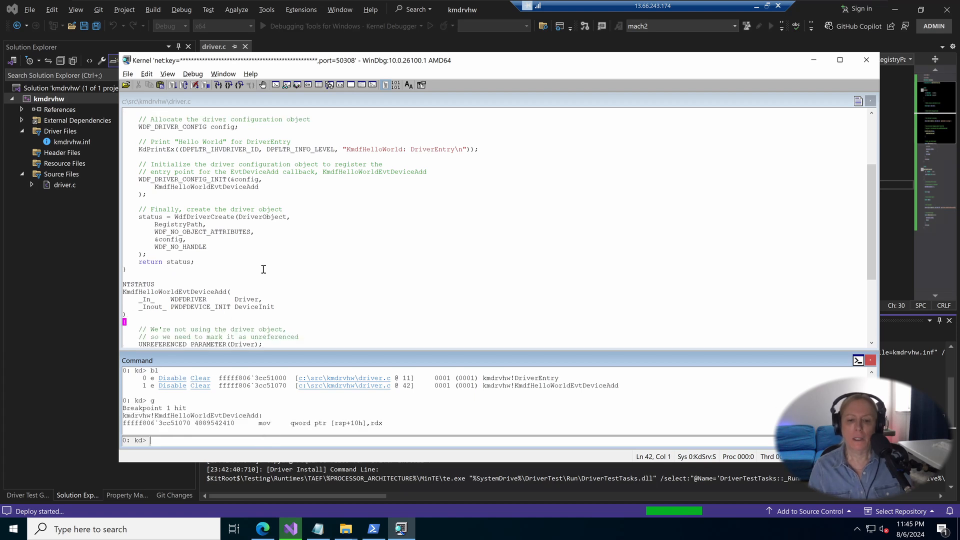
{"action": "scroll", "coordinate": [274, 262], "scroll_direction": "down", "scroll_amount": 2}
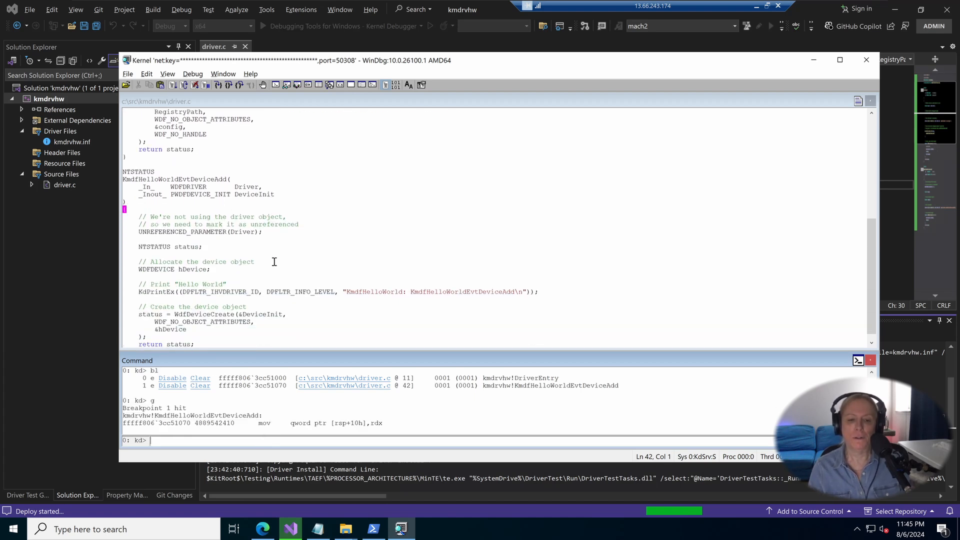
{"action": "key", "text": "F10"}
{"action": "key", "text": "F10"}
{"action": "key", "text": "F10"}
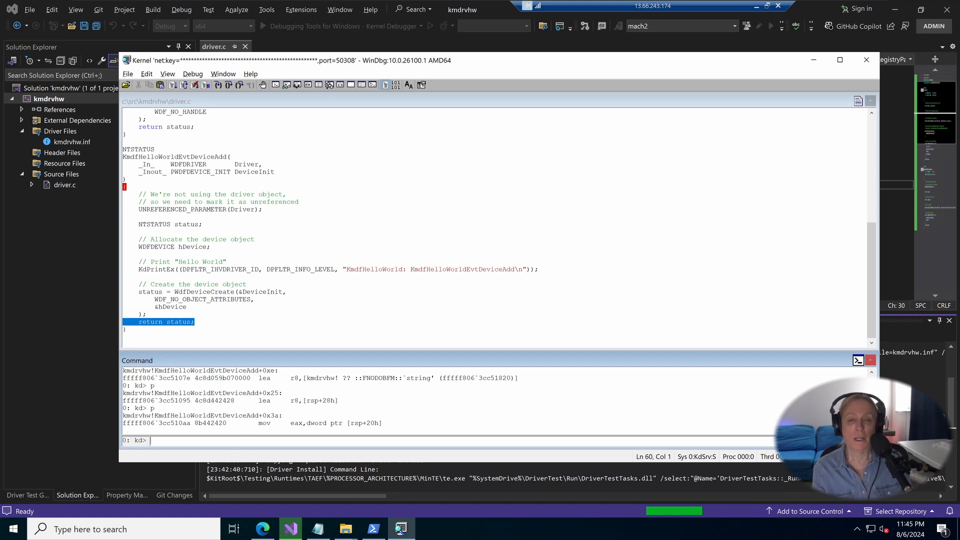
- List explorer processes with !process 0 0 explore.exe and enlarge the command output area
{"action": "type", "text": "!process 0 0"}
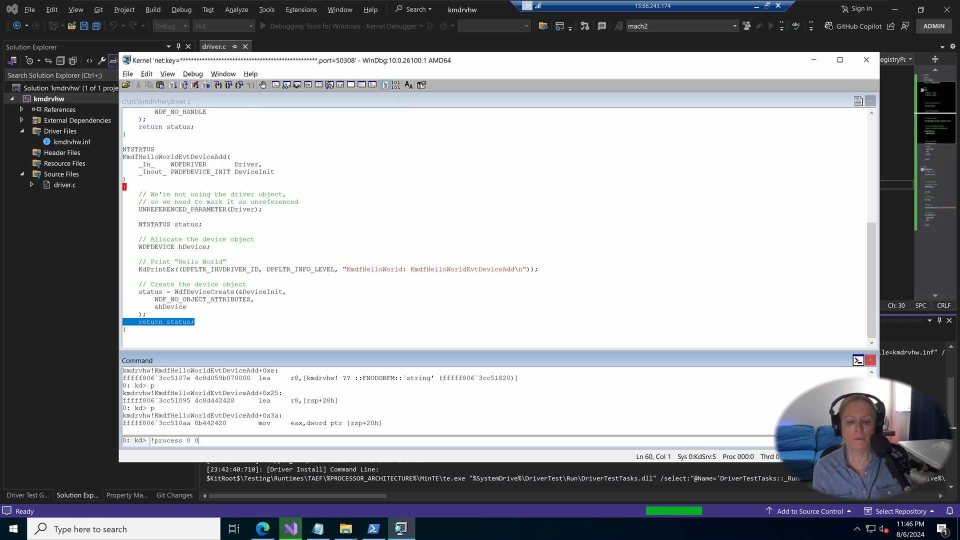
{"action": "type", "text": " explore.exe"}
{"action": "key", "text": "Return"}
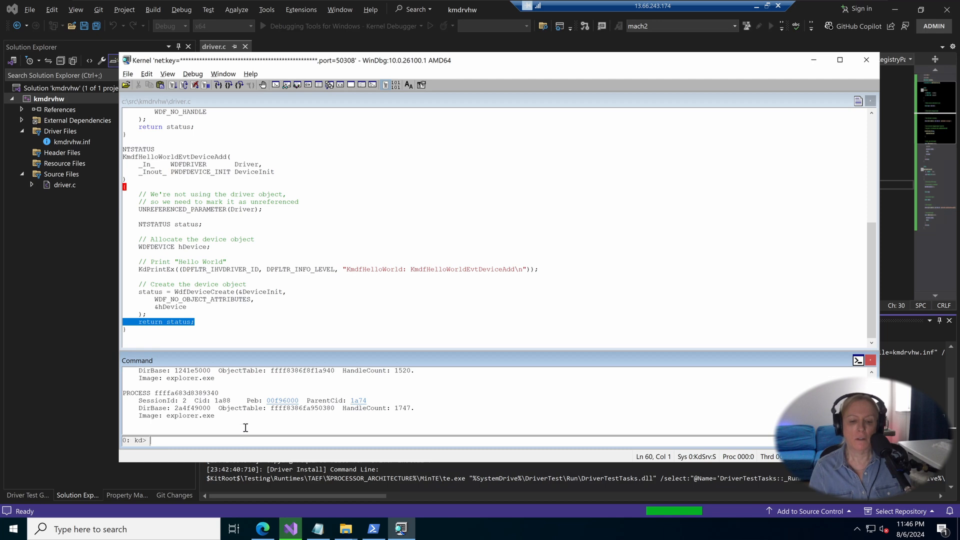
{"action": "scroll", "coordinate": [247, 425], "scroll_direction": "up", "scroll_amount": 2}
{"action": "scroll", "coordinate": [181, 413], "scroll_direction": "down", "scroll_amount": 2}
{"action": "left_click_drag", "start_coordinate": [260, 352], "coordinate": [260, 253]}
- Dump details for all processes with !process 0 f, then minimize the remote session
{"action": "type", "text": "!pr"}
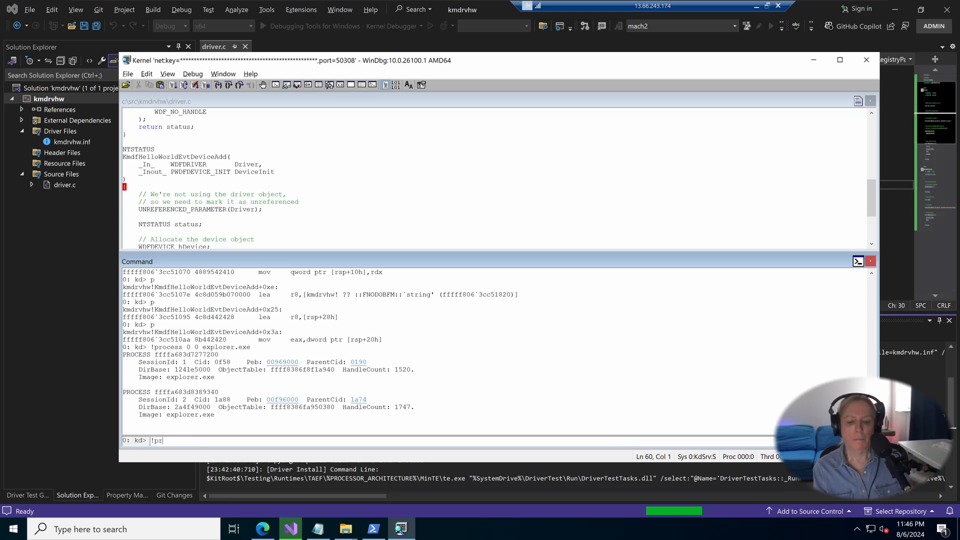
{"action": "type", "text": "ocess 0 f"}
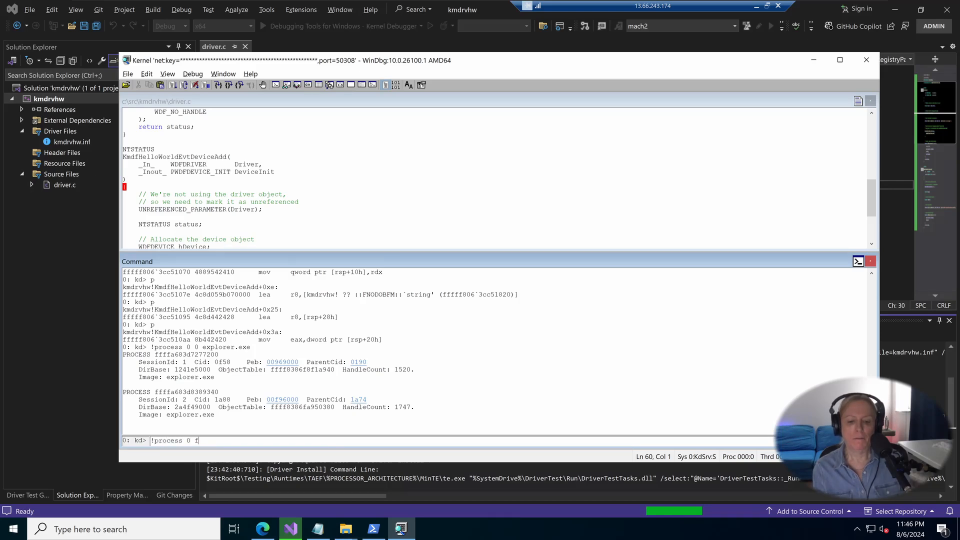
{"action": "key", "text": "Return"}
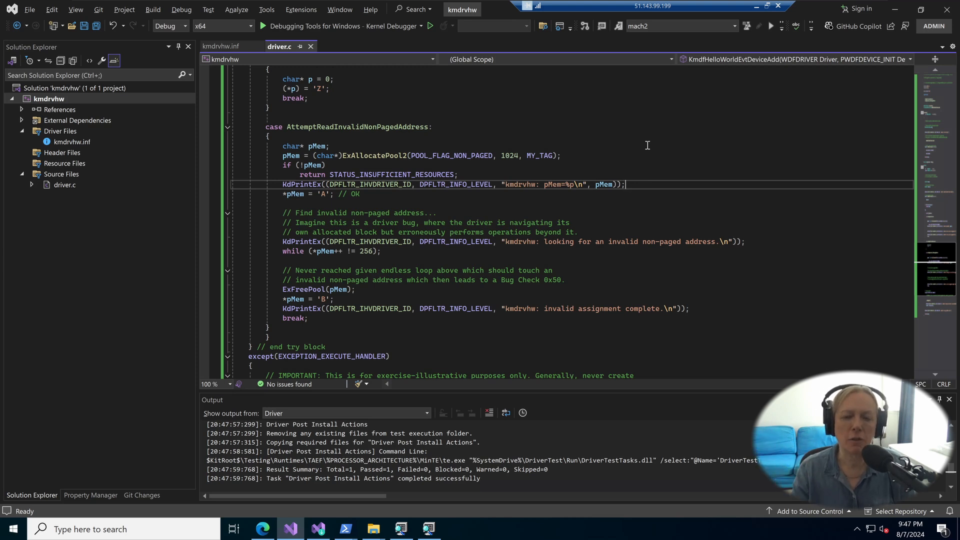
{"action": "left_click", "coordinate": [756, 6]}
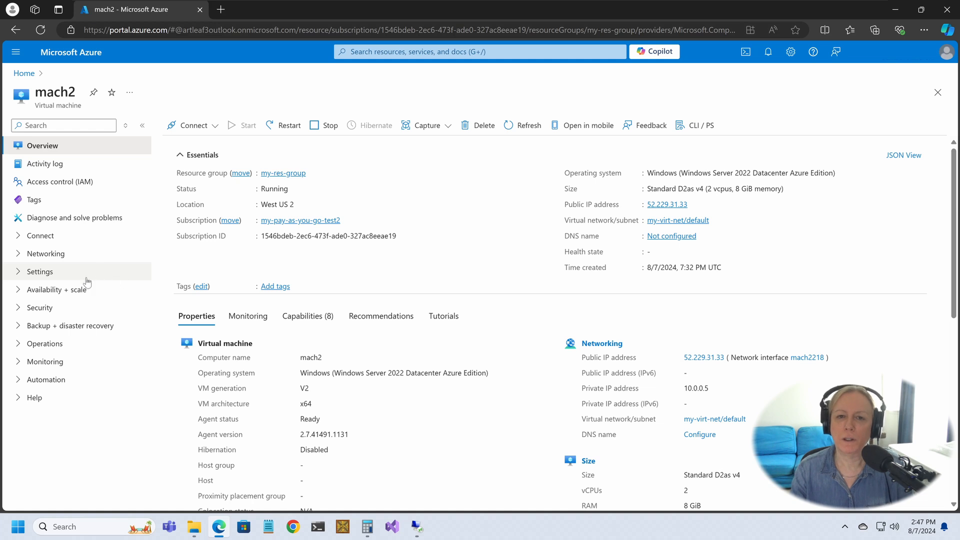
- Open mach2's Boot diagnostics in the Azure portal, checking the serial log and then the screenshot
{"action": "left_click", "coordinate": [30, 398]}
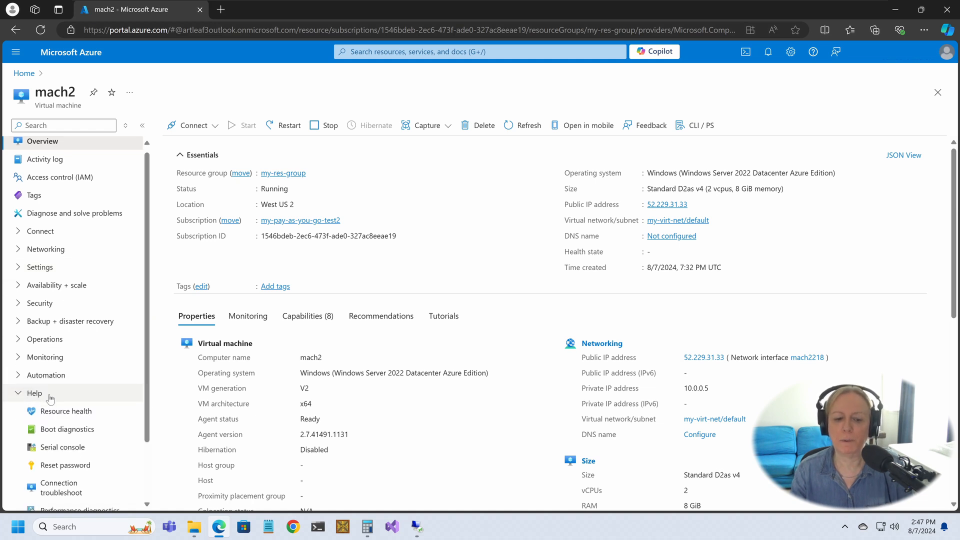
{"action": "scroll", "coordinate": [50, 398], "scroll_direction": "down", "scroll_amount": 1}
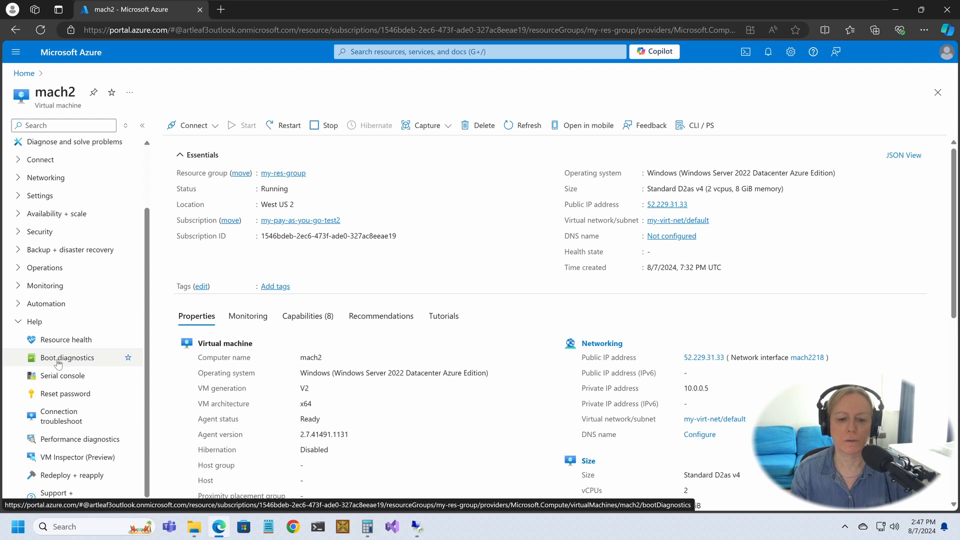
{"action": "left_click", "coordinate": [59, 360]}
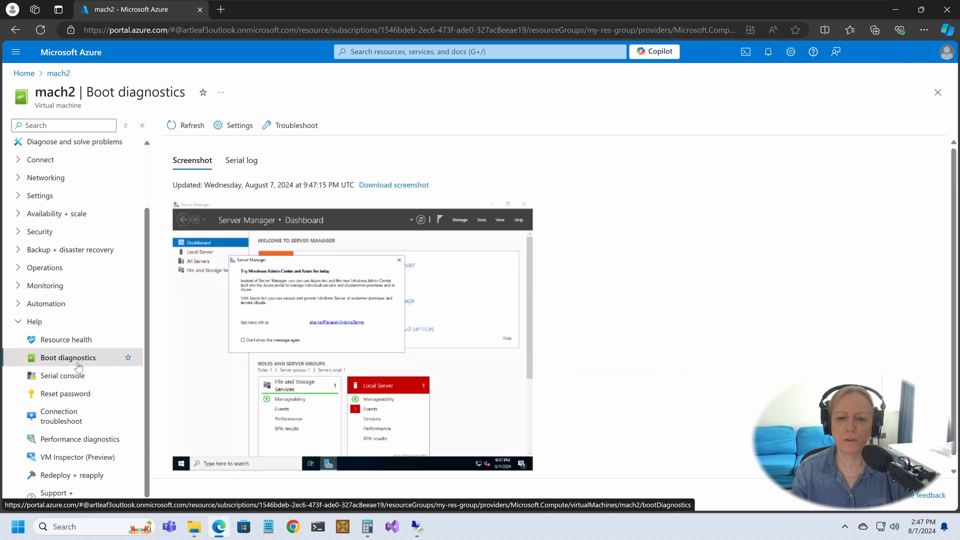
{"action": "left_click_drag", "start_coordinate": [243, 185], "coordinate": [328, 186]}
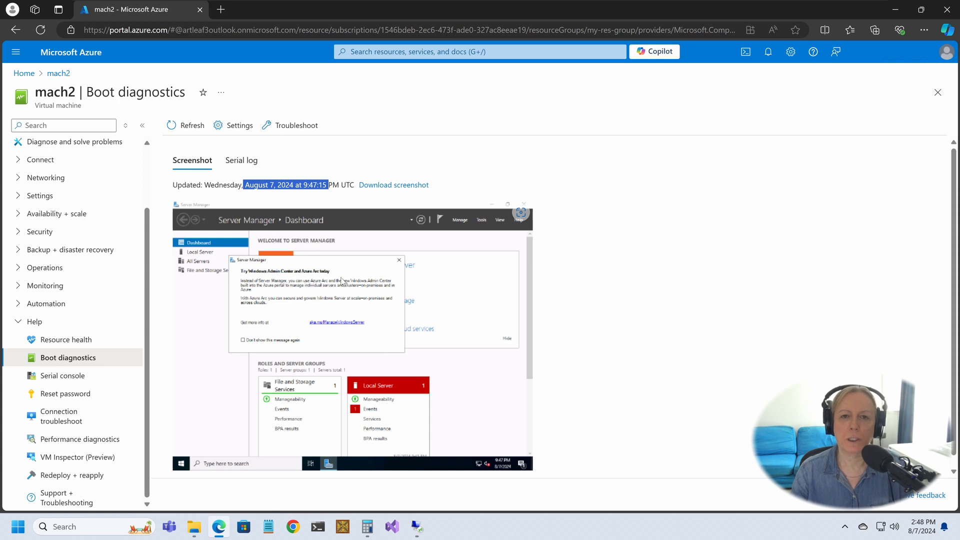
{"action": "left_click", "coordinate": [242, 160]}
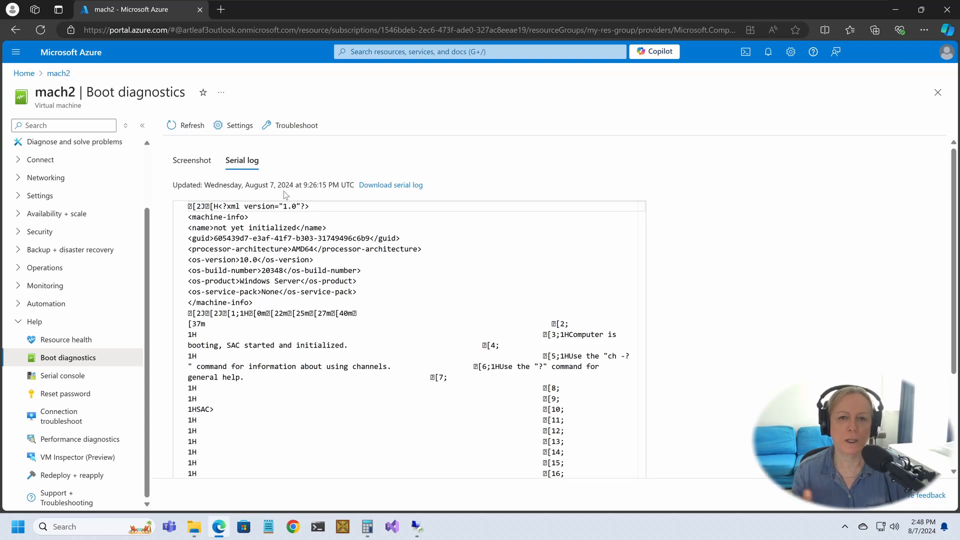
{"action": "left_click", "coordinate": [193, 160]}
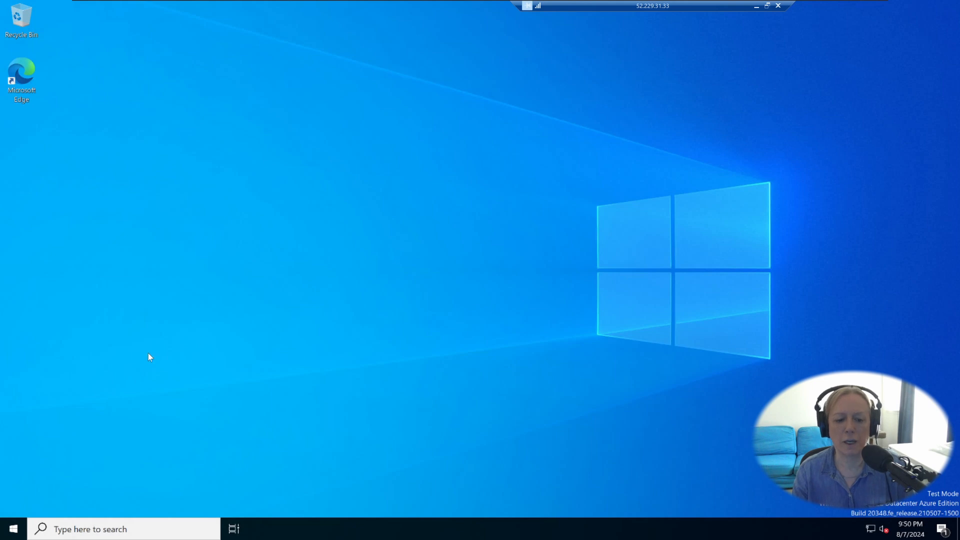
- Restart the mach2 VM with reason Other (Planned), restart anyway, and dismiss the session-ended notice
{"action": "left_click", "coordinate": [15, 534]}
{"action": "left_click", "coordinate": [14, 505]}
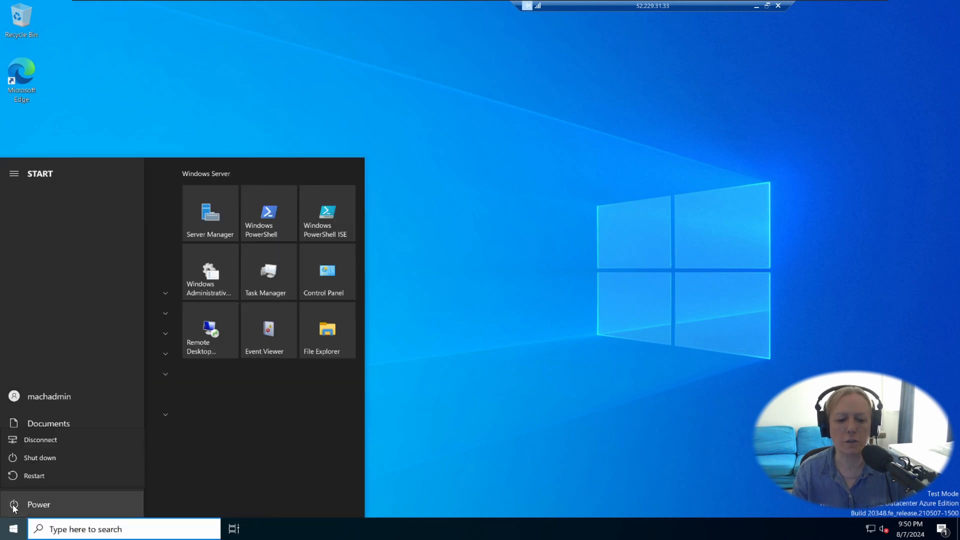
{"action": "left_click", "coordinate": [31, 473]}
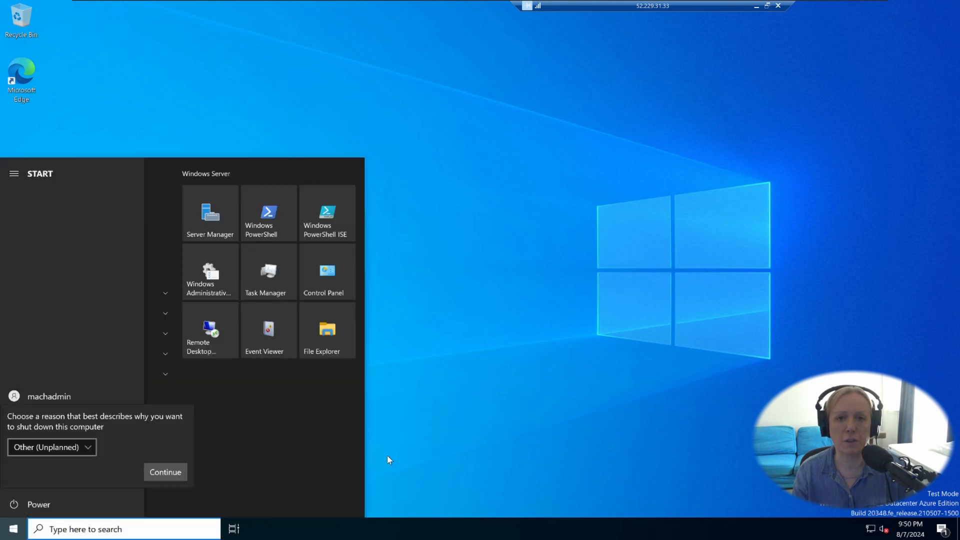
{"action": "left_click", "coordinate": [83, 447]}
{"action": "left_click", "coordinate": [82, 446]}
{"action": "left_click", "coordinate": [91, 448]}
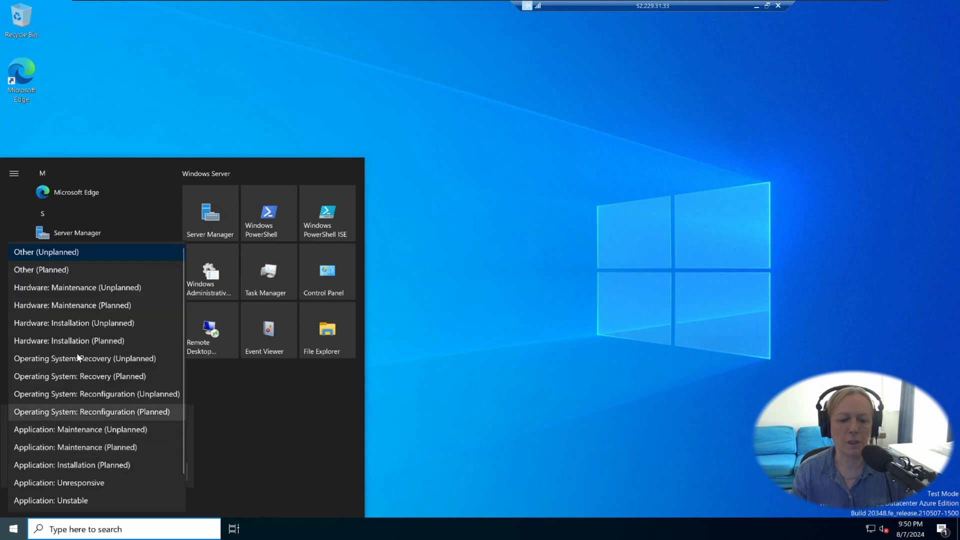
{"action": "left_click", "coordinate": [52, 270]}
{"action": "left_click", "coordinate": [159, 478]}
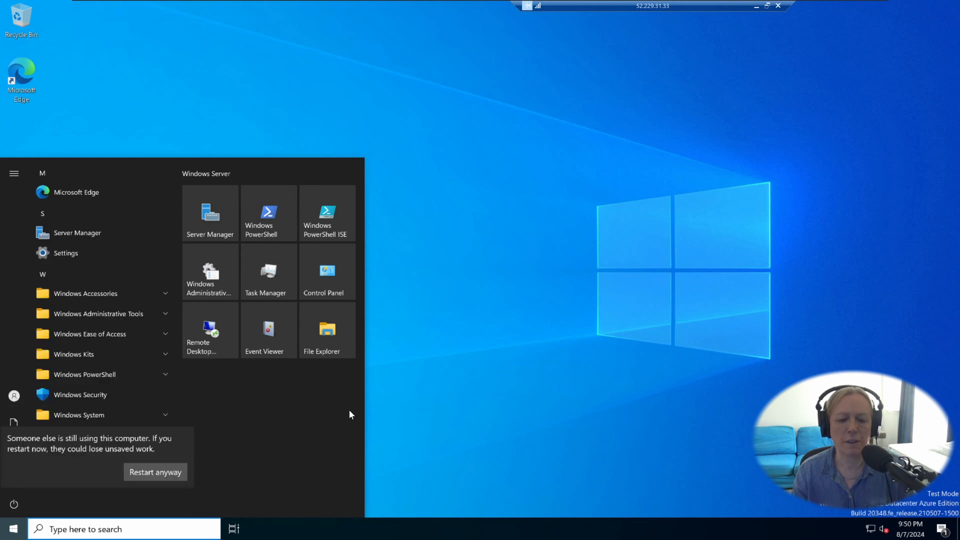
{"action": "left_click", "coordinate": [157, 473]}
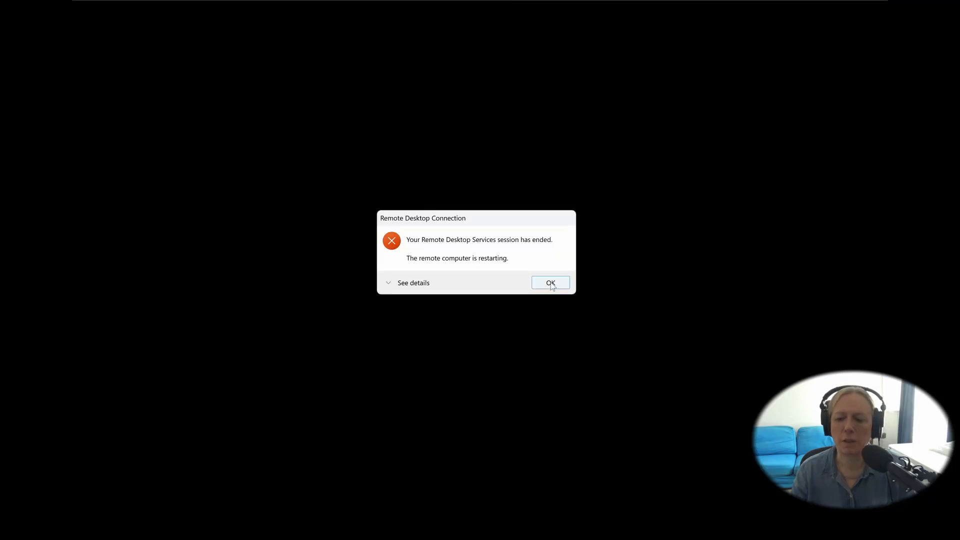
{"action": "left_click", "coordinate": [550, 283]}
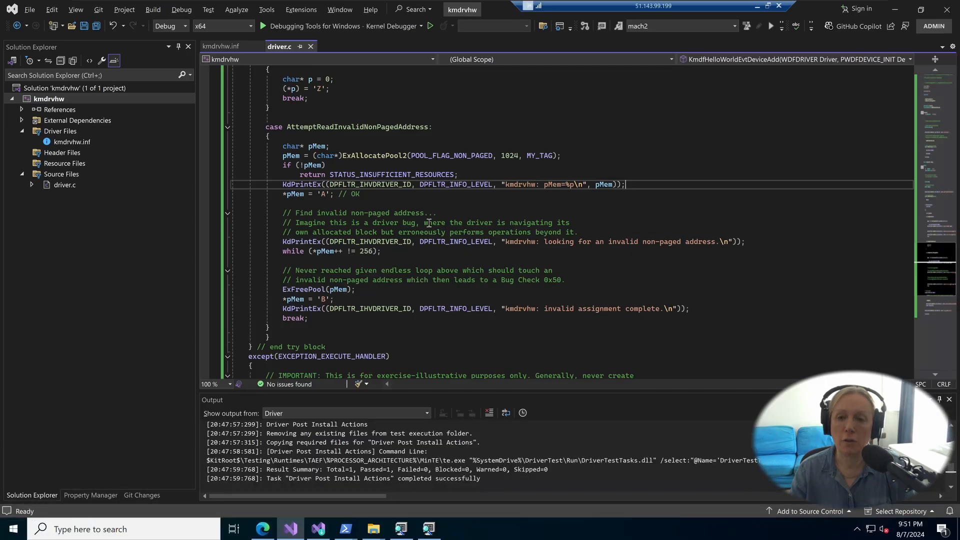
- Switch from Visual Studio's driver.c to WinDbg and focus the kd> command input
{"action": "left_click", "coordinate": [427, 308]}
{"action": "key", "text": "alt+Tab"}
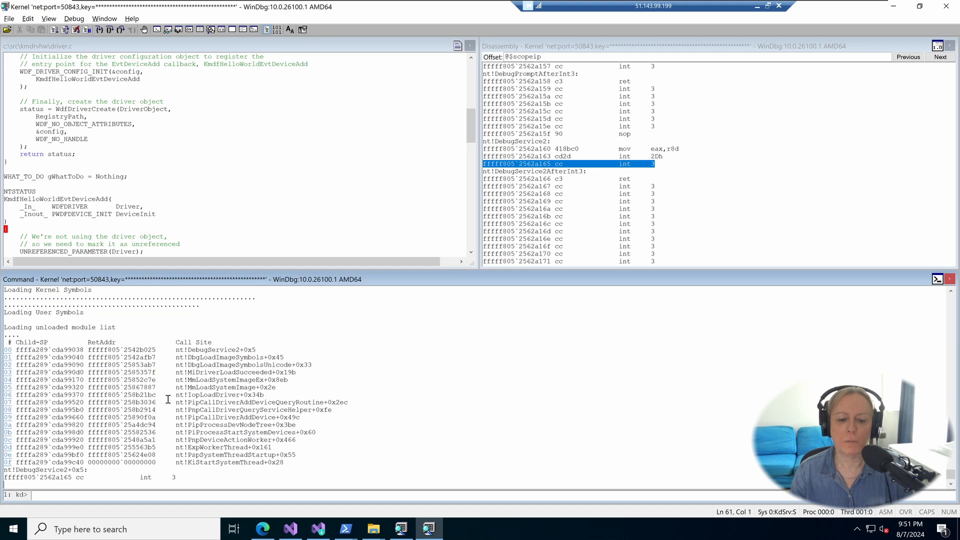
{"action": "left_click", "coordinate": [66, 495]}
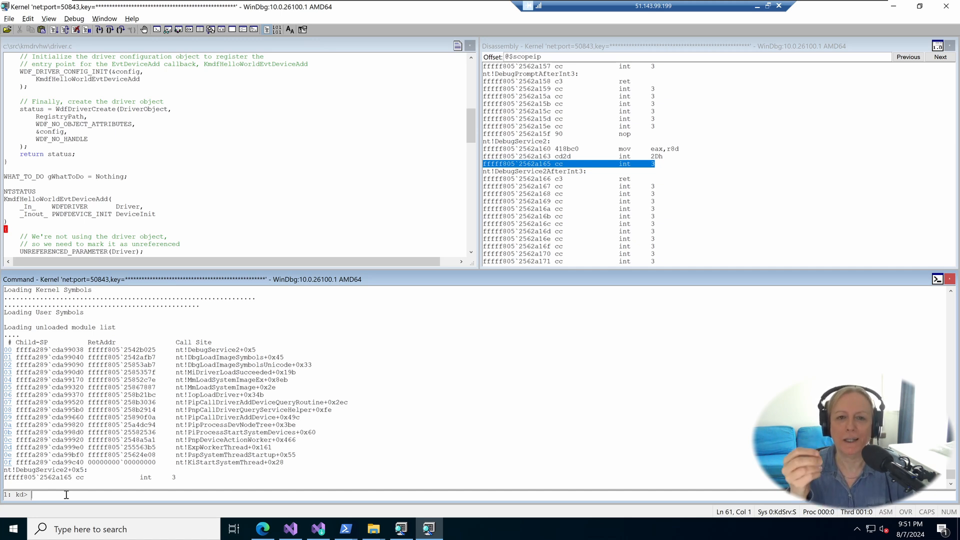
- List exception filters with sx and inspect the load-module filter for kmdrvhw.sys and its .reload;k command
{"action": "type", "text": "sx"}
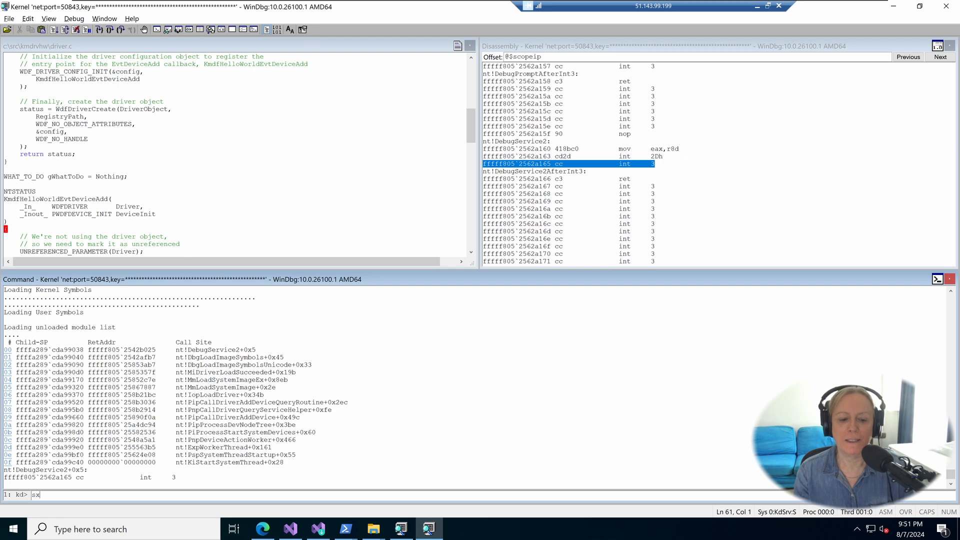
{"action": "key", "text": "Return"}
{"action": "scroll", "coordinate": [118, 360], "scroll_direction": "up", "scroll_amount": 10}
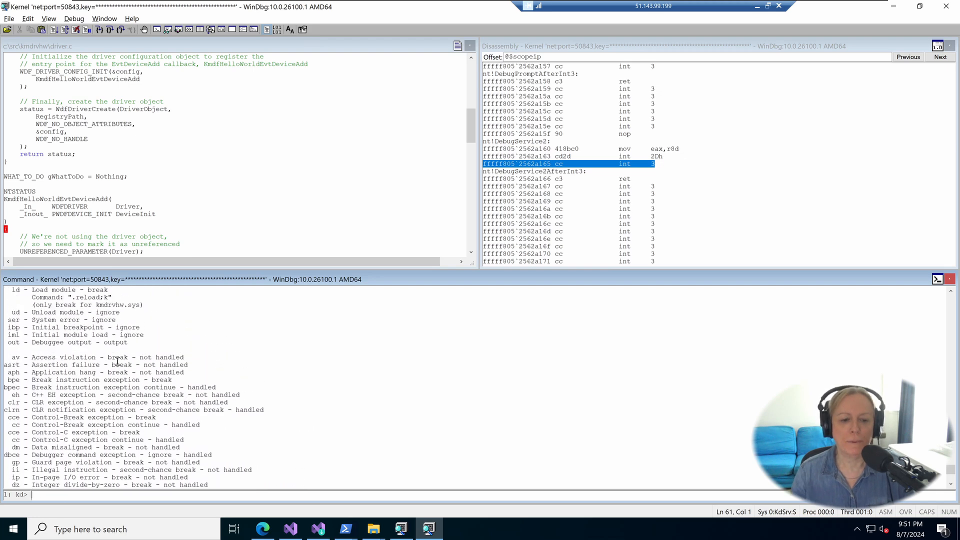
{"action": "left_click_drag", "start_coordinate": [7, 372], "coordinate": [163, 388]}
{"action": "left_click_drag", "start_coordinate": [31, 387], "coordinate": [165, 388]}
{"action": "left_click_drag", "start_coordinate": [32, 380], "coordinate": [115, 380]}
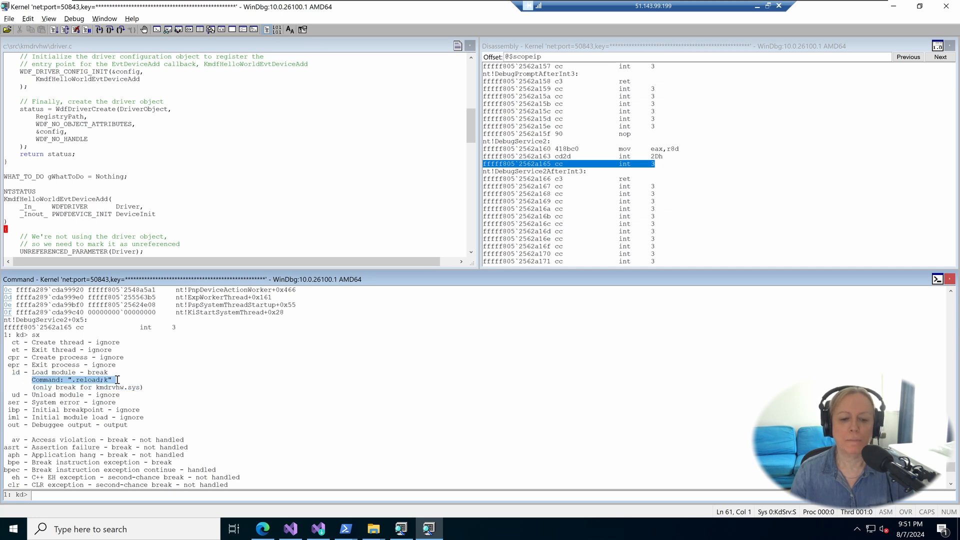
{"action": "left_click", "coordinate": [140, 410]}
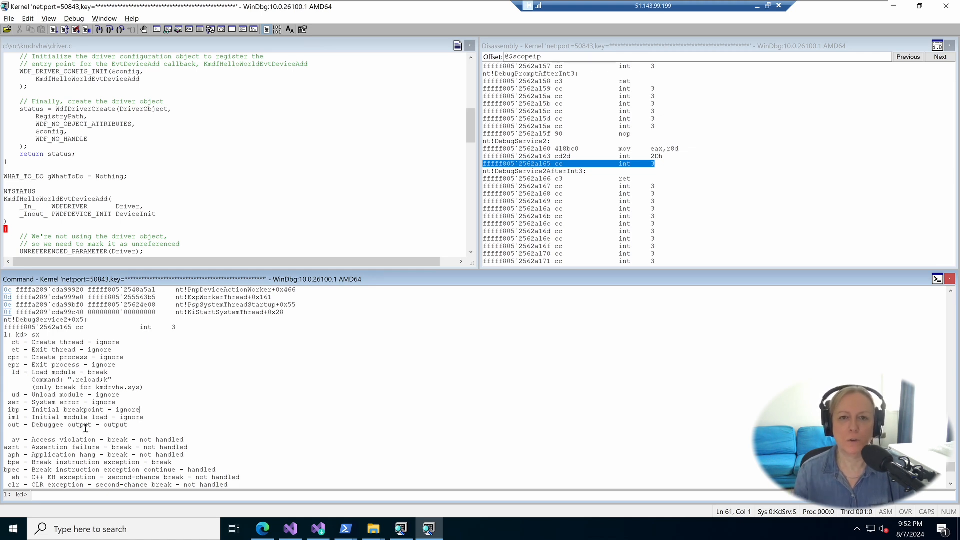
{"action": "scroll", "coordinate": [86, 427], "scroll_direction": "up", "scroll_amount": 5}
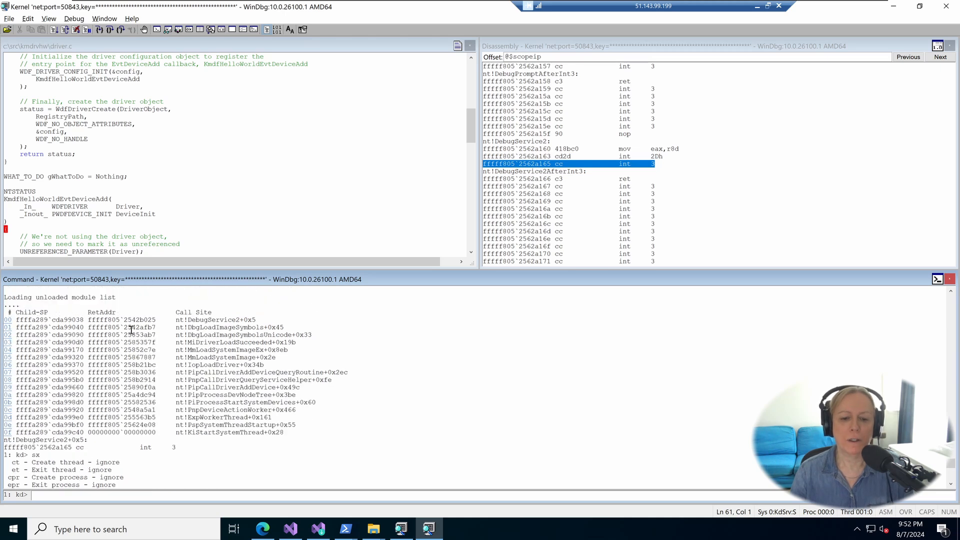
{"action": "left_click_drag", "start_coordinate": [170, 453], "coordinate": [154, 378]}
{"action": "scroll", "coordinate": [5, 311], "scroll_direction": "up", "scroll_amount": 3}
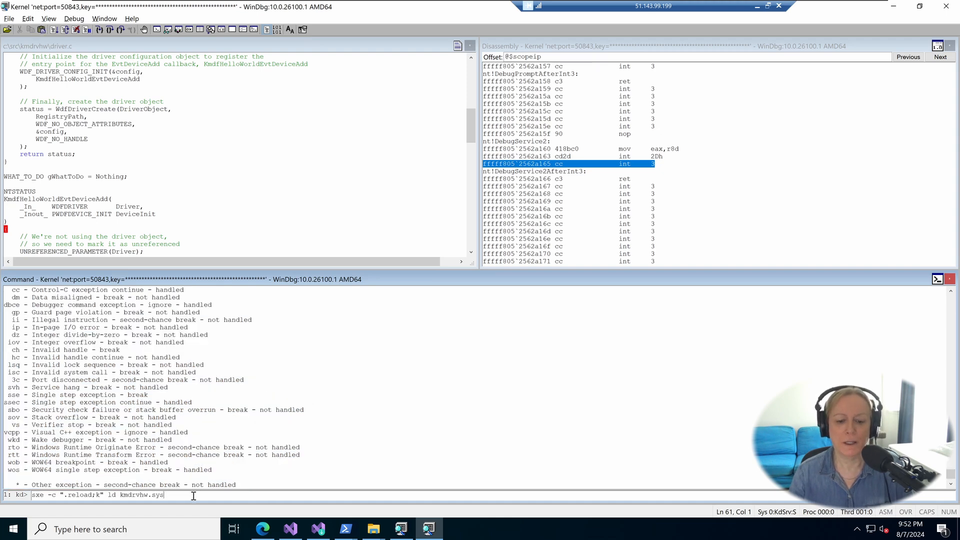
- Run sxe -c ".reload;k" ld kmdrvhw.sys to break when kmdrvhw.sys loads
{"action": "left_click_drag", "start_coordinate": [194, 495], "coordinate": [8, 500]}
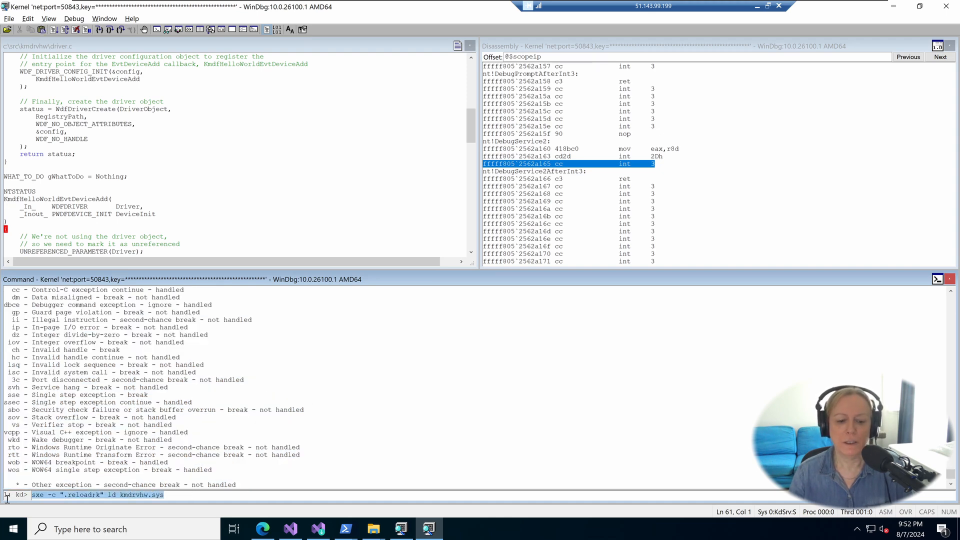
{"action": "left_click", "coordinate": [134, 19]}
{"action": "left_click", "coordinate": [134, 19]}
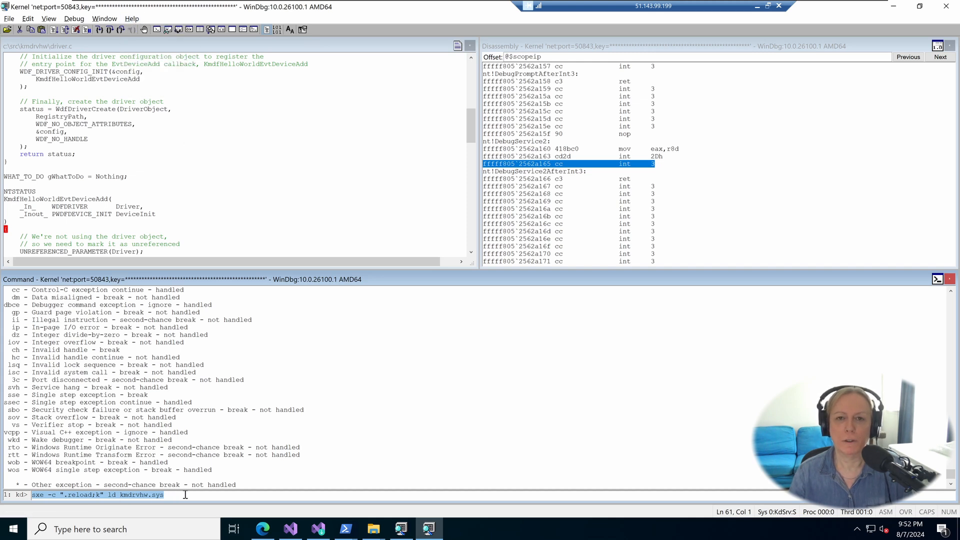
{"action": "key", "text": "Return"}
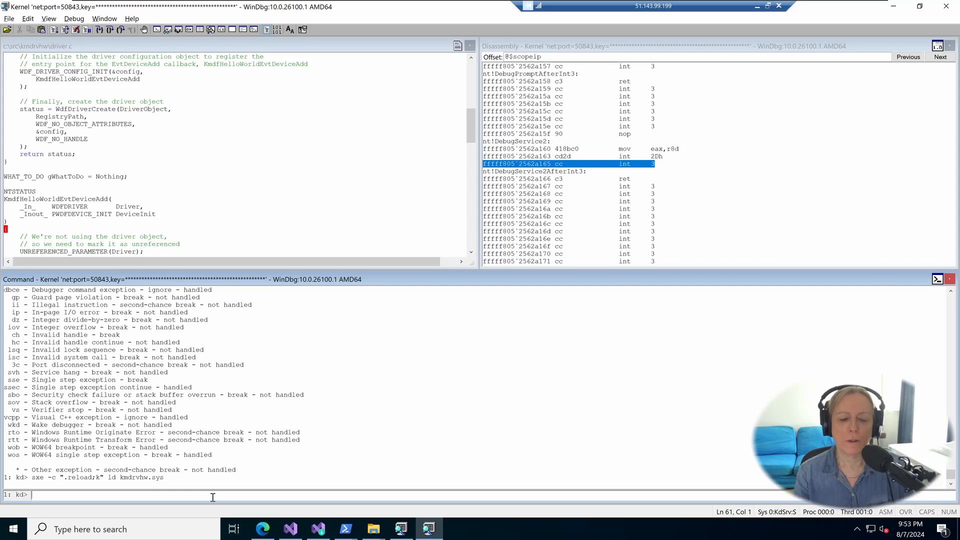
- Run bl, continue past the DriverEntry and KmdfHelloWorldEvtDeviceAdd breakpoints, then step twice with p
{"action": "type", "text": "bl"}
{"action": "key", "text": "Return"}
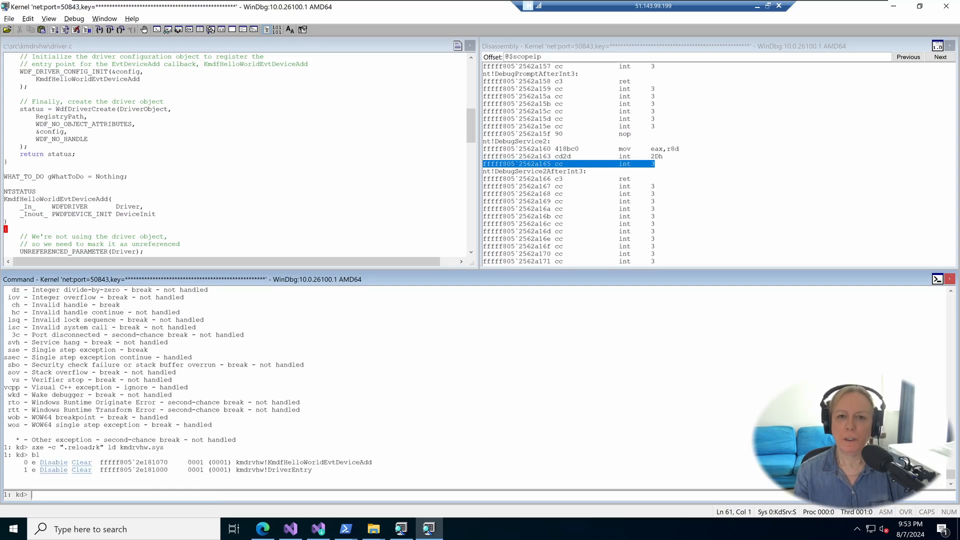
{"action": "type", "text": "g"}
{"action": "key", "text": "Return"}
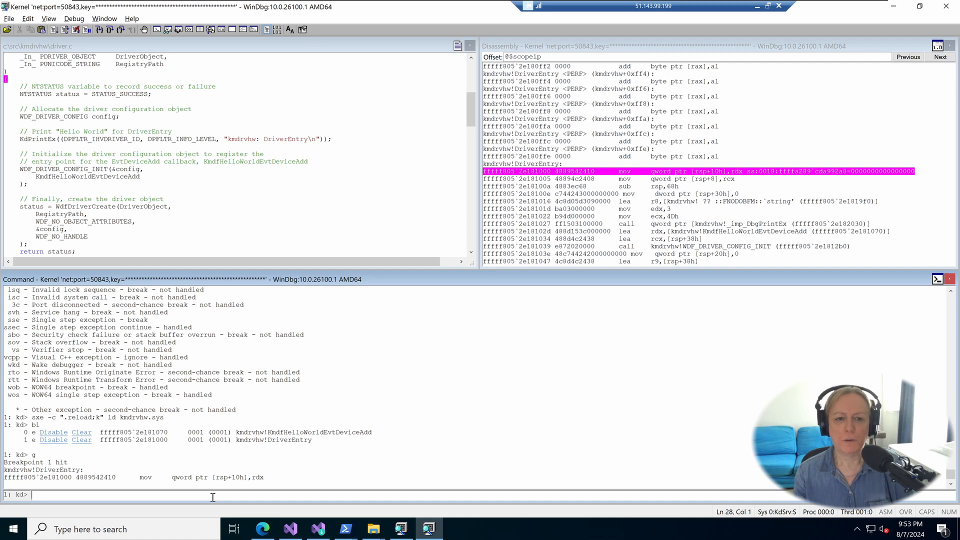
{"action": "type", "text": "g"}
{"action": "key", "text": "Return"}
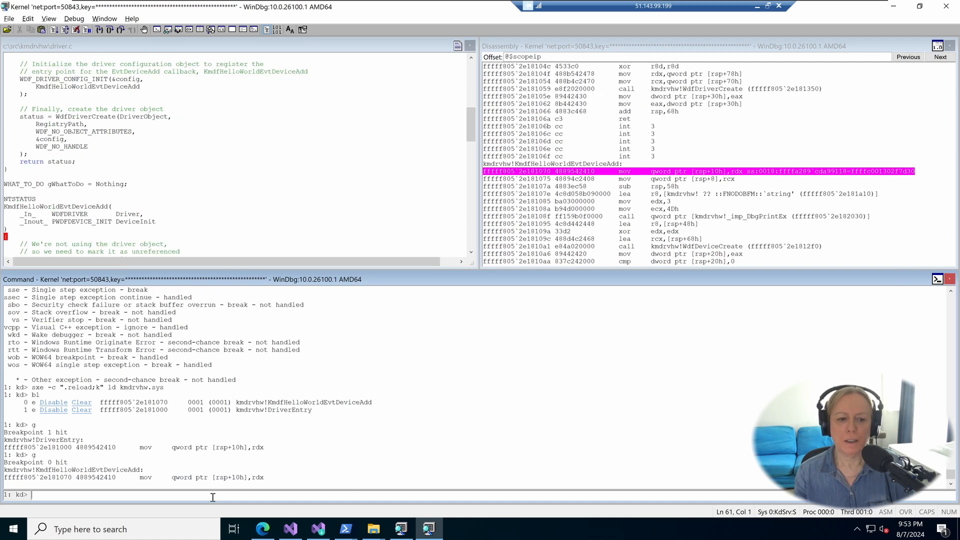
{"action": "type", "text": "p"}
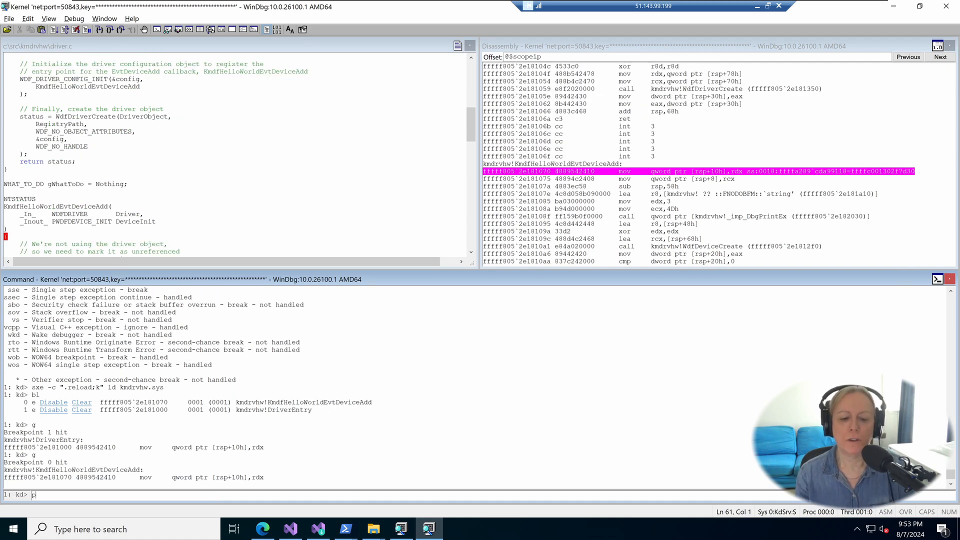
{"action": "key", "text": "Return"}
{"action": "key", "text": "Return"}
{"action": "key", "text": "Return"}
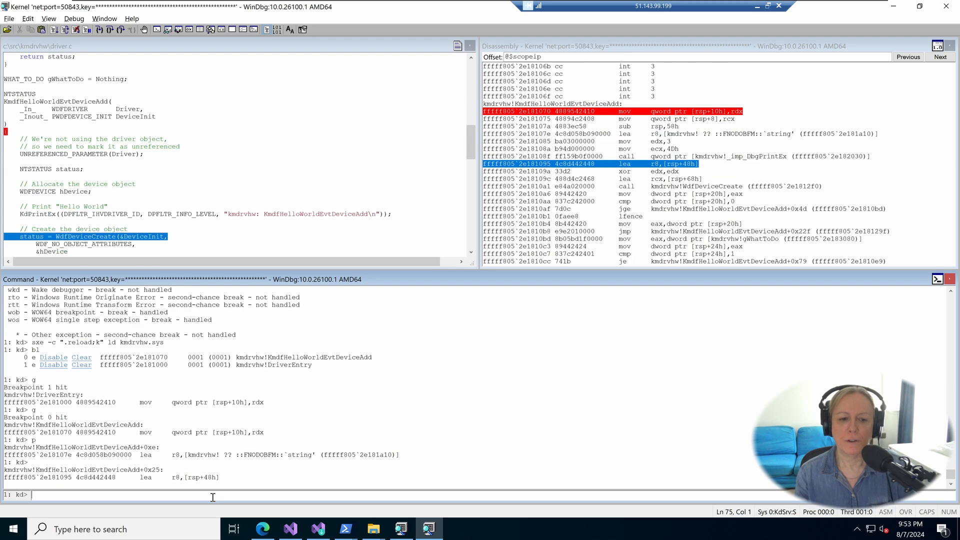
{"action": "key", "text": "Return"}
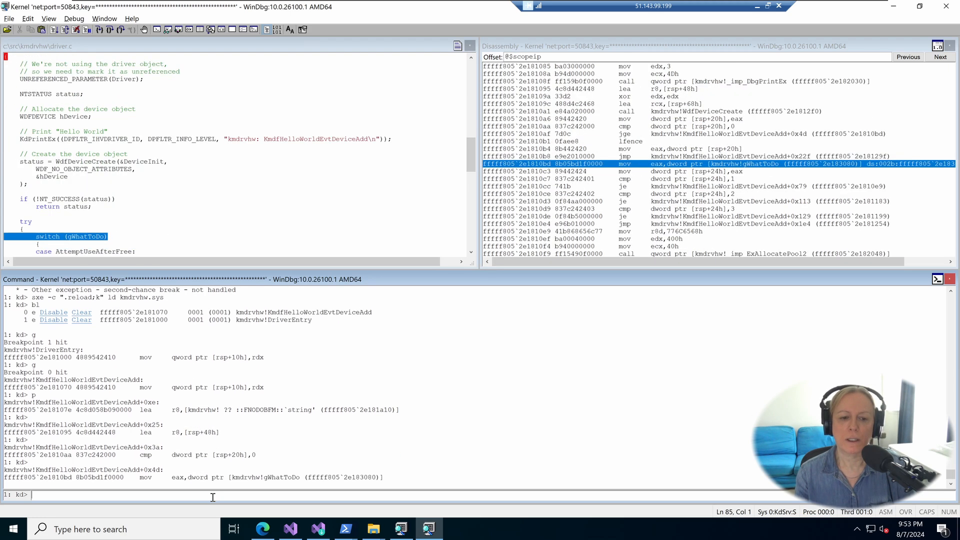
- Set gWhatToDo to 3 (AttemptReadInvalidNonPagedAddress) and single-step with p into the invalid-address case
{"action": "type", "text": "?? gWhatToDo=3"}
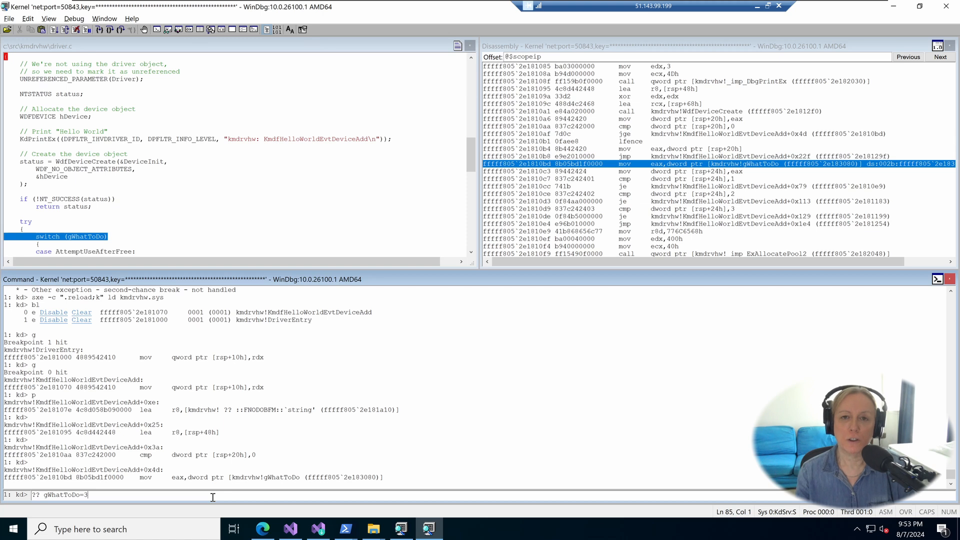
{"action": "key", "text": "Return"}
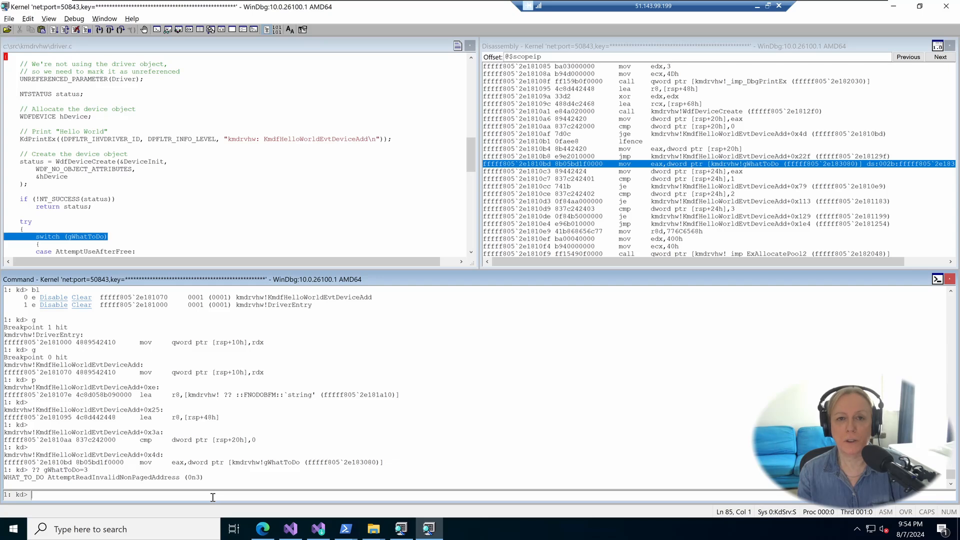
{"action": "type", "text": "p"}
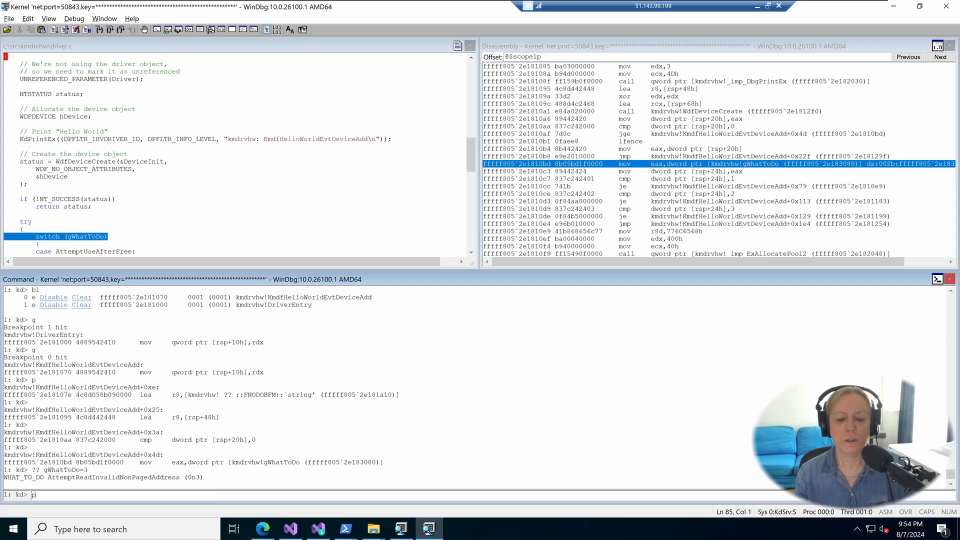
{"action": "key", "text": "Return"}
{"action": "key", "text": "Return"}
{"action": "key", "text": "Return"}
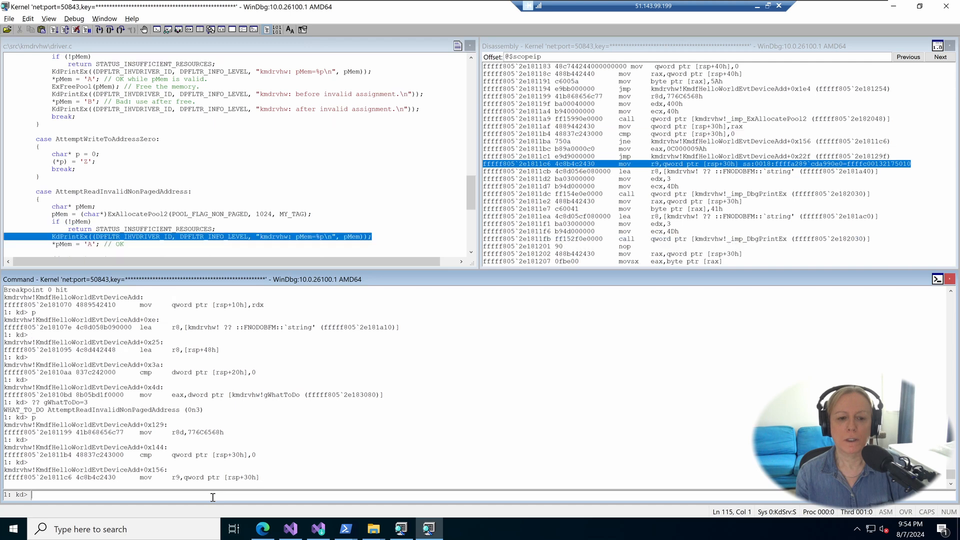
{"action": "key", "text": "Return"}
{"action": "key", "text": "Return"}
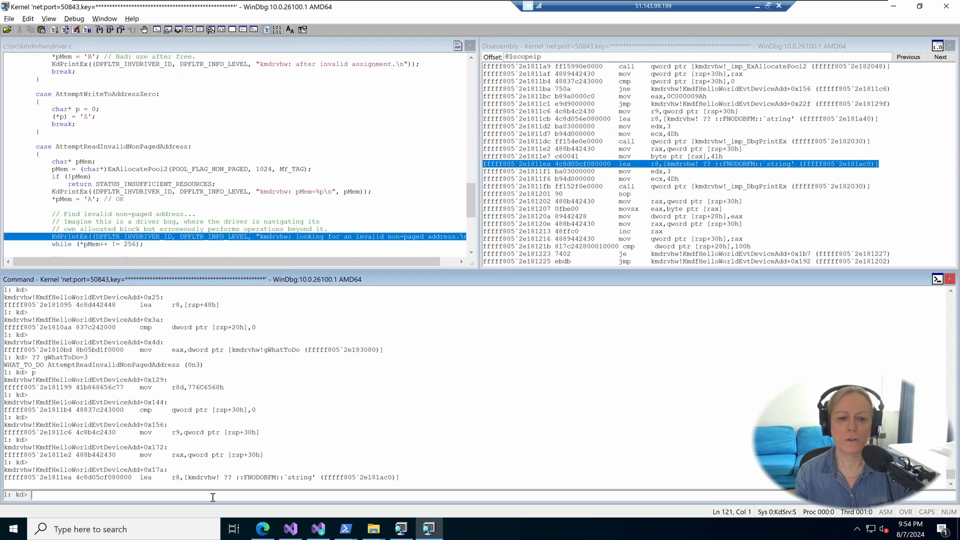
{"action": "key", "text": "Return"}
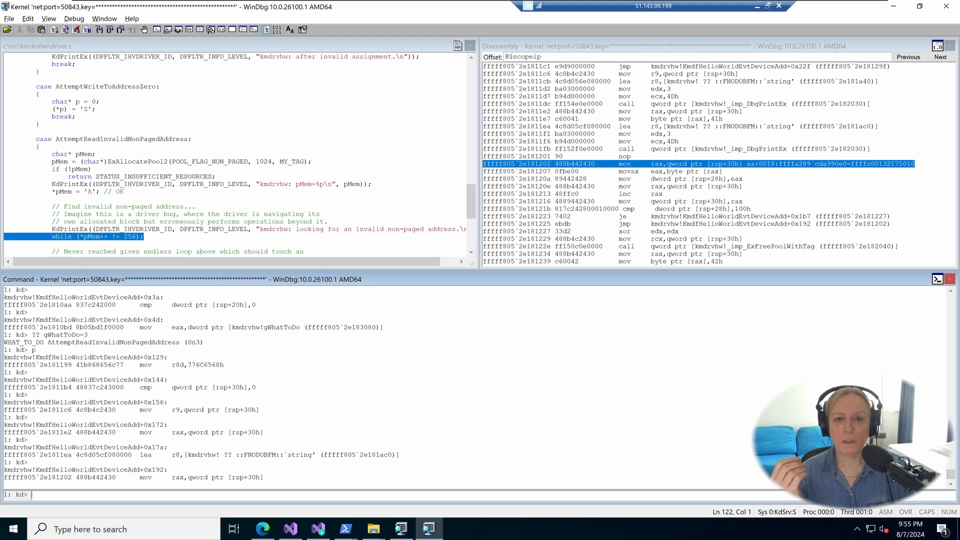
- Run the target with g until the 0x50 bugcheck breaks in, then continue it with g
{"action": "type", "text": "g"}
{"action": "key", "text": "Return"}
{"action": "type", "text": "g"}
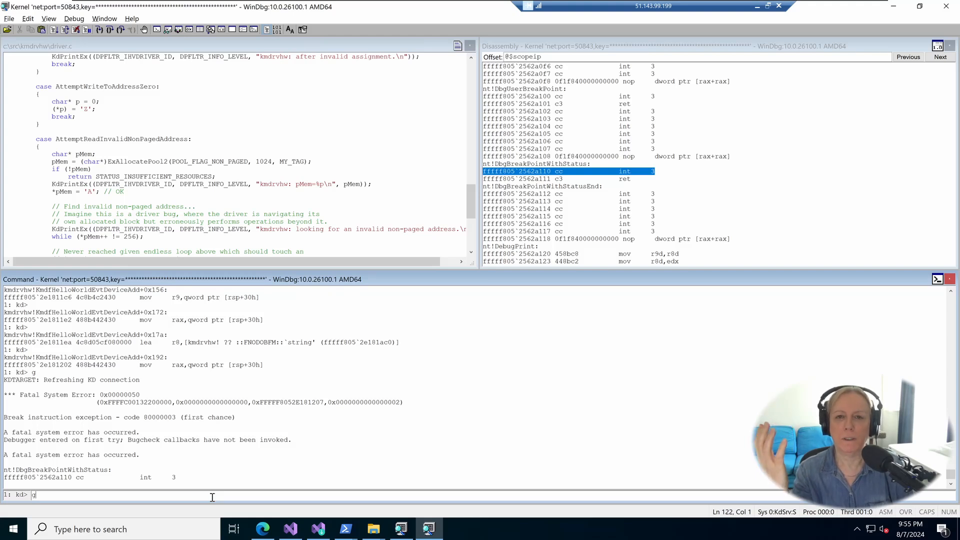
{"action": "key", "text": "Return"}
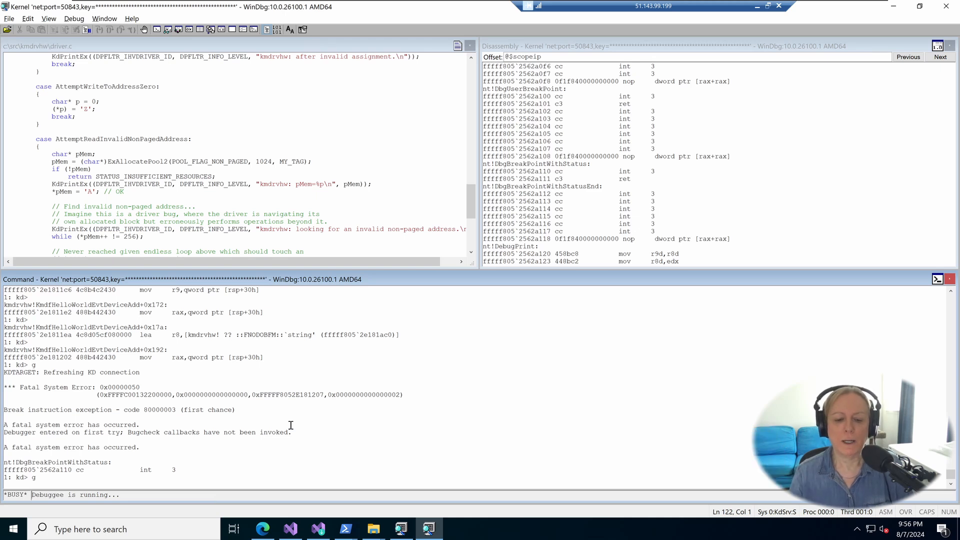
- Minimize the remote desktop and refresh mach2's boot diagnostics screenshot to show the crash screen
{"action": "left_click", "coordinate": [757, 7]}
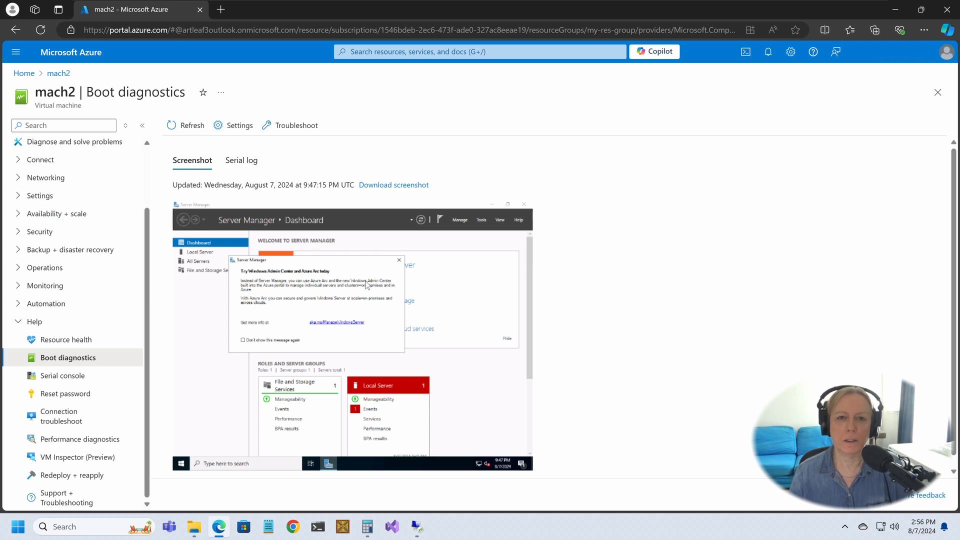
{"action": "left_click", "coordinate": [186, 127]}
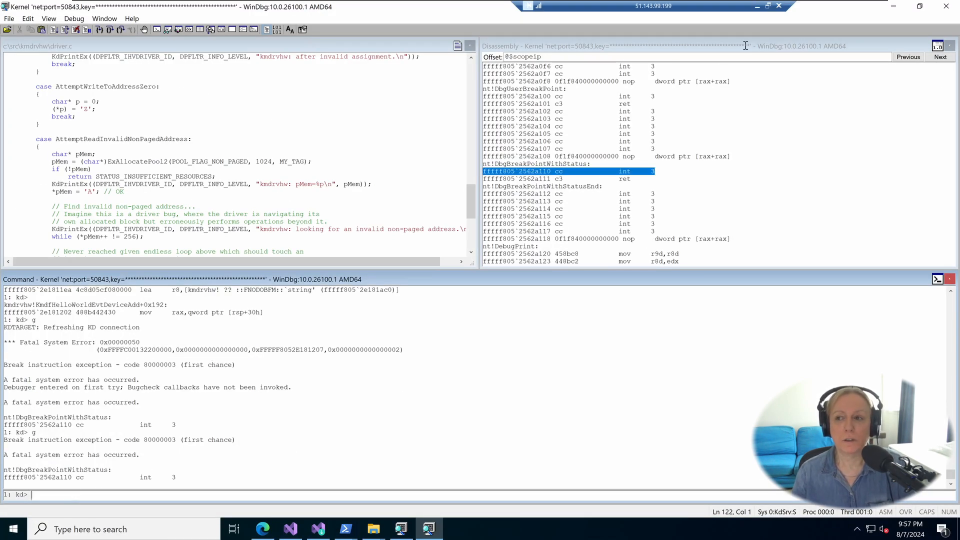
- Refresh mach2's boot screenshot again until the crash screen reads 100% complete
{"action": "left_click", "coordinate": [757, 6]}
{"action": "left_click", "coordinate": [186, 125]}
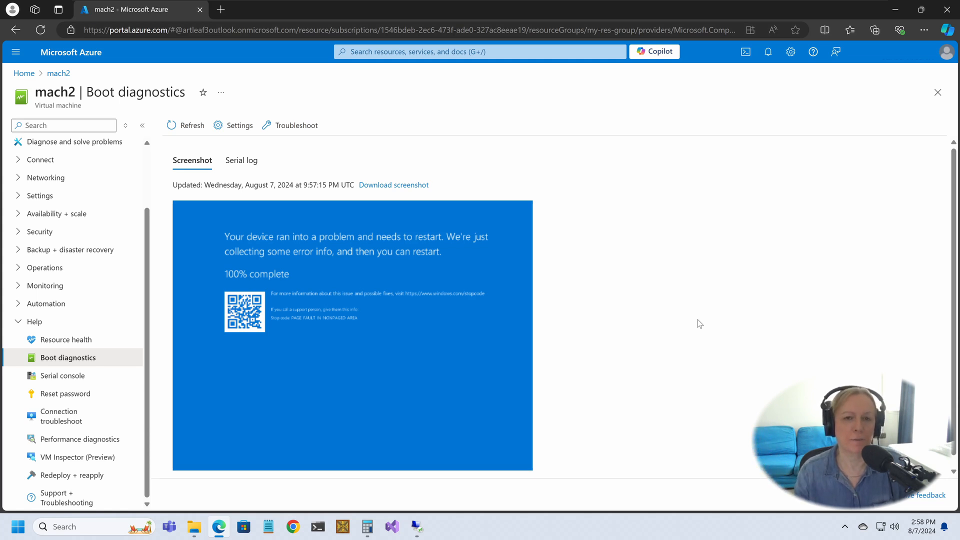
- Open mach2's serial log and search it for 'fault'
{"action": "left_click", "coordinate": [242, 161]}
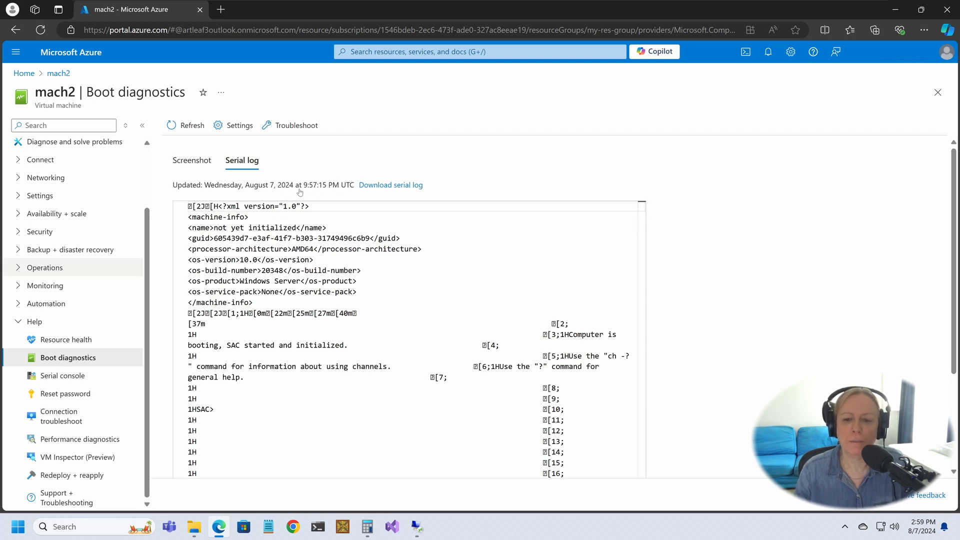
{"action": "left_click", "coordinate": [200, 162]}
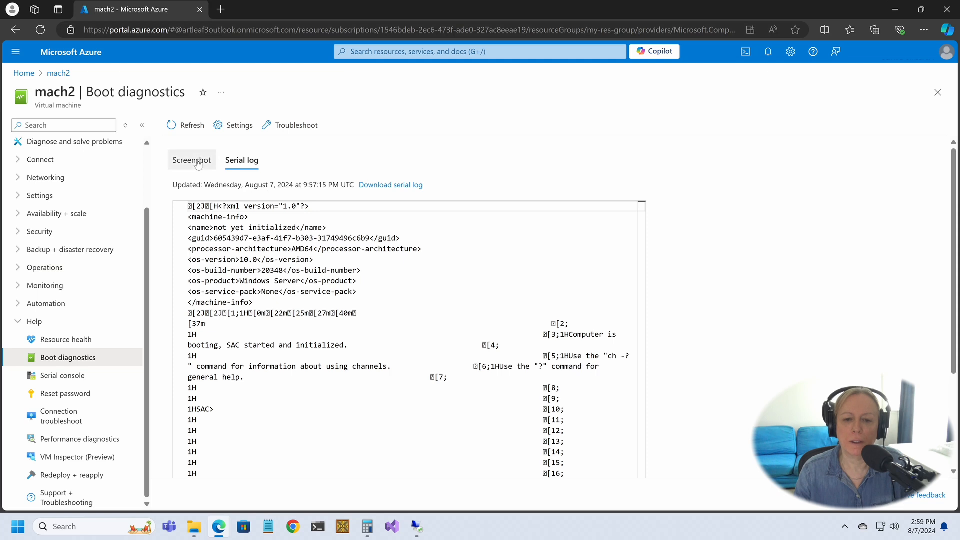
{"action": "left_click", "coordinate": [242, 161]}
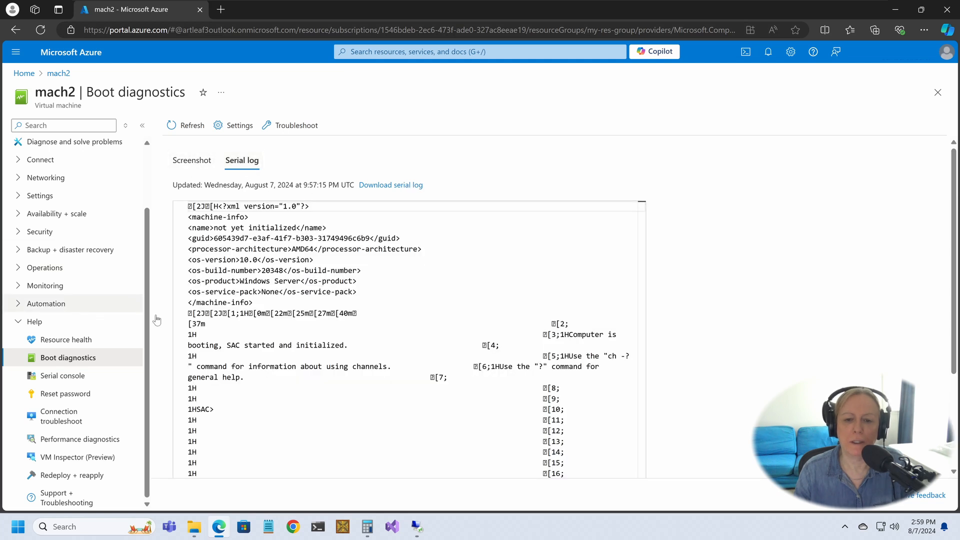
{"action": "left_click", "coordinate": [330, 220]}
{"action": "key", "text": "ctrl+f"}
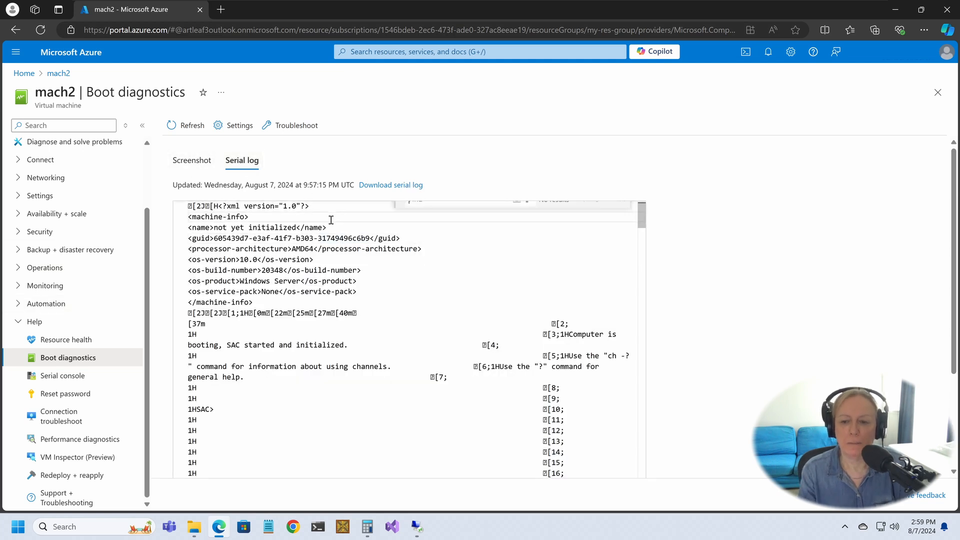
{"action": "type", "text": "fault"}
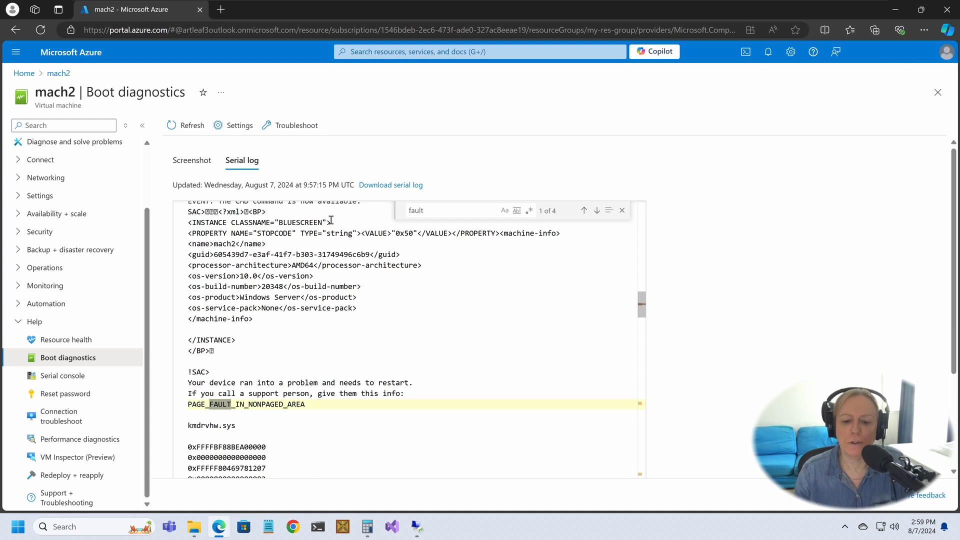
- Highlight the PAGE_FAULT_IN_NONPAGED_AREA stop code and the first two bugcheck parameters, then read further
{"action": "scroll", "coordinate": [225, 387], "scroll_direction": "down", "scroll_amount": 2}
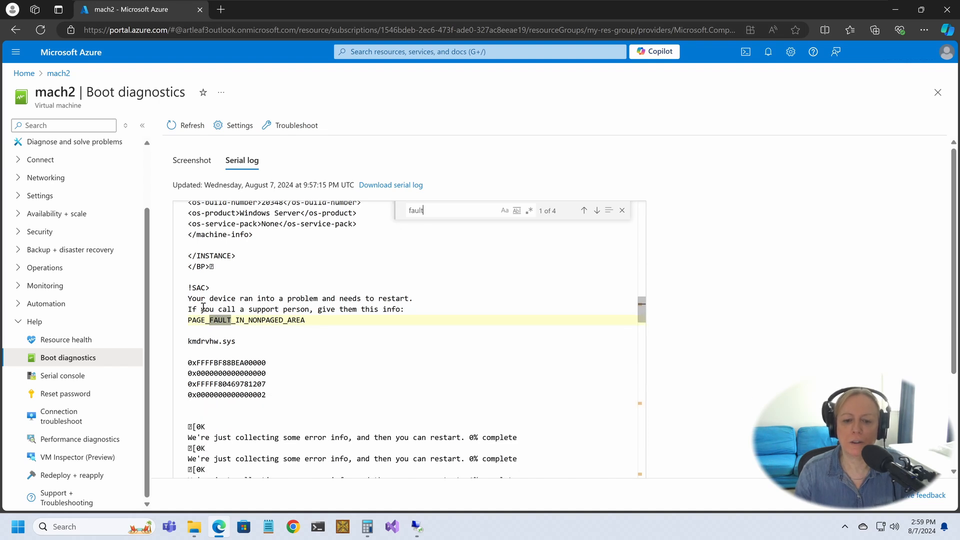
{"action": "double_click", "coordinate": [268, 319]}
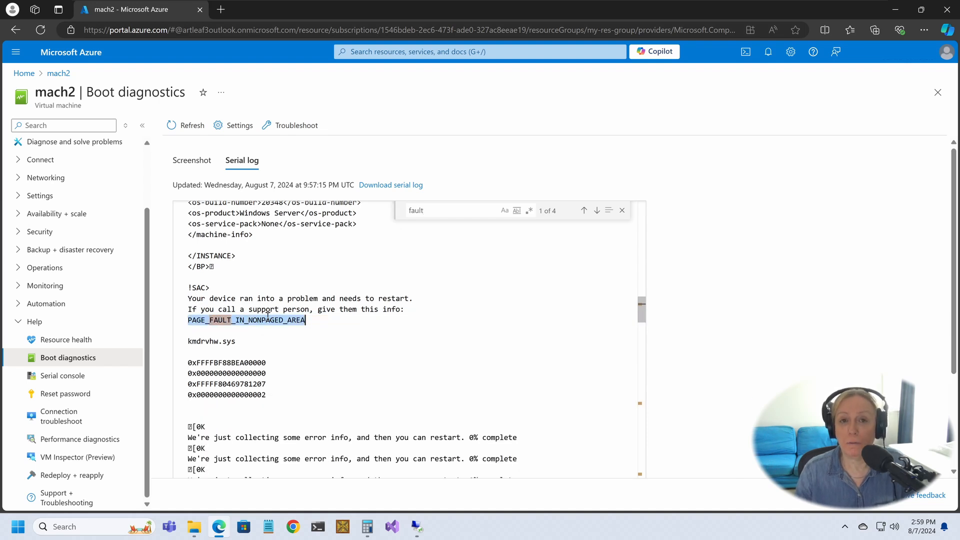
{"action": "double_click", "coordinate": [226, 361]}
{"action": "double_click", "coordinate": [223, 373]}
{"action": "scroll", "coordinate": [225, 370], "scroll_direction": "down", "scroll_amount": 8}
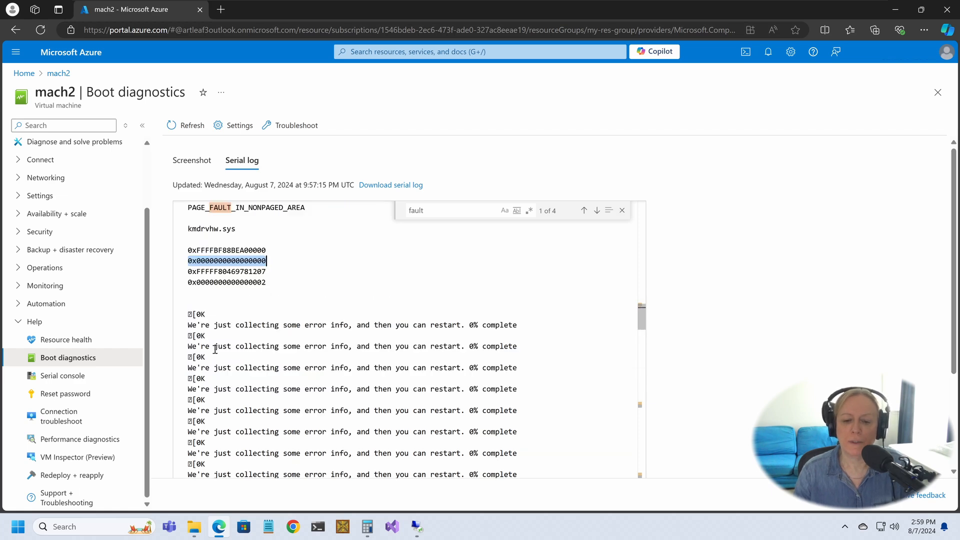
{"action": "scroll", "coordinate": [246, 336], "scroll_direction": "down", "scroll_amount": 3}
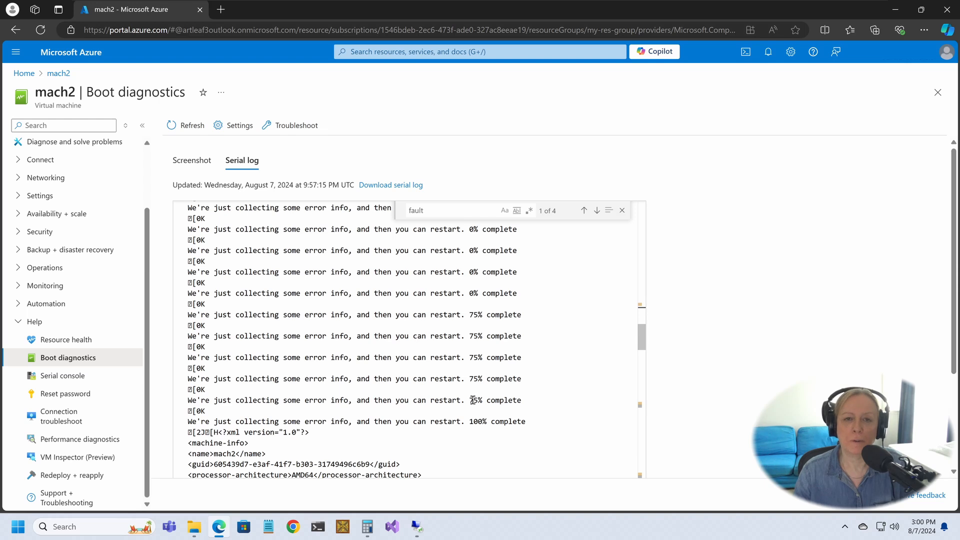
{"action": "scroll", "coordinate": [319, 406], "scroll_direction": "down", "scroll_amount": 3}
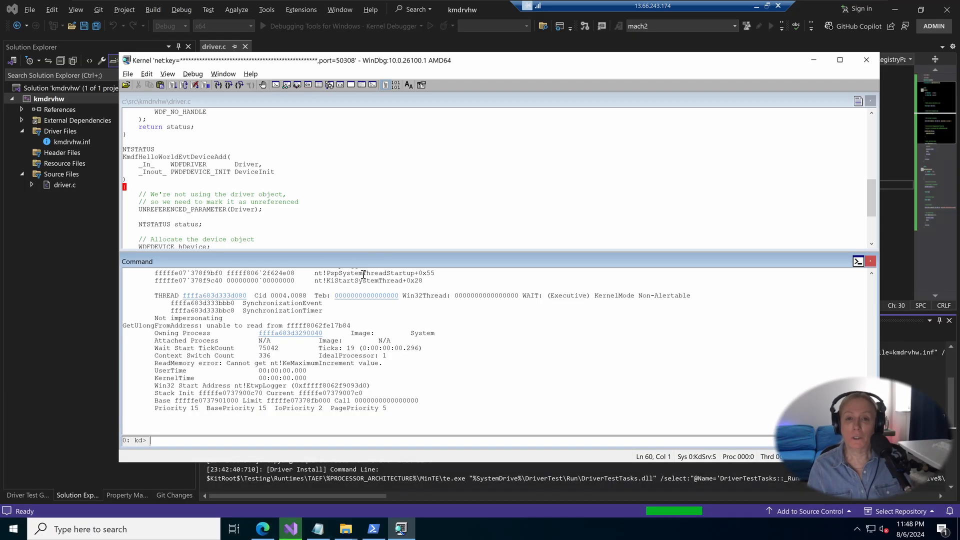
- Disconnect from the mach2 remote session and close the reconnecting Remote Desktop window
{"action": "left_click", "coordinate": [778, 5]}
{"action": "left_click", "coordinate": [517, 292]}
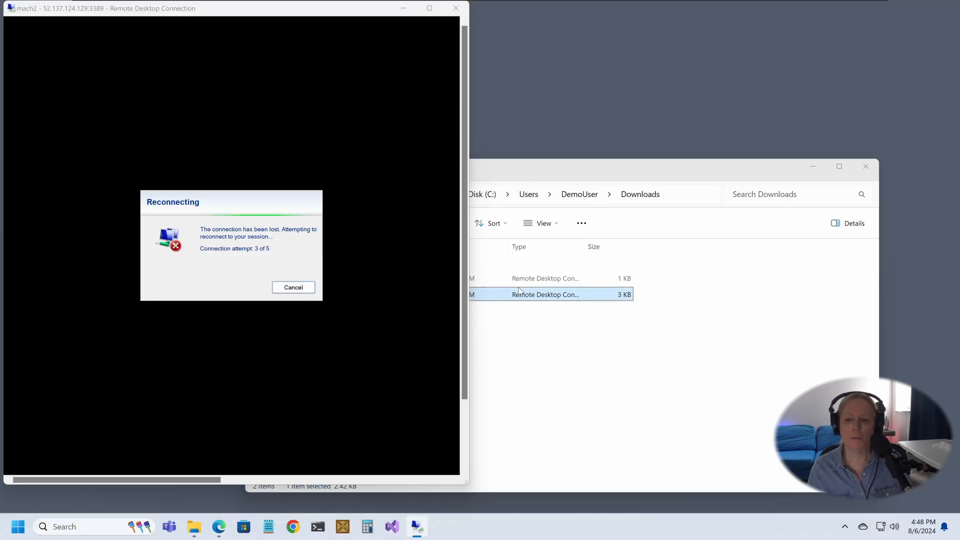
{"action": "left_click", "coordinate": [293, 288]}
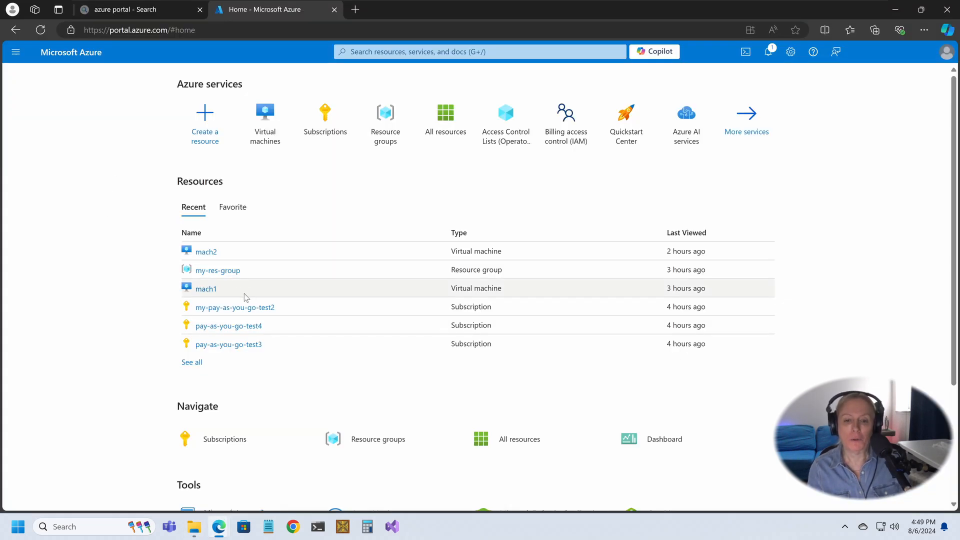
- Delete my-res-group with force delete for its VMs, confirming by typing 'my-res-group'
{"action": "left_click", "coordinate": [225, 273]}
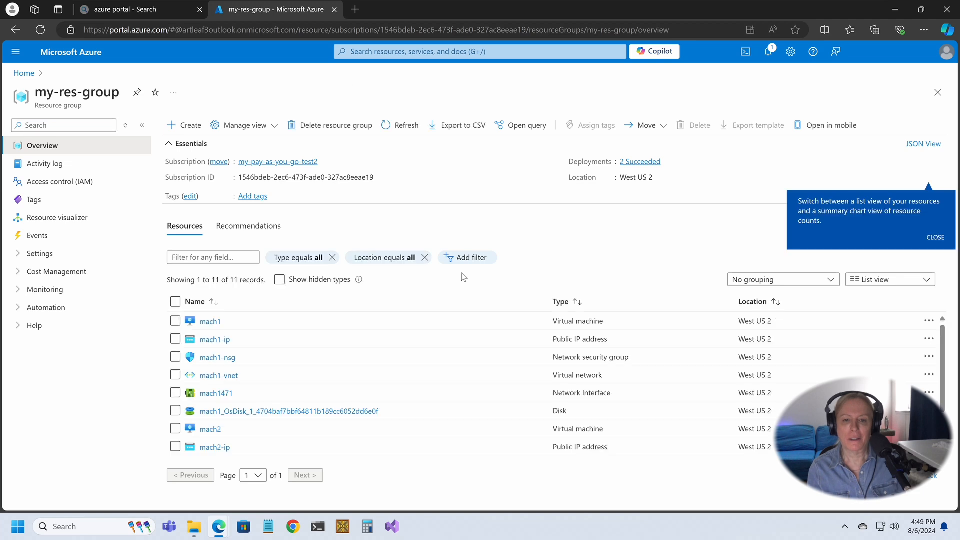
{"action": "left_click", "coordinate": [325, 126]}
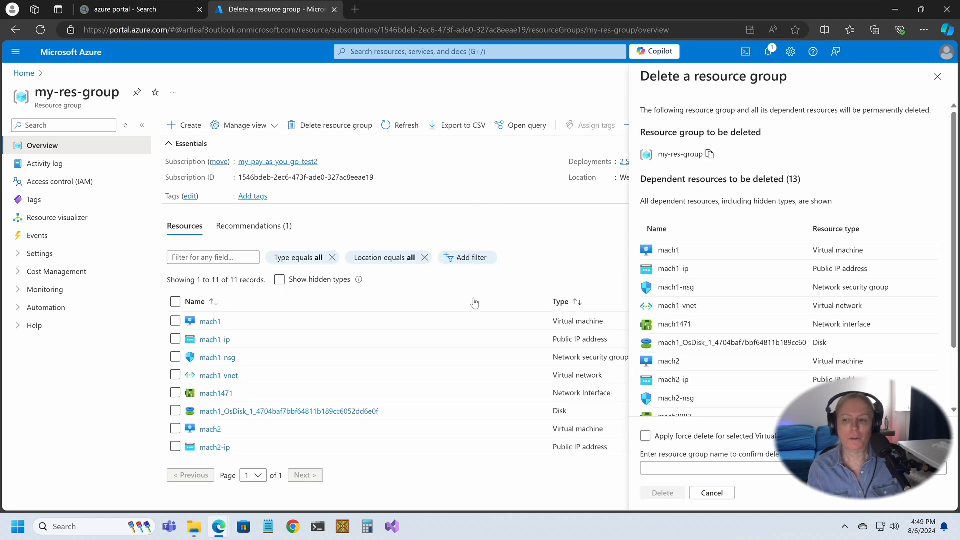
{"action": "scroll", "coordinate": [665, 380], "scroll_direction": "down", "scroll_amount": 2}
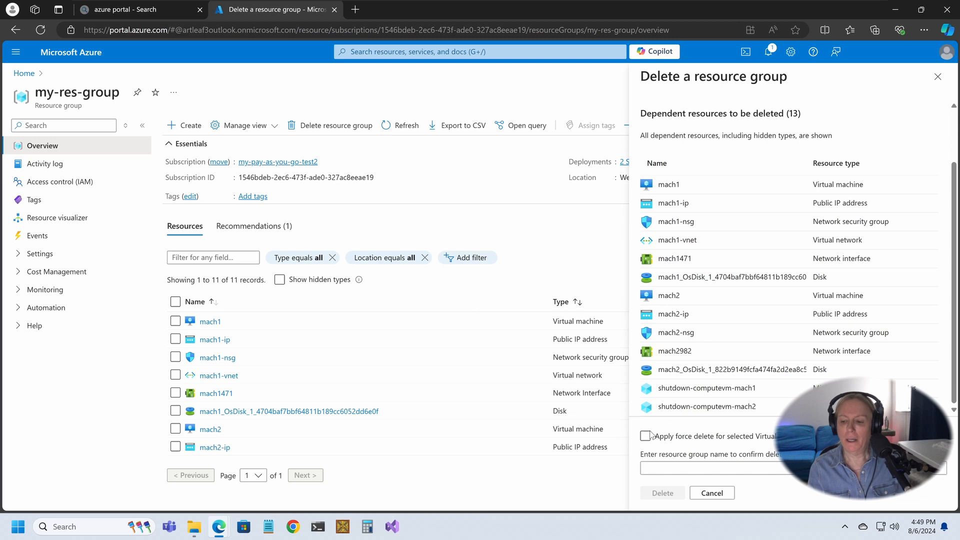
{"action": "left_click", "coordinate": [665, 439]}
{"action": "left_click", "coordinate": [675, 469]}
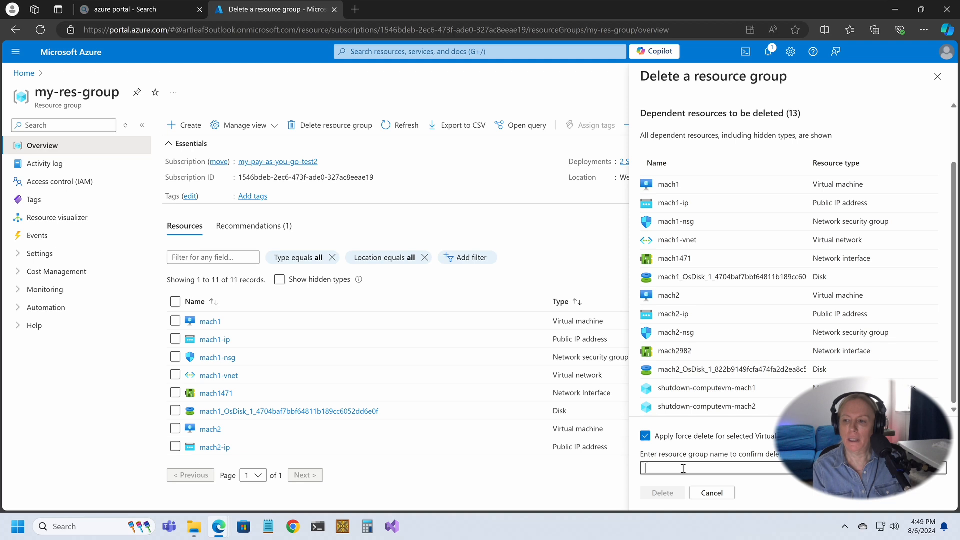
{"action": "type", "text": "my"}
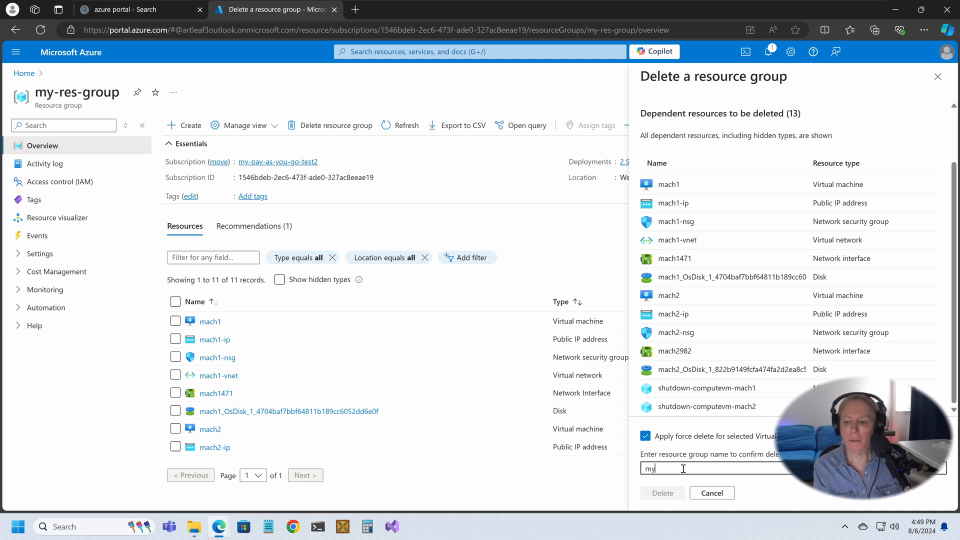
{"action": "type", "text": "-res-group"}
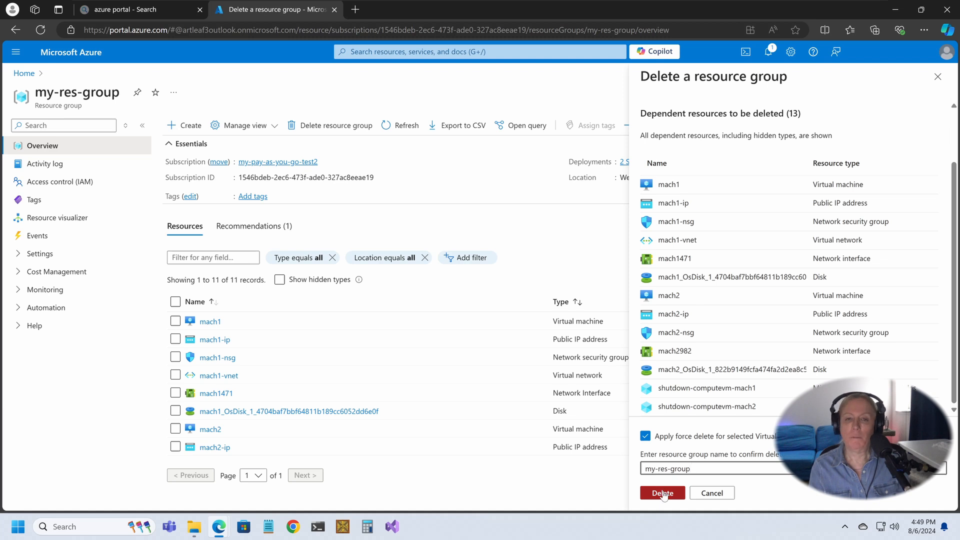
{"action": "left_click", "coordinate": [663, 493]}
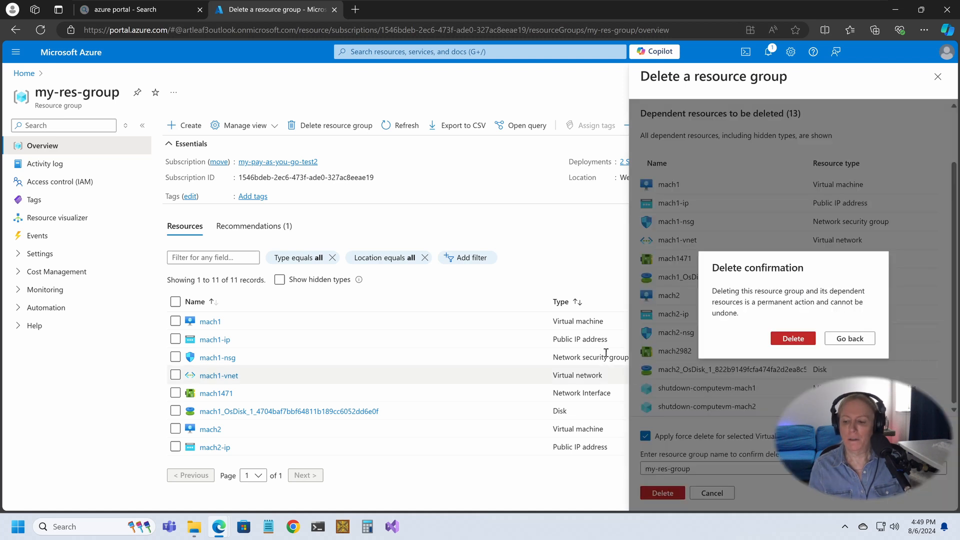
- Confirm the permanent deletion, check and dismiss the deletion notification, and return Home
{"action": "left_click", "coordinate": [791, 339]}
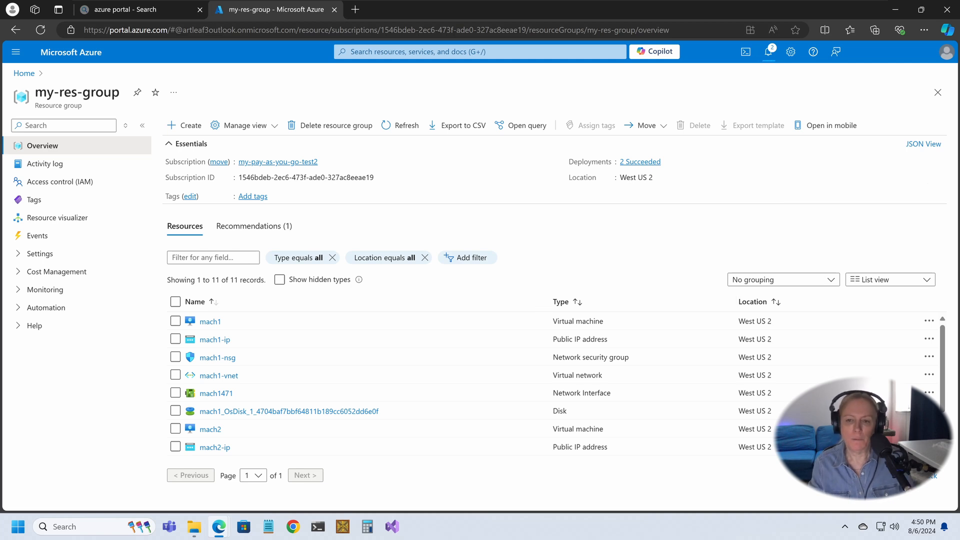
{"action": "left_click", "coordinate": [388, 126]}
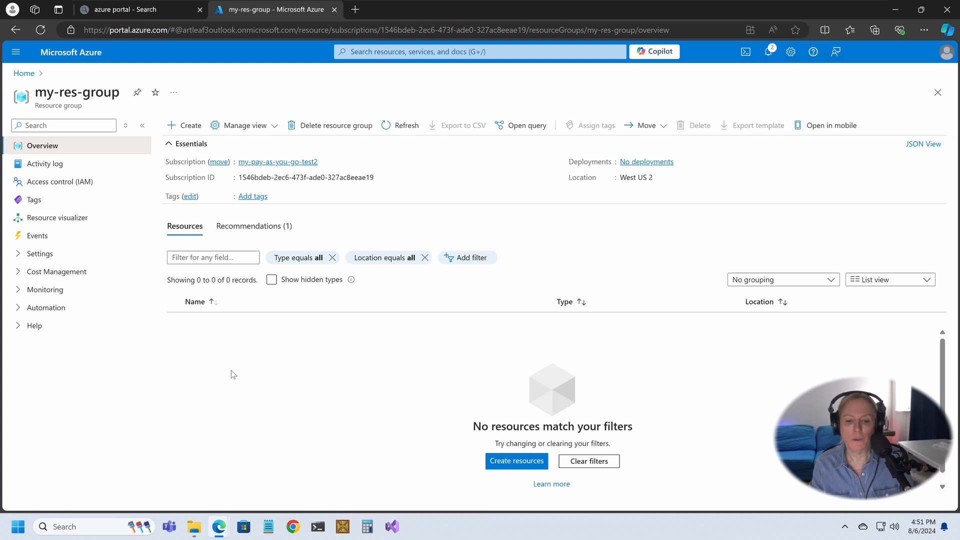
{"action": "left_click", "coordinate": [770, 52]}
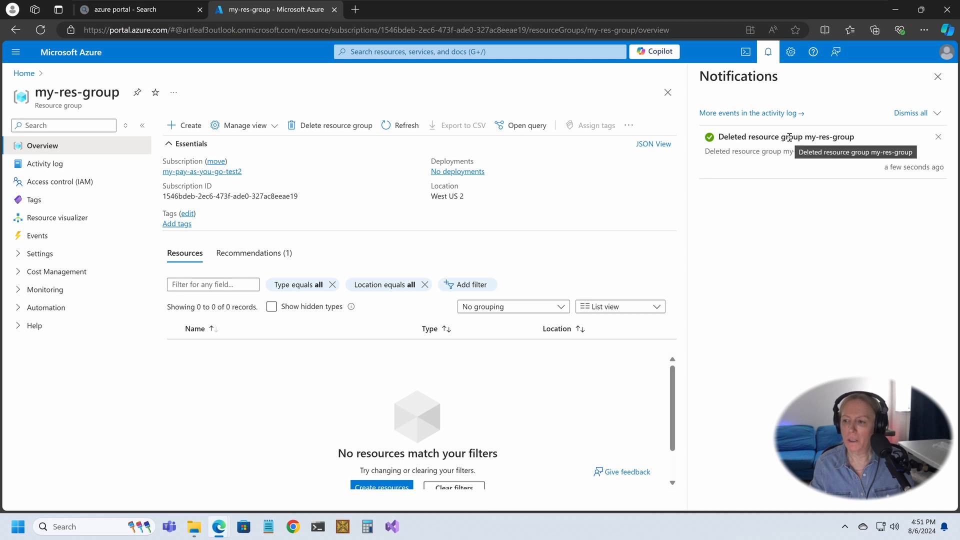
{"action": "left_click", "coordinate": [937, 139]}
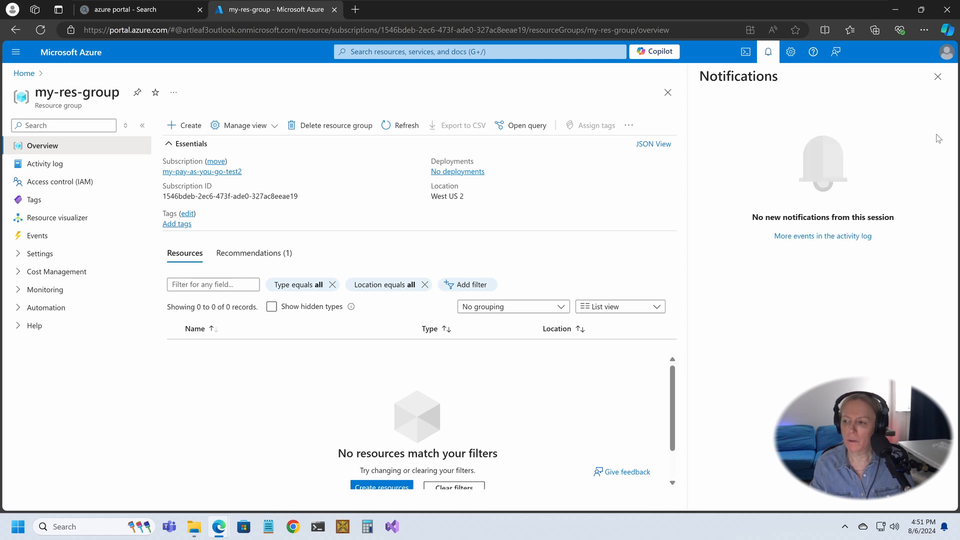
{"action": "left_click", "coordinate": [938, 78]}
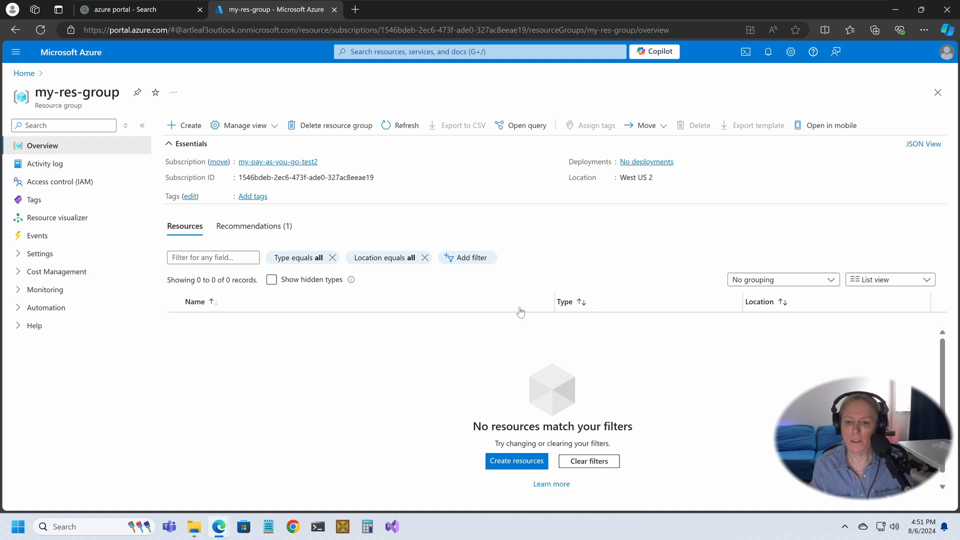
{"action": "left_click", "coordinate": [23, 74]}
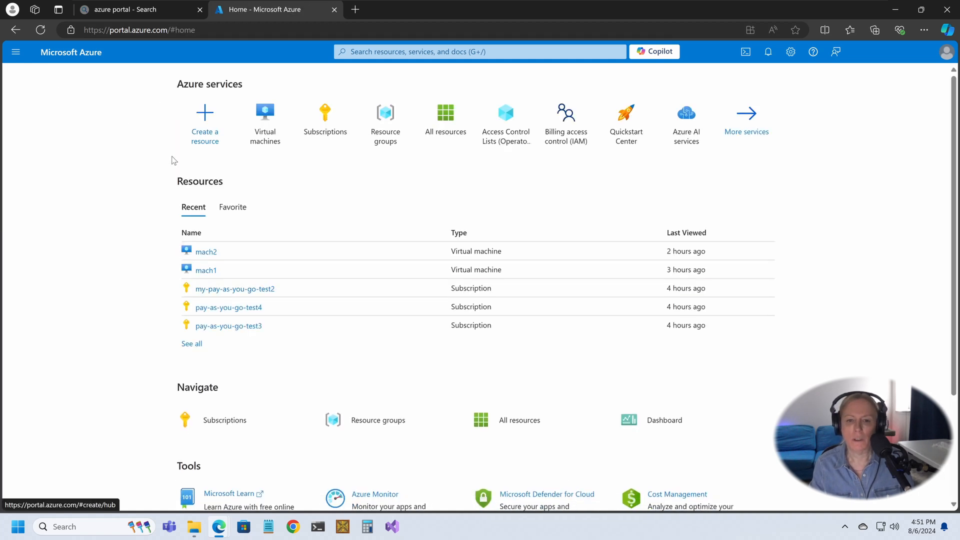
- Refresh Home and view all recent resources to confirm only the three subscriptions remain
{"action": "left_click", "coordinate": [46, 29]}
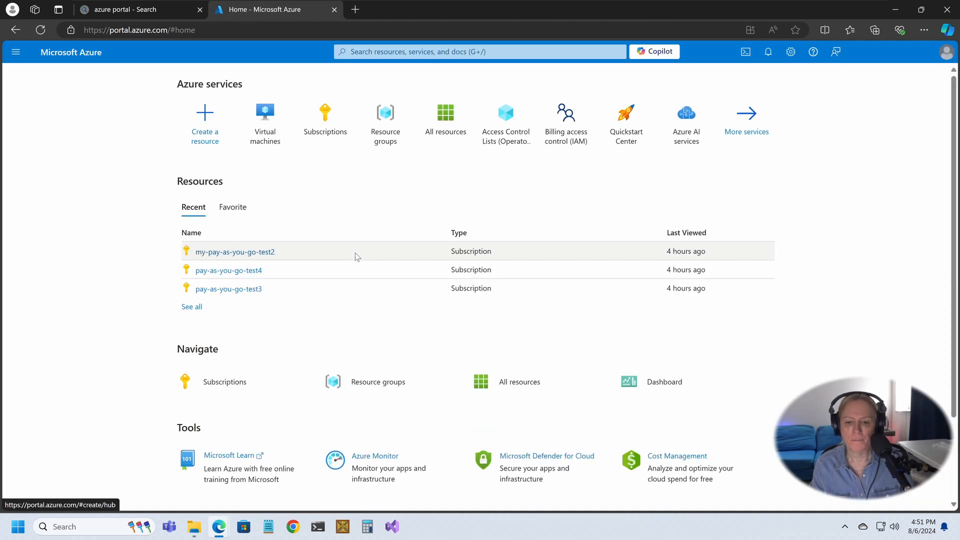
{"action": "left_click", "coordinate": [192, 306]}
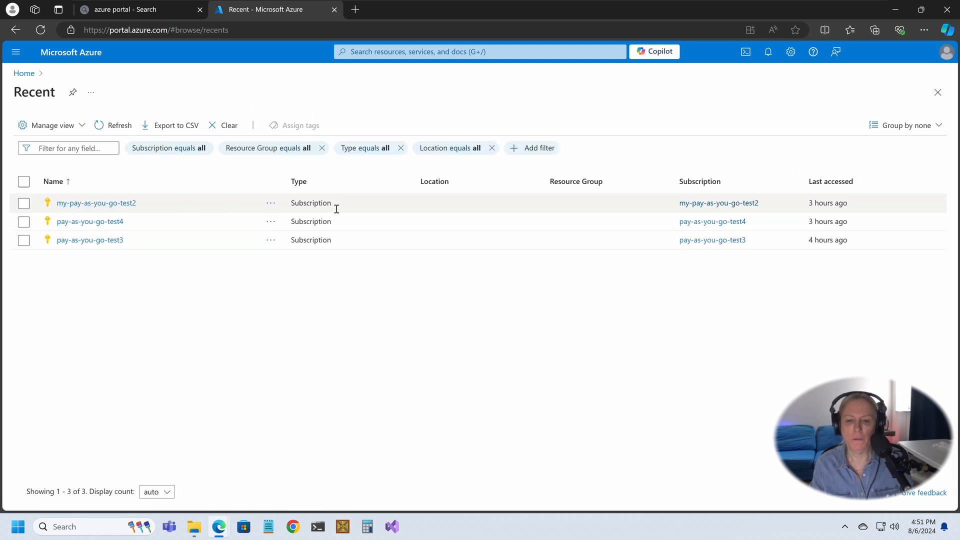
{"action": "left_click", "coordinate": [20, 73]}
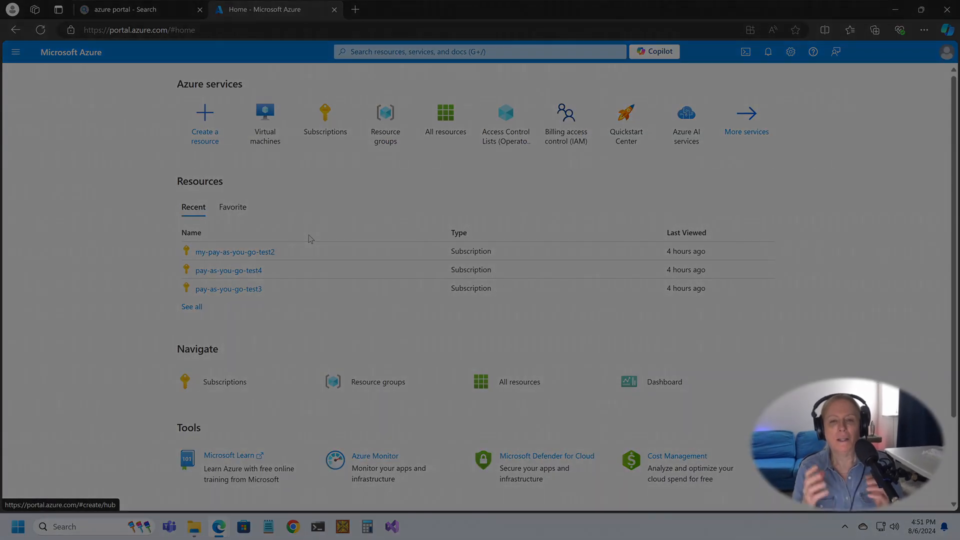